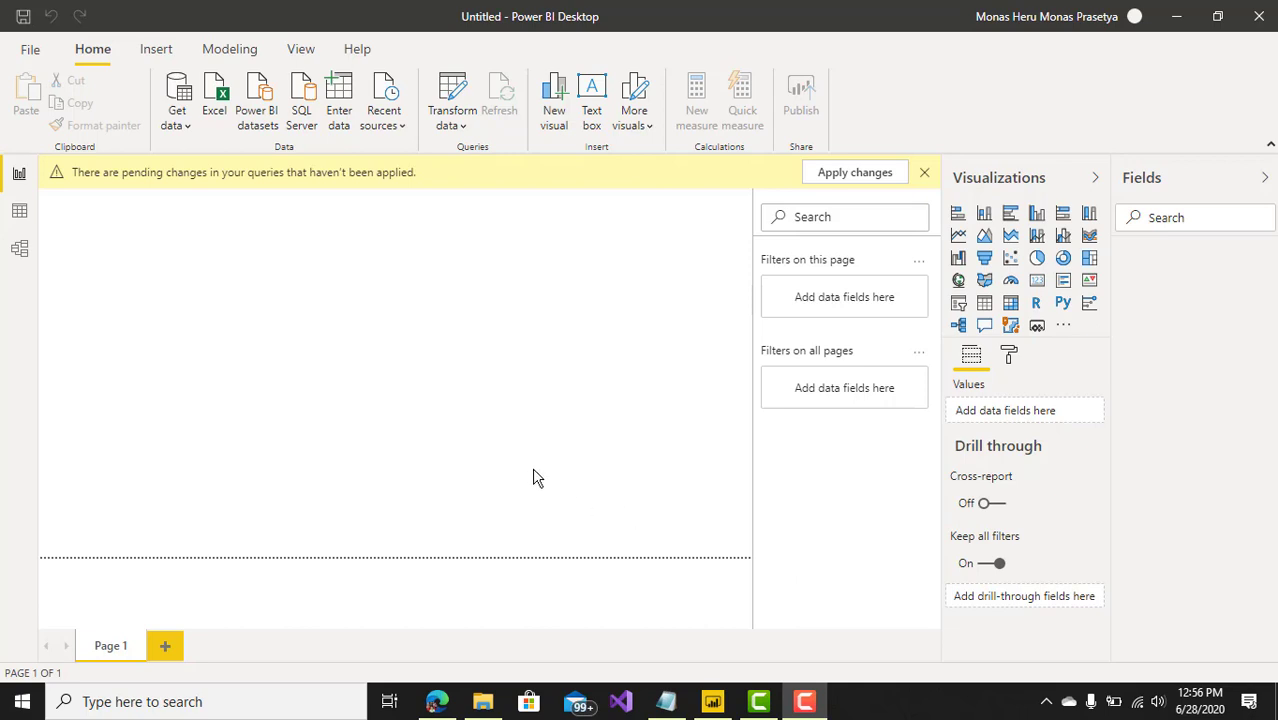
# Dismiss the yellow pending query changes banner and open the File menu
pyautogui.click(922, 174)
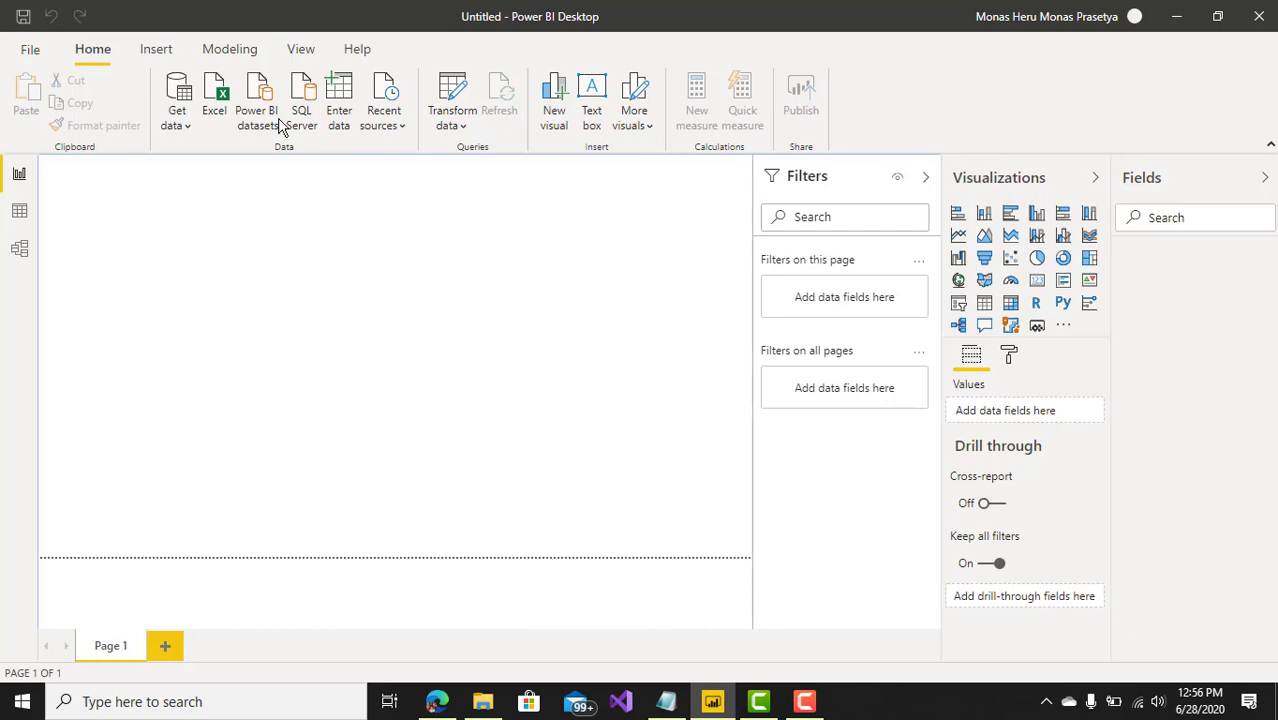
pyautogui.click(33, 57)
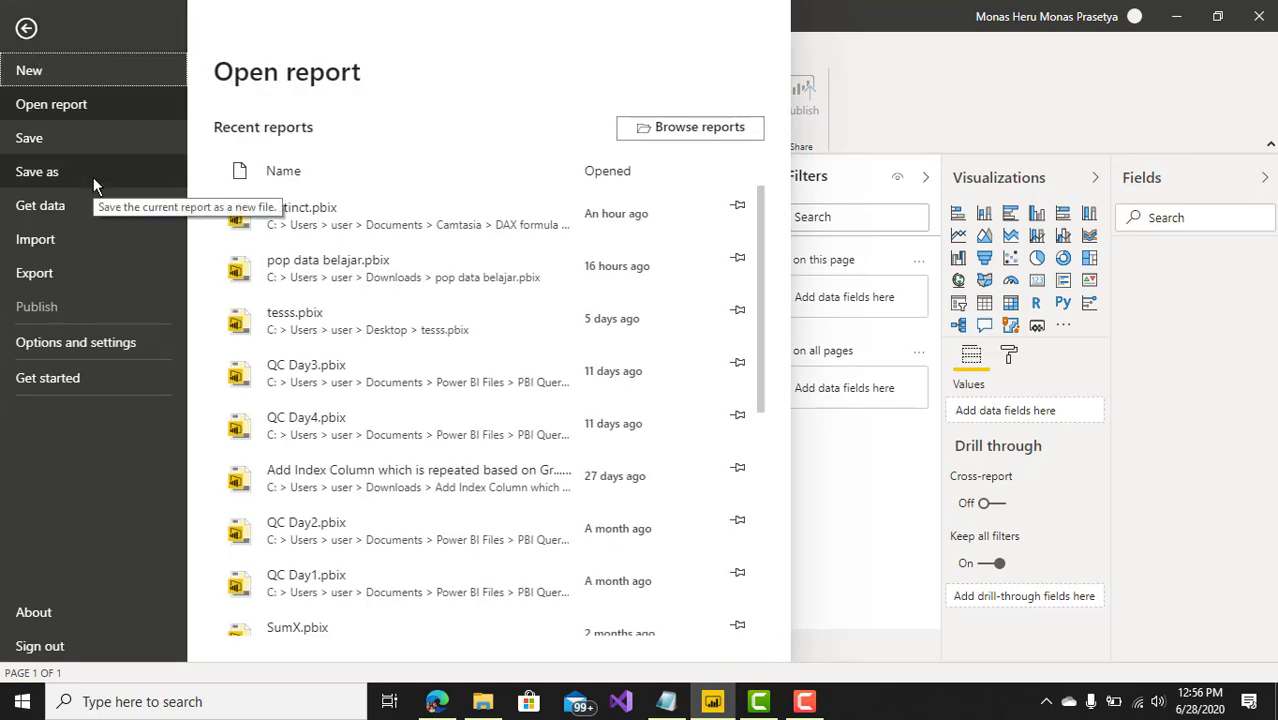
# Create a new blank report, then bring the ADDCOLUMNS documentation page in Edge to the front
pyautogui.click(61, 66)
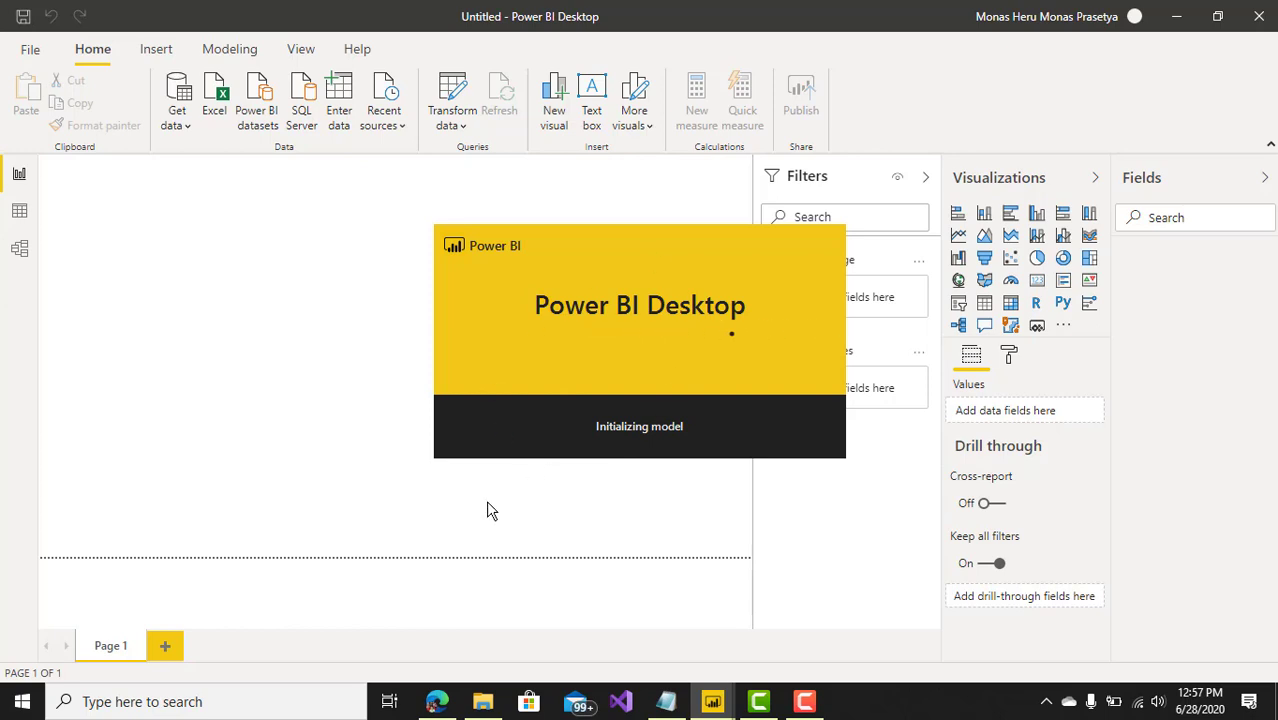
pyautogui.moveTo(440, 698)
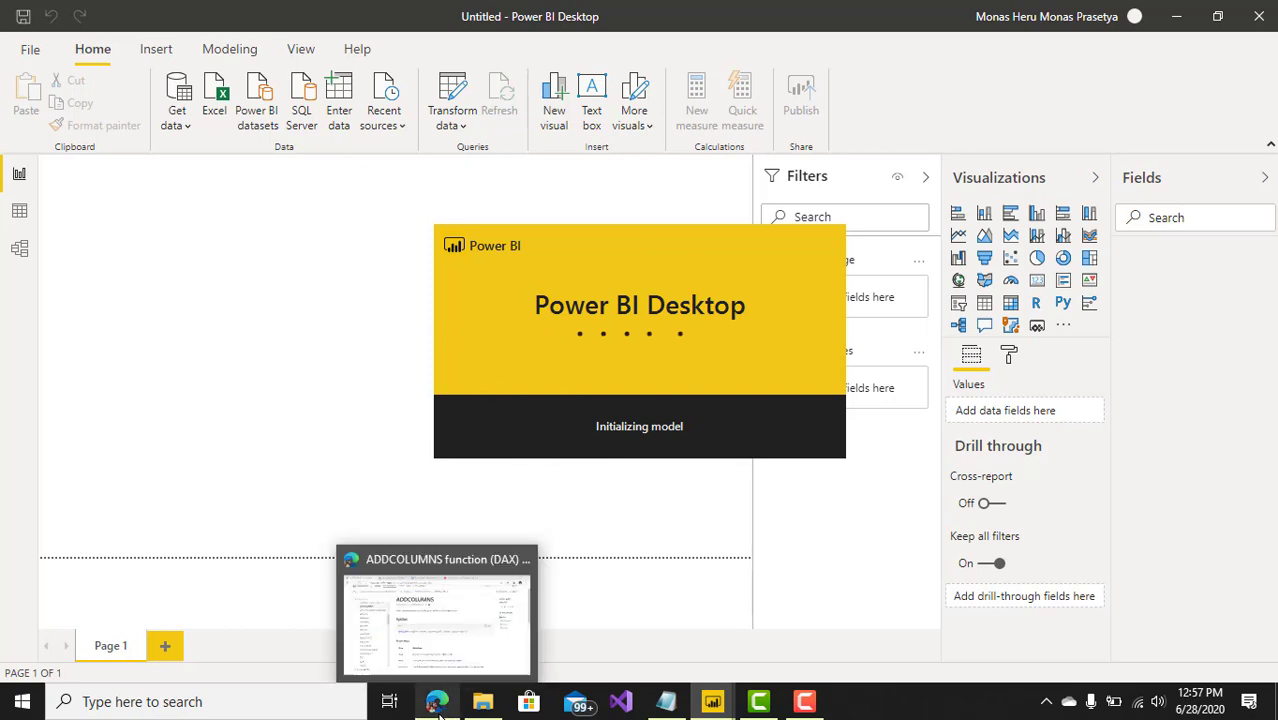
pyautogui.click(440, 615)
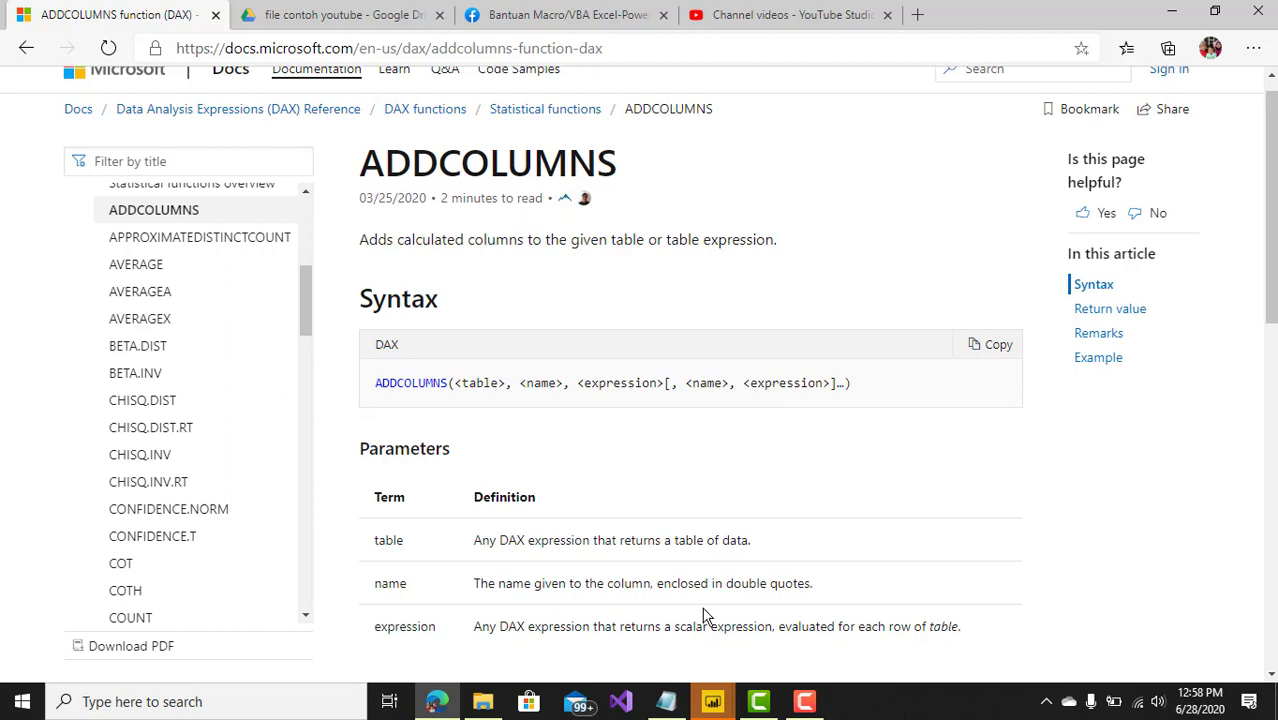
# Leave the ADDCOLUMNS docs page and show the Power BI Desktop windows from the taskbar
pyautogui.click(724, 690)
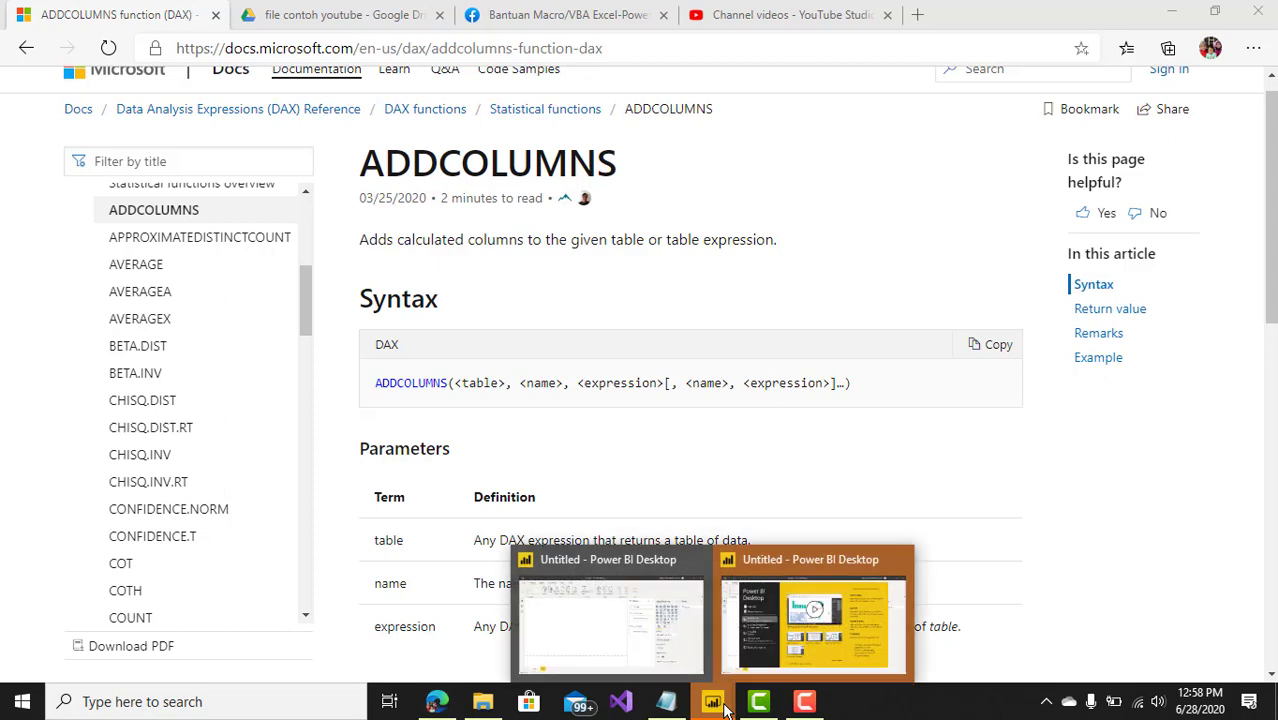
pyautogui.moveTo(706, 700)
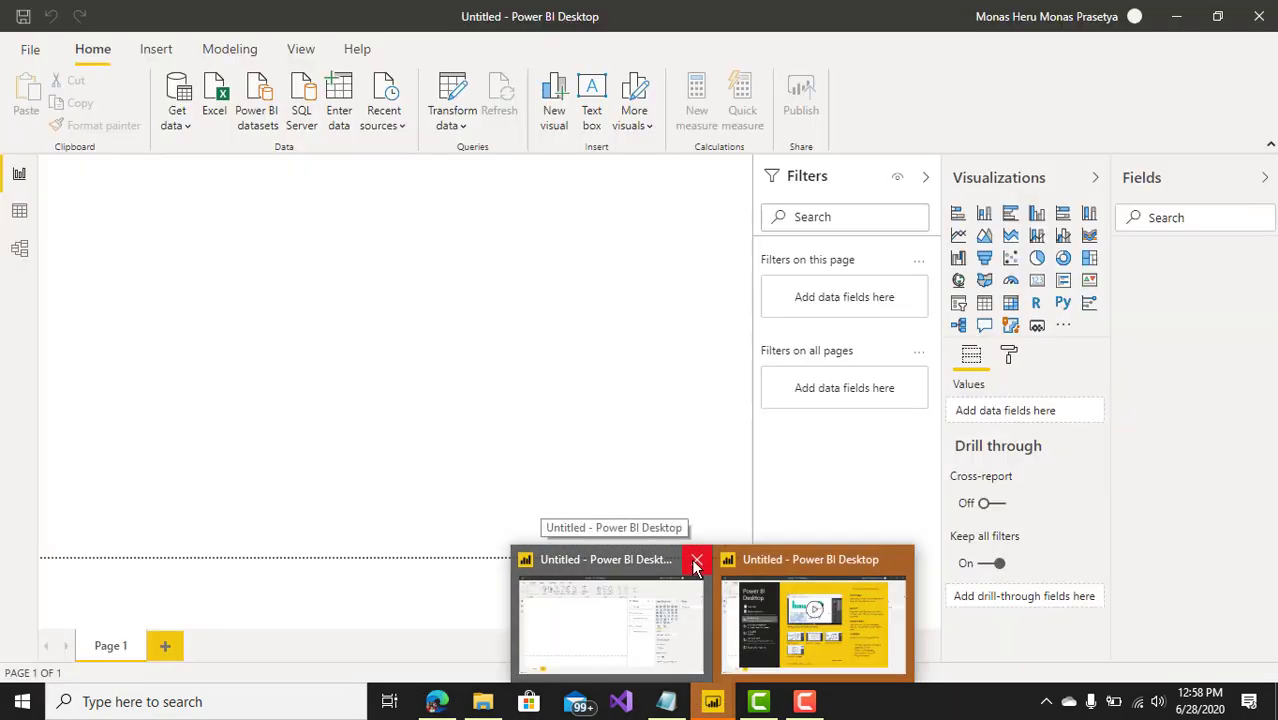
# Close the extra Power BI window without saving, then launch Excel with a blank workbook
pyautogui.click(697, 565)
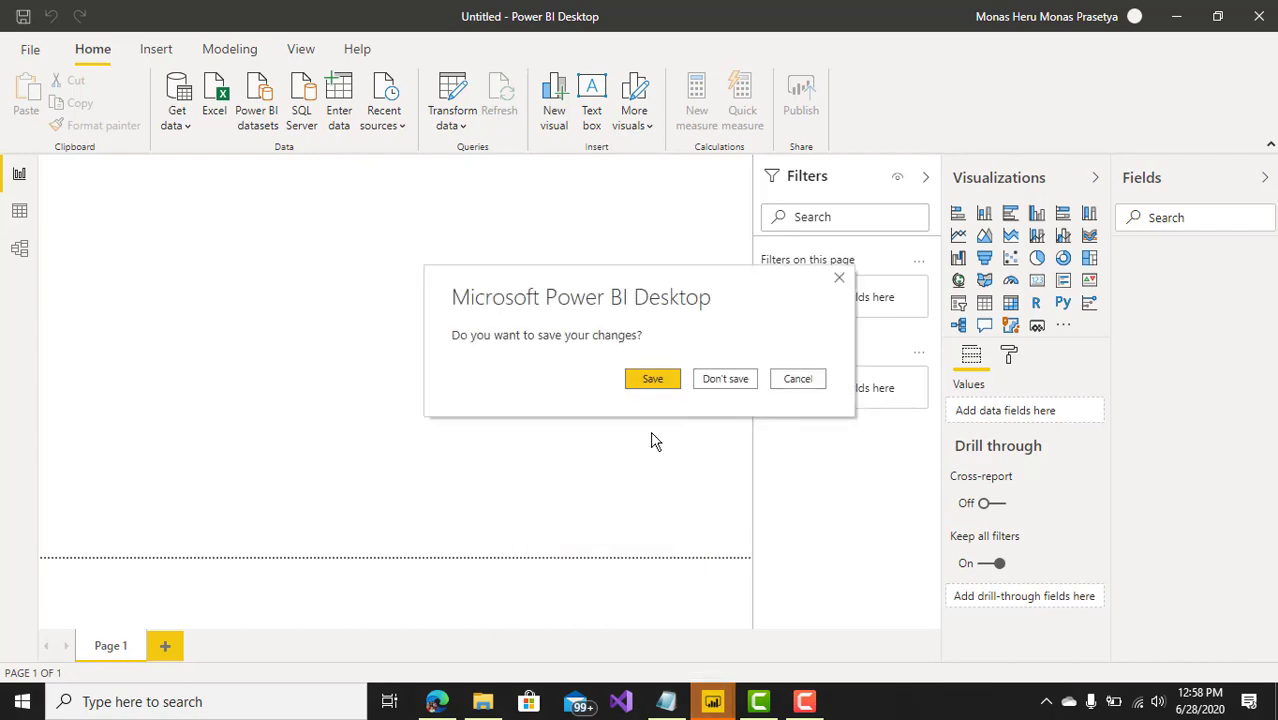
pyautogui.click(735, 387)
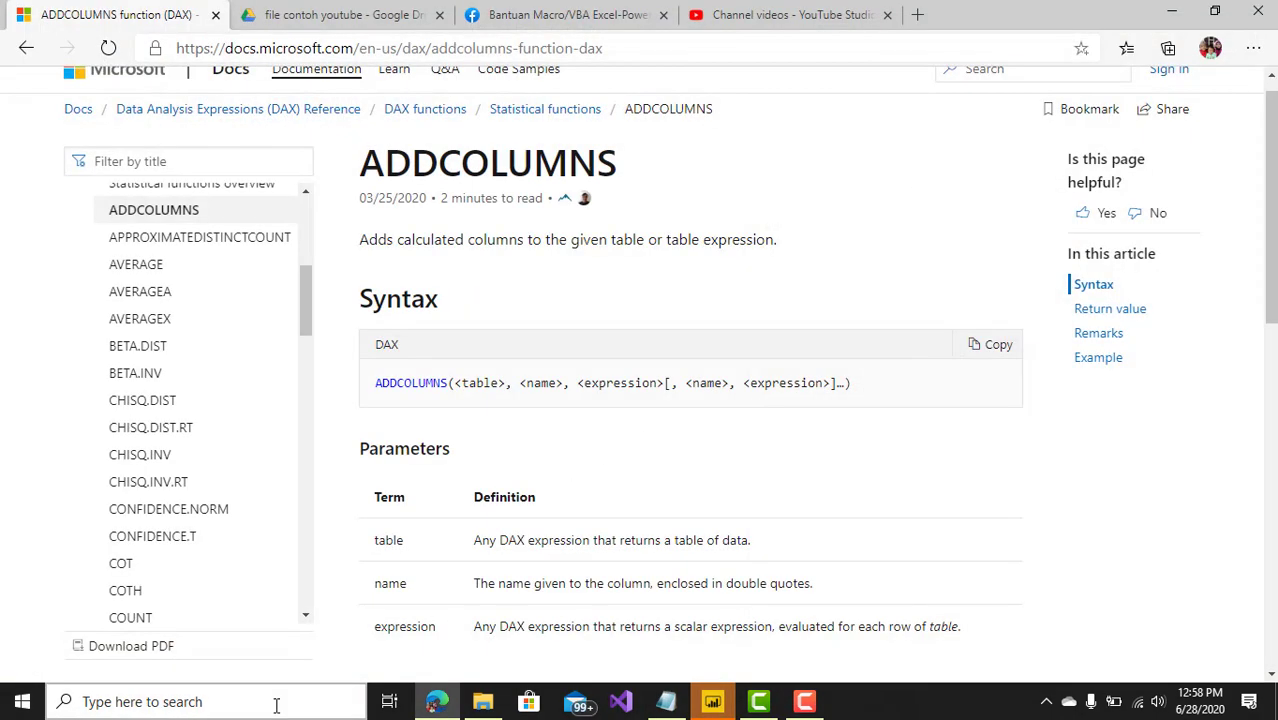
pyautogui.click(276, 701)
pyautogui.write('exce')
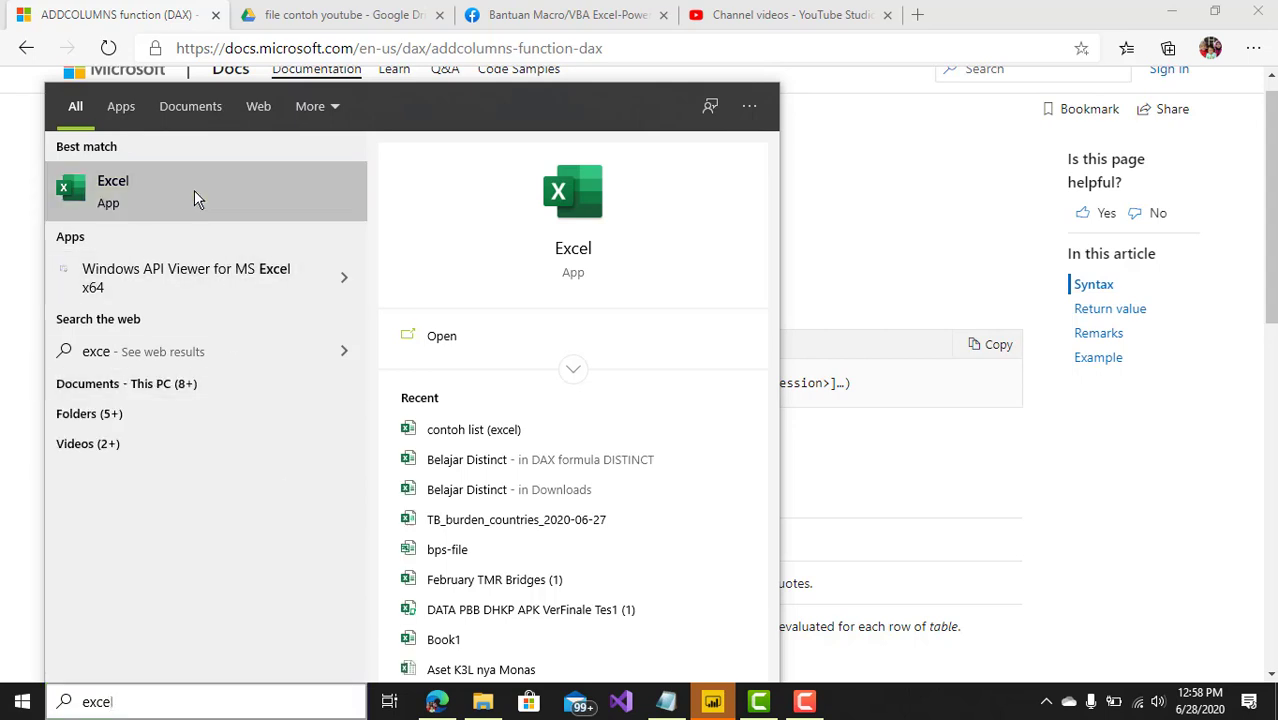
pyautogui.click(194, 190)
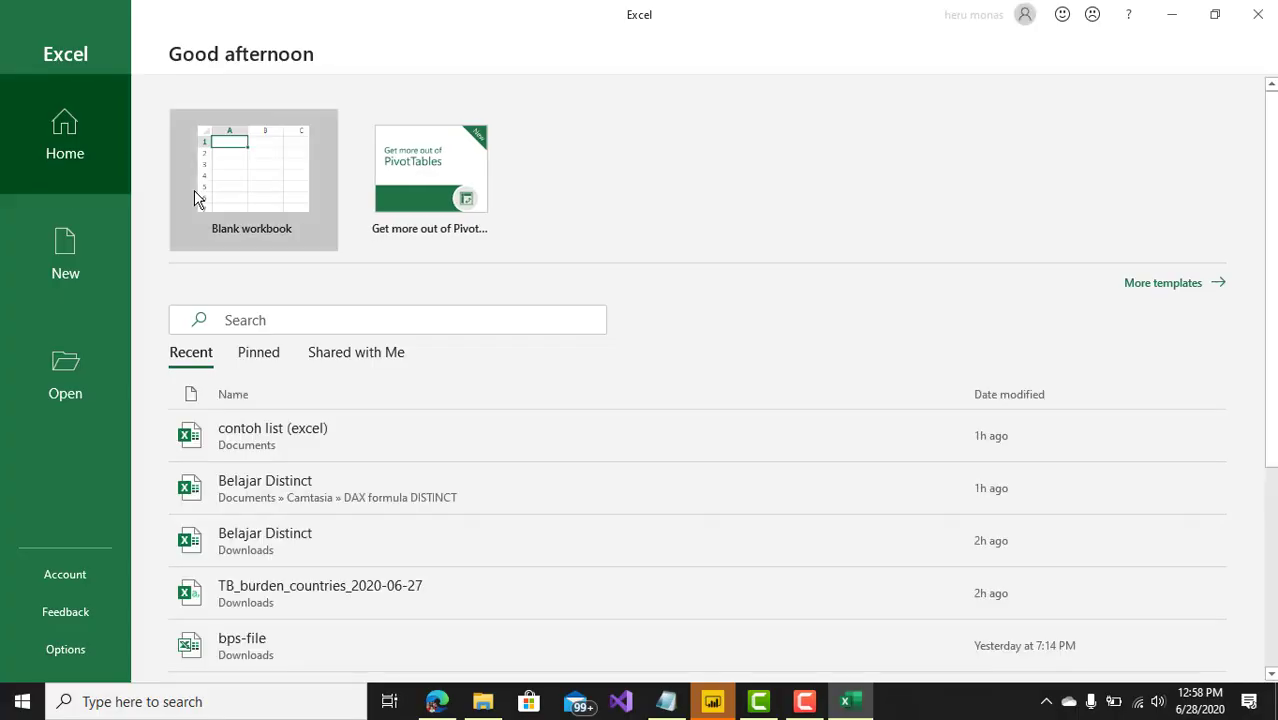
pyautogui.click(196, 199)
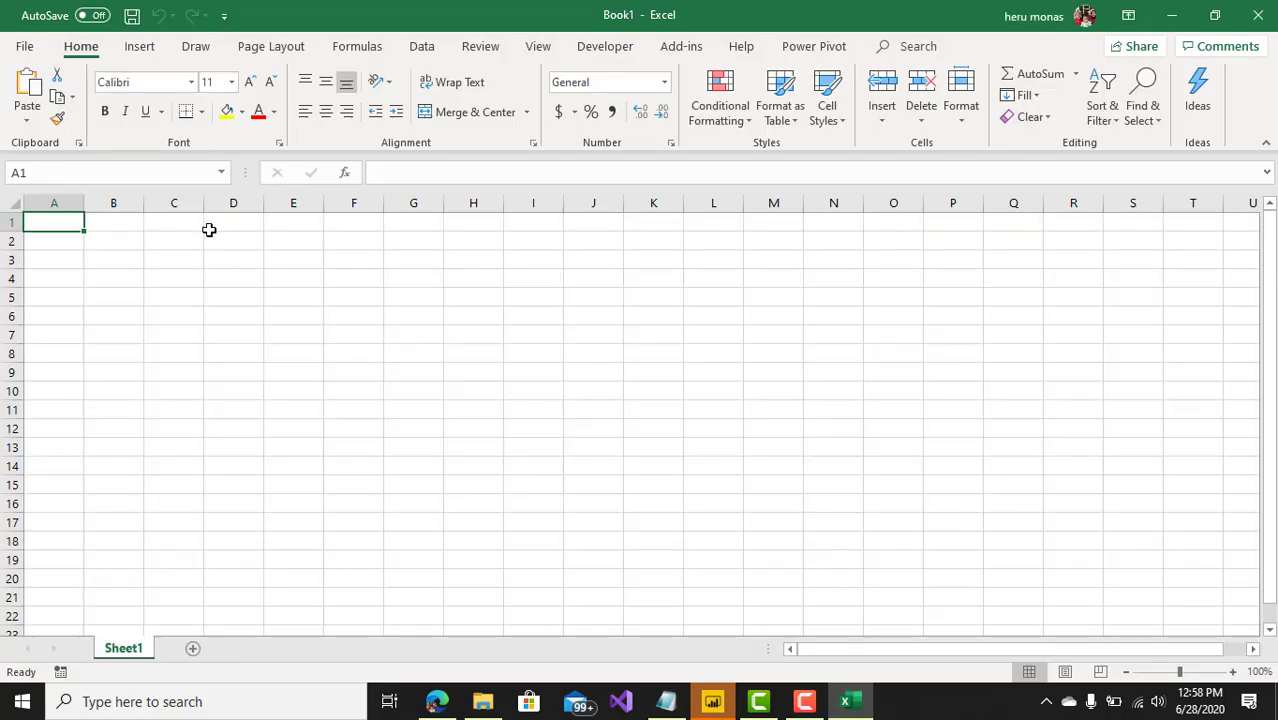
# Enter the column headers tanggal and sale in A1:B1
pyautogui.click(129, 263)
pyautogui.click(114, 225)
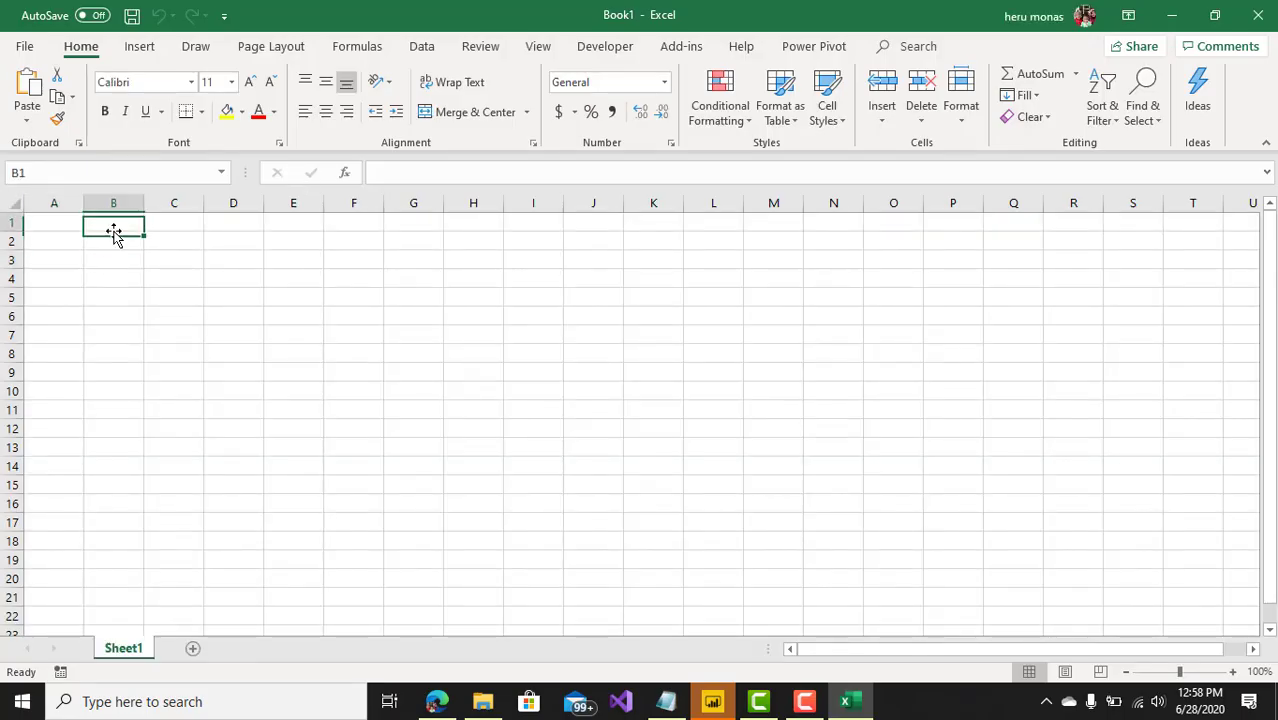
pyautogui.click(64, 224)
pyautogui.write('tan')
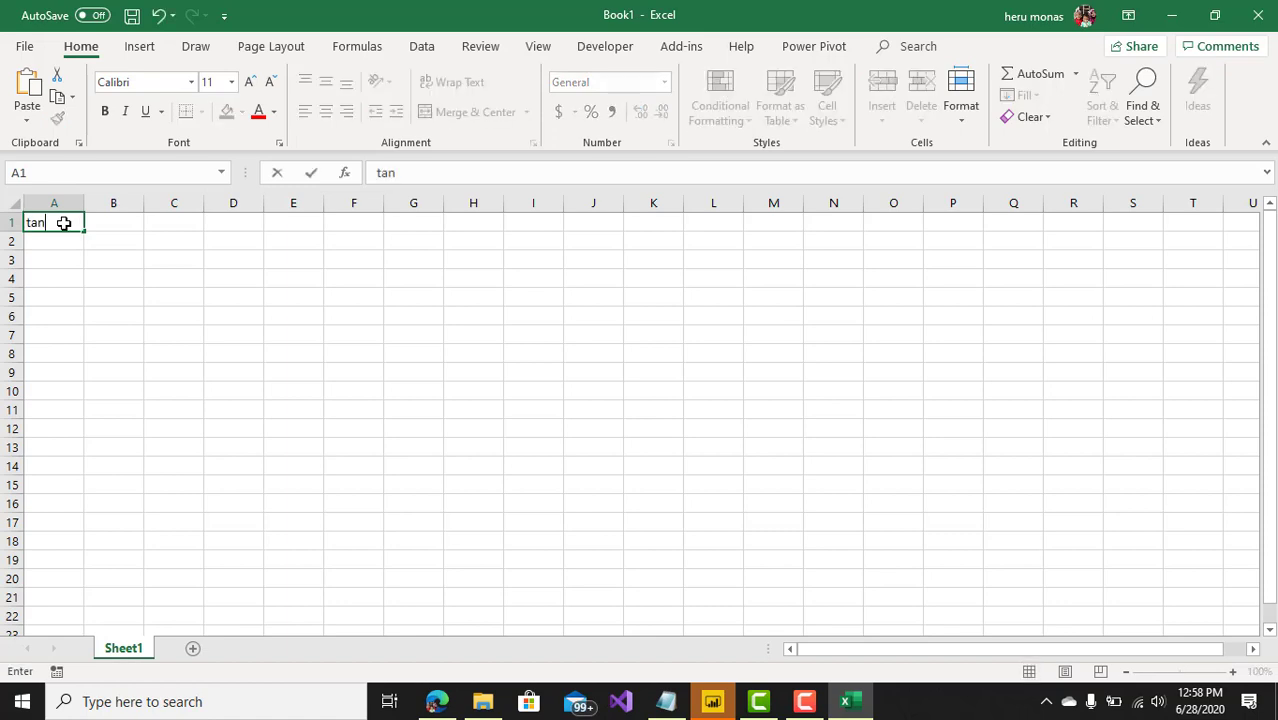
pyautogui.write('ggal')
pyautogui.press('Tab')
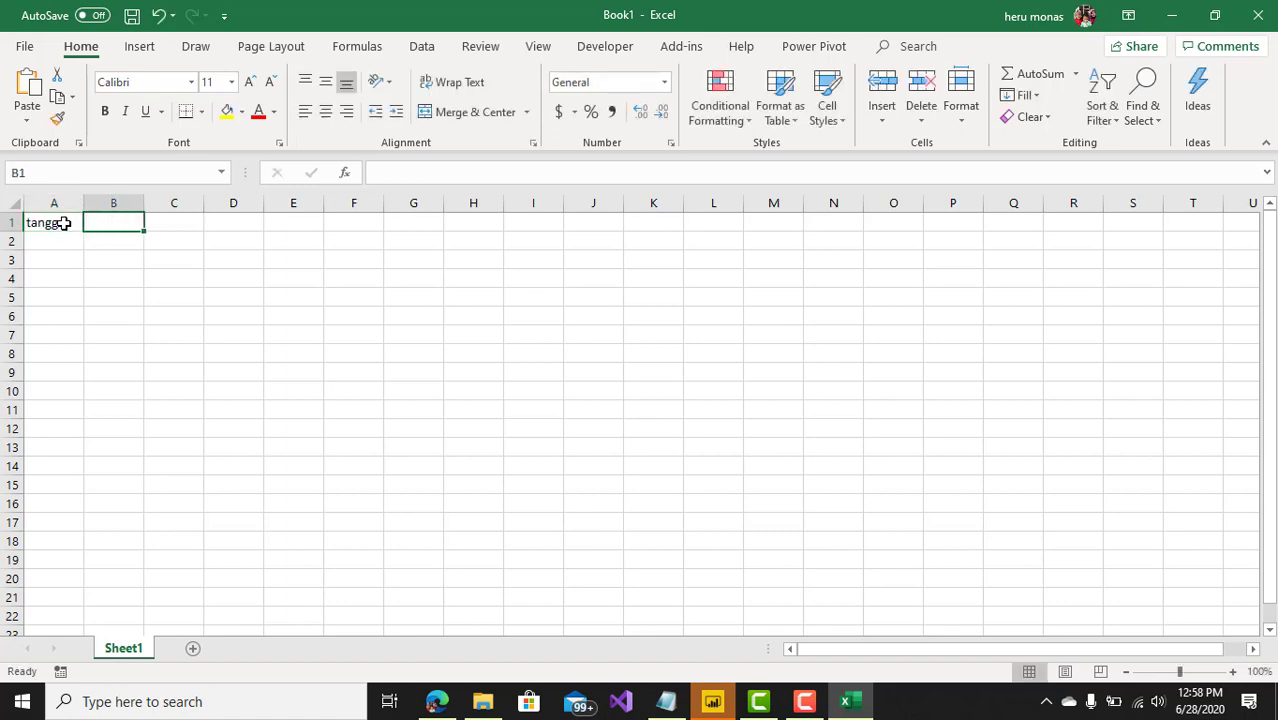
pyautogui.write('sale')
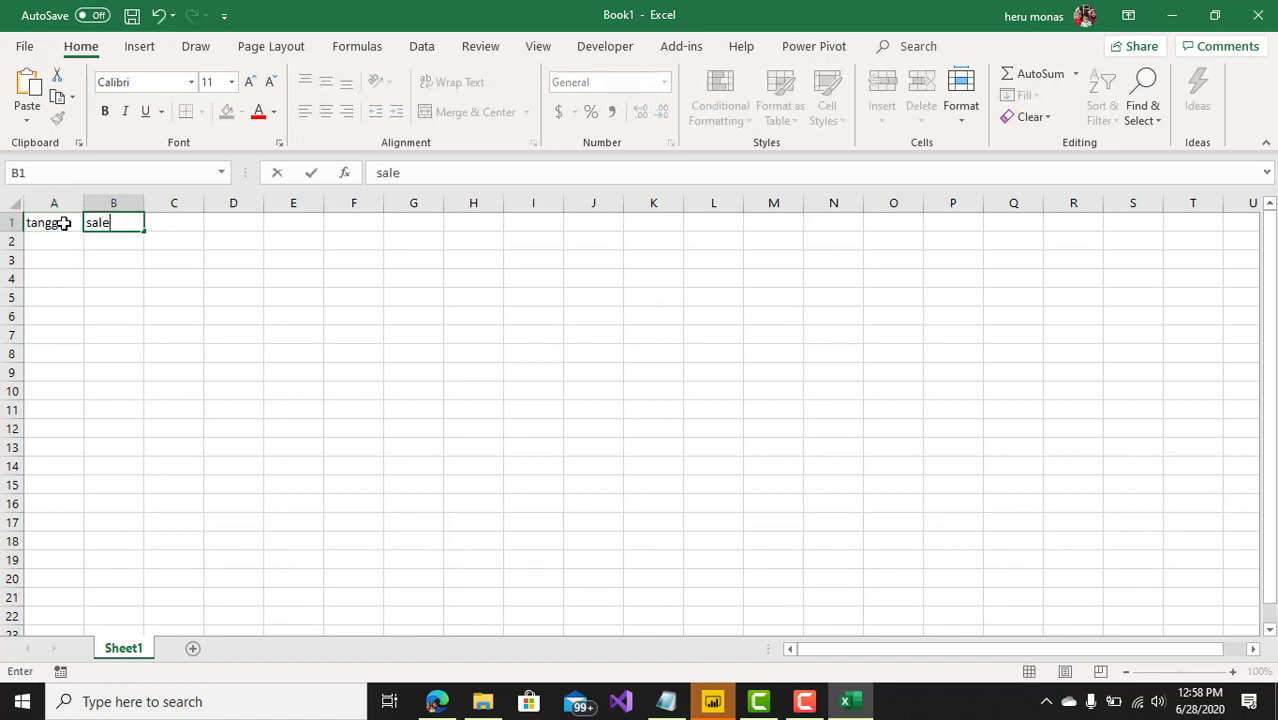
pyautogui.press('Return')
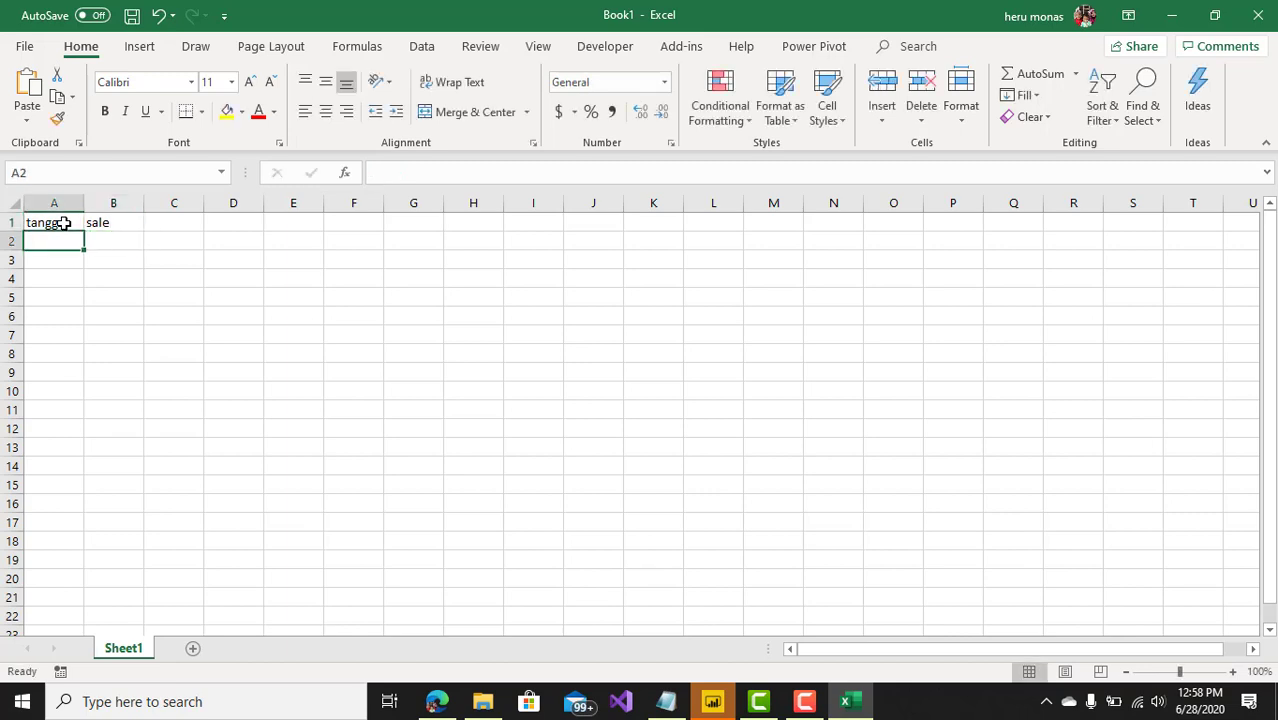
# Enter the dates 1/1, 1/13, 1/10, 3/2, 3/5 and 3/11 in A2:A7
pyautogui.write('1')
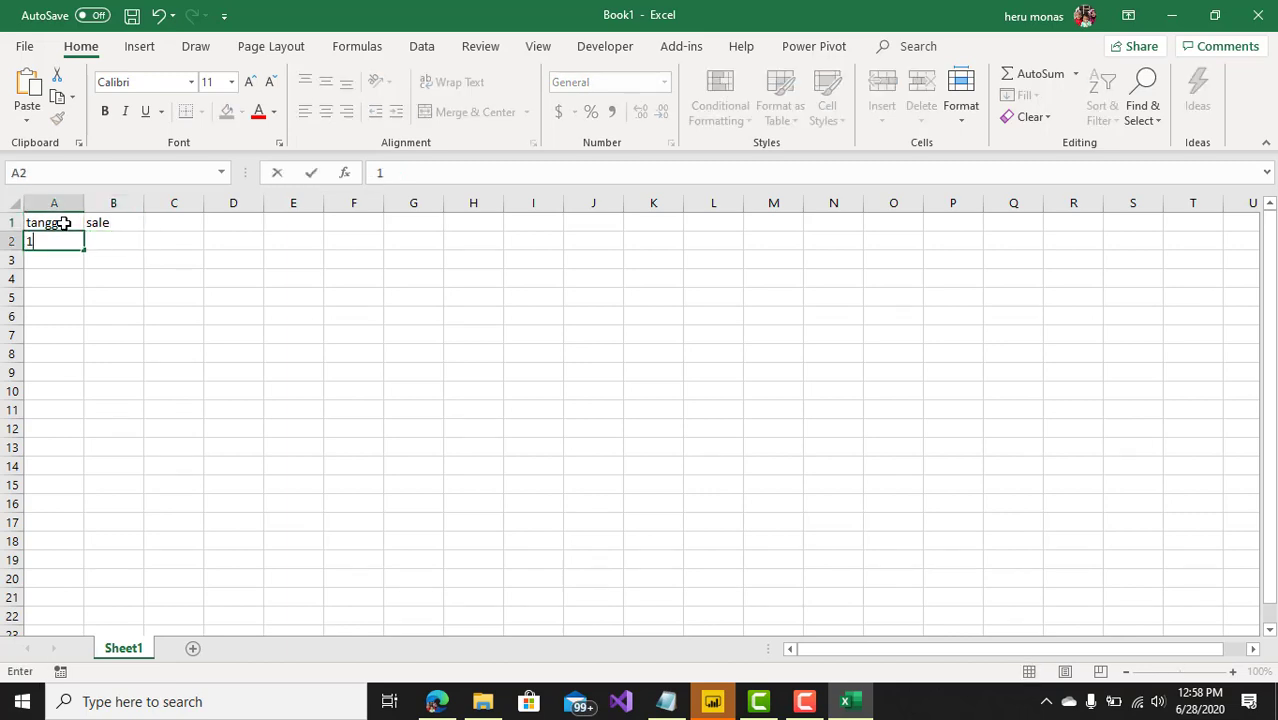
pyautogui.write('/')
pyautogui.write('1')
pyautogui.press('Return')
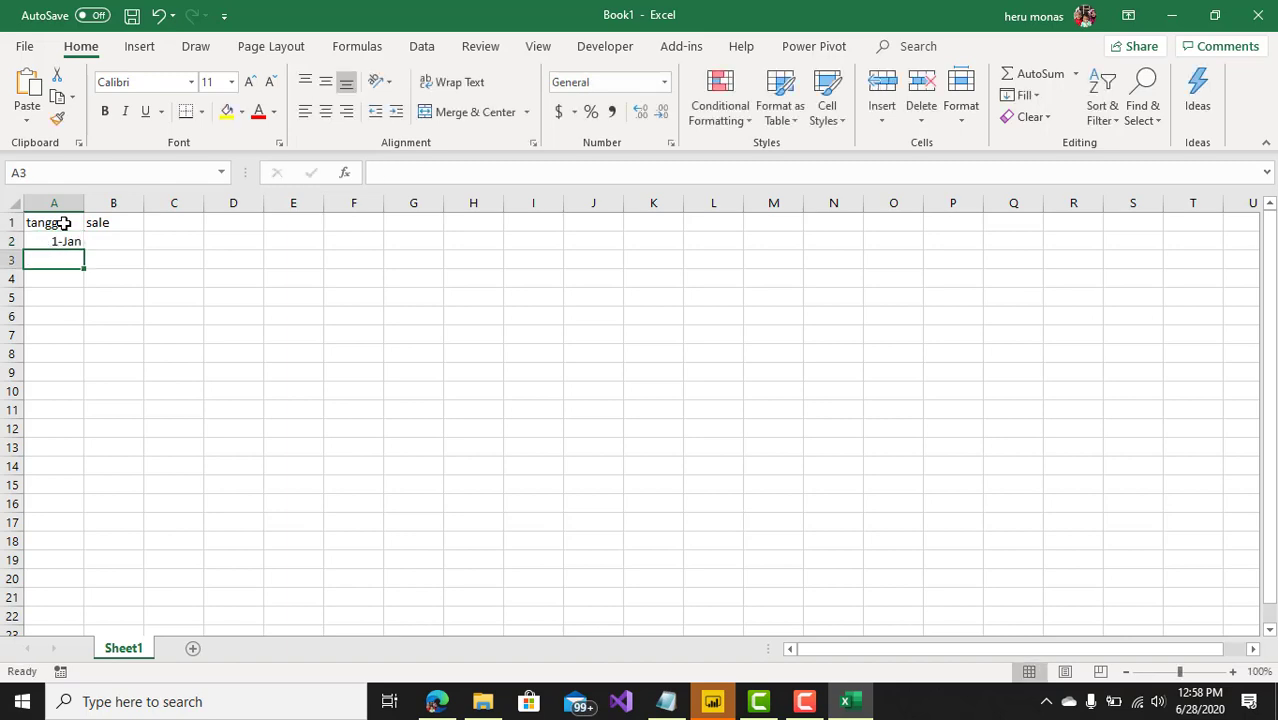
pyautogui.write('1/')
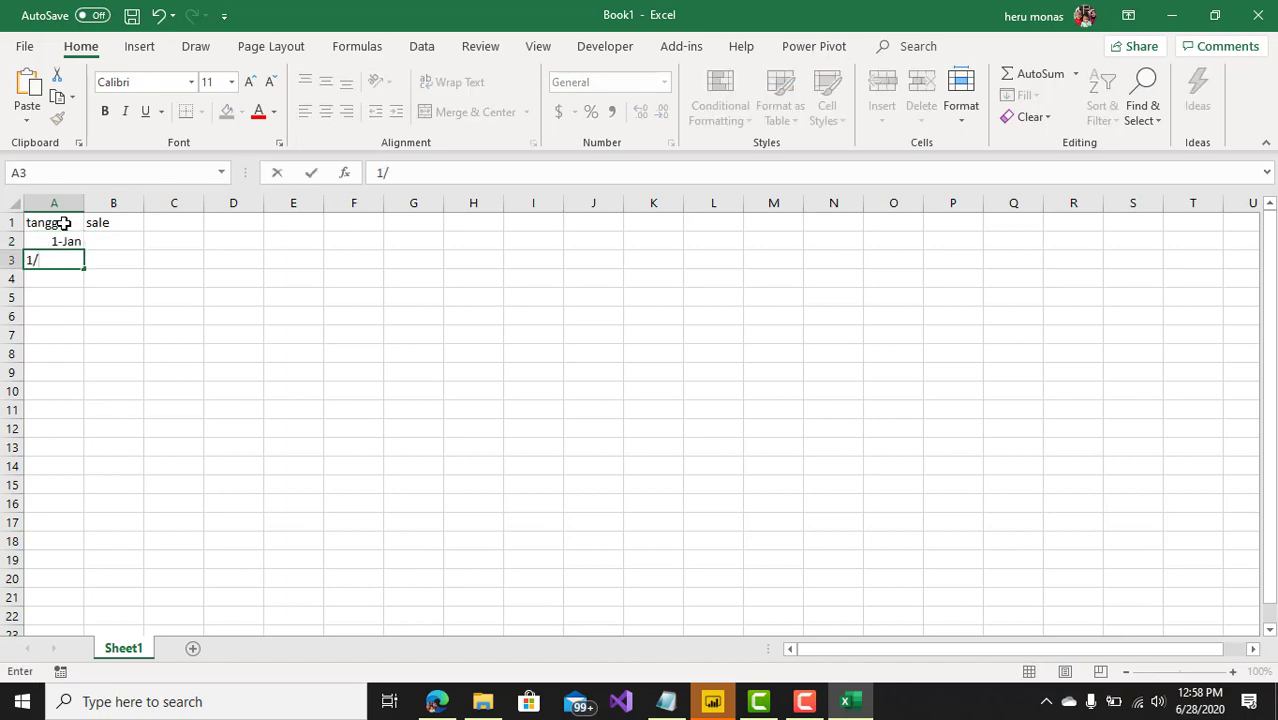
pyautogui.write('13')
pyautogui.press('Return')
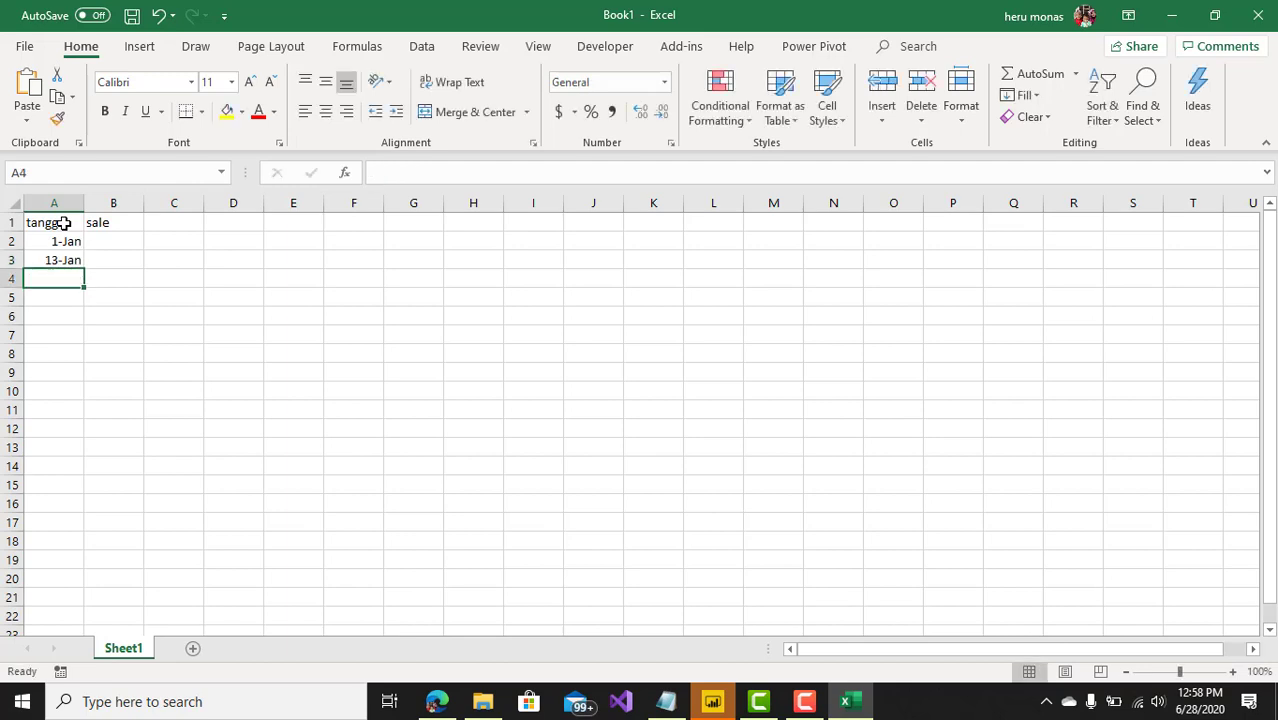
pyautogui.write('1')
pyautogui.press('BackSpace')
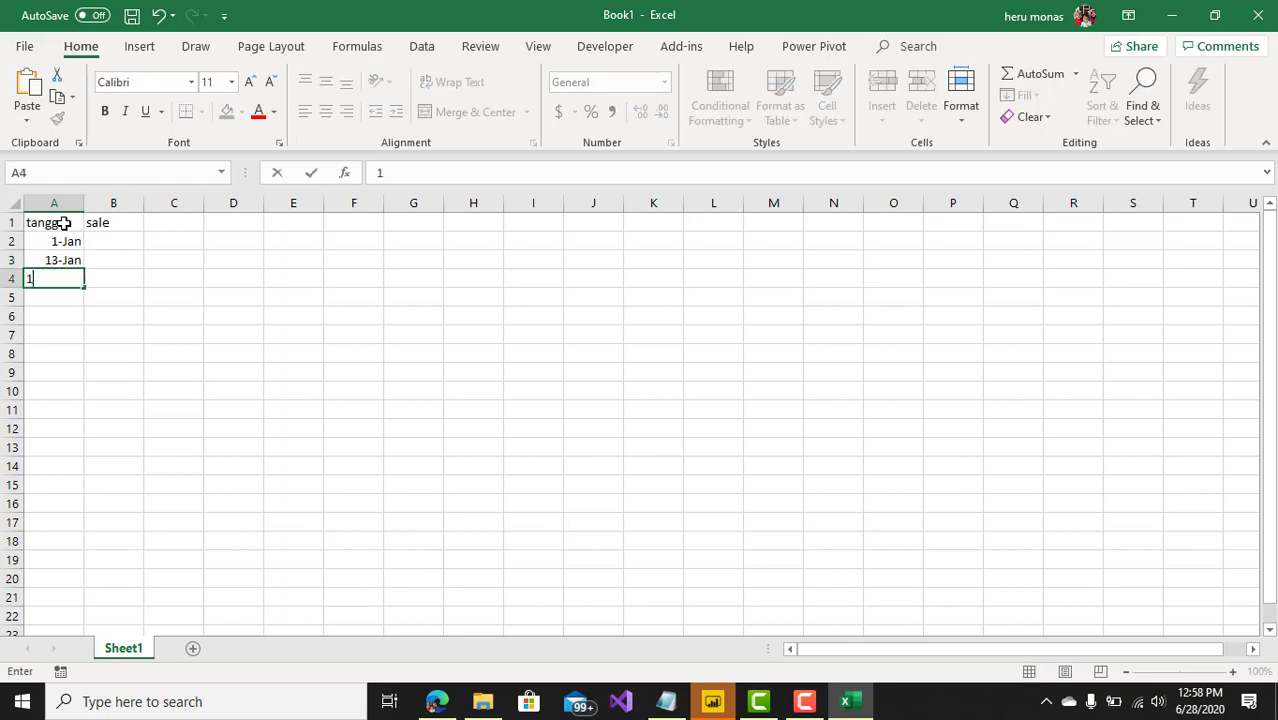
pyautogui.write('/10')
pyautogui.press('Return')
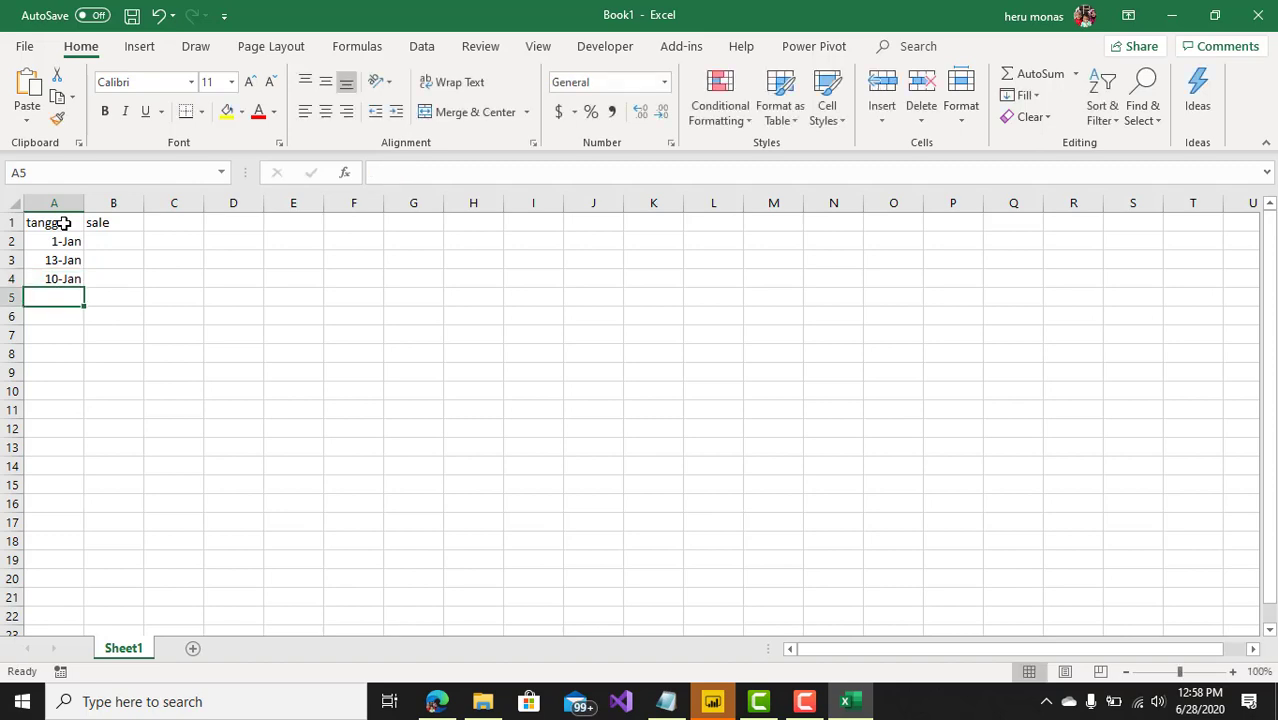
pyautogui.write('3')
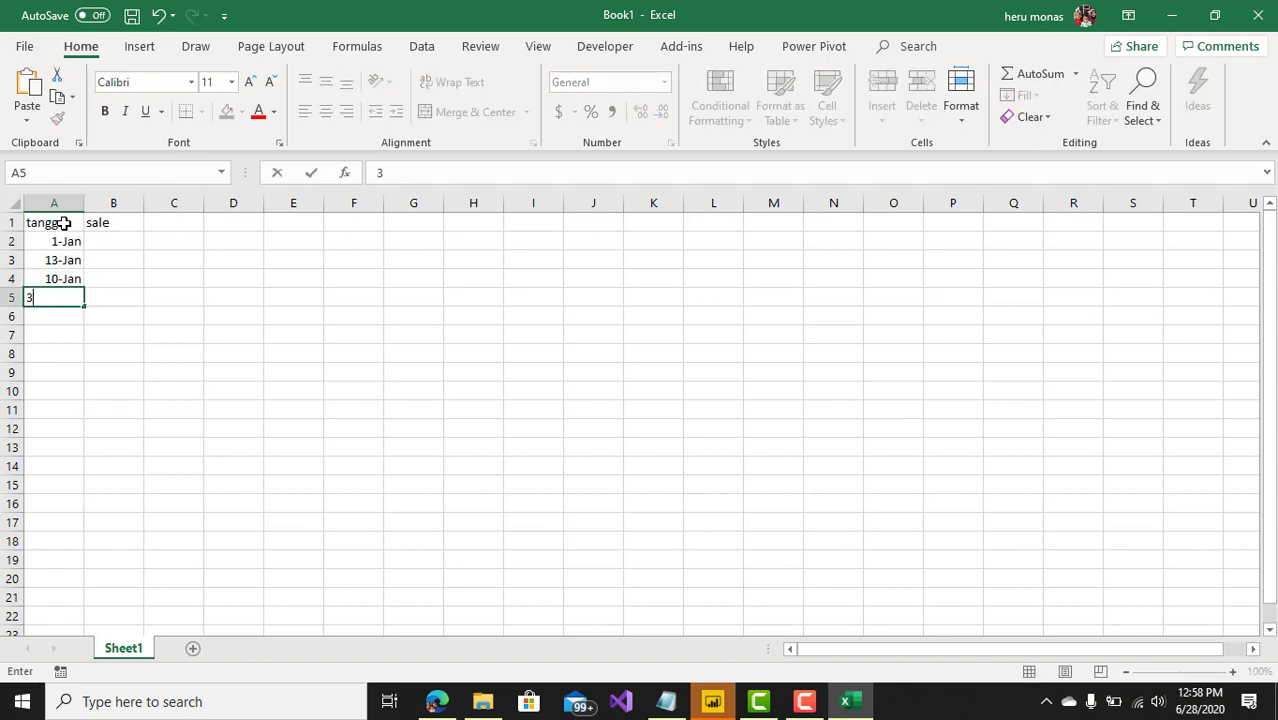
pyautogui.write('/2/')
pyautogui.press('Return')
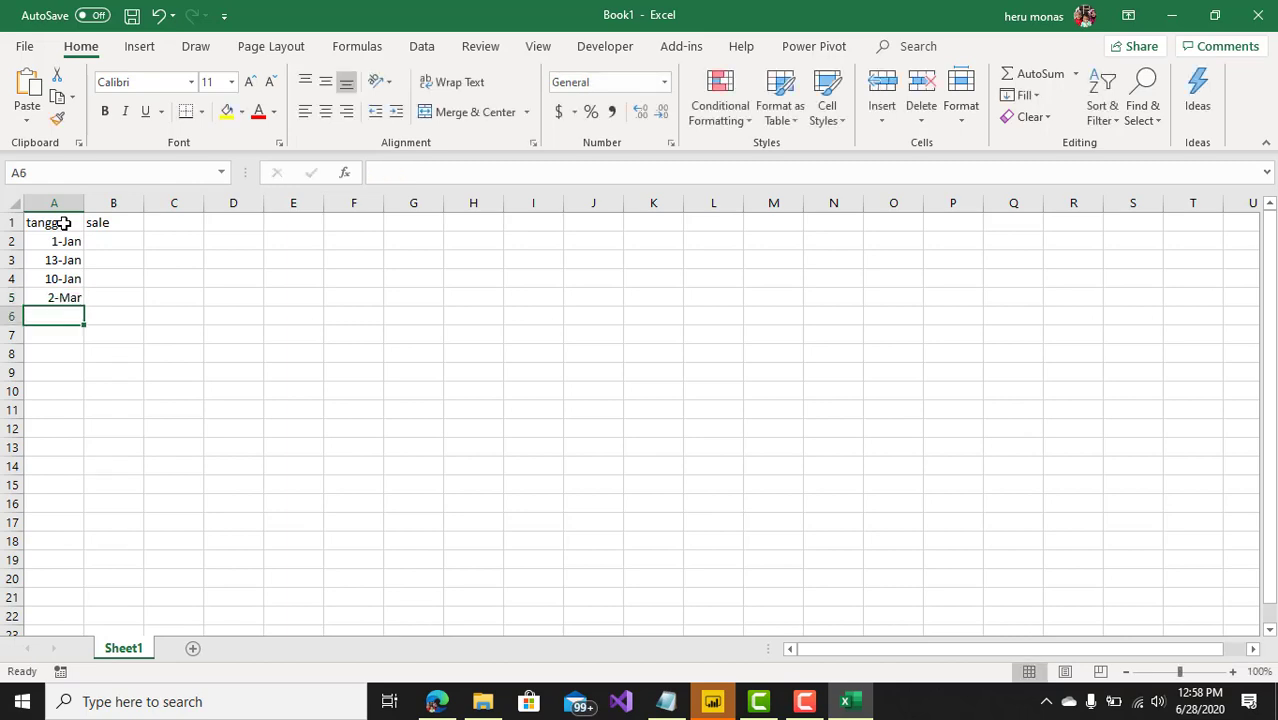
pyautogui.write('3/5')
pyautogui.press('Return')
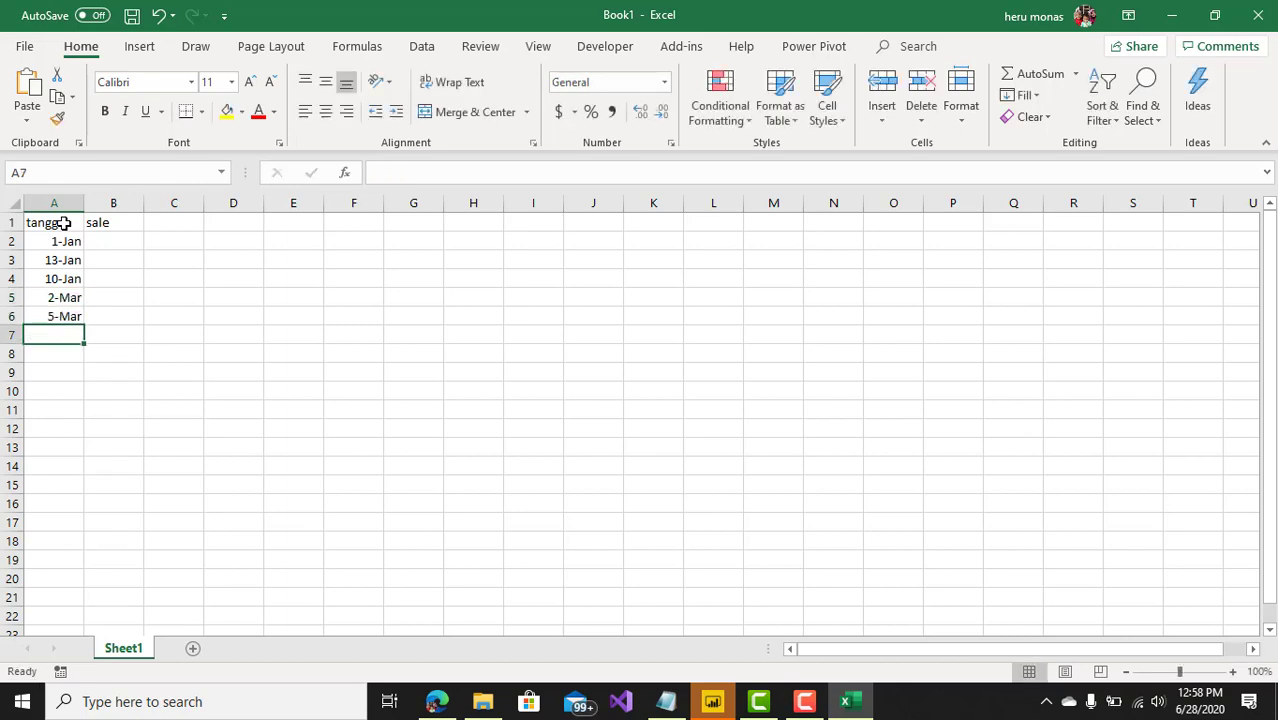
pyautogui.write('11')
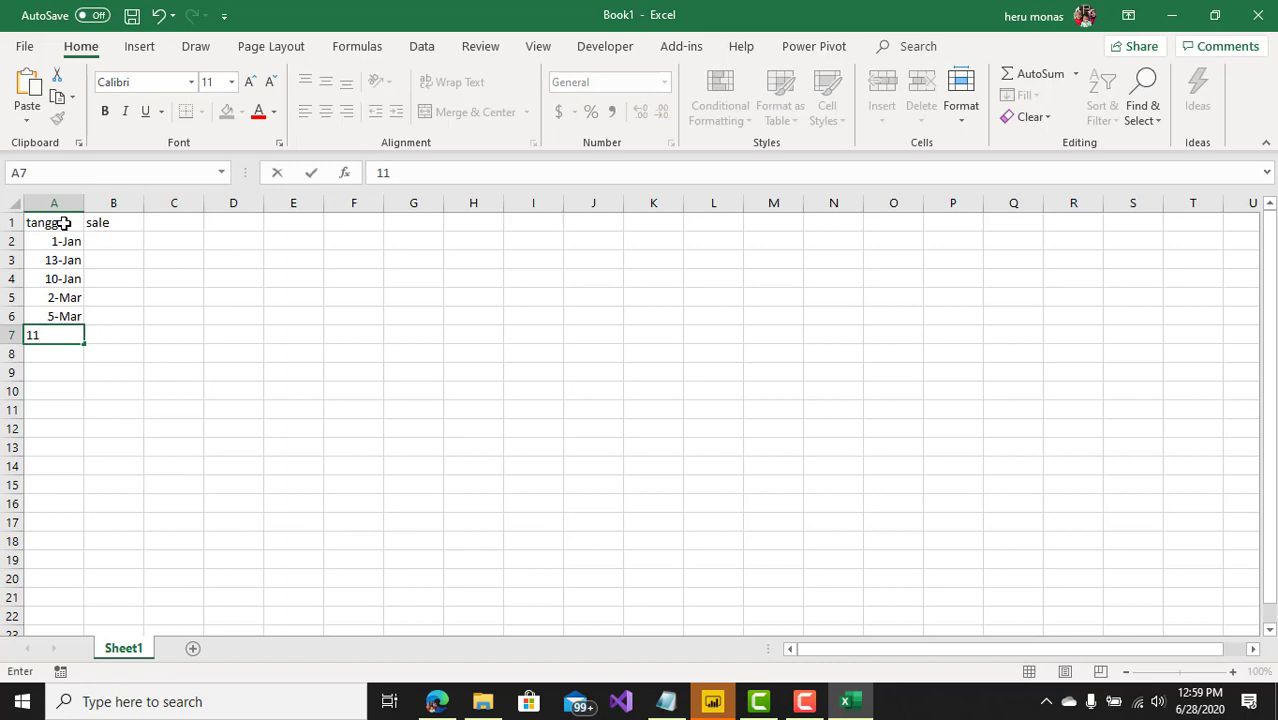
pyautogui.press('BackSpace')
pyautogui.press('BackSpace')
pyautogui.write('3')
pyautogui.write('/1')
pyautogui.write('1')
pyautogui.write('1')
pyautogui.press('Return')
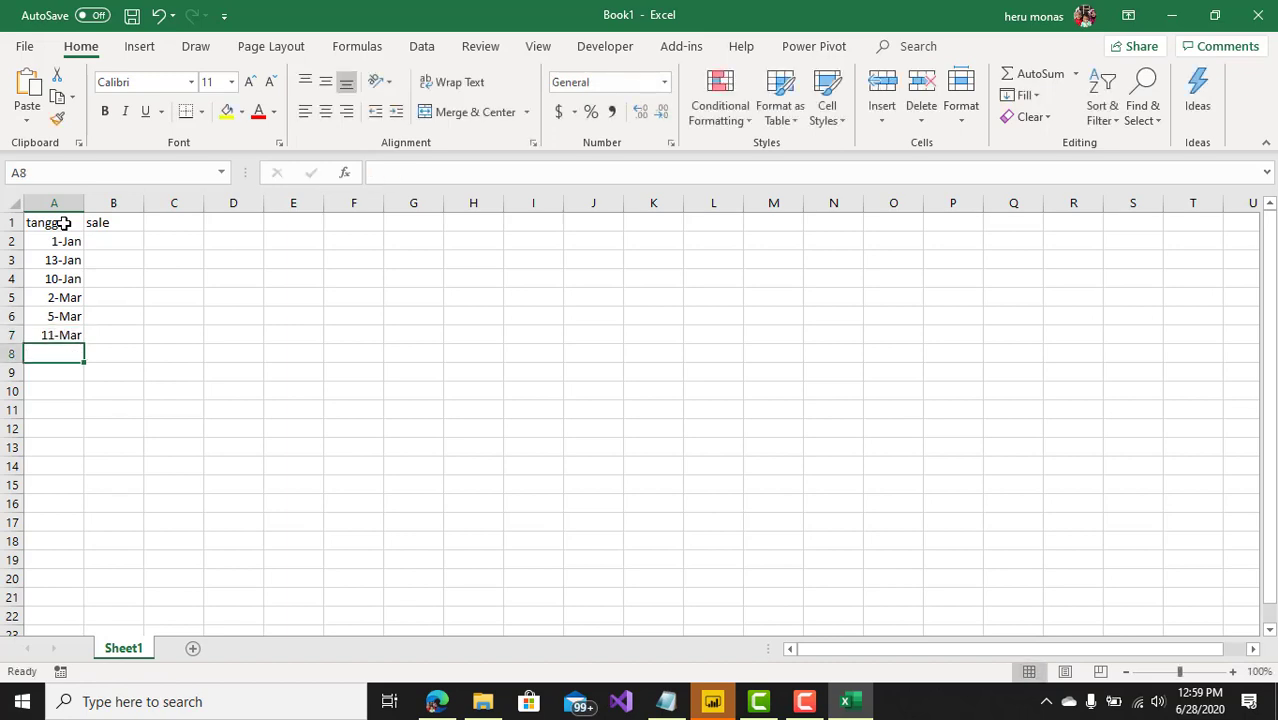
# Enter the sale values 200, 400, 500, 100, 300 and 400 in B2:B7
pyautogui.click(116, 243)
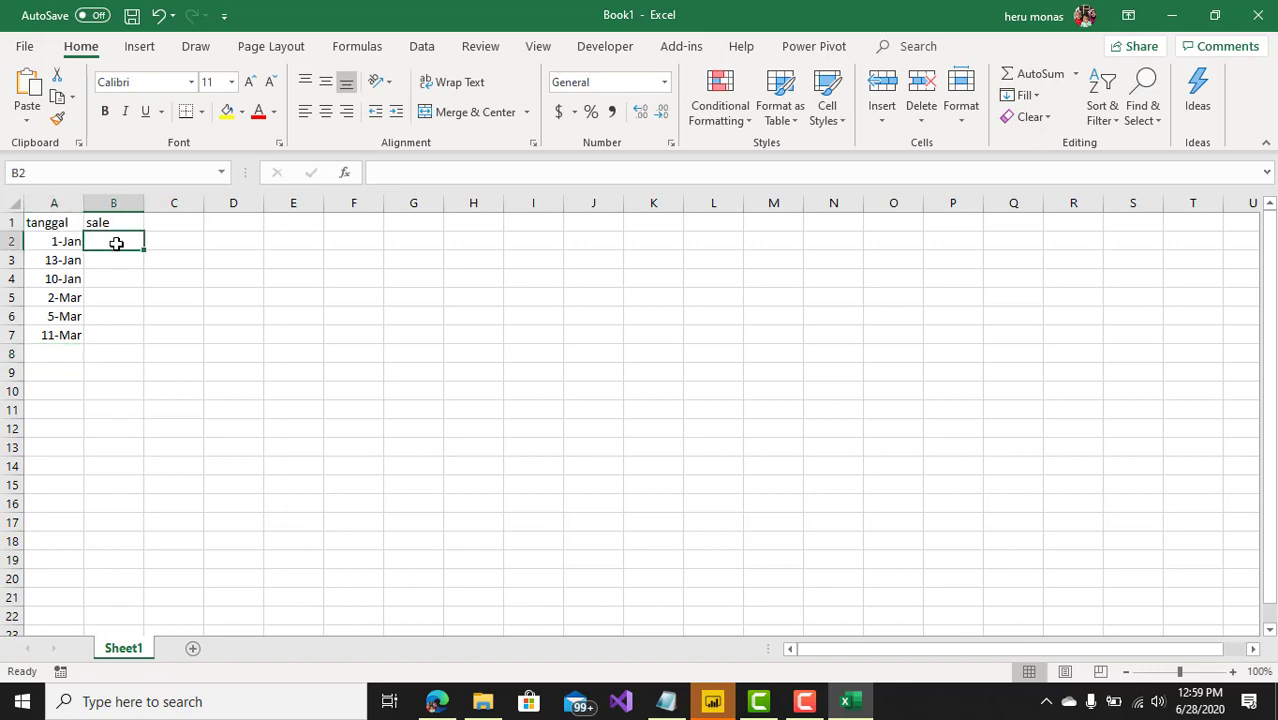
pyautogui.write('200')
pyautogui.press('Return')
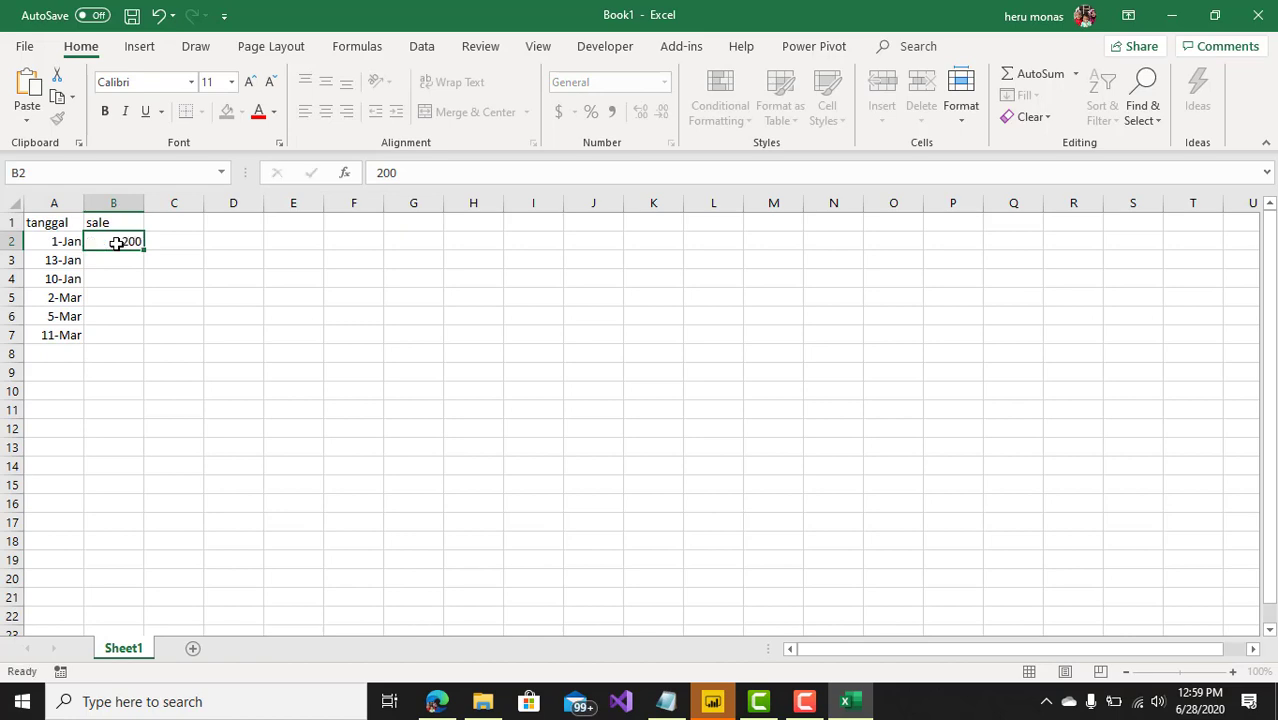
pyautogui.write('400')
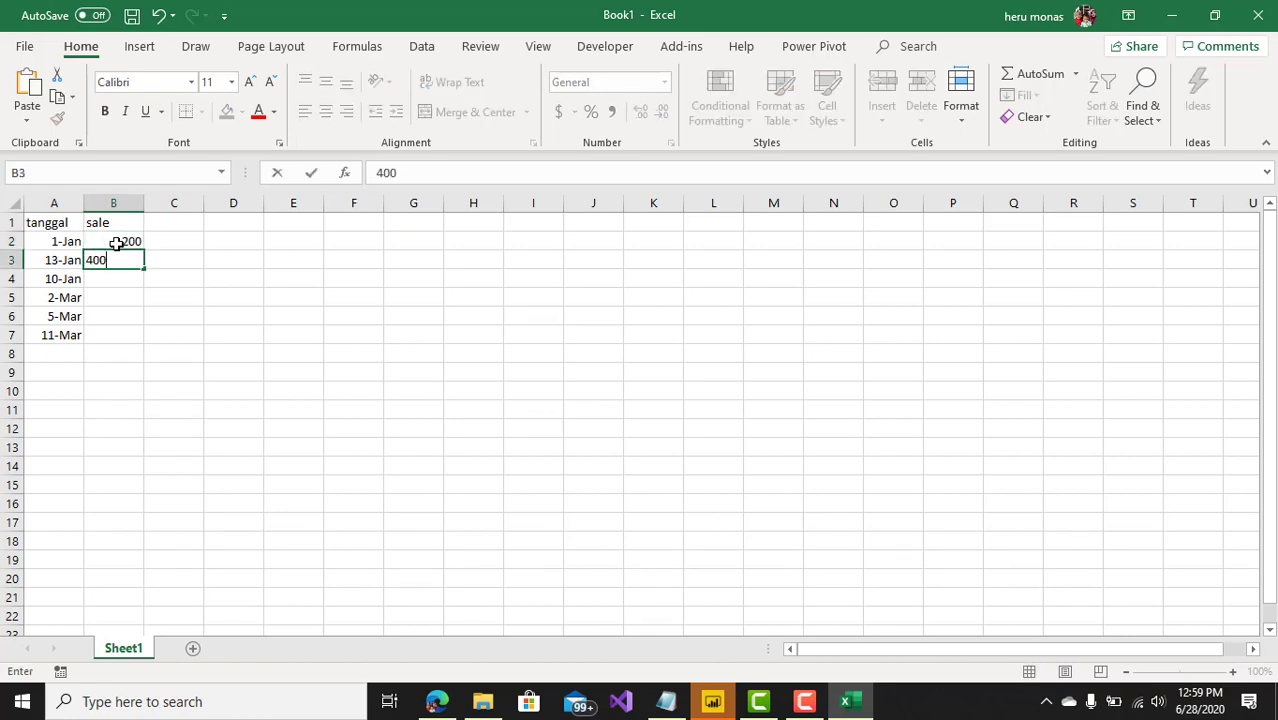
pyautogui.press('Return')
pyautogui.write('500')
pyautogui.press('Return')
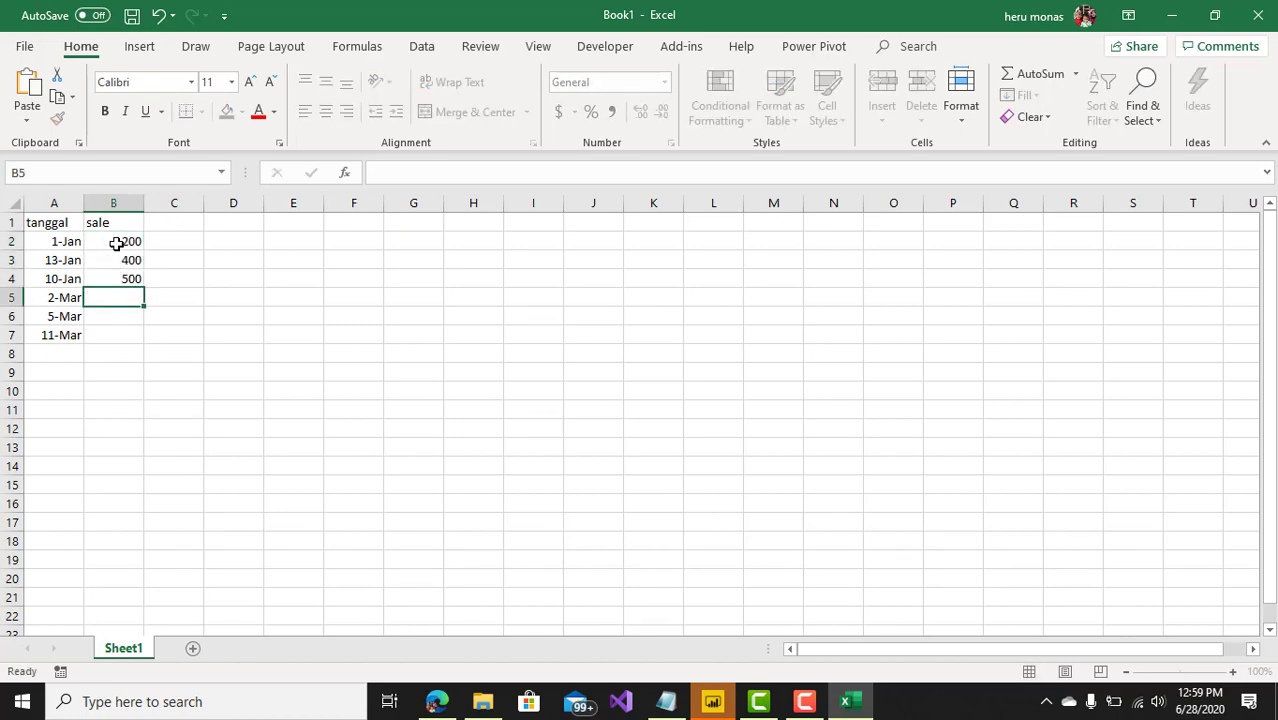
pyautogui.write('100')
pyautogui.press('Return')
pyautogui.write('3')
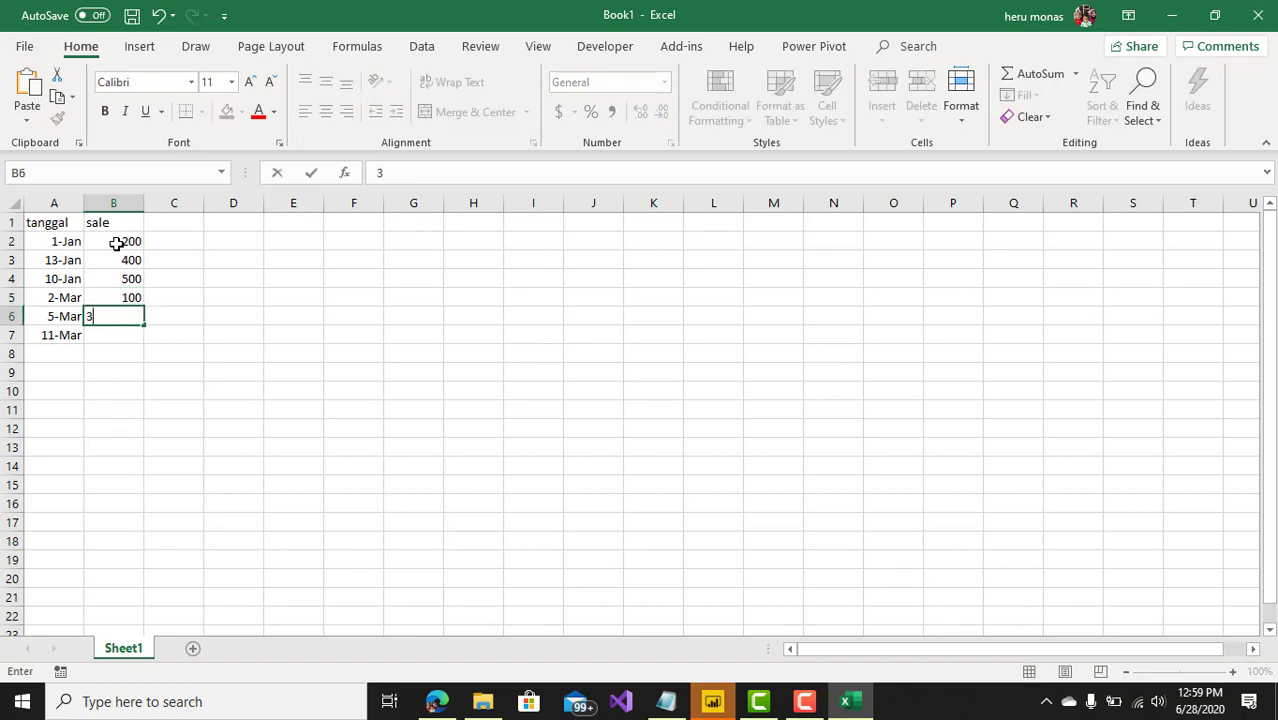
pyautogui.write('00')
pyautogui.press('Return')
pyautogui.write('400')
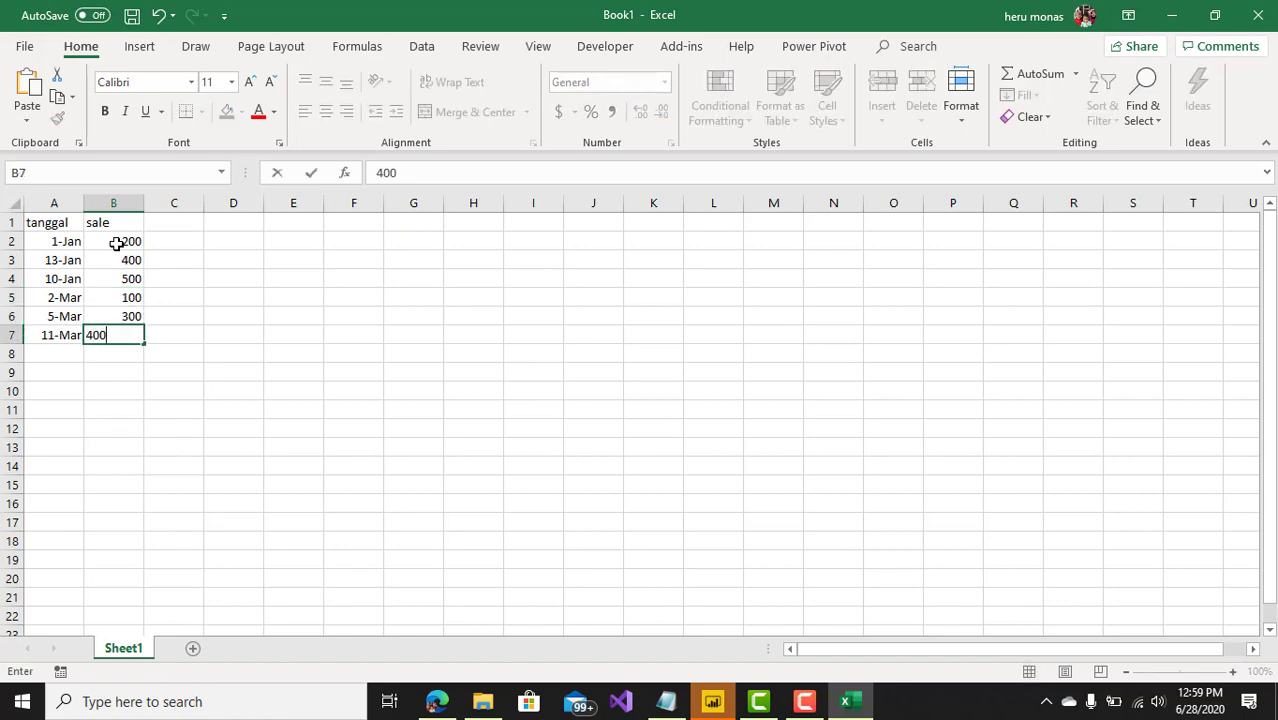
pyautogui.click(224, 314)
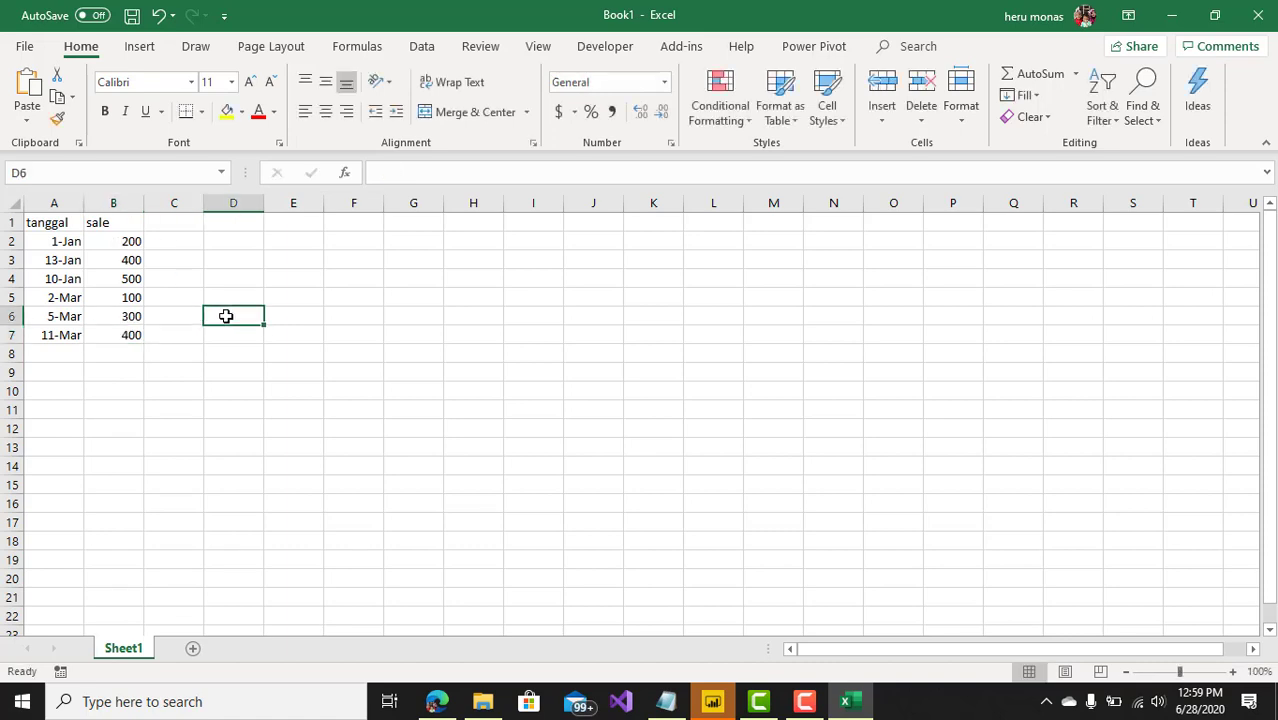
# Format A1:B7 as a table with headers using a medium blue table style
pyautogui.click(66, 225)
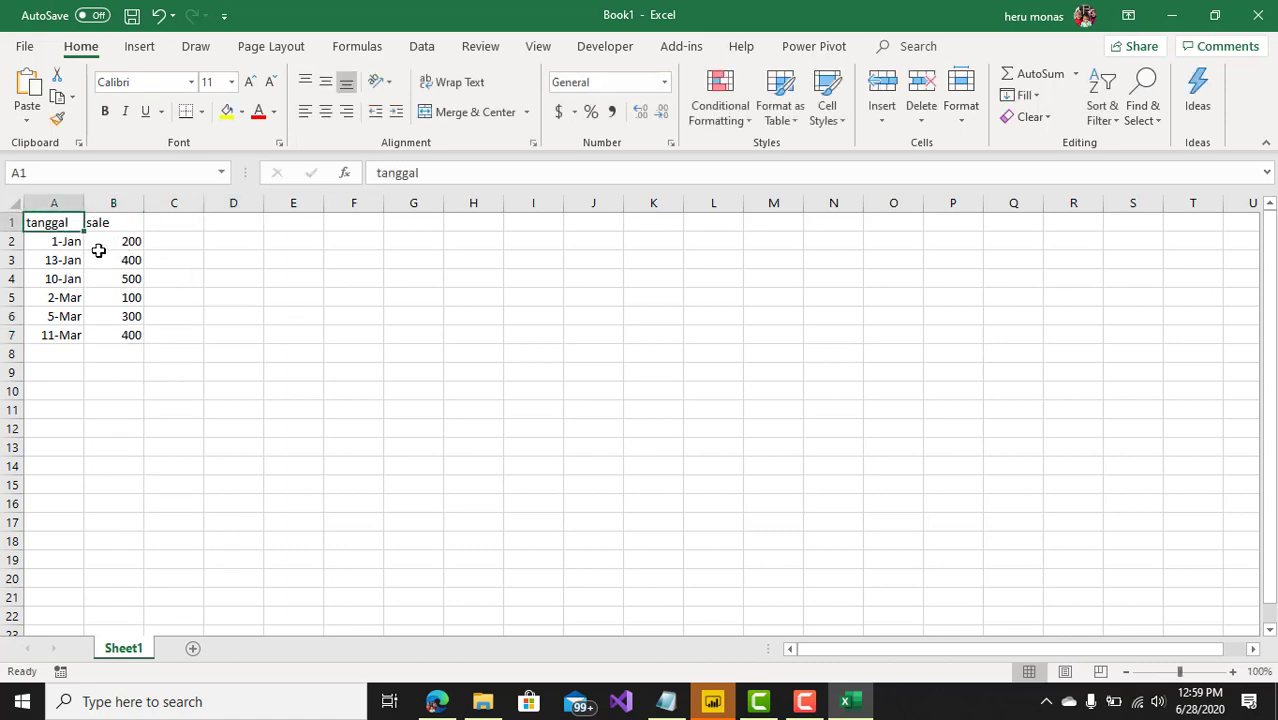
pyautogui.moveTo(99, 251); pyautogui.dragTo(117, 330)
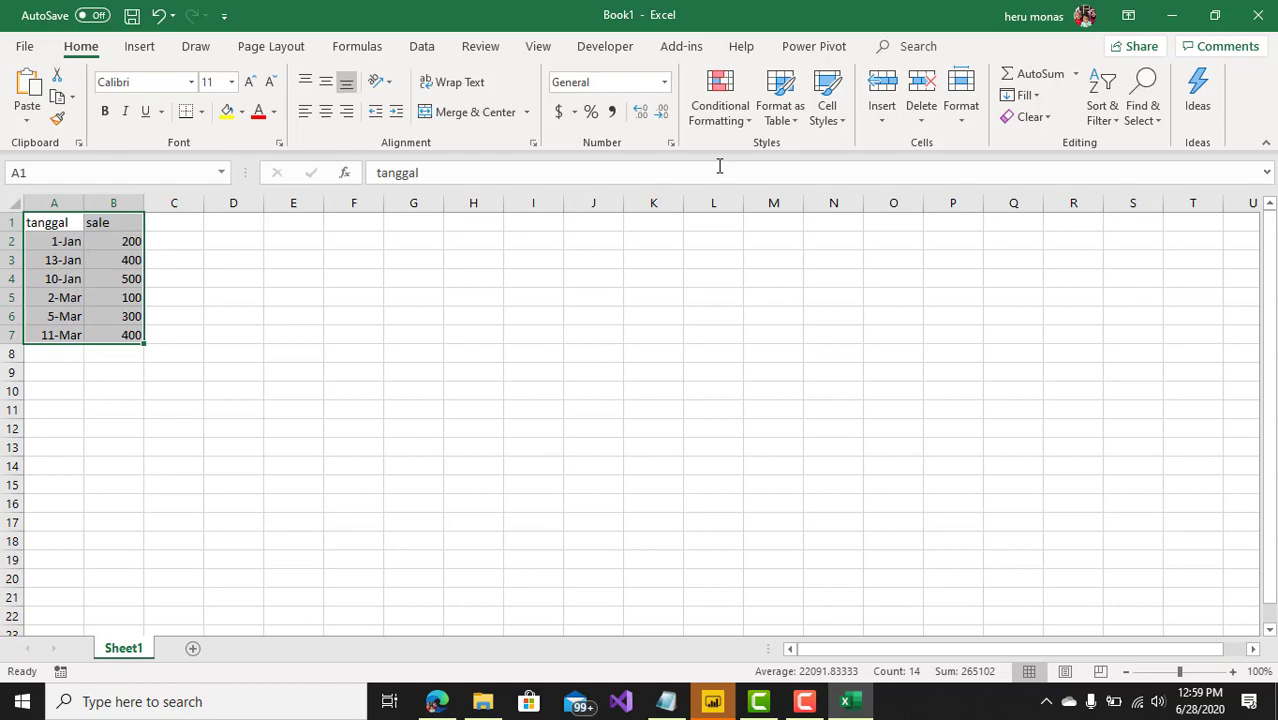
pyautogui.click(795, 118)
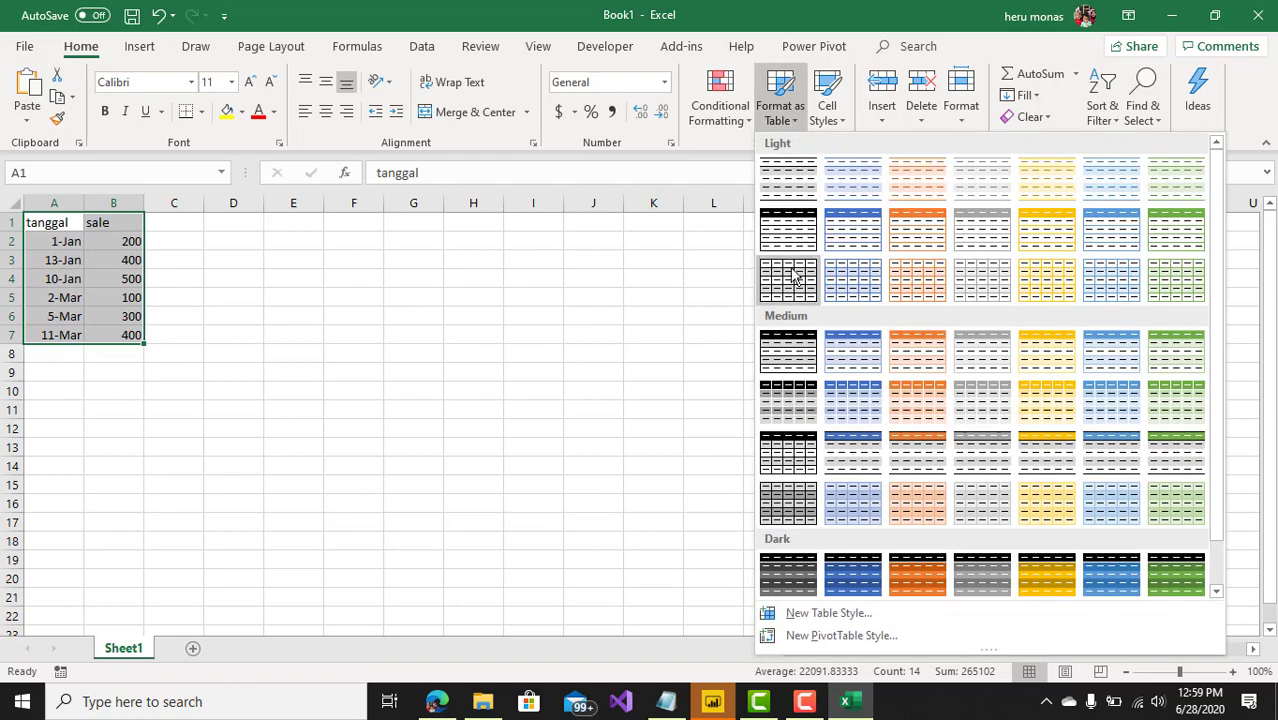
pyautogui.click(845, 400)
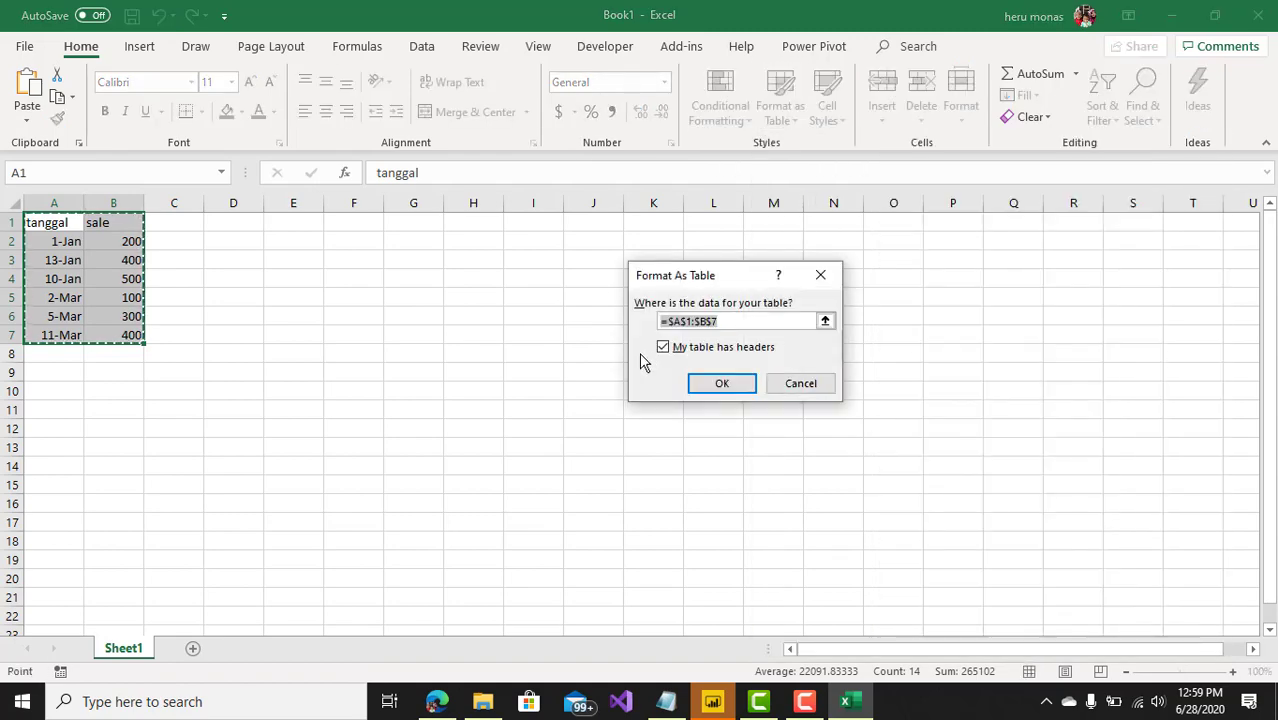
pyautogui.click(714, 382)
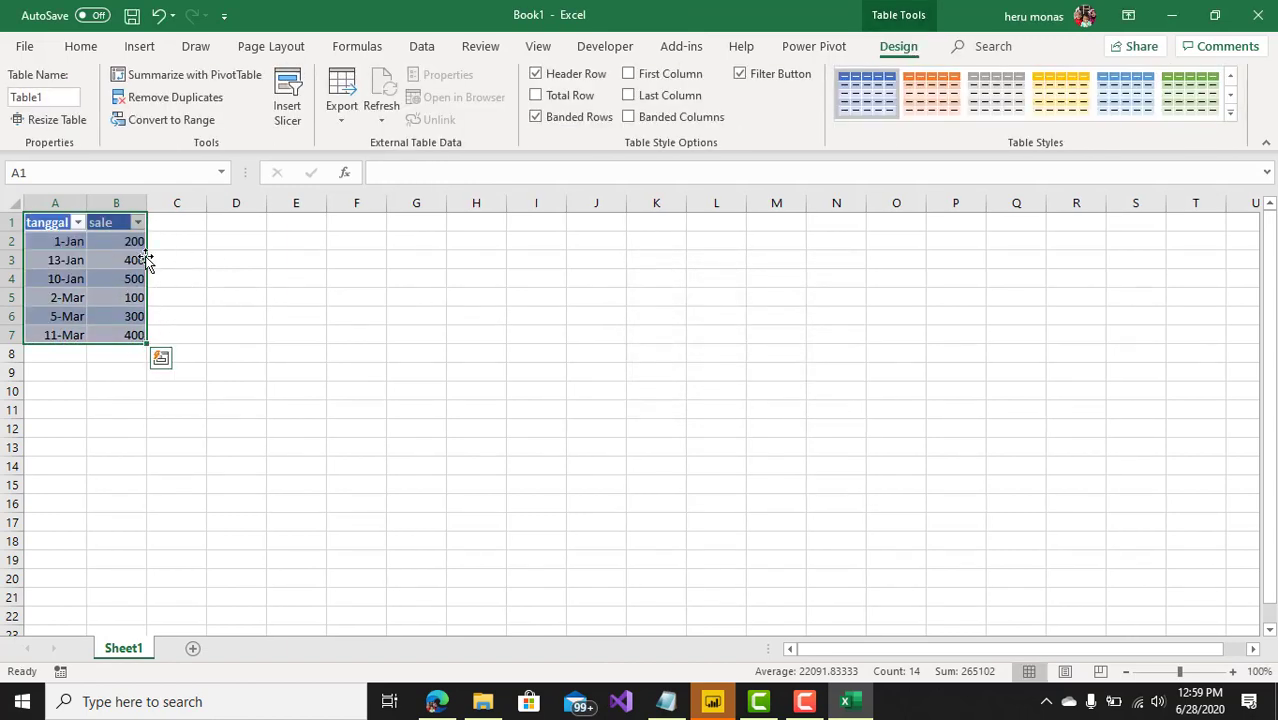
pyautogui.click(125, 223)
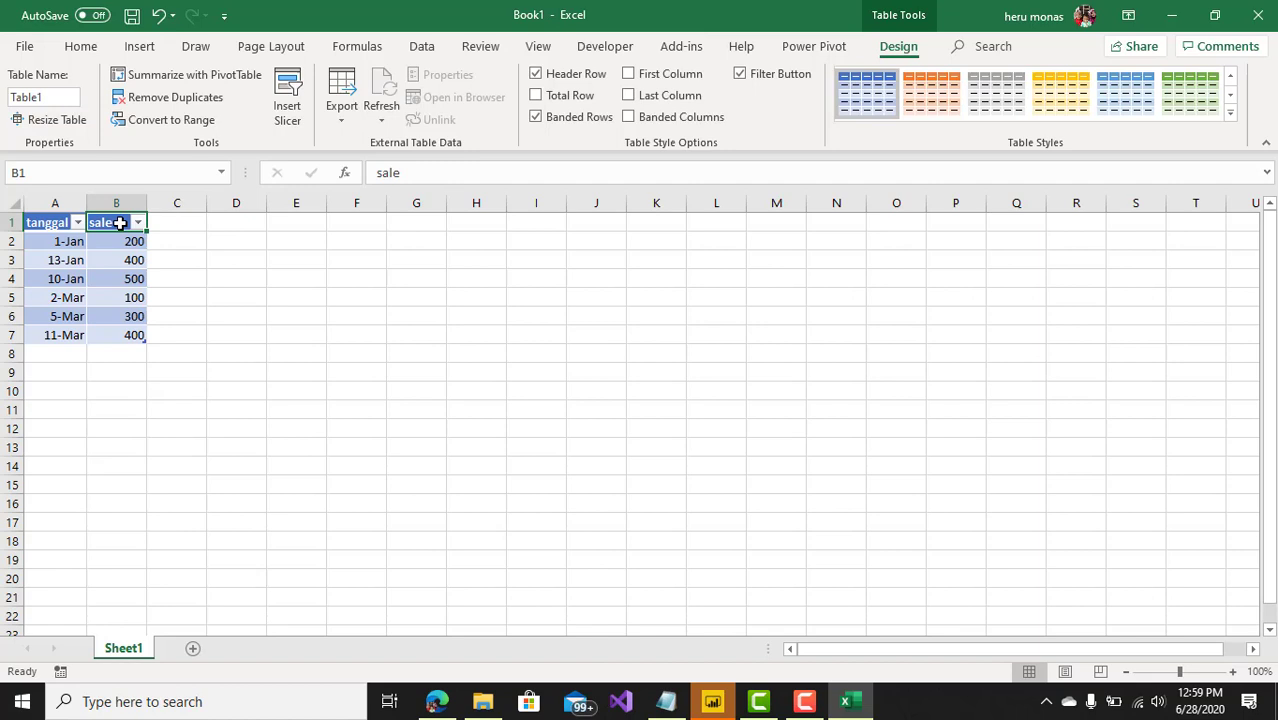
pyautogui.rightClick(120, 223)
pyautogui.moveTo(176, 370)
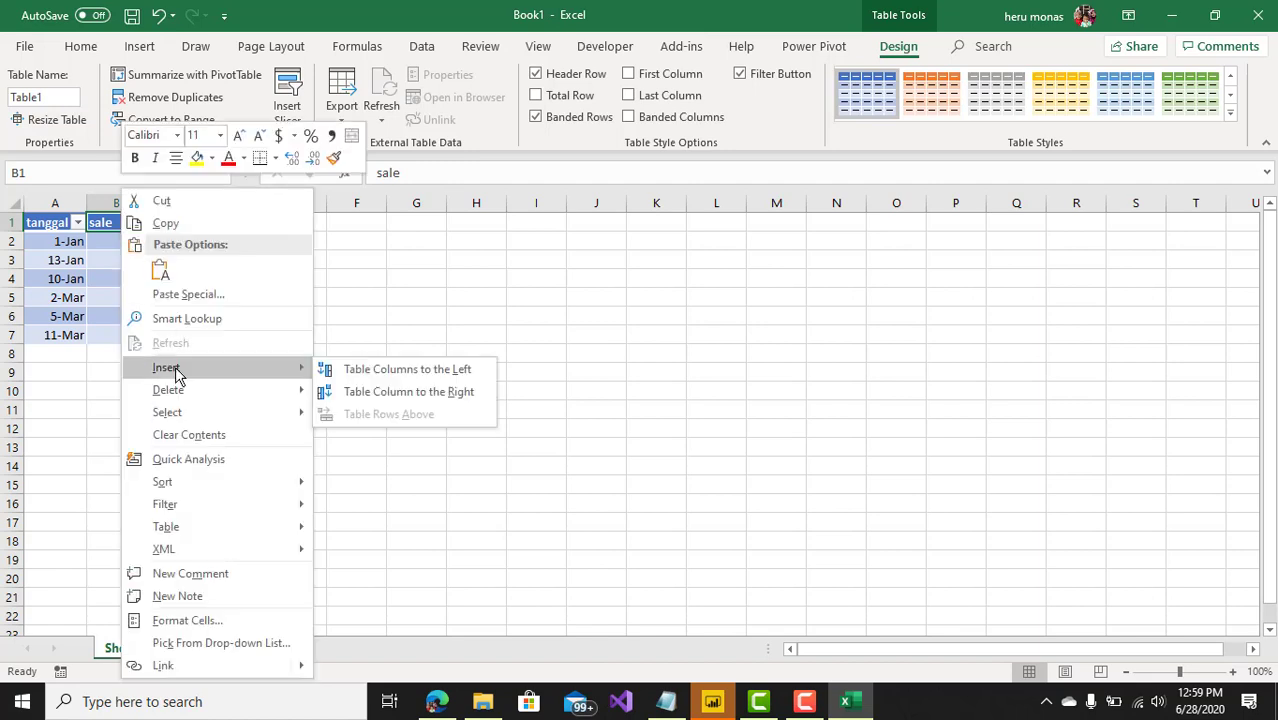
pyautogui.click(372, 392)
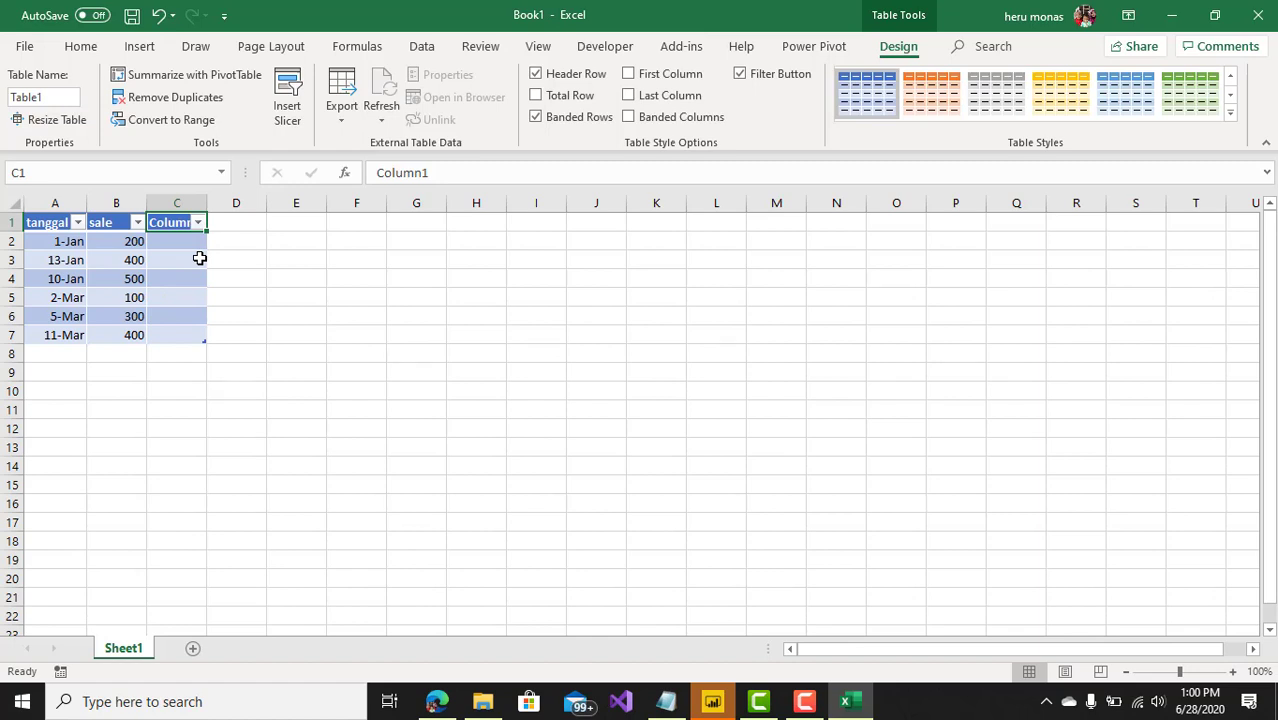
pyautogui.click(190, 204)
pyautogui.rightClick(196, 206)
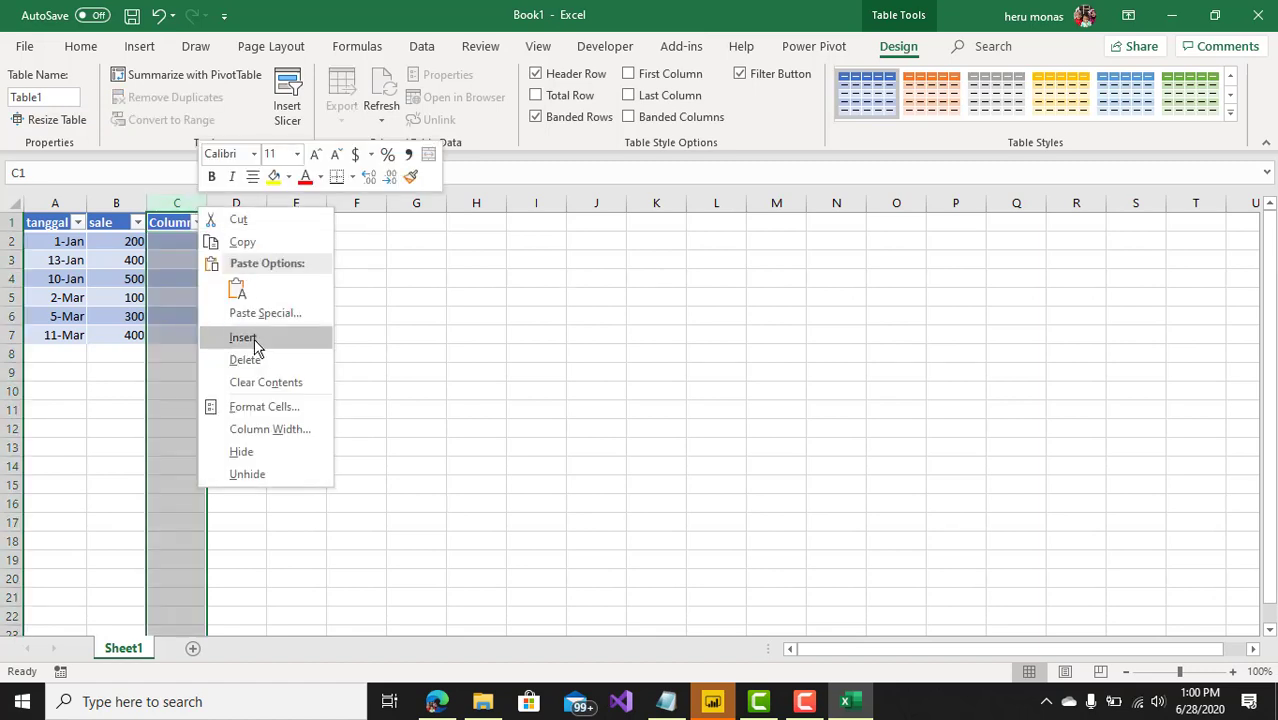
pyautogui.click(250, 360)
pyautogui.click(288, 352)
pyautogui.click(120, 299)
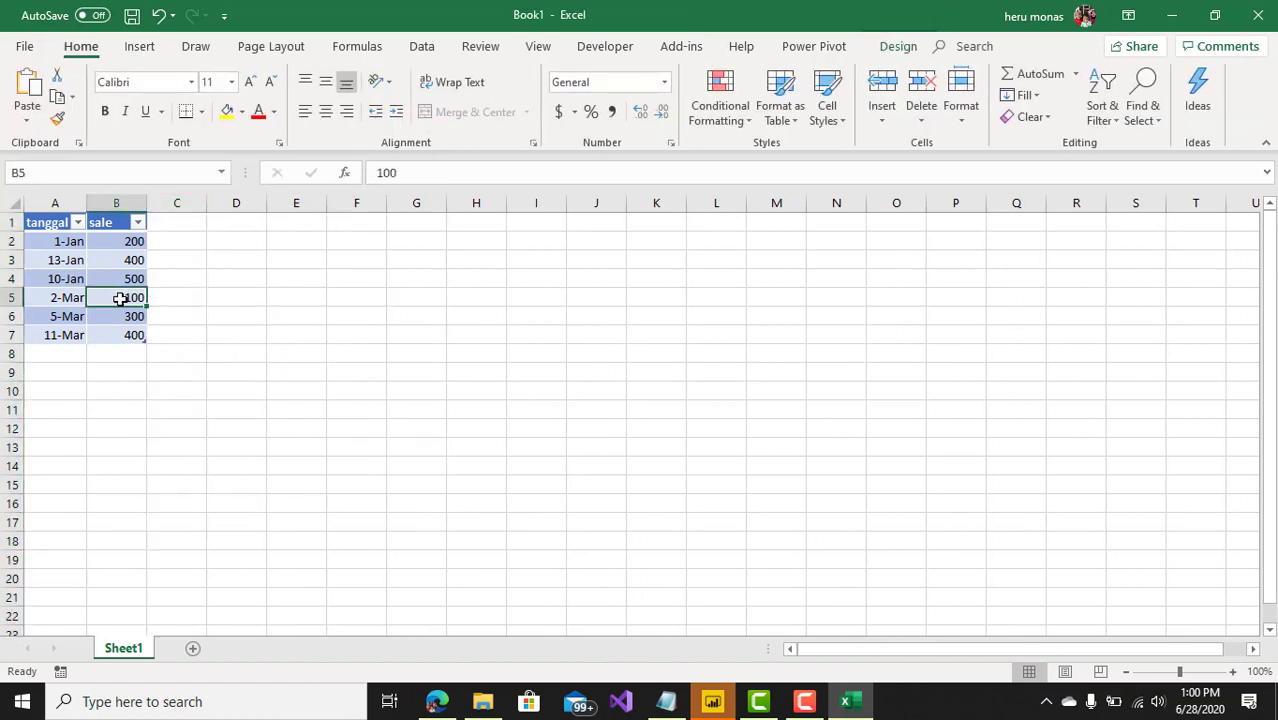
pyautogui.click(898, 47)
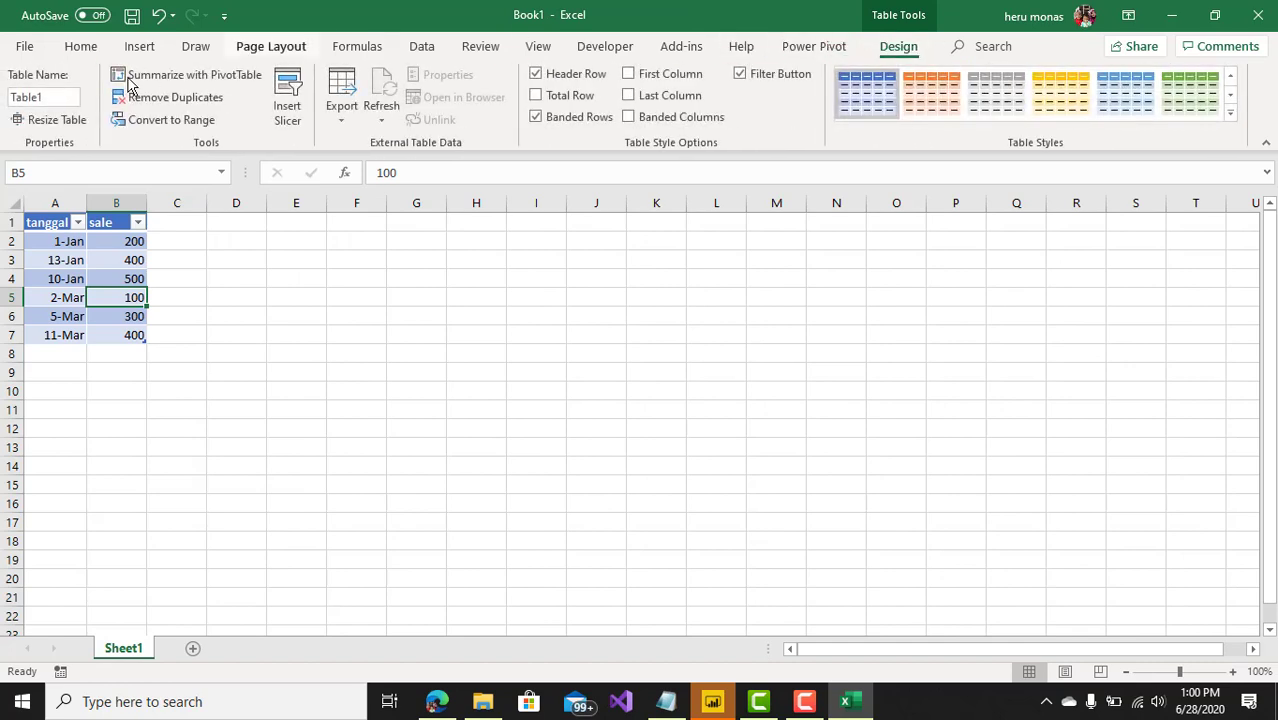
# Rename the Excel table to tblSale
pyautogui.click(74, 100)
pyautogui.write('tblSal')
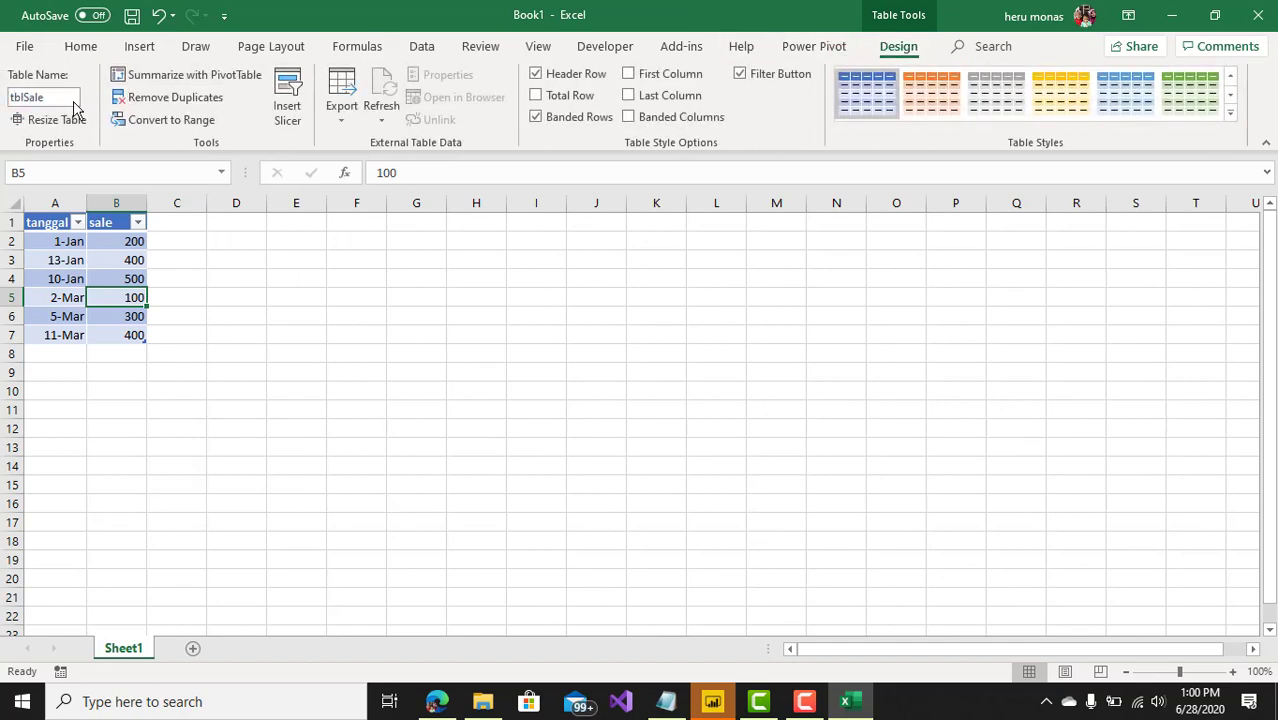
pyautogui.press('Return')
pyautogui.click(197, 315)
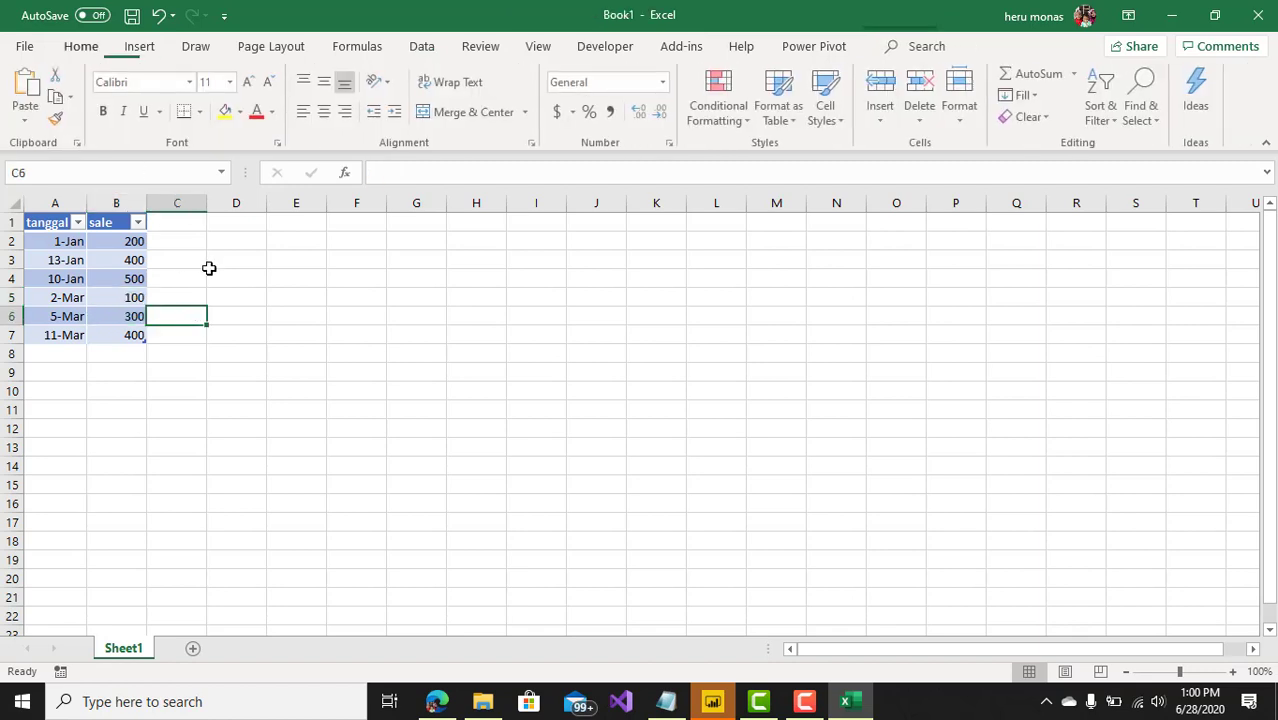
# Save the workbook as tblsale1 in the Documents folder
pyautogui.click(131, 15)
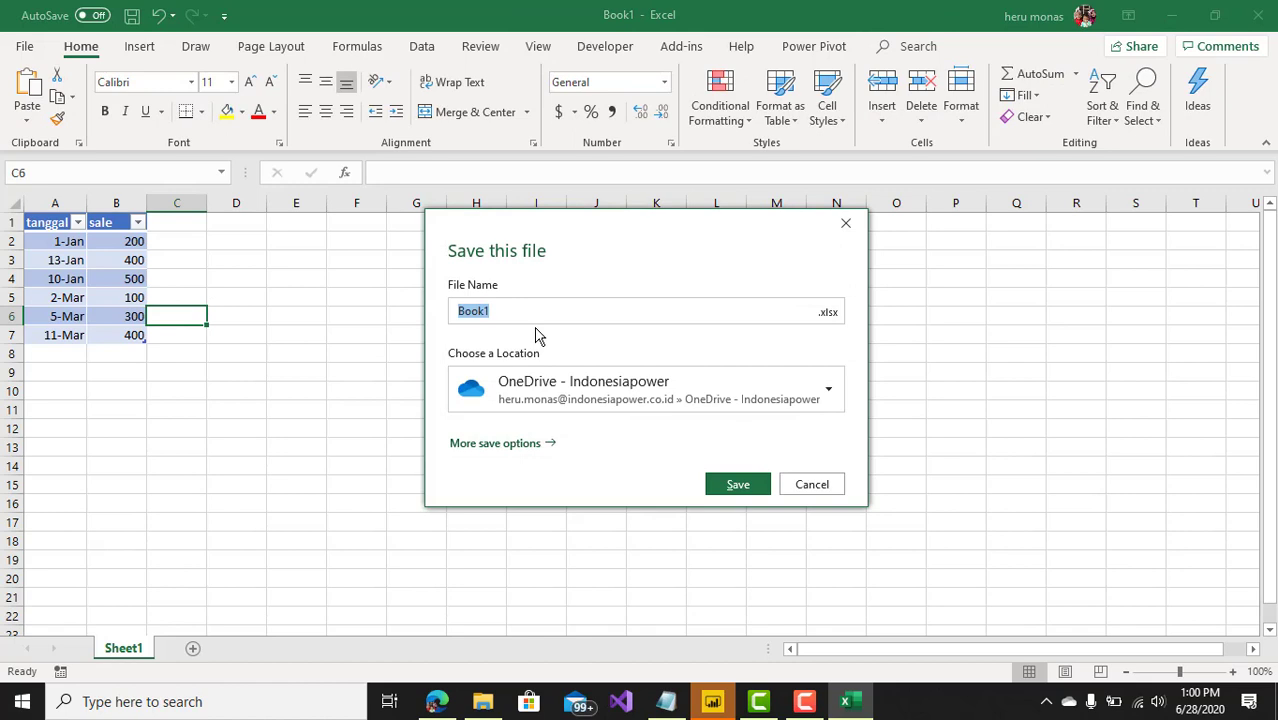
pyautogui.write('tblsale1')
pyautogui.click(520, 444)
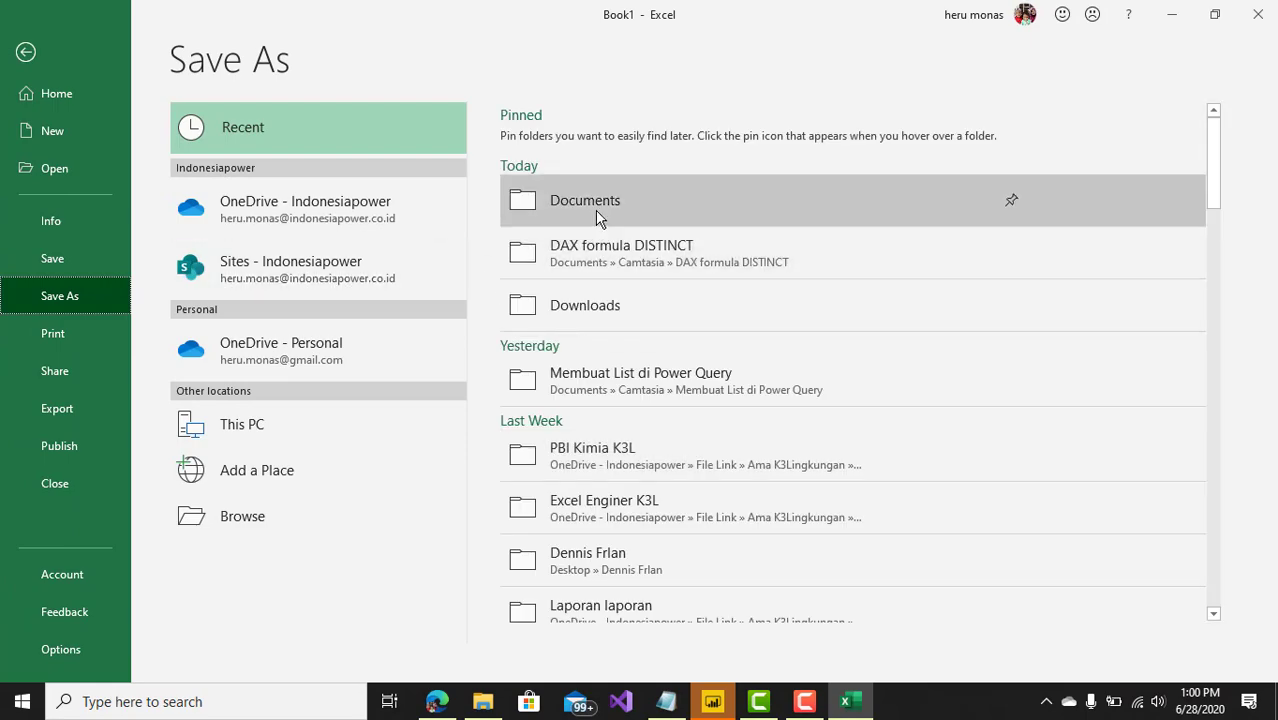
pyautogui.click(595, 210)
pyautogui.click(1186, 166)
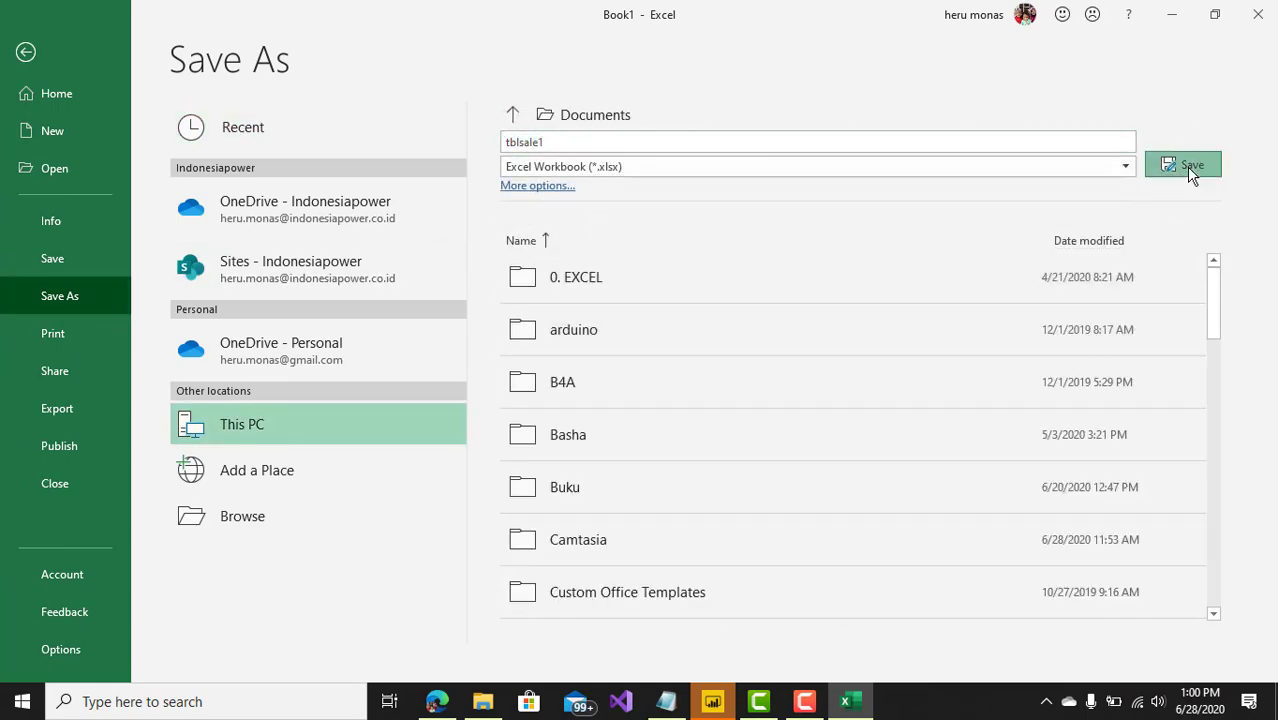
pyautogui.click(497, 390)
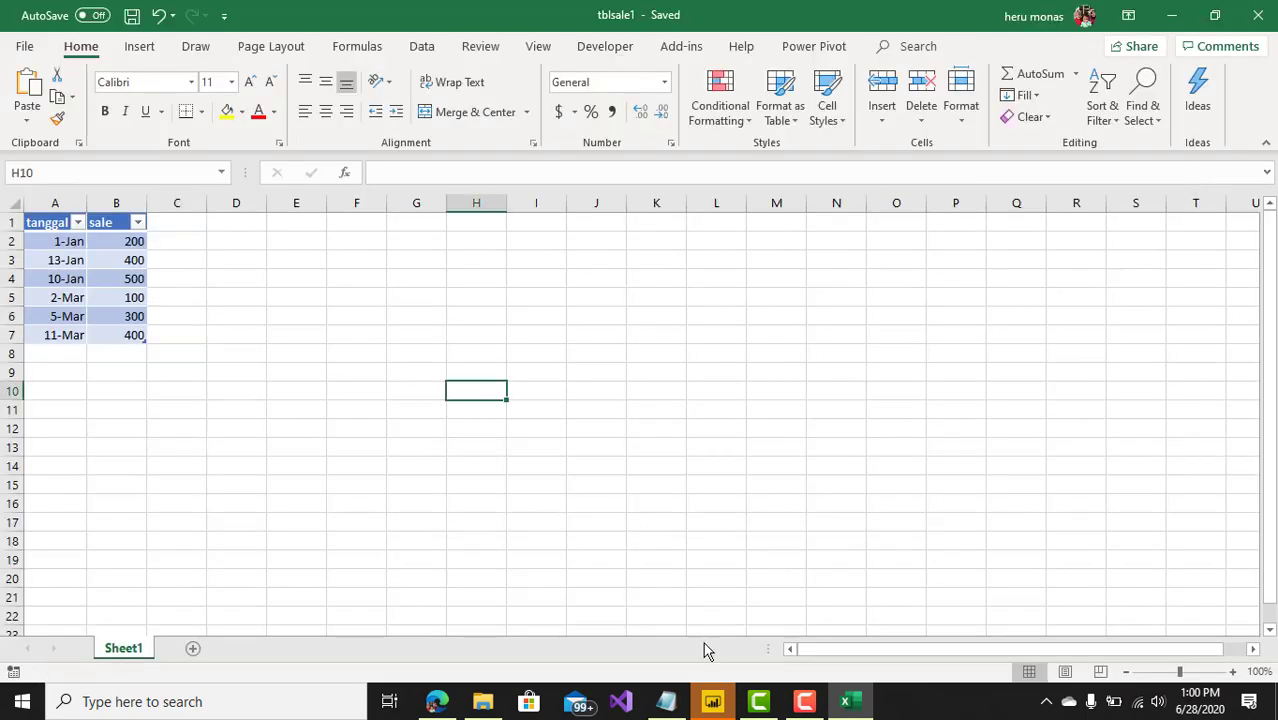
# In Power BI, connect to the Excel workbook tblsale1.xlsx in Documents
pyautogui.click(713, 700)
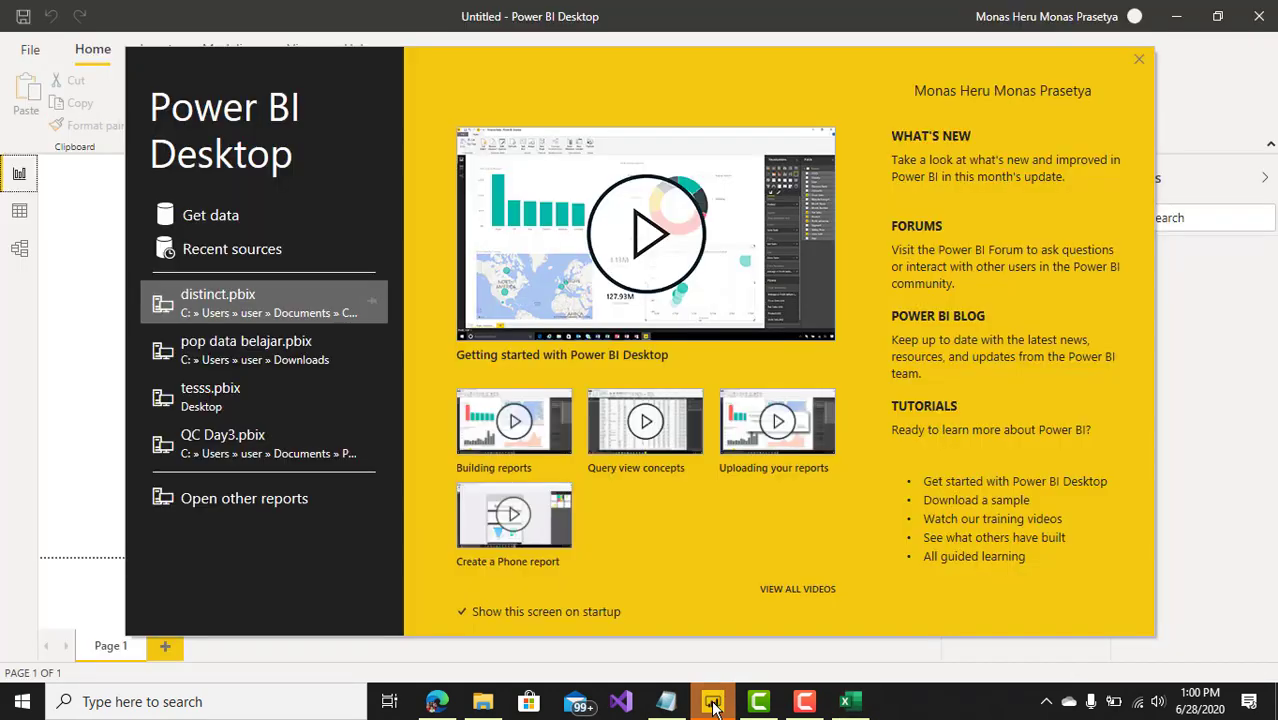
pyautogui.click(226, 217)
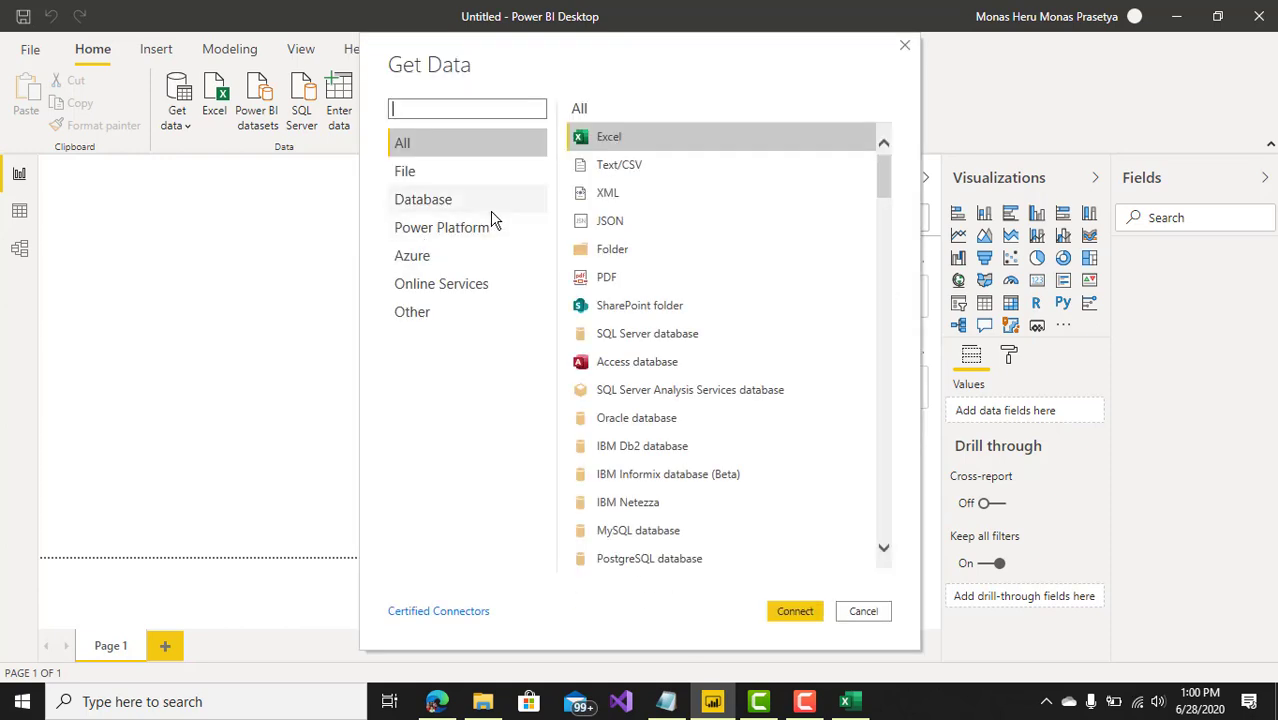
pyautogui.click(802, 611)
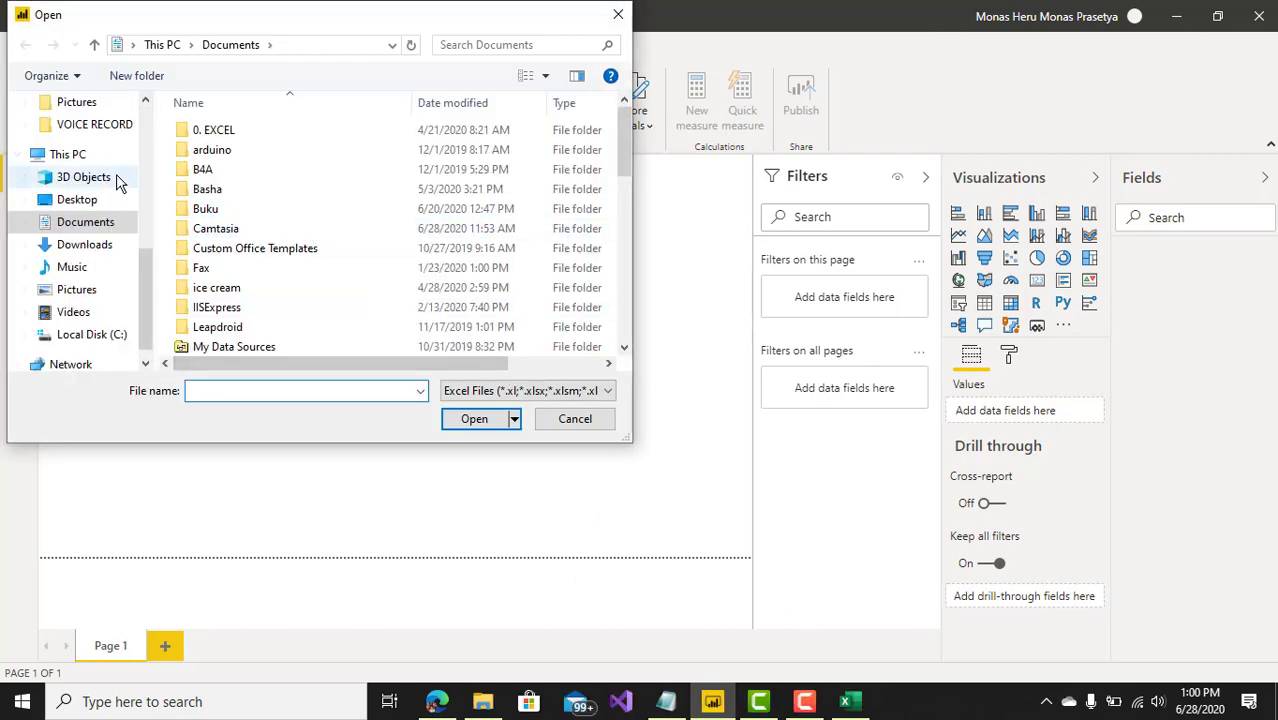
pyautogui.click(88, 230)
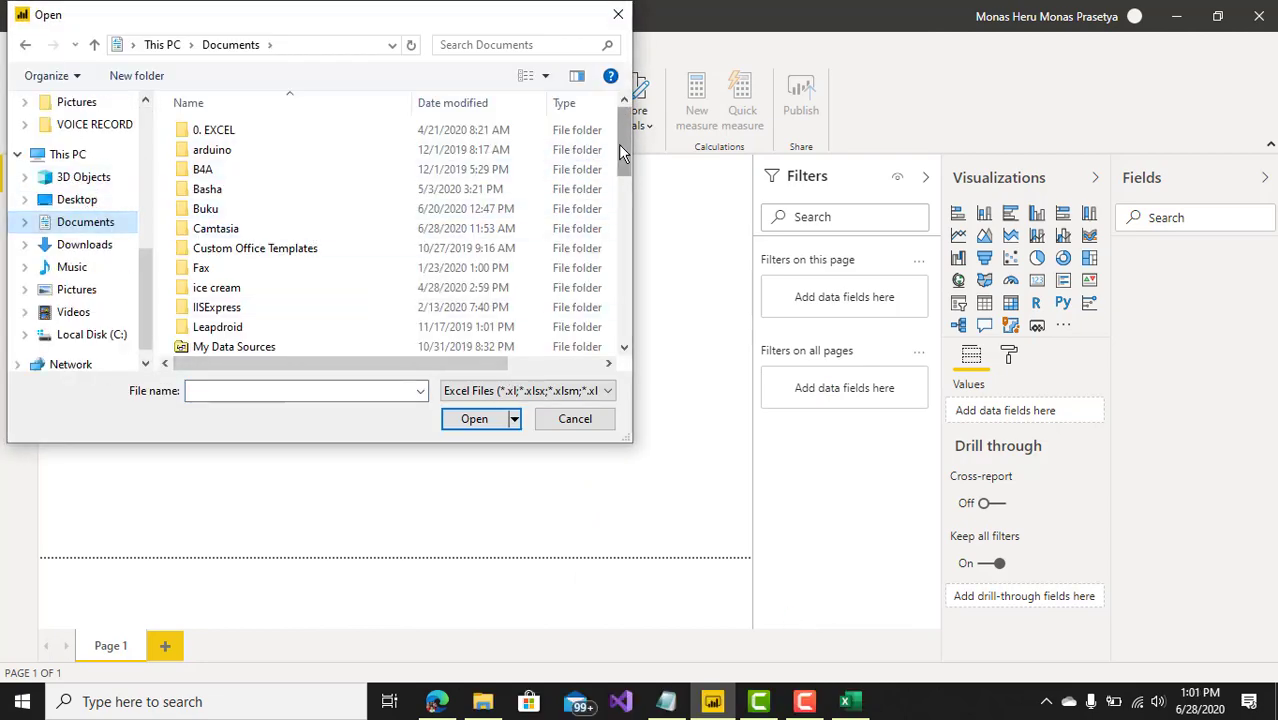
pyautogui.moveTo(618, 144); pyautogui.dragTo(630, 322)
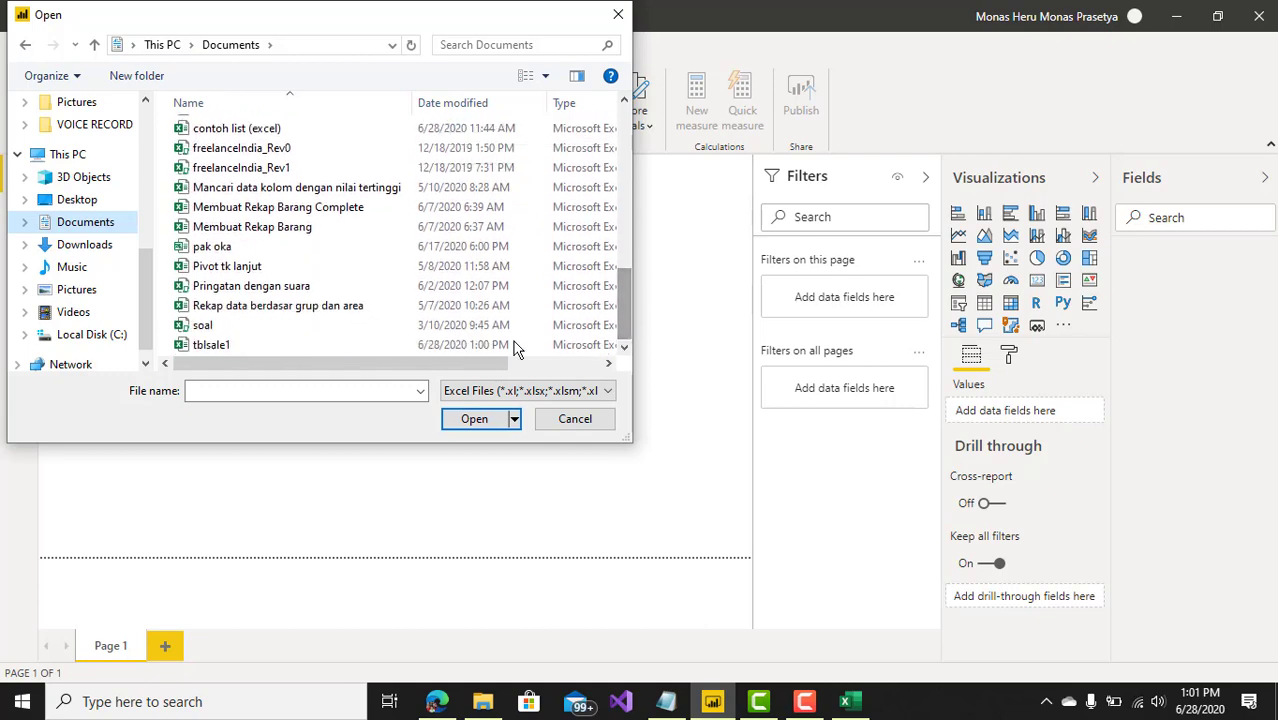
pyautogui.click(250, 345)
pyautogui.click(468, 418)
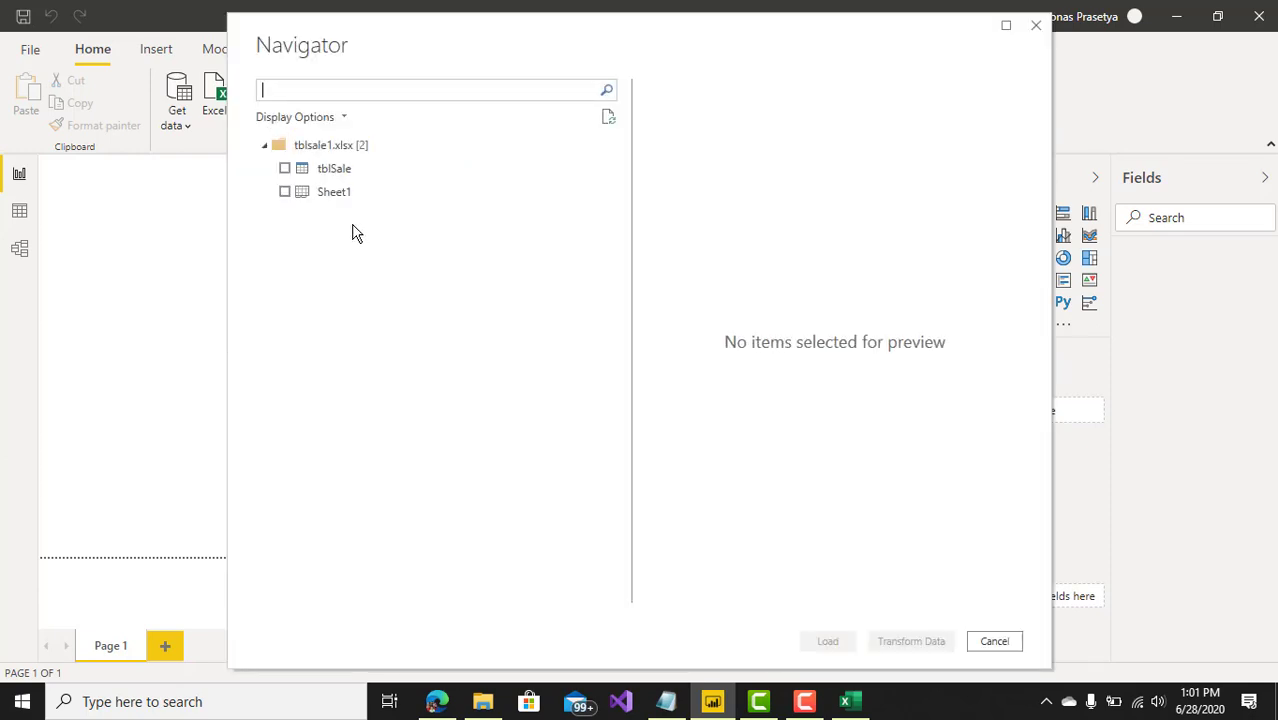
# Tick tblSale in the Navigator and load it into the report
pyautogui.click(285, 169)
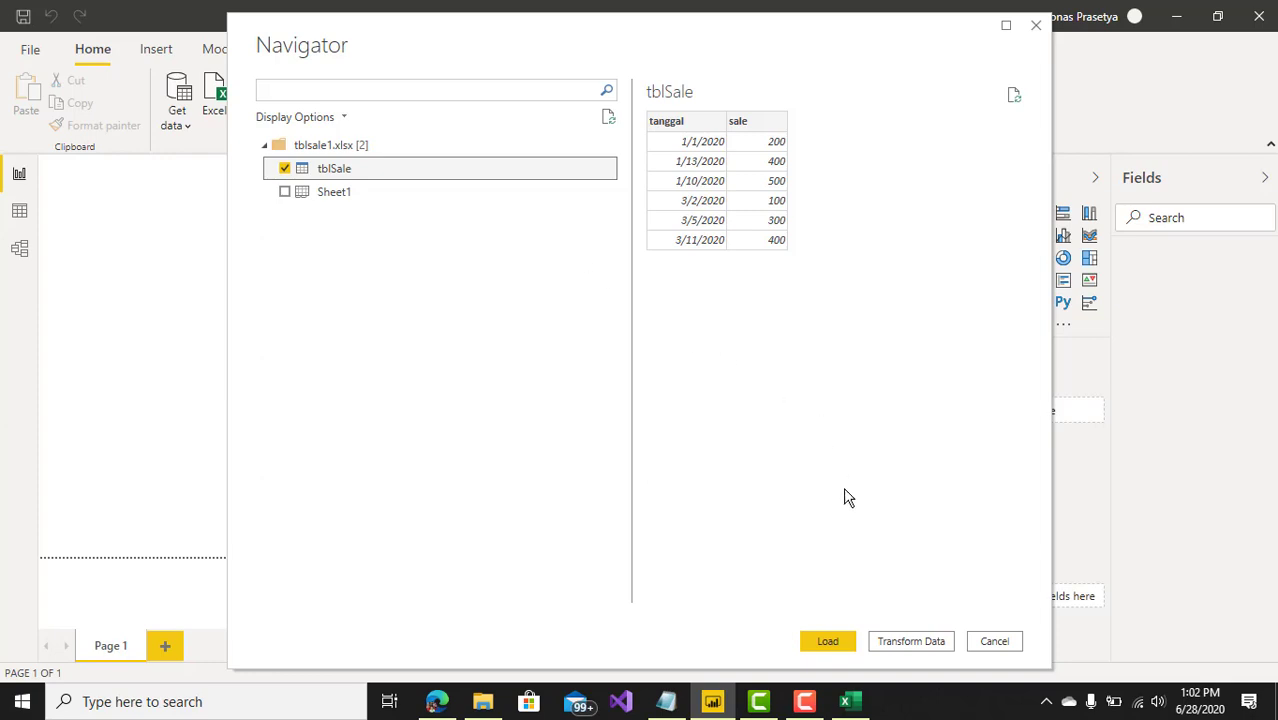
pyautogui.click(830, 640)
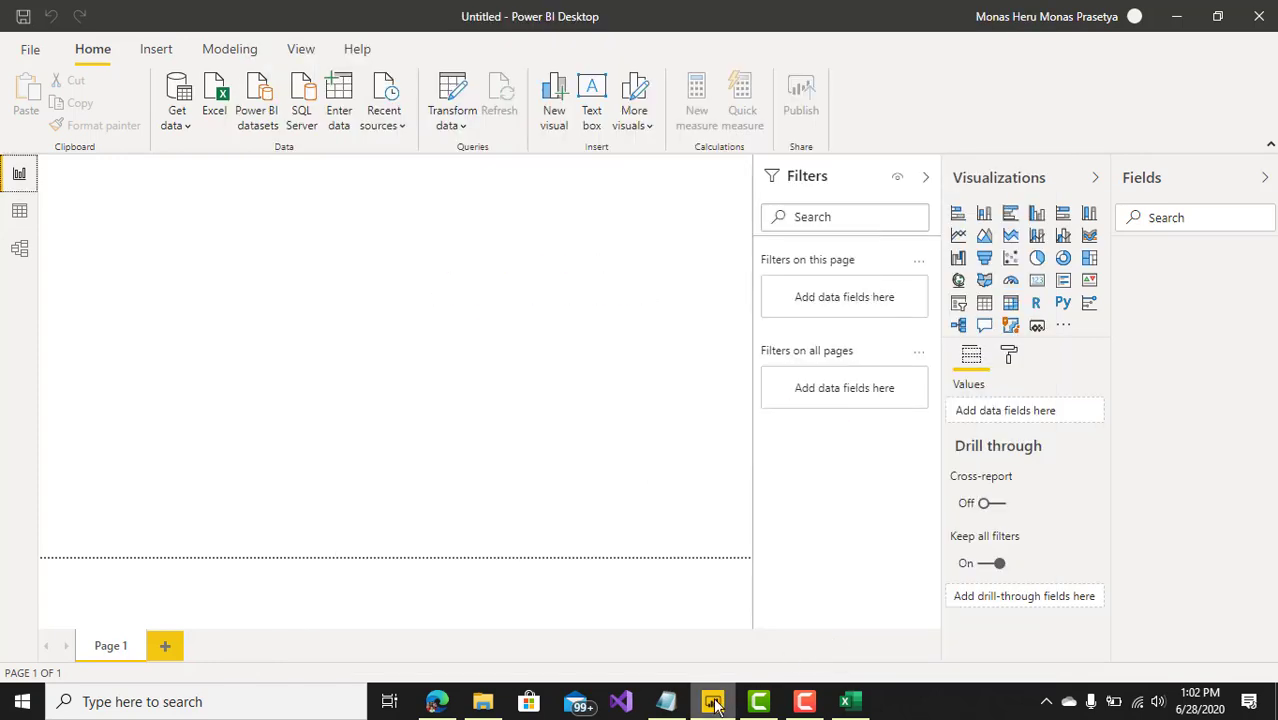
pyautogui.click(436, 699)
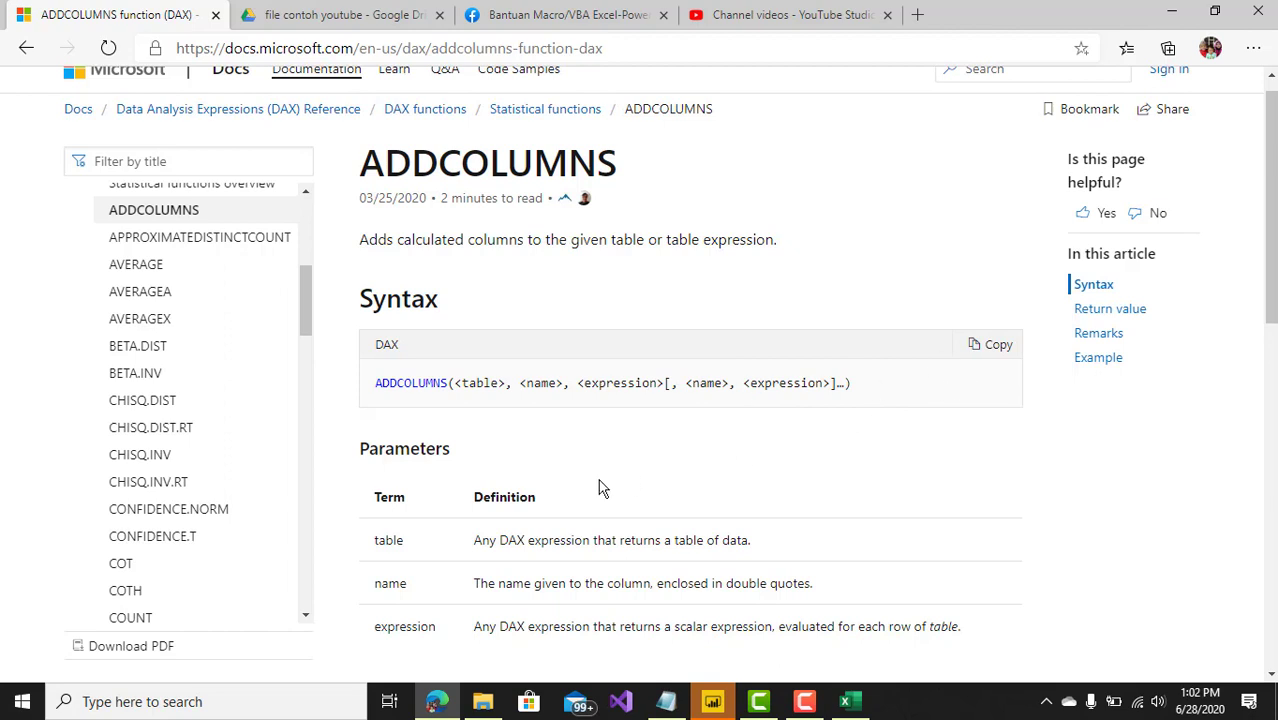
pyautogui.moveTo(1270, 187); pyautogui.dragTo(1273, 282)
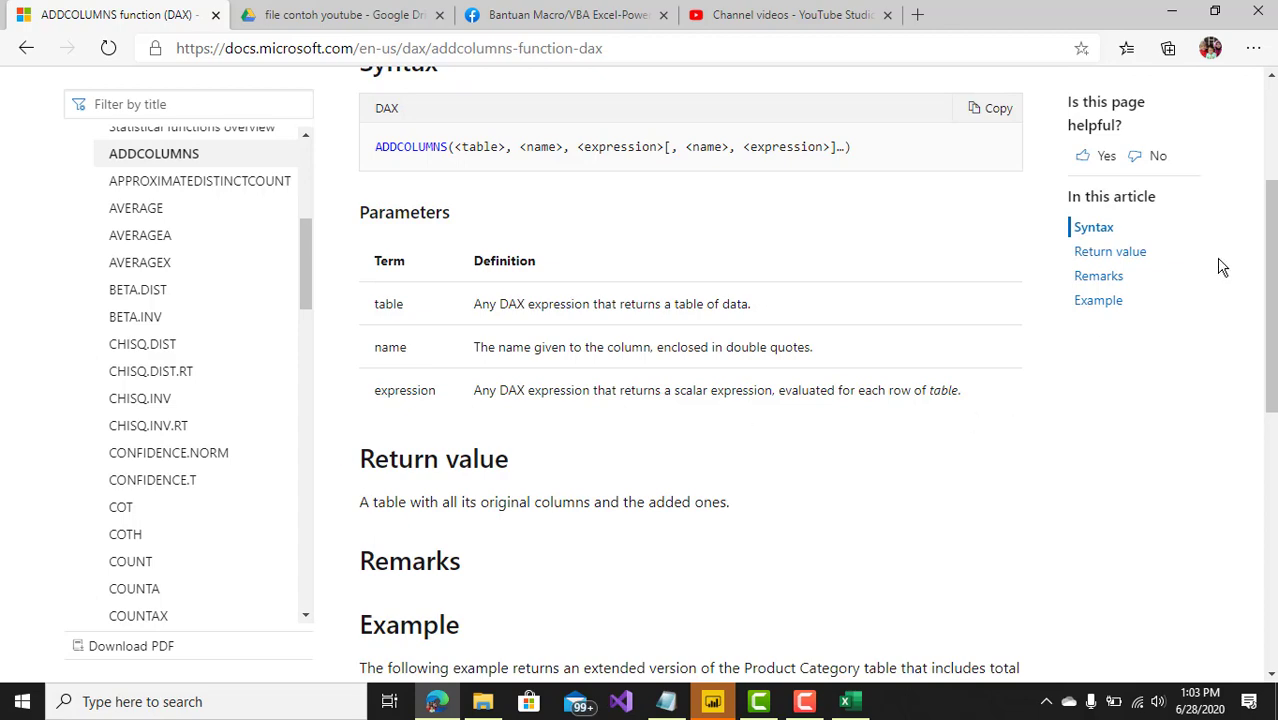
pyautogui.moveTo(1272, 236); pyautogui.dragTo(1274, 172)
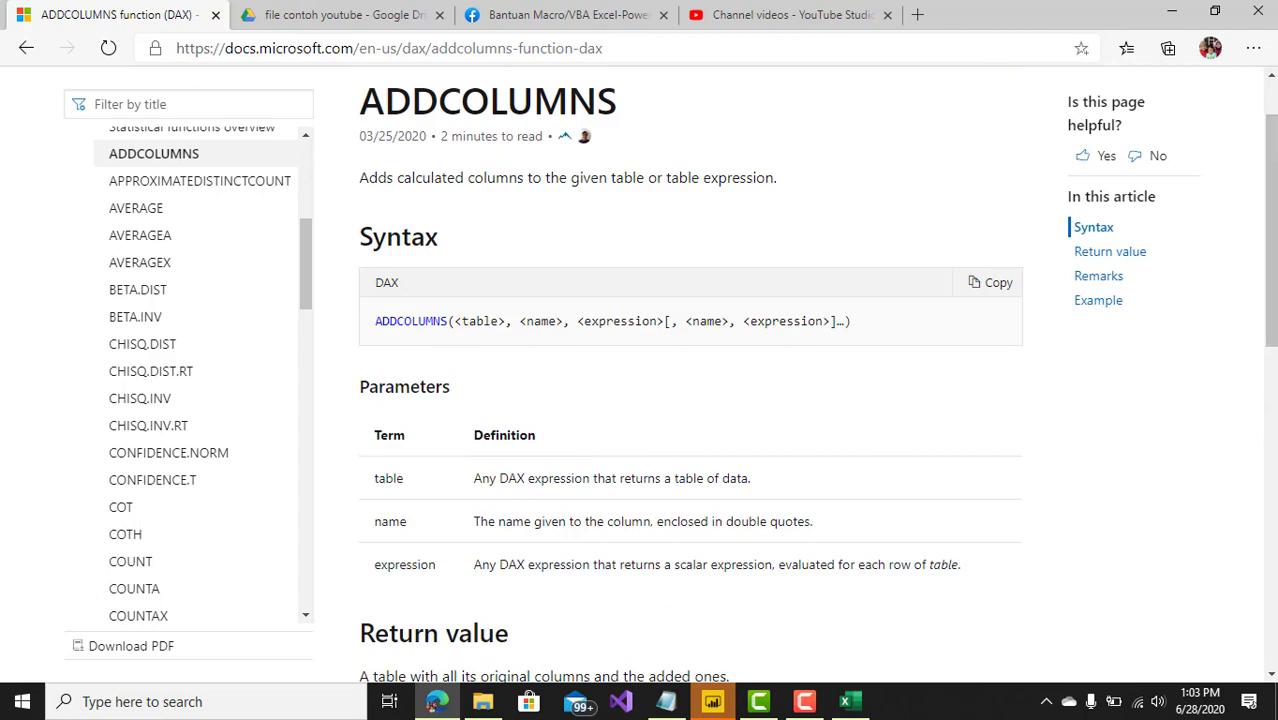
pyautogui.click(713, 699)
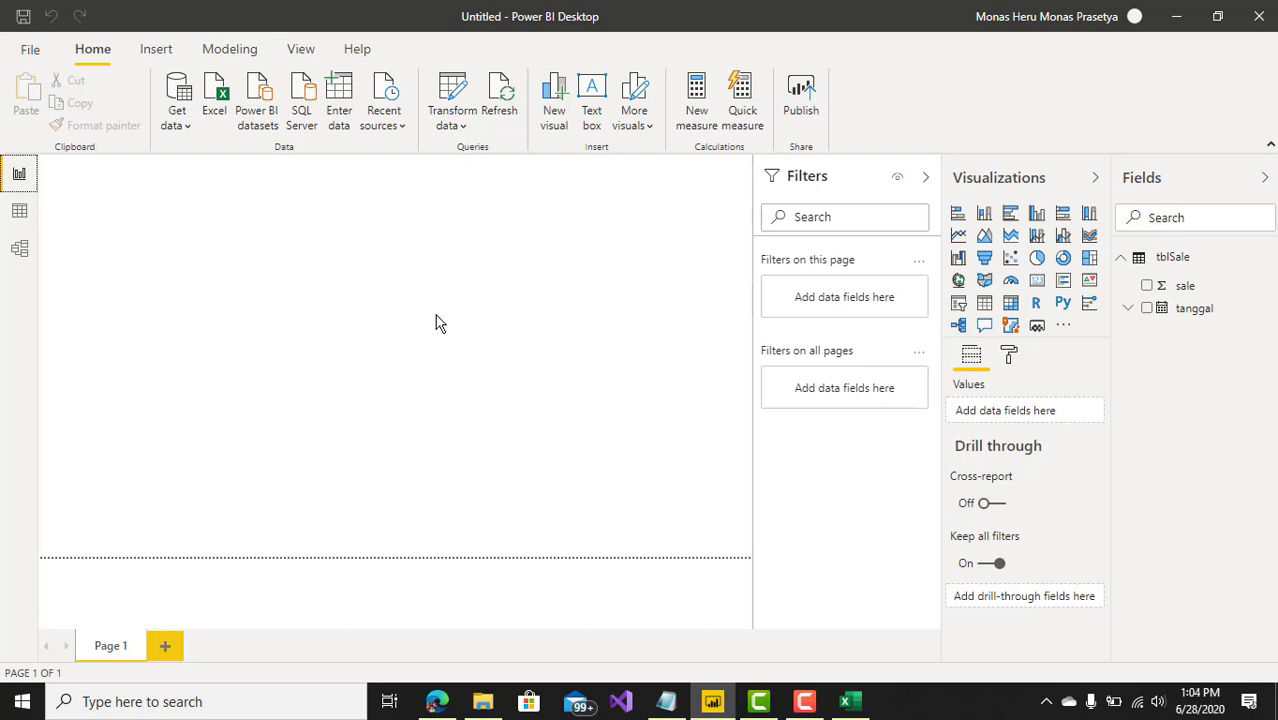
# Add a Blank query from the Get data dropdown, opening Query1 in Power Query Editor
pyautogui.click(188, 128)
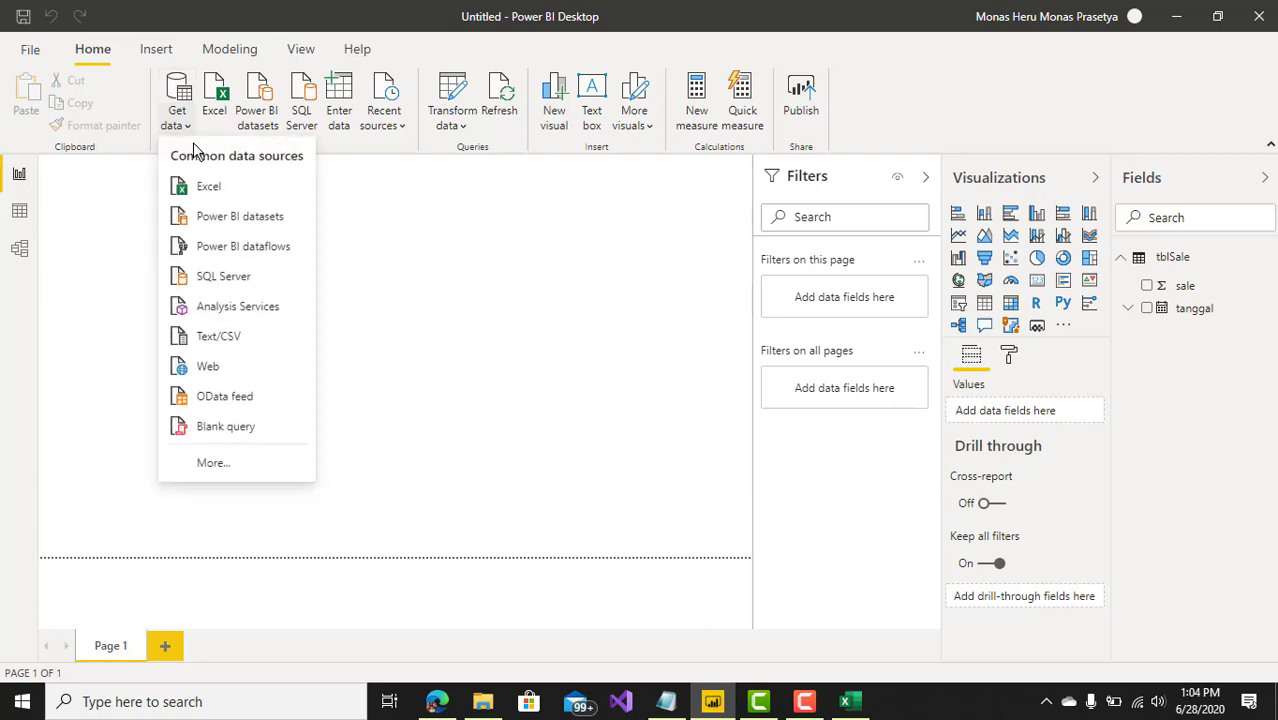
pyautogui.click(219, 426)
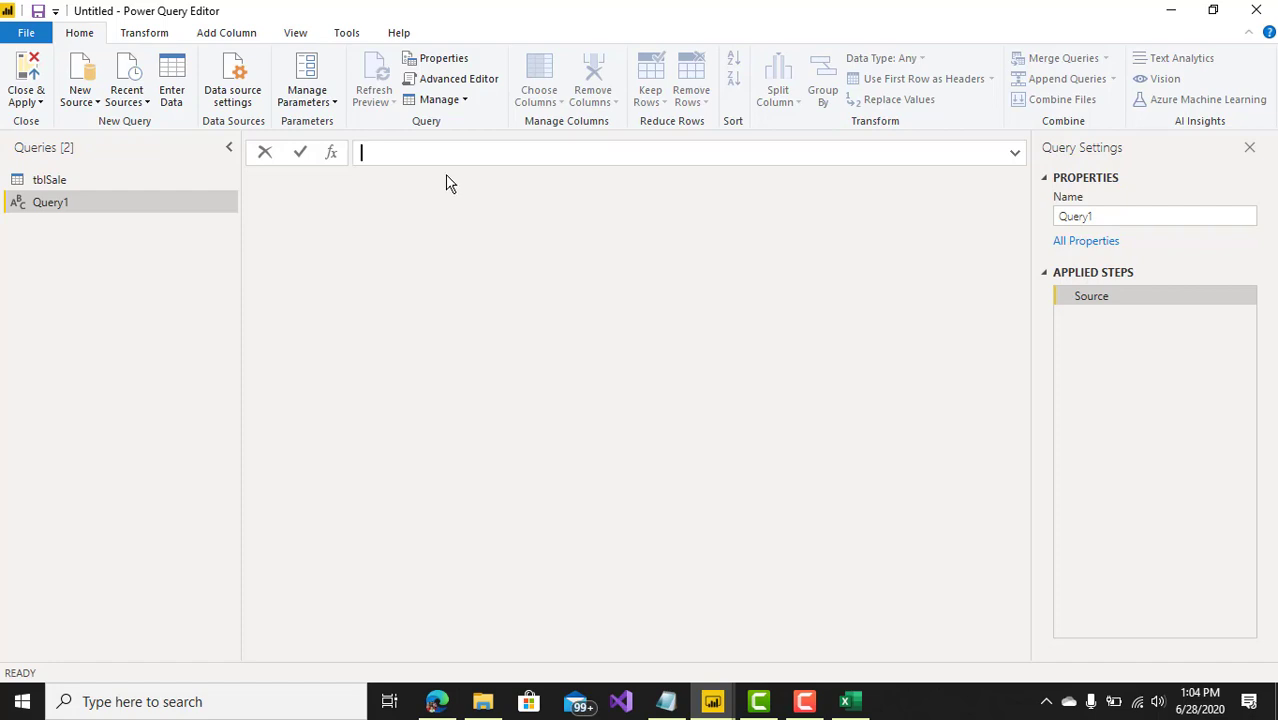
# Enter 1/1 in Excel cell H1 and format it as a number to reveal serial 43831
pyautogui.click(850, 701)
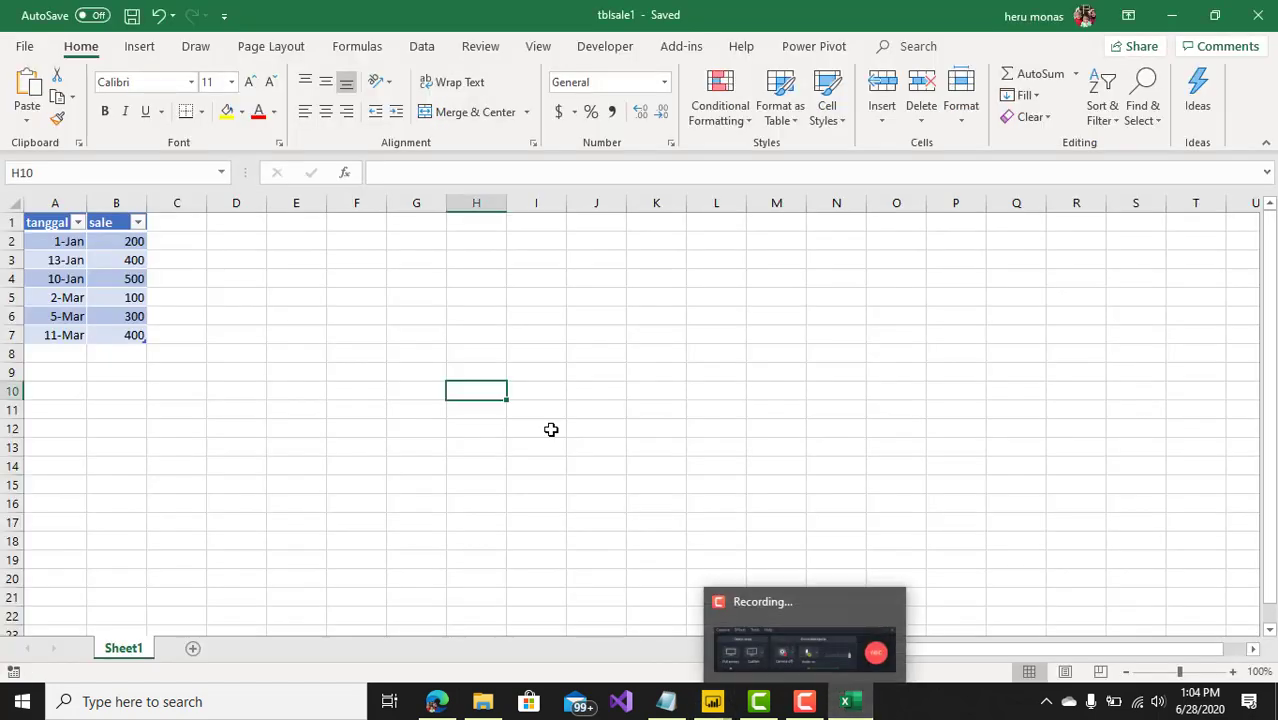
pyautogui.click(474, 354)
pyautogui.click(508, 296)
pyautogui.click(480, 224)
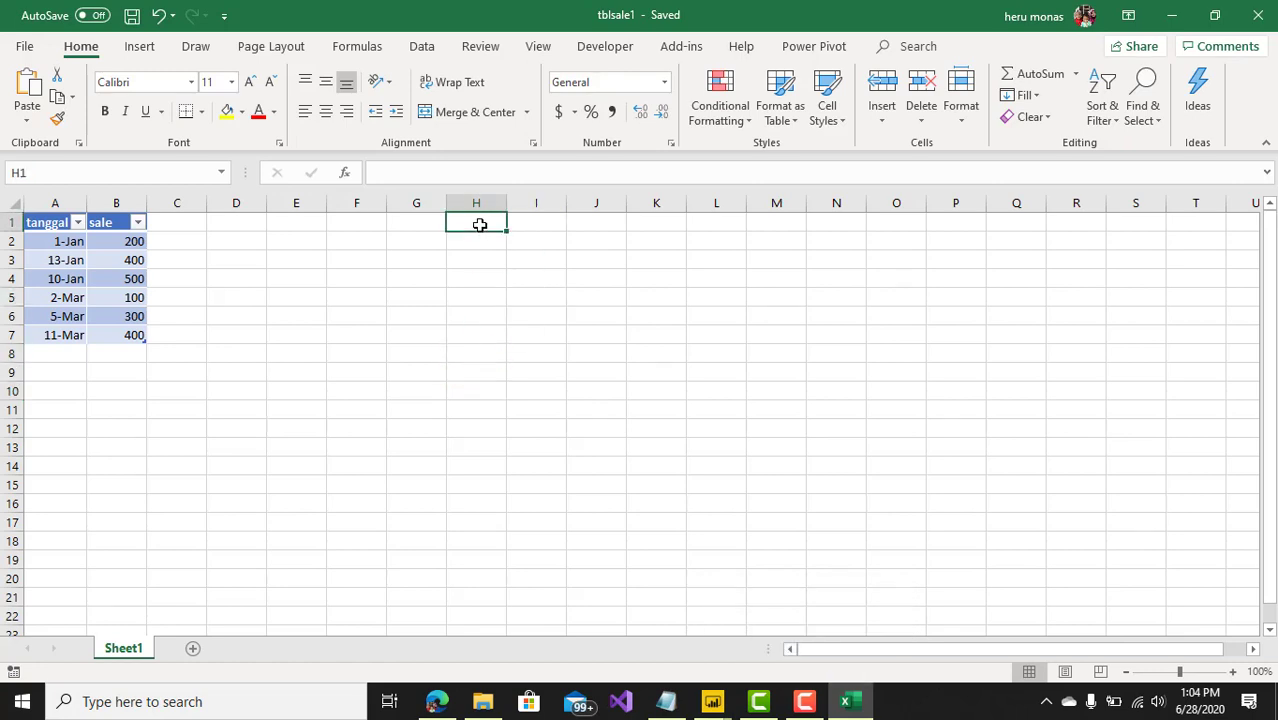
pyautogui.write('1/1')
pyautogui.press('Return')
pyautogui.click(487, 216)
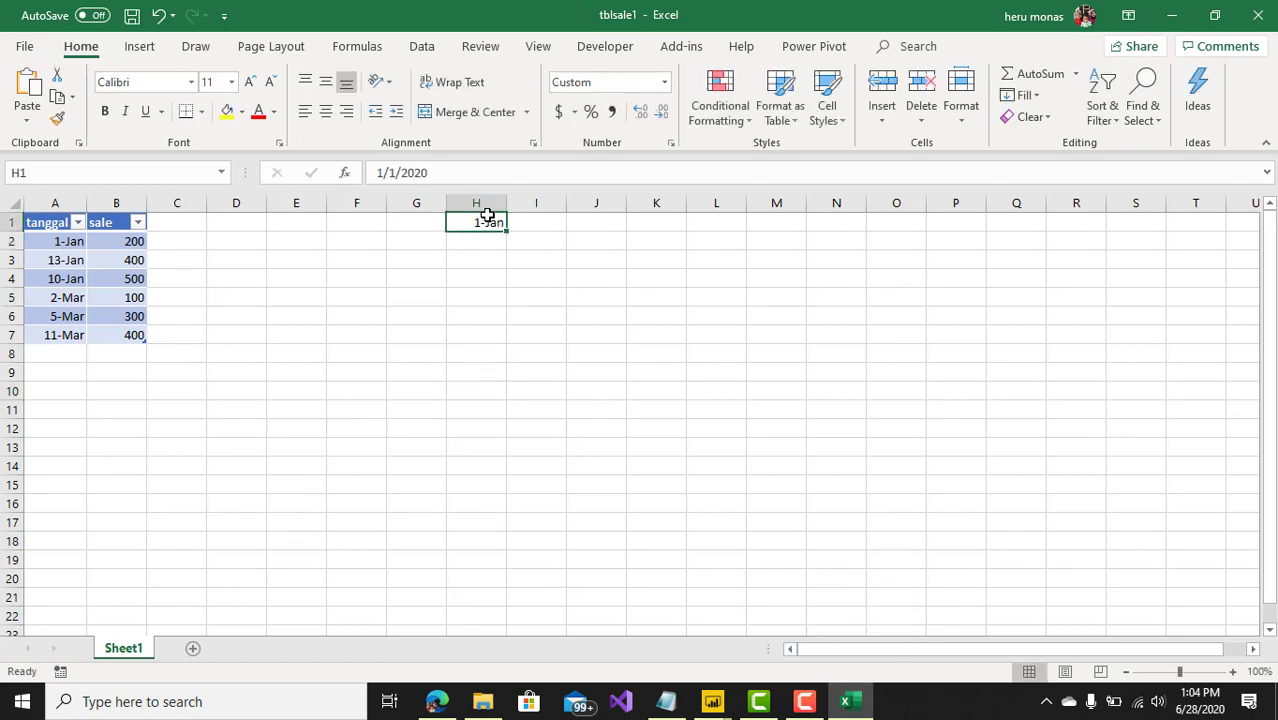
pyautogui.click(664, 82)
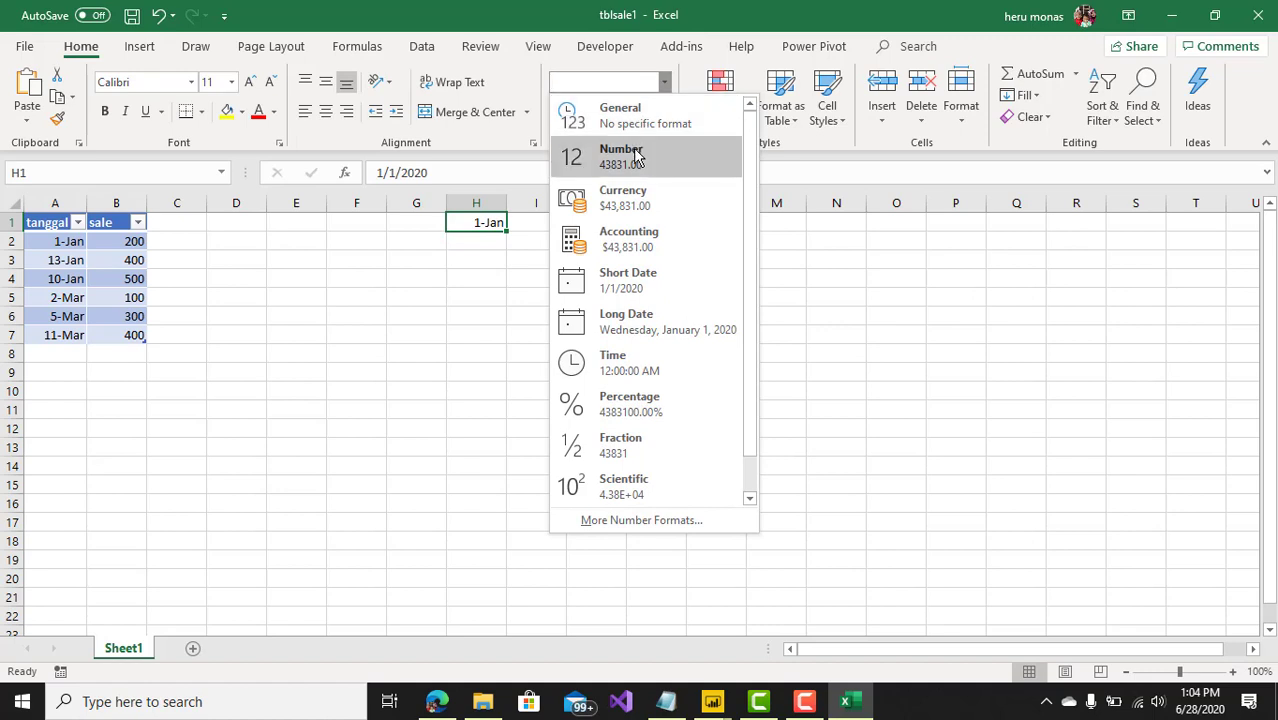
pyautogui.click(636, 157)
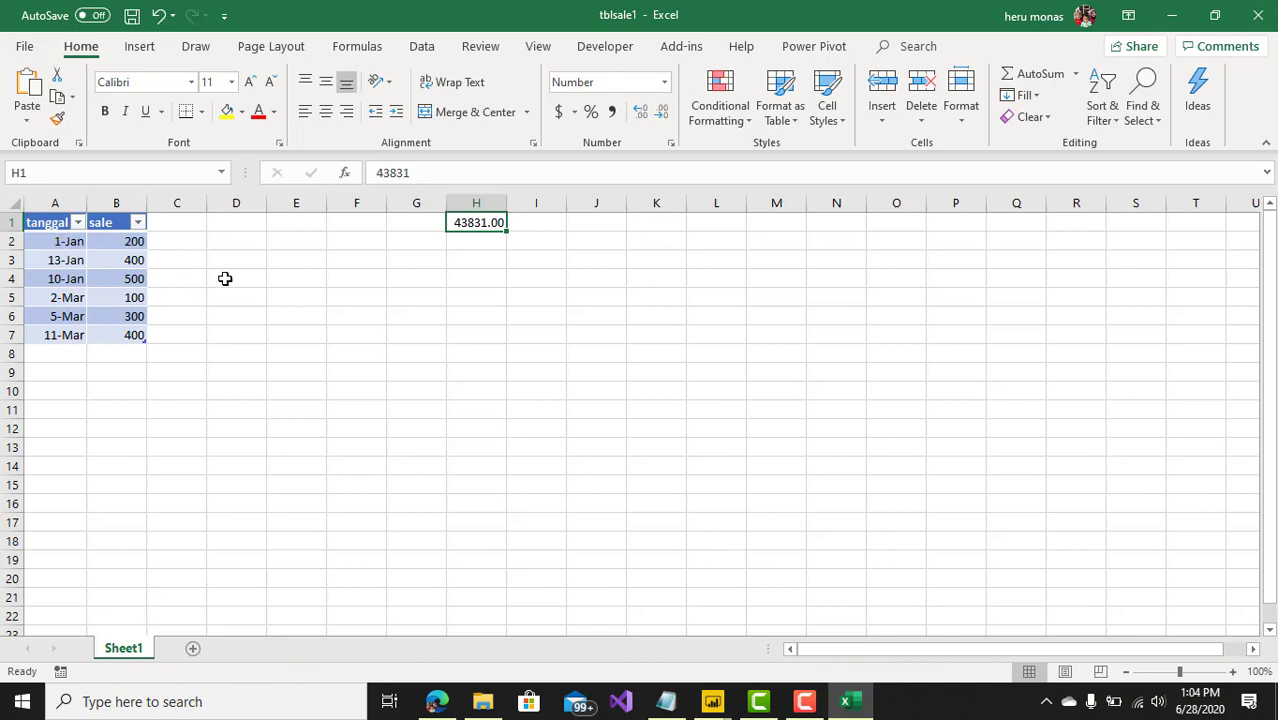
pyautogui.doubleClick(410, 173)
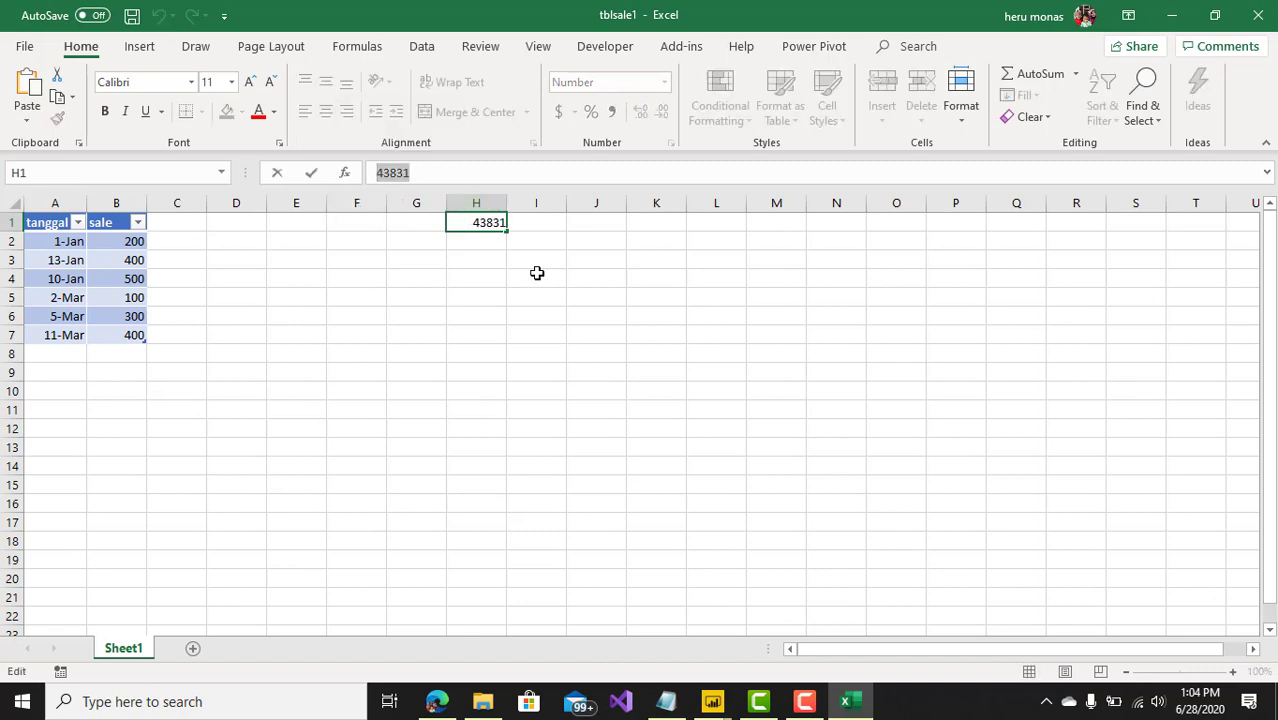
pyautogui.click(530, 357)
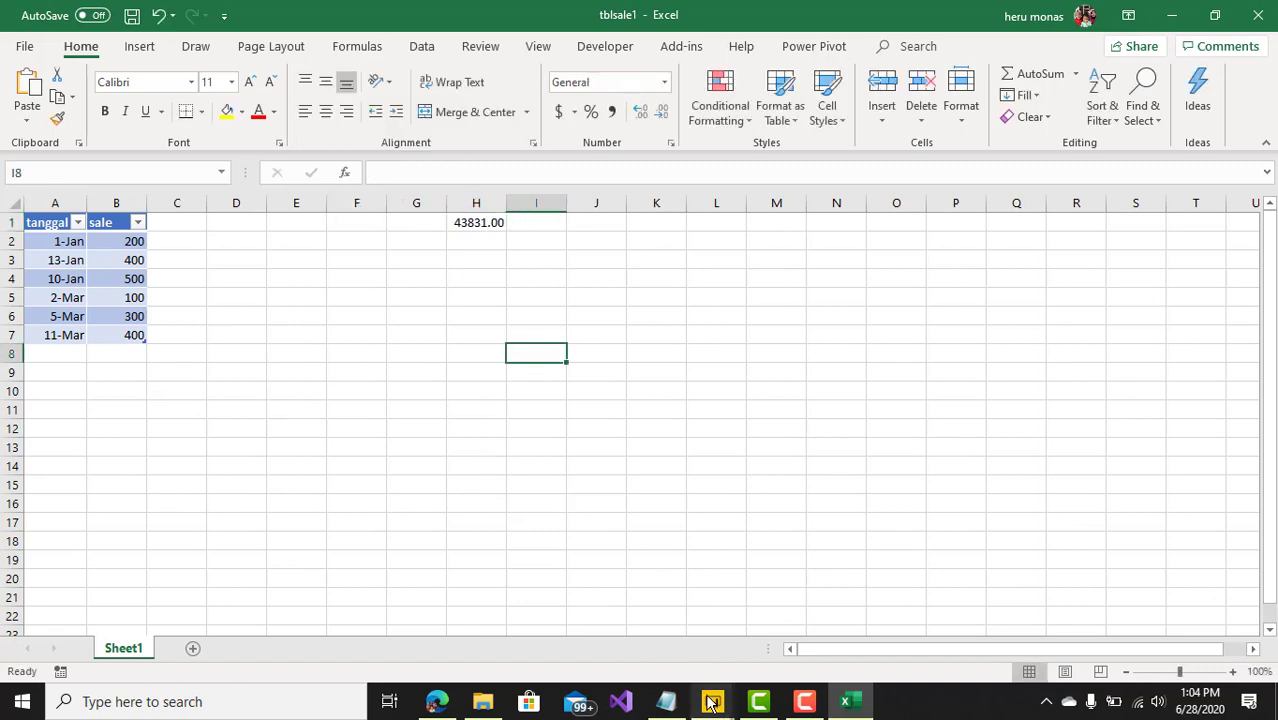
# Start Query1's formula in Power Query Editor as ={43831.
pyautogui.moveTo(712, 701)
pyautogui.click(775, 598)
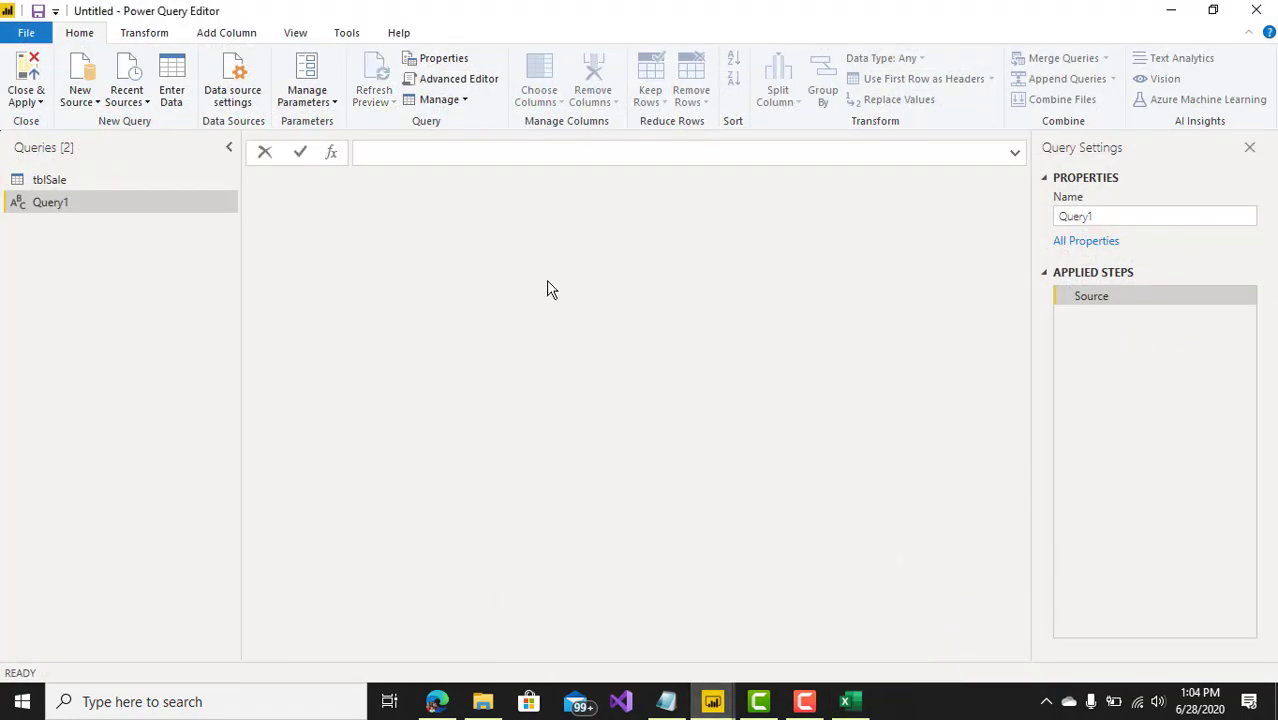
pyautogui.write('=')
pyautogui.write('{')
pyautogui.write('43831')
pyautogui.write('..')
# Enter 365 in H2 and AutoSum H1:H2 into H3, giving 44196
pyautogui.click(848, 701)
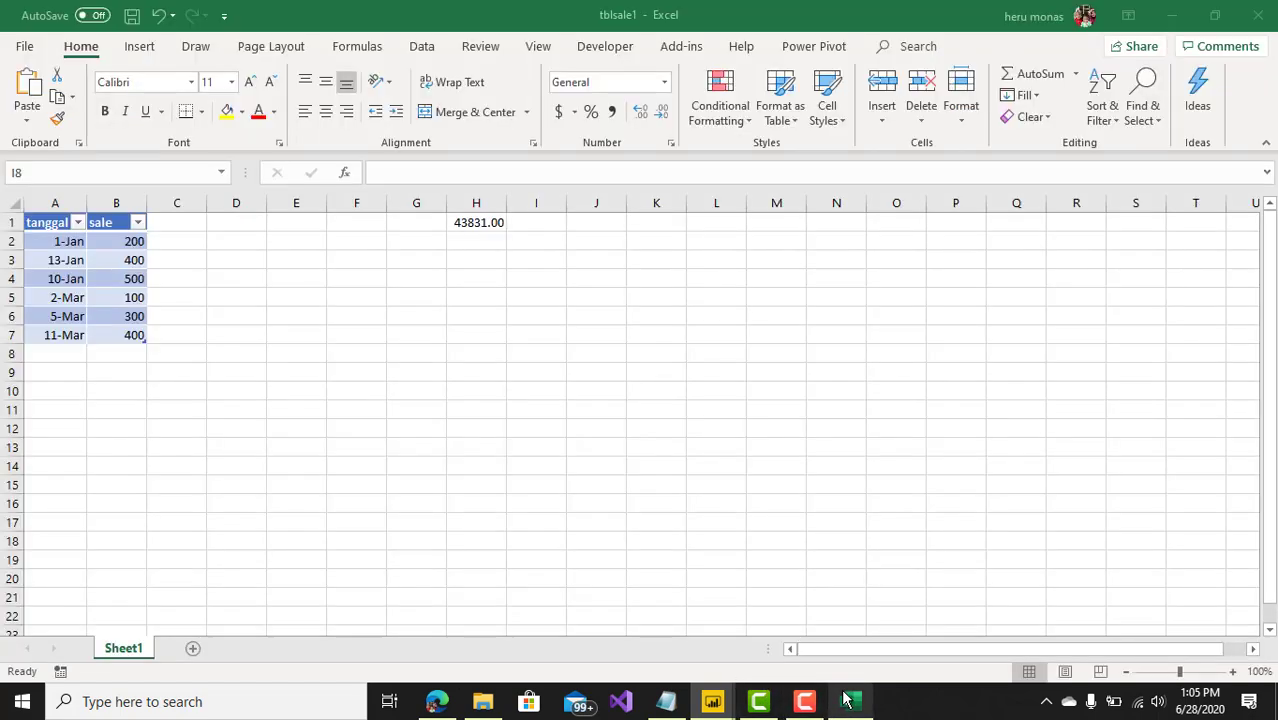
pyautogui.click(487, 244)
pyautogui.write('55')
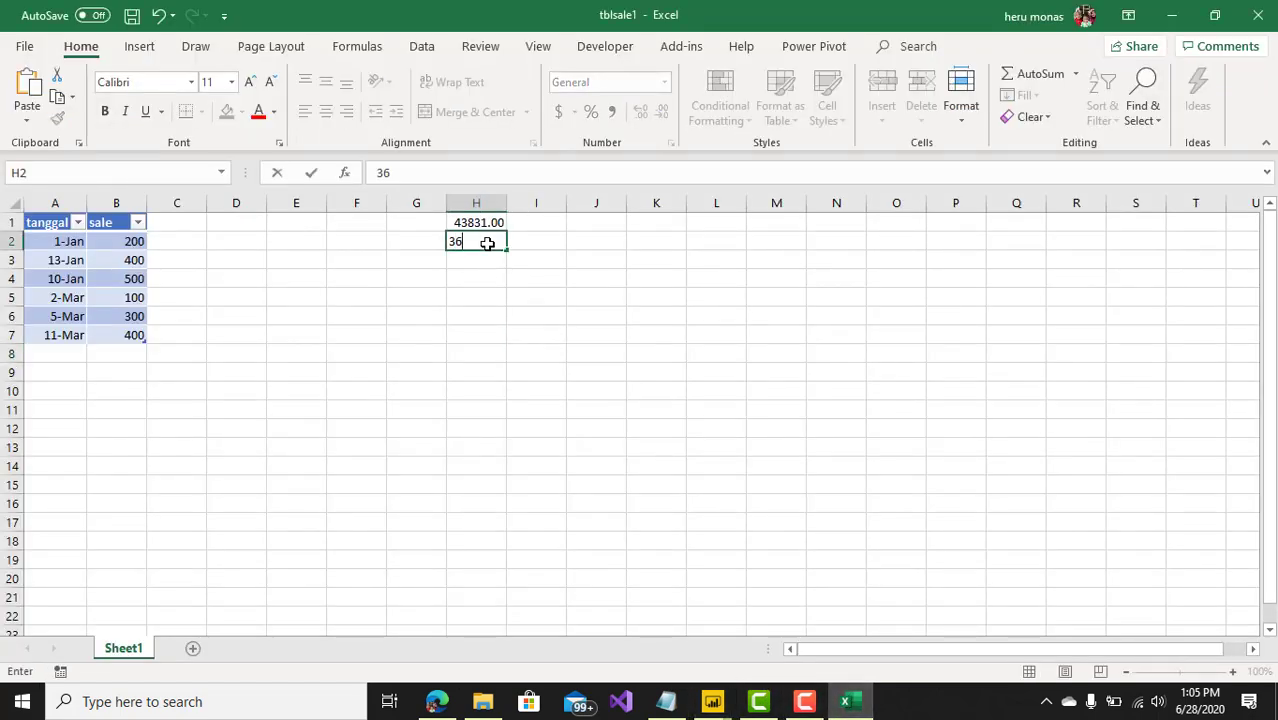
pyautogui.write('5')
pyautogui.press('Return')
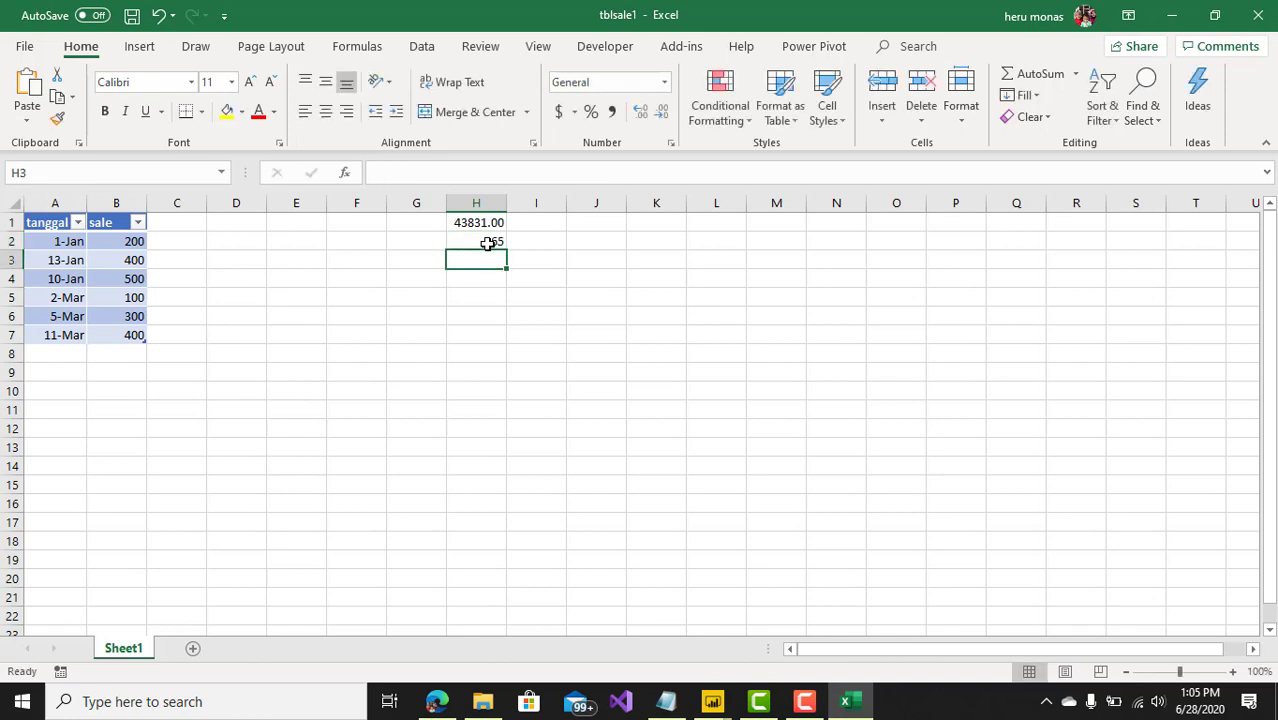
pyautogui.hotkey('alt', '=')
pyautogui.press('Return')
pyautogui.click(488, 263)
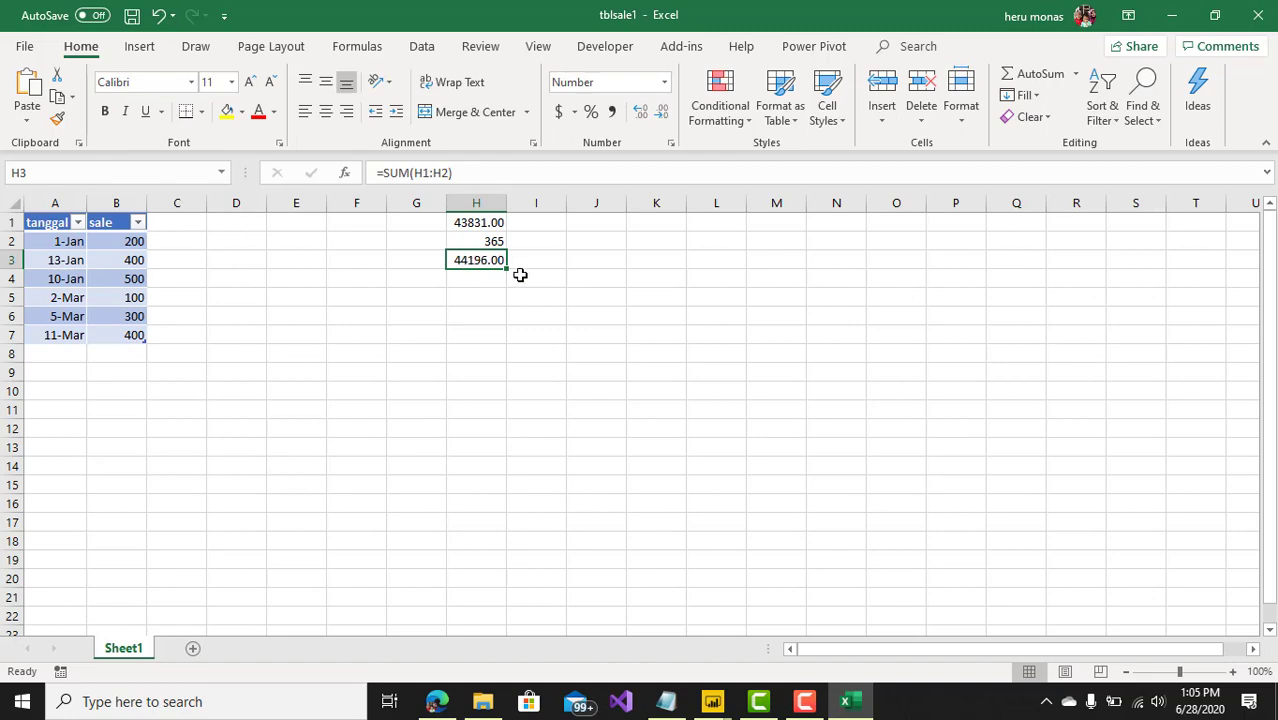
# Complete Query1's formula as ={43831..44196} to produce a list of 366 numbers
pyautogui.moveTo(712, 701)
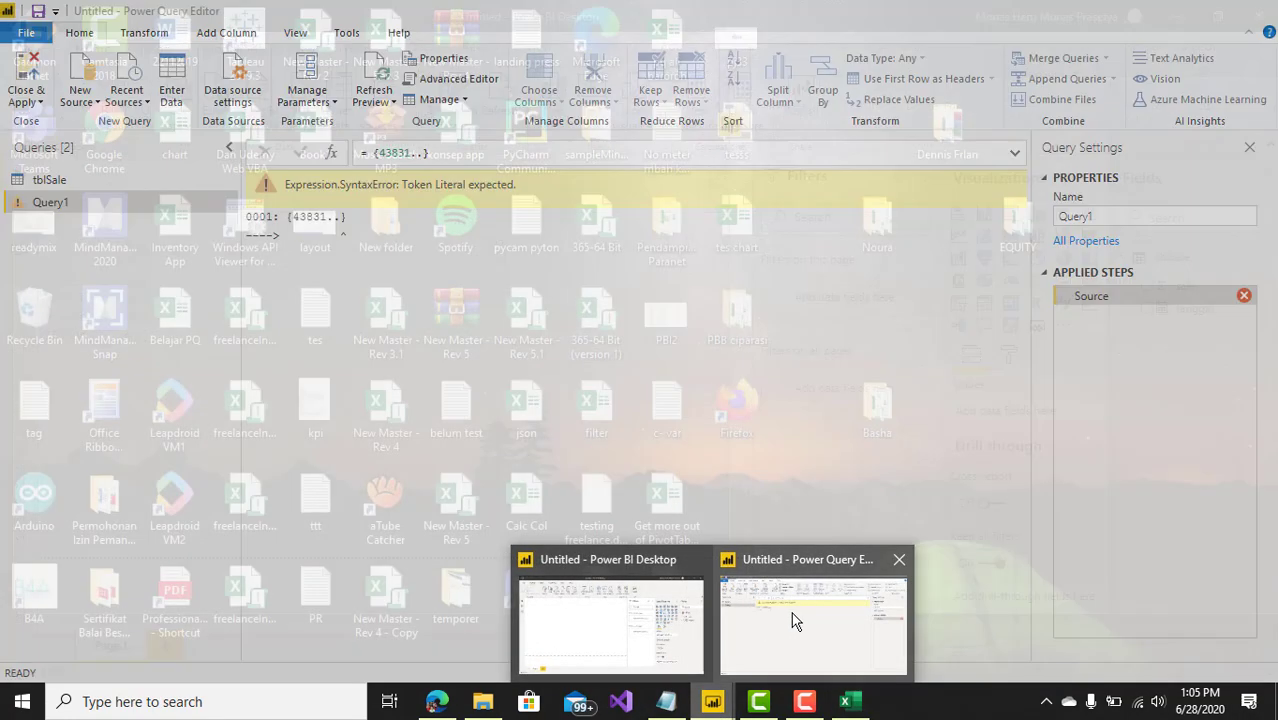
pyautogui.click(793, 621)
pyautogui.click(423, 152)
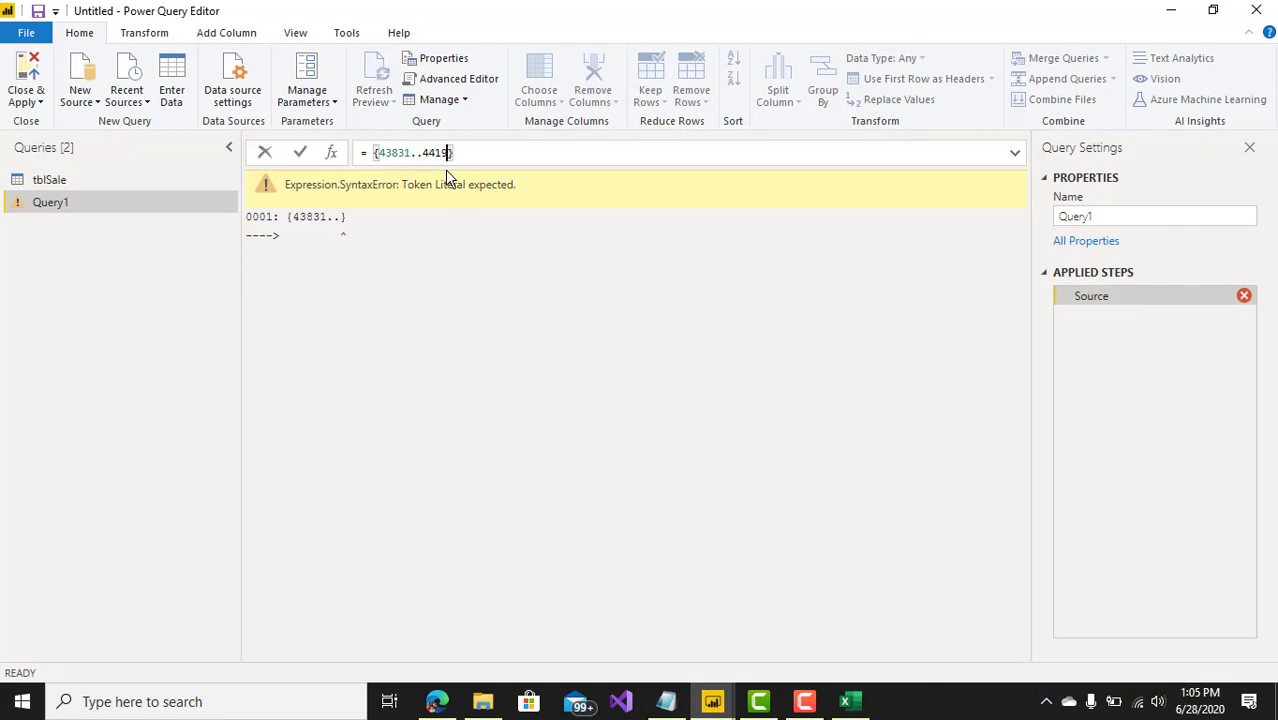
pyautogui.click(473, 158)
pyautogui.write('6')
pyautogui.press('Return')
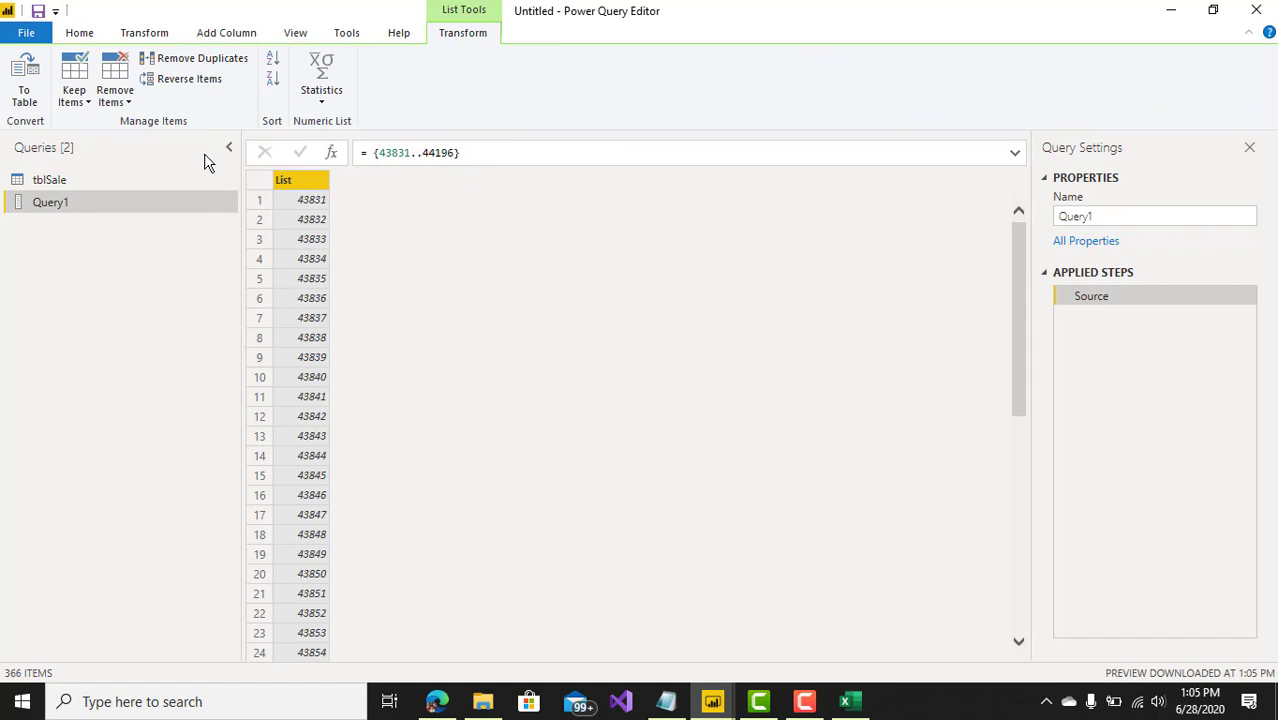
pyautogui.click(78, 33)
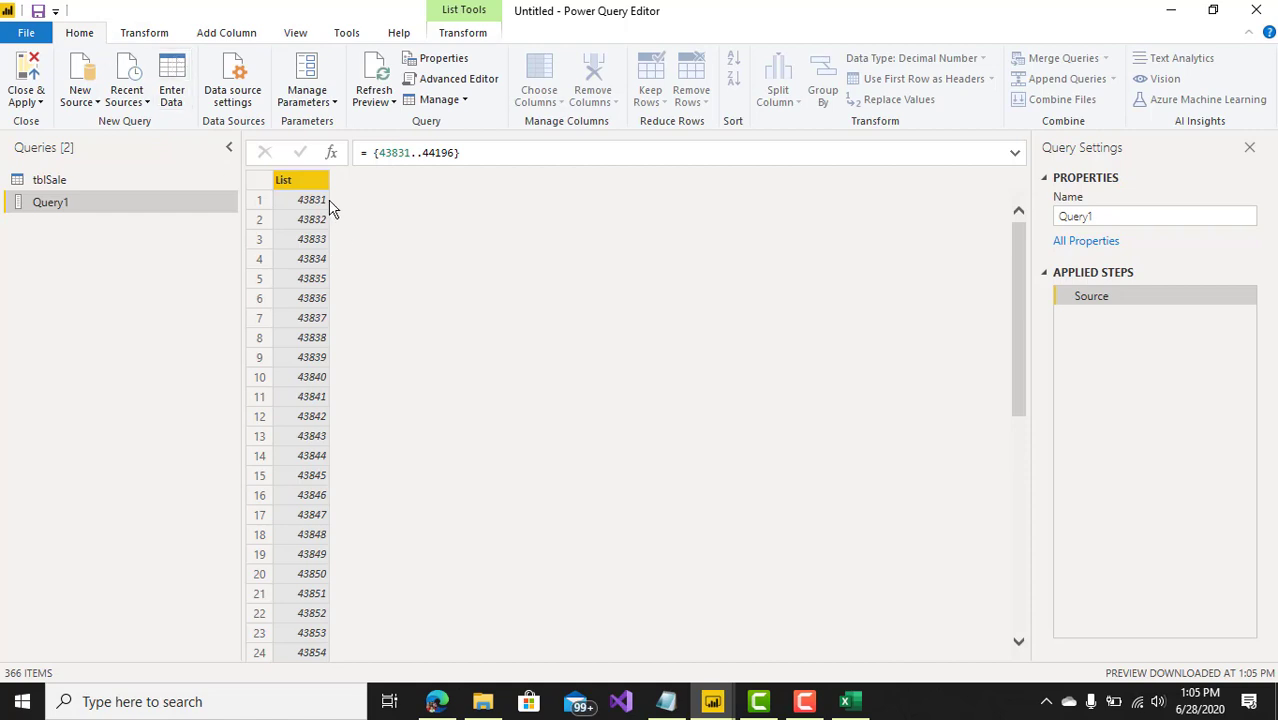
pyautogui.click(470, 156)
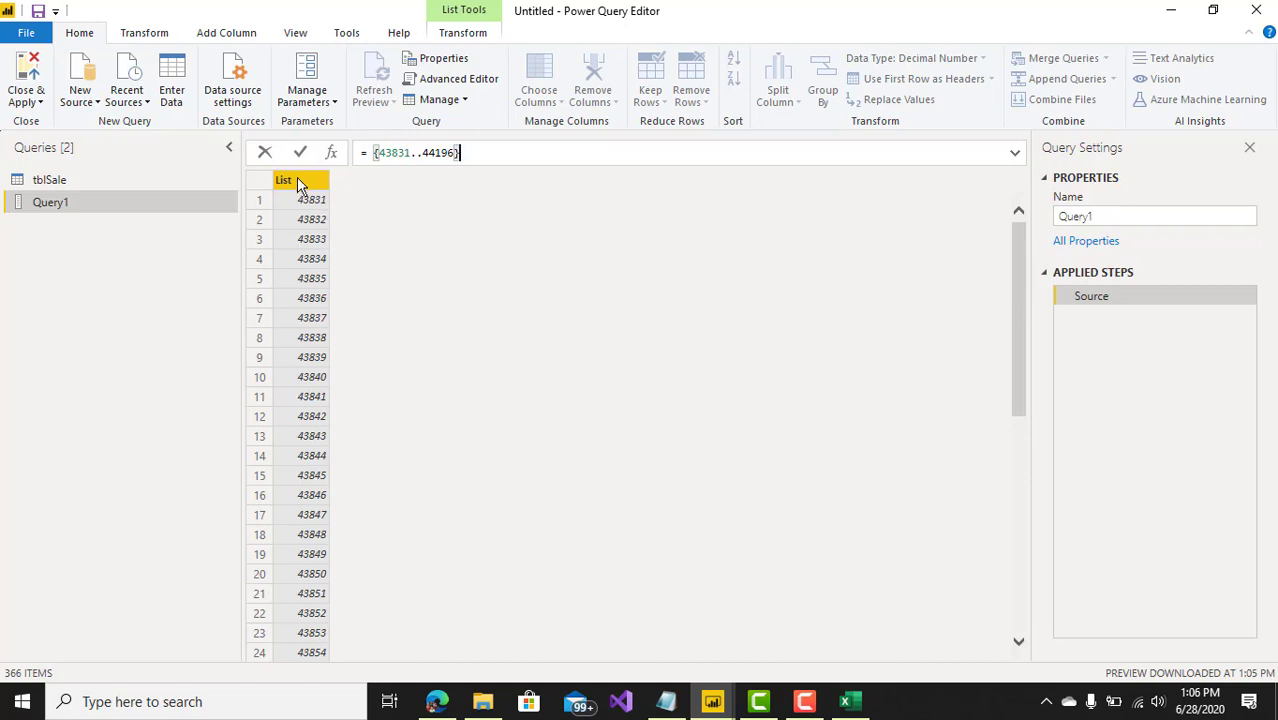
pyautogui.click(457, 205)
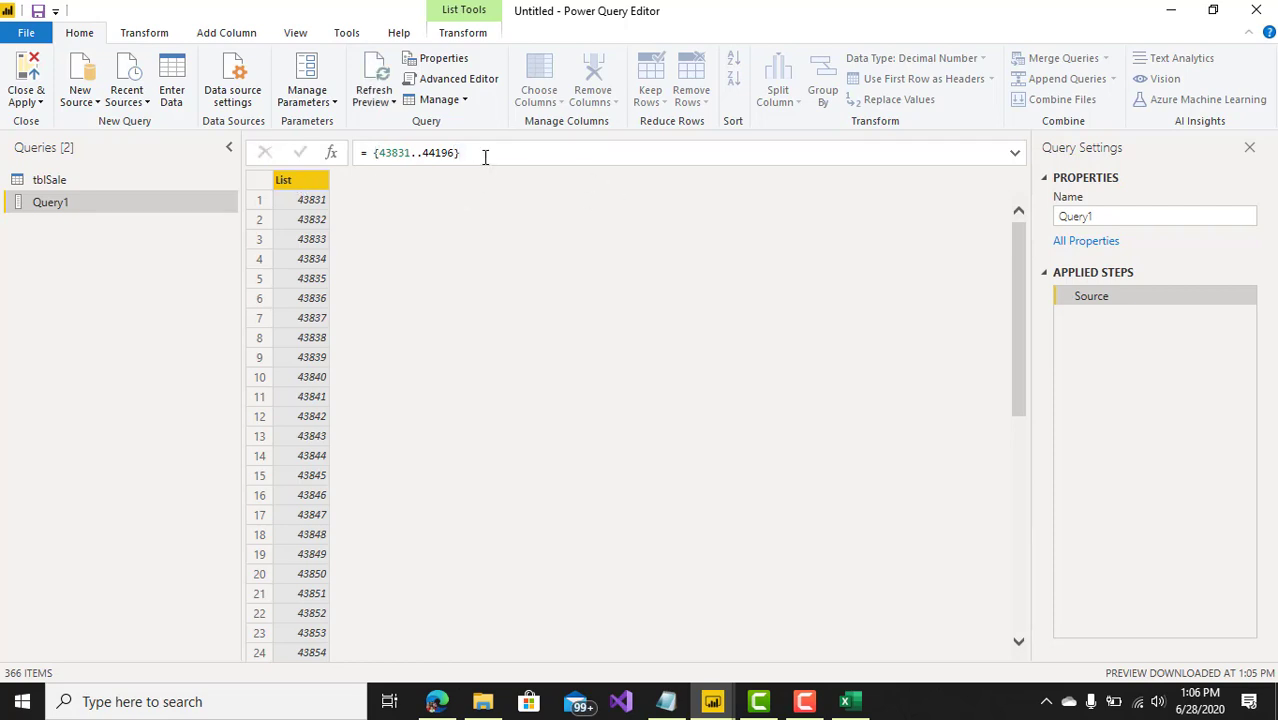
pyautogui.click(144, 38)
pyautogui.click(92, 38)
pyautogui.click(466, 37)
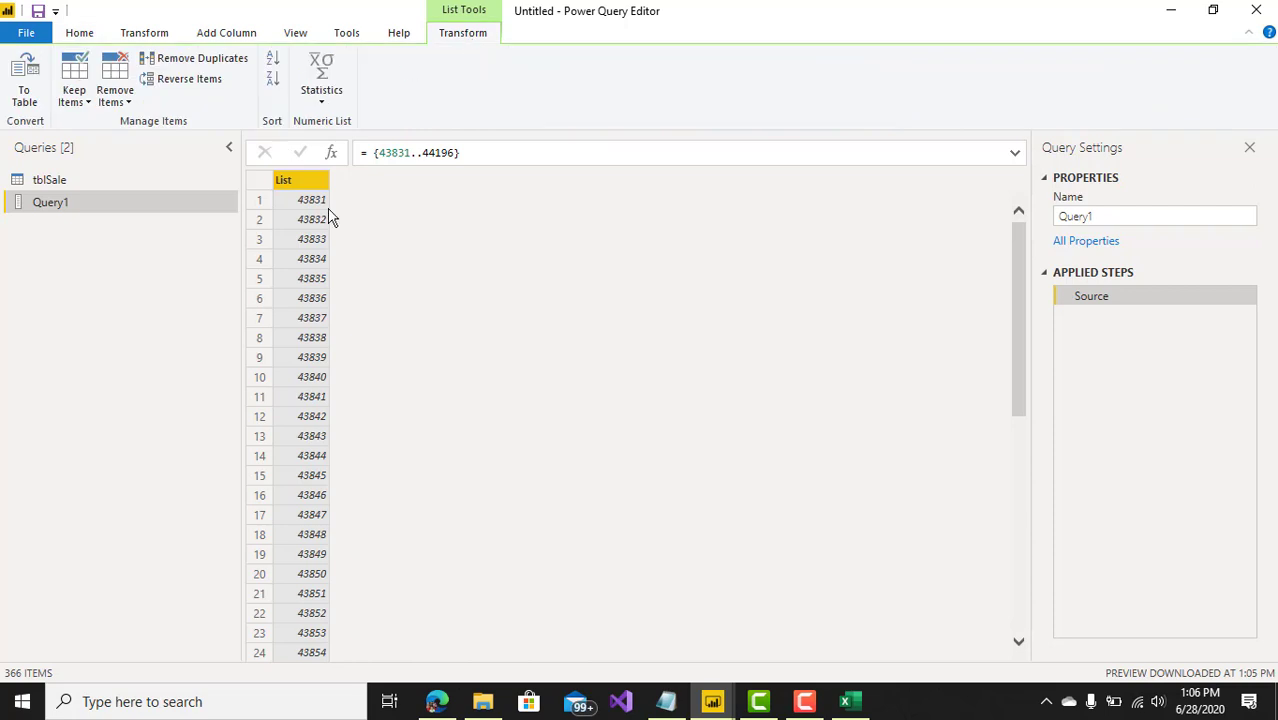
# Convert Query1's list into a one-column table with To Table, keeping the defaults
pyautogui.click(36, 103)
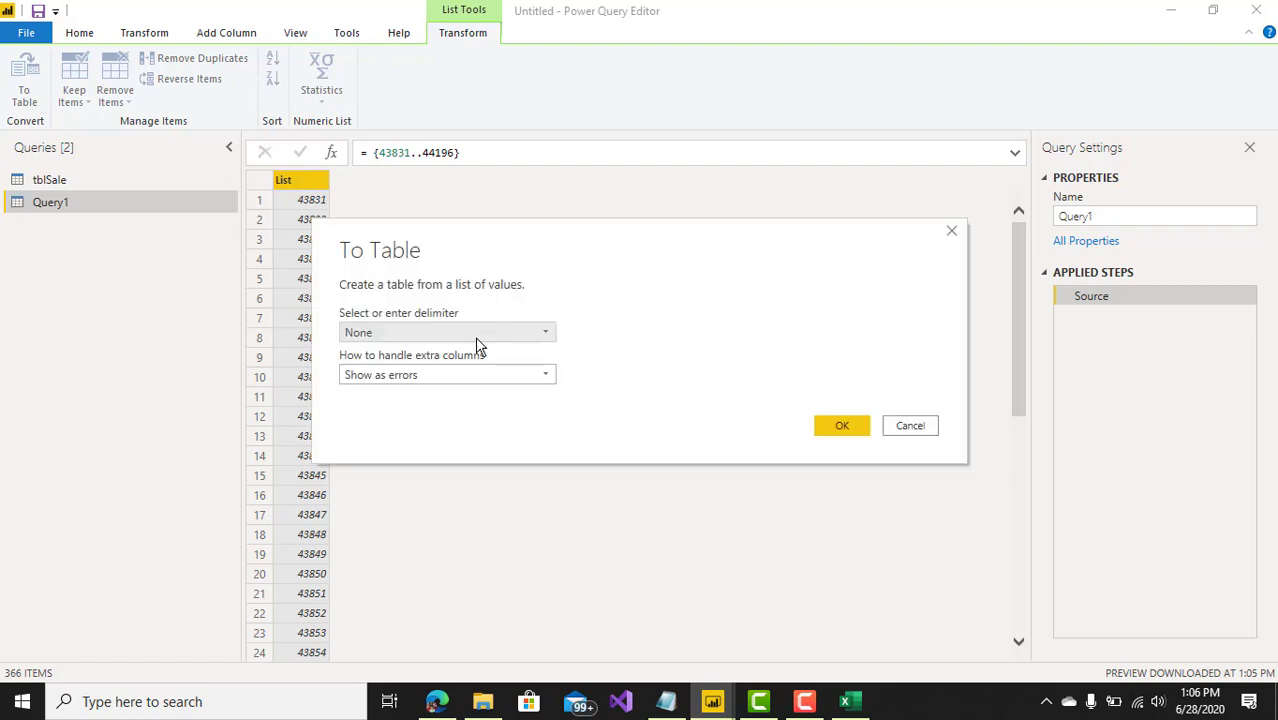
pyautogui.click(843, 427)
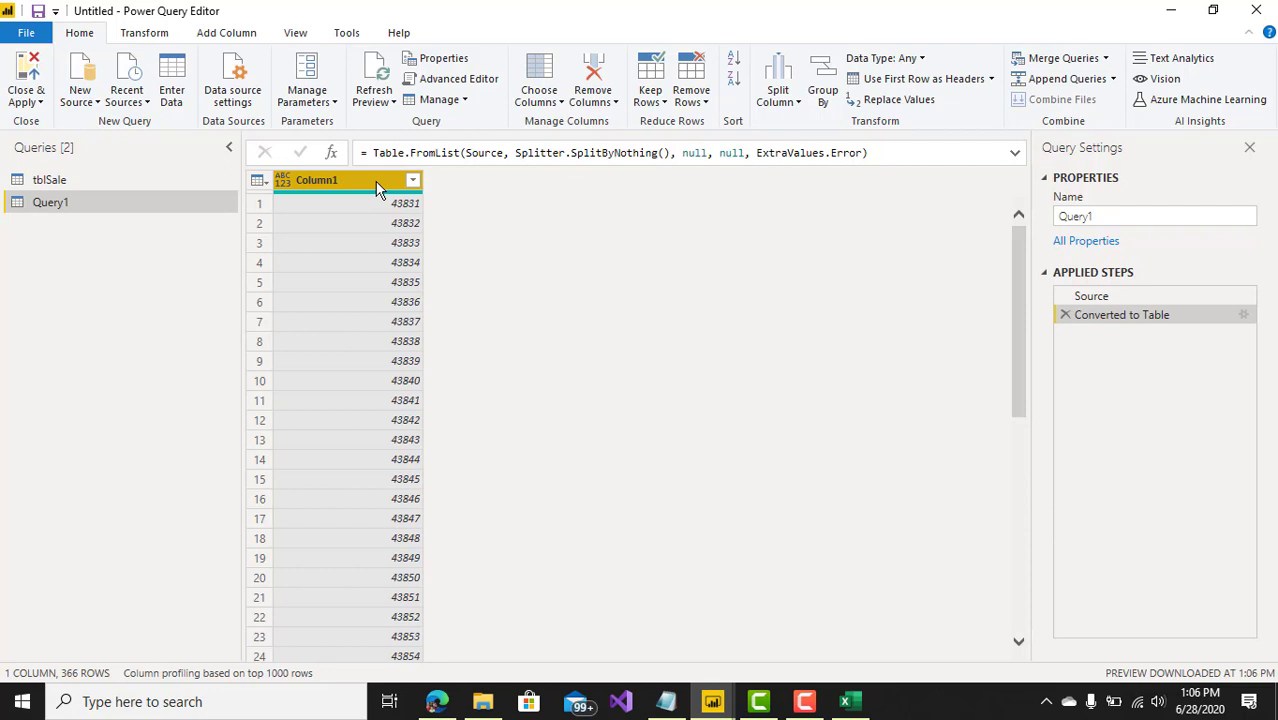
# Set Column1's data type to Date and scroll the grid to check 1/1/2020 through 12/31/2020
pyautogui.click(921, 60)
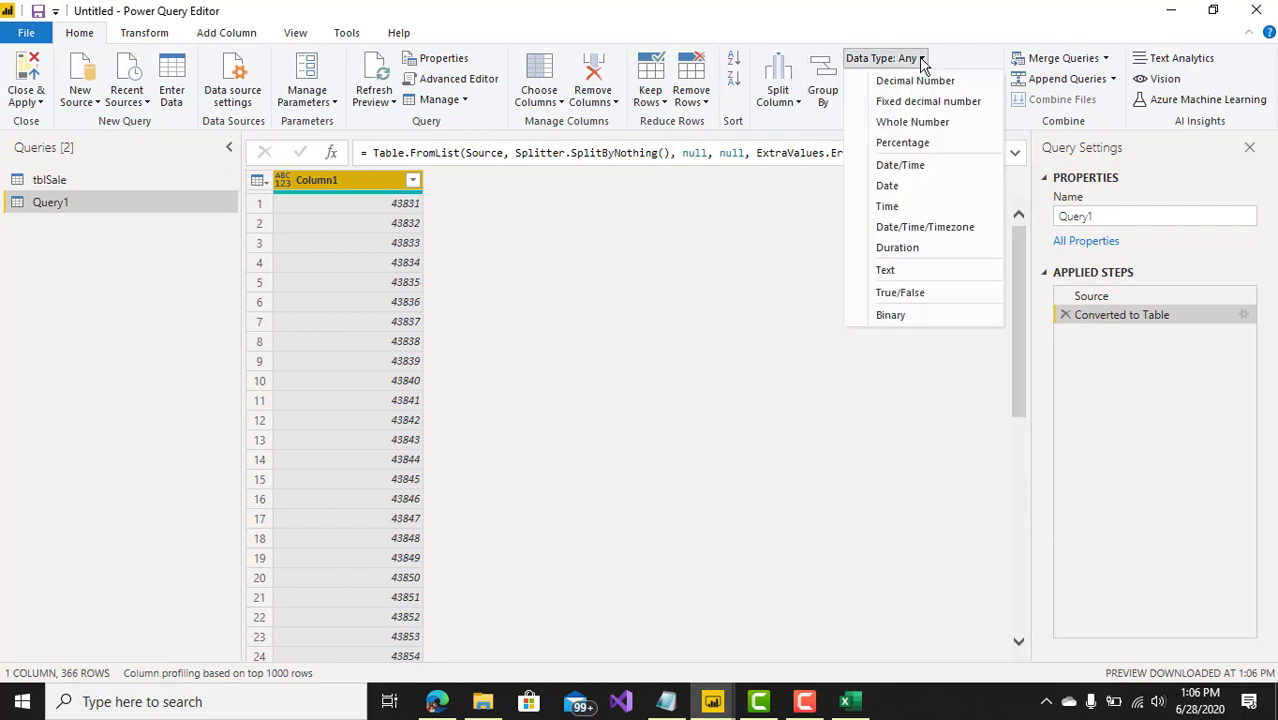
pyautogui.click(930, 186)
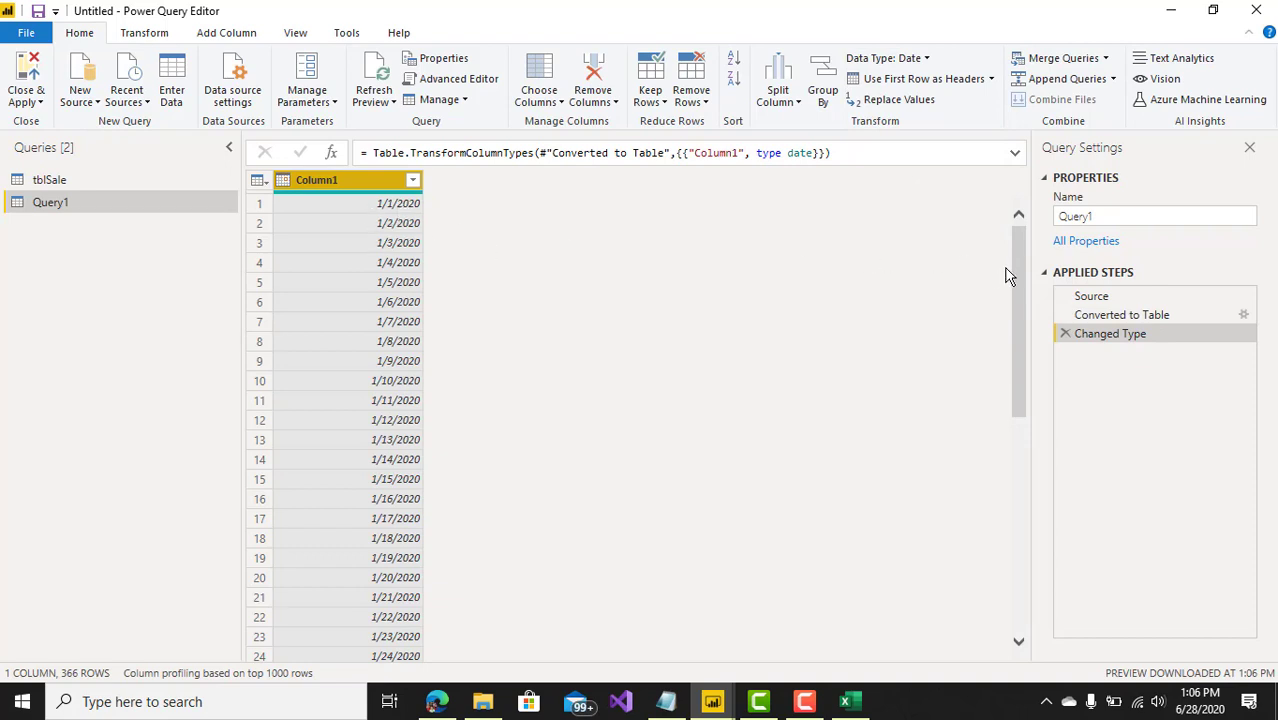
pyautogui.moveTo(1018, 280); pyautogui.dragTo(1040, 527)
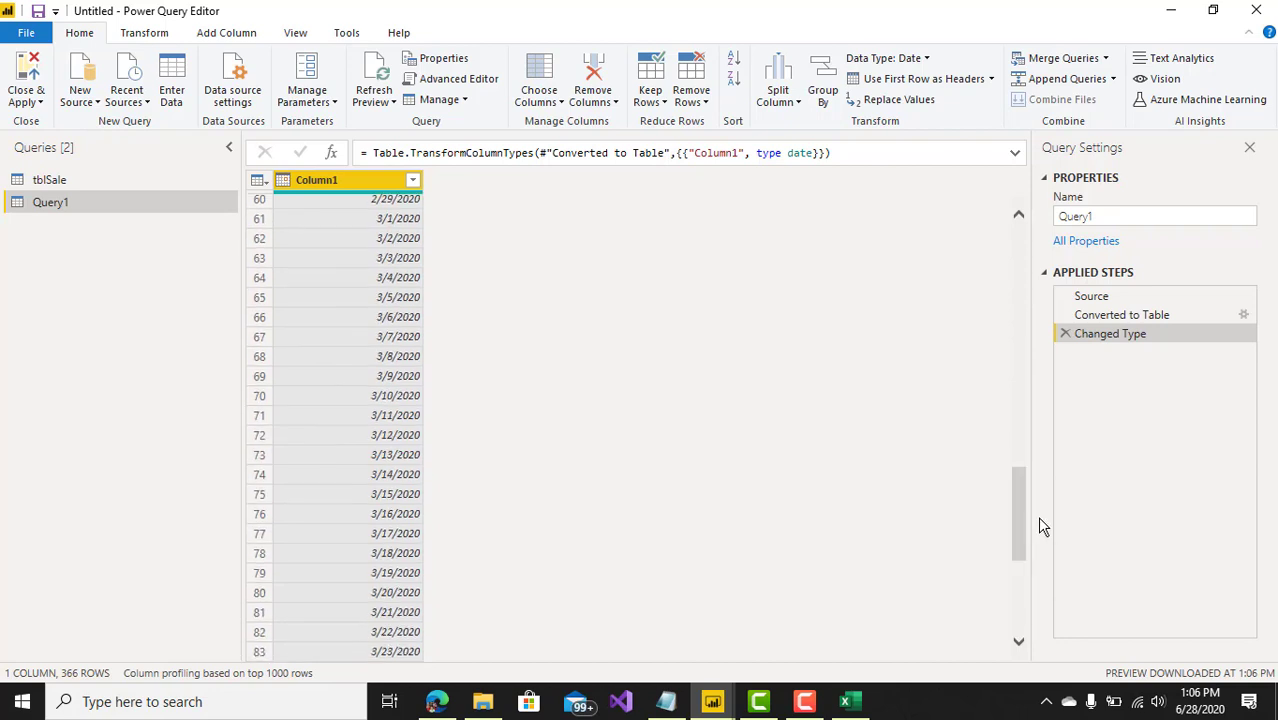
pyautogui.scroll(-20, 1021, 630)
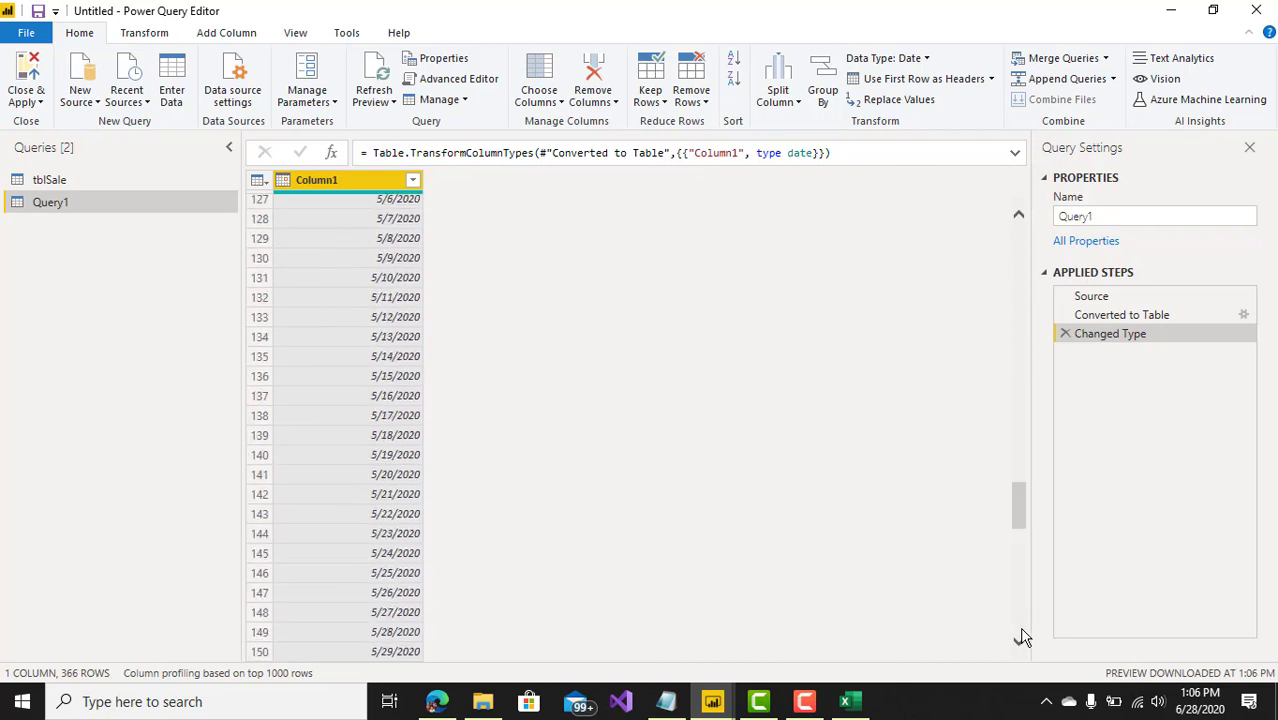
pyautogui.scroll(-10, 1021, 637)
pyautogui.scroll(-10, 1021, 637)
pyautogui.scroll(-10, 1021, 637)
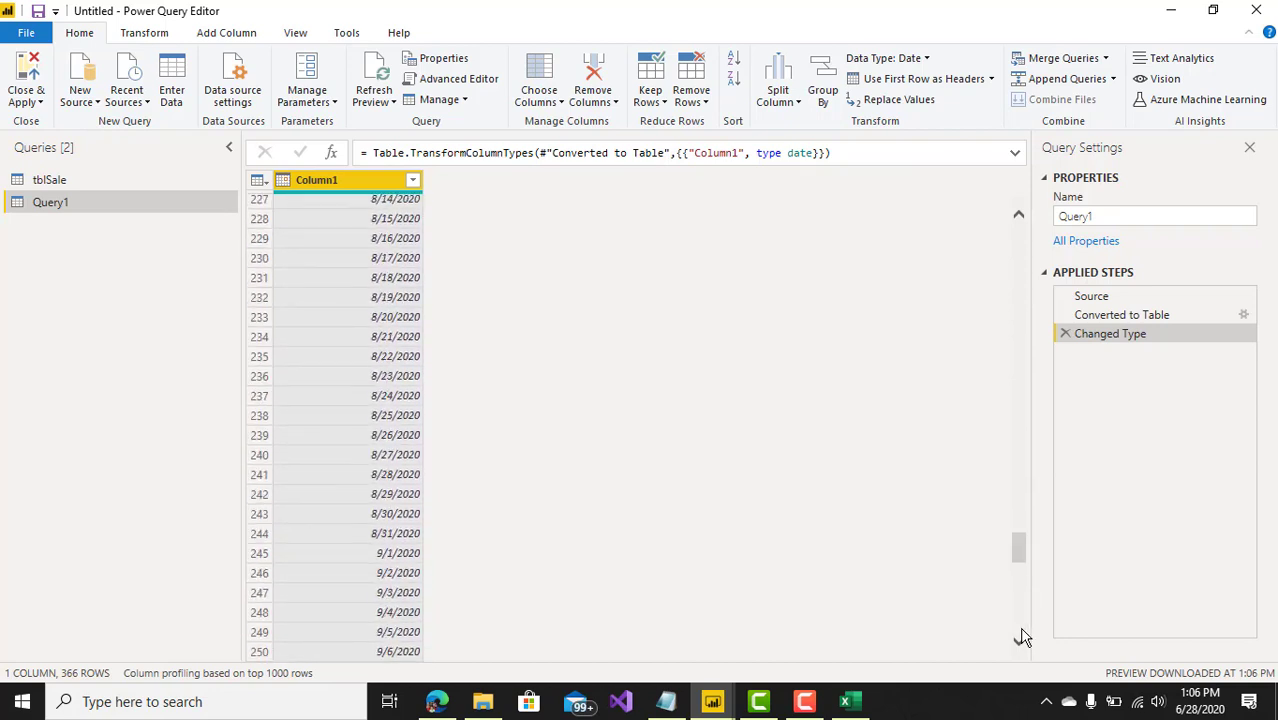
pyautogui.scroll(-10, 1021, 637)
pyautogui.scroll(-8, 1021, 637)
pyautogui.scroll(-8, 1021, 637)
pyautogui.scroll(-8, 1021, 637)
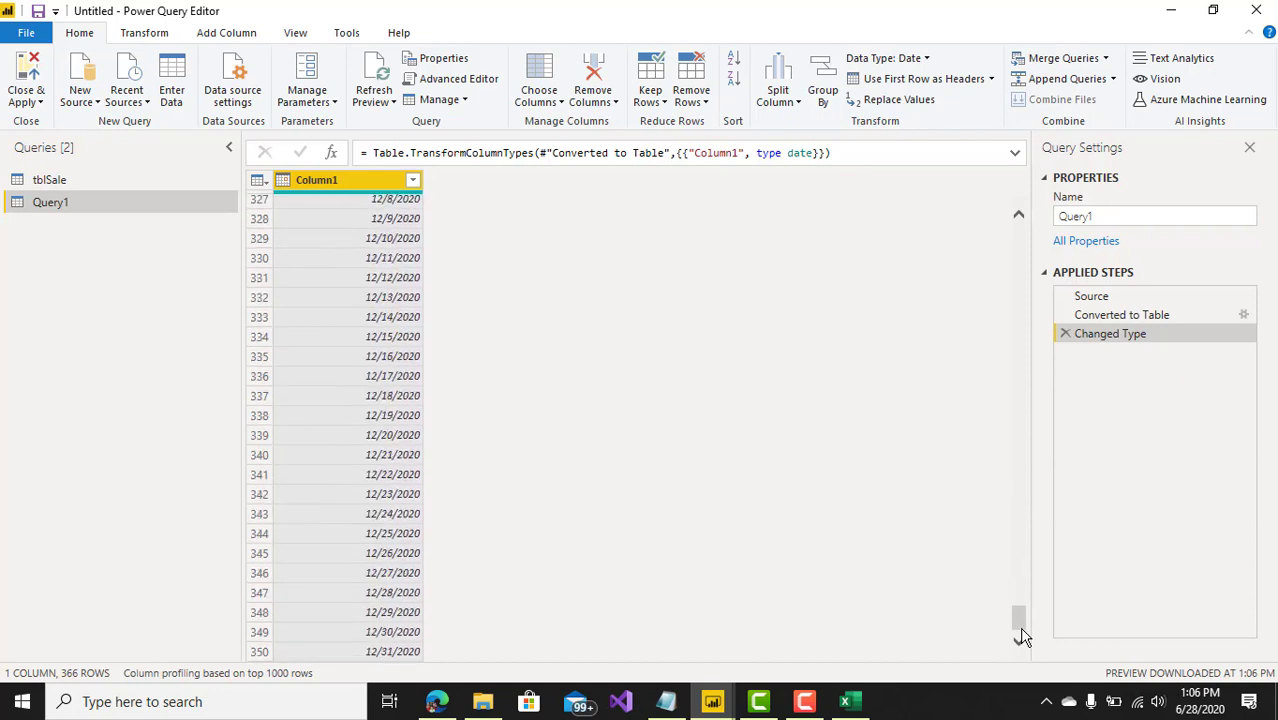
pyautogui.scroll(-8, 1021, 637)
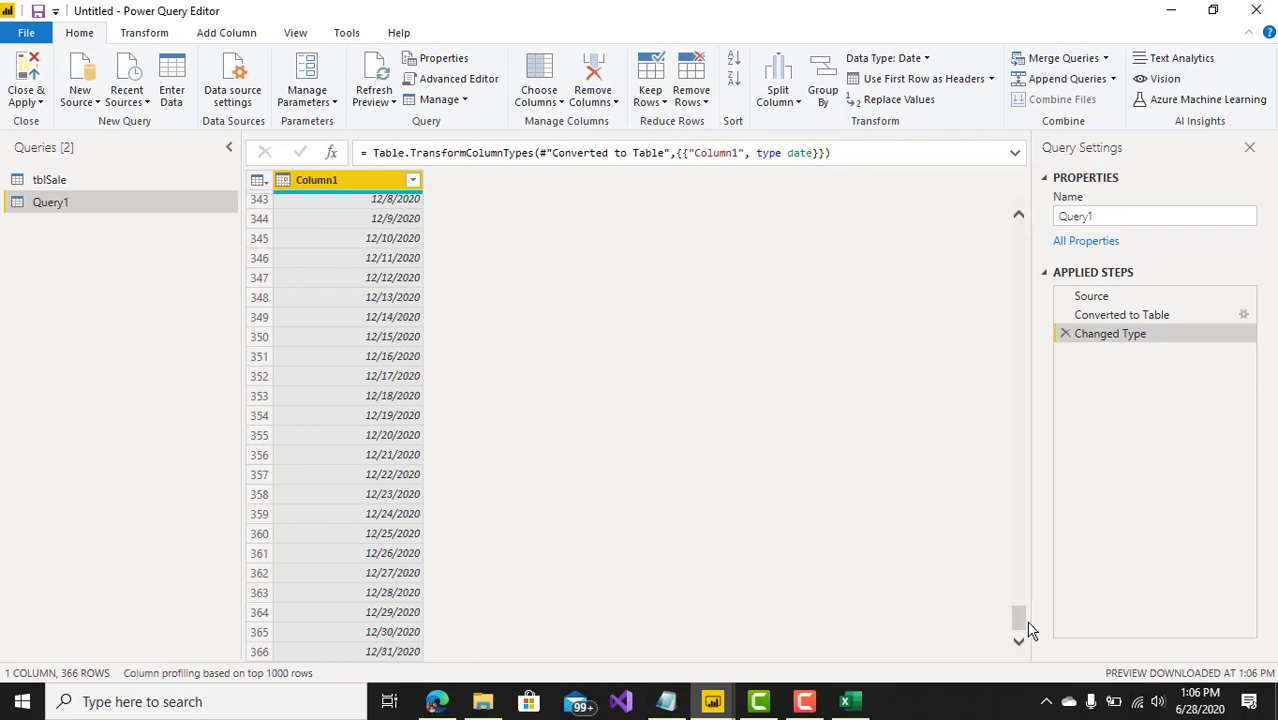
pyautogui.moveTo(1020, 620); pyautogui.dragTo(955, 230)
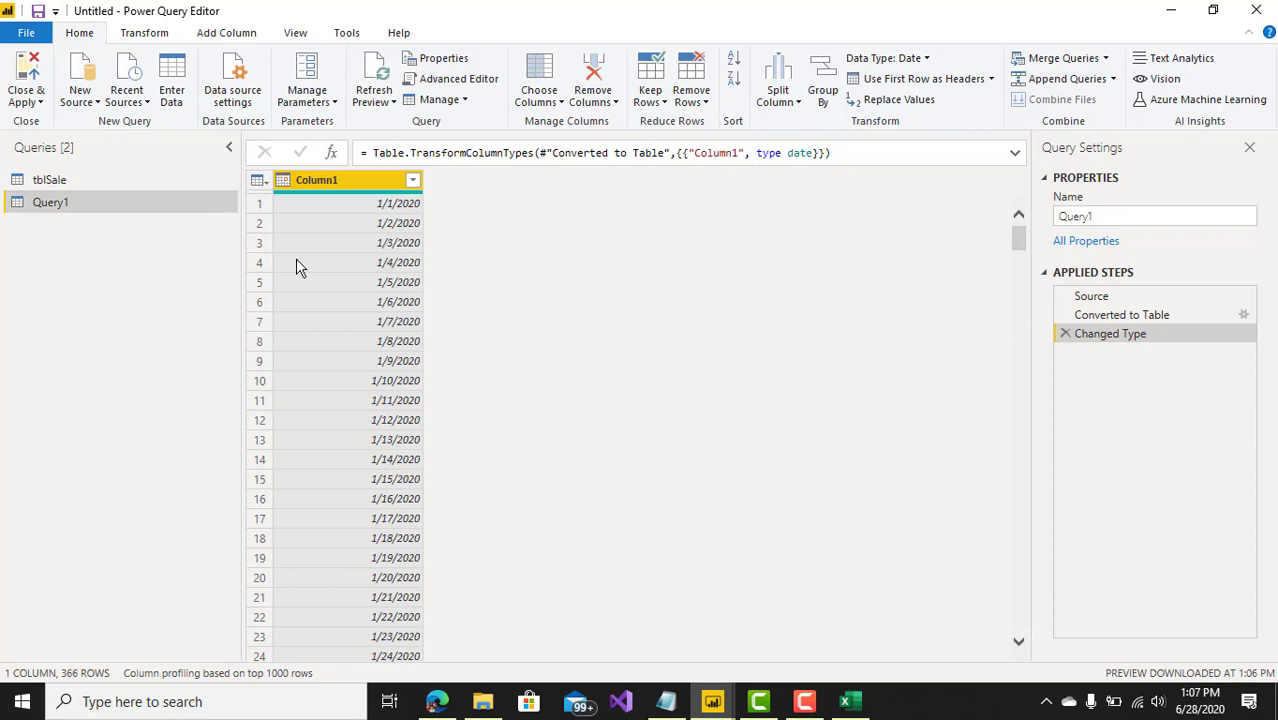
pyautogui.click(437, 701)
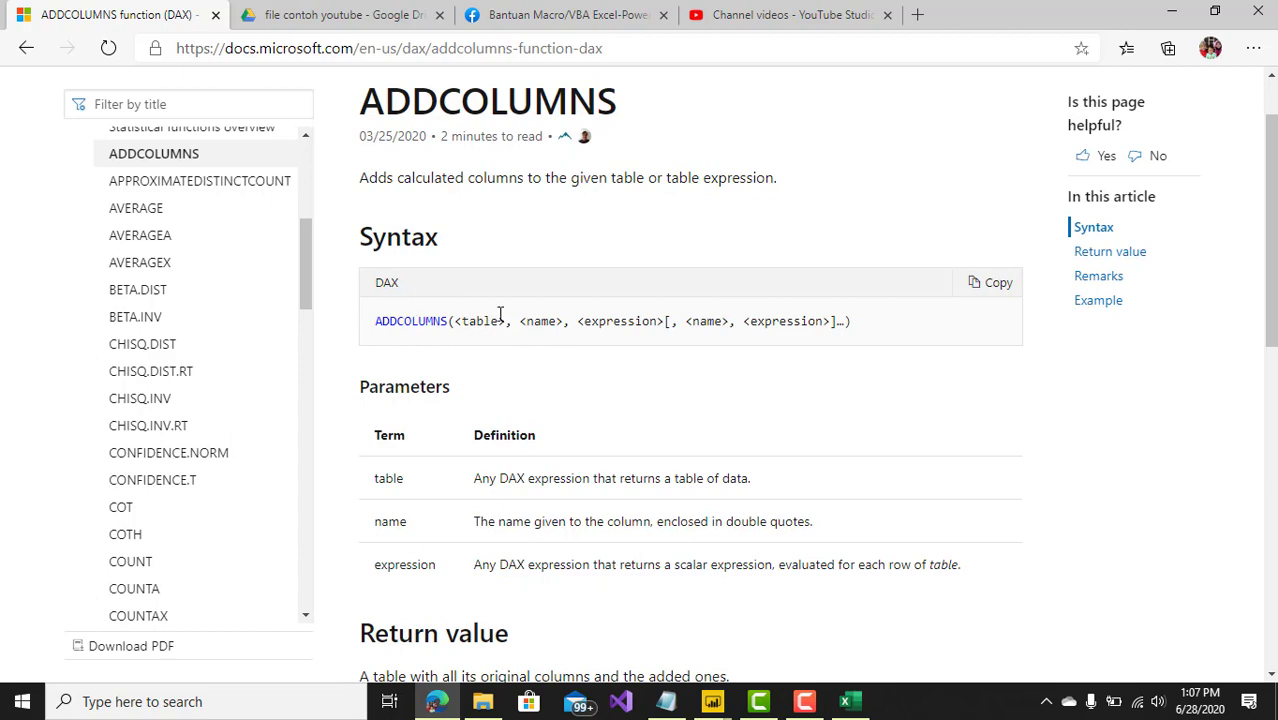
pyautogui.moveTo(712, 701)
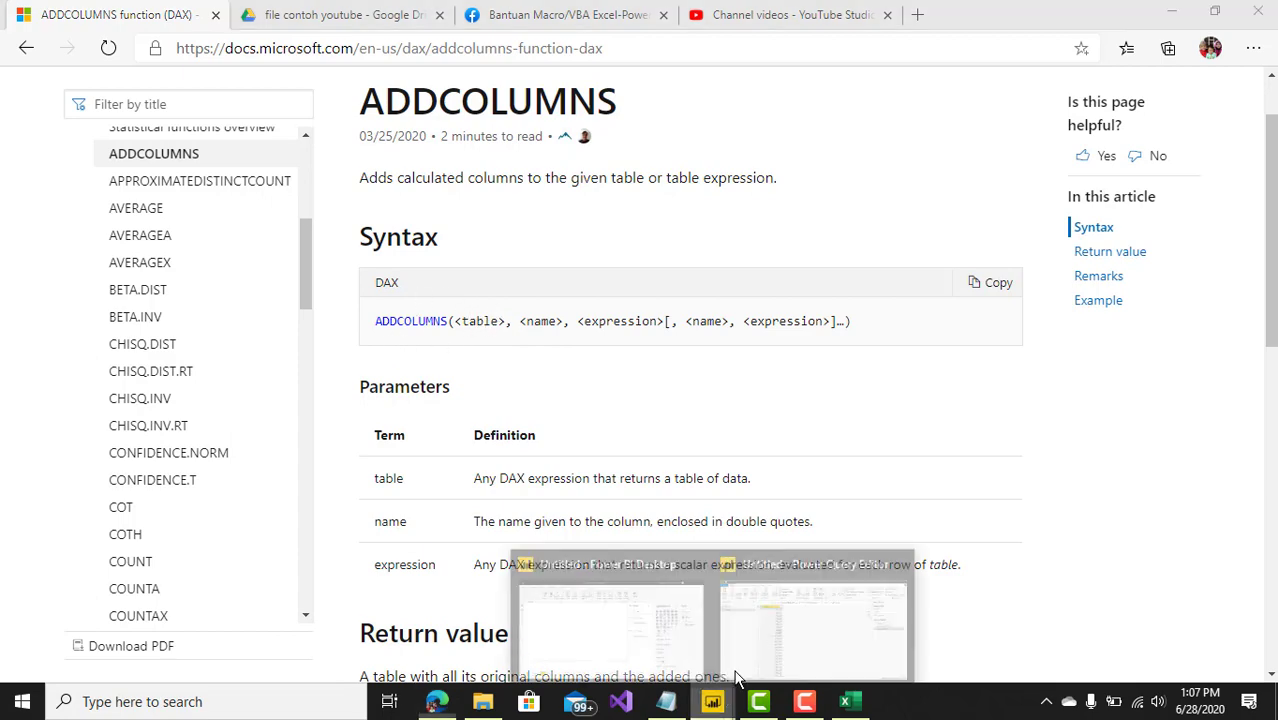
pyautogui.click(778, 640)
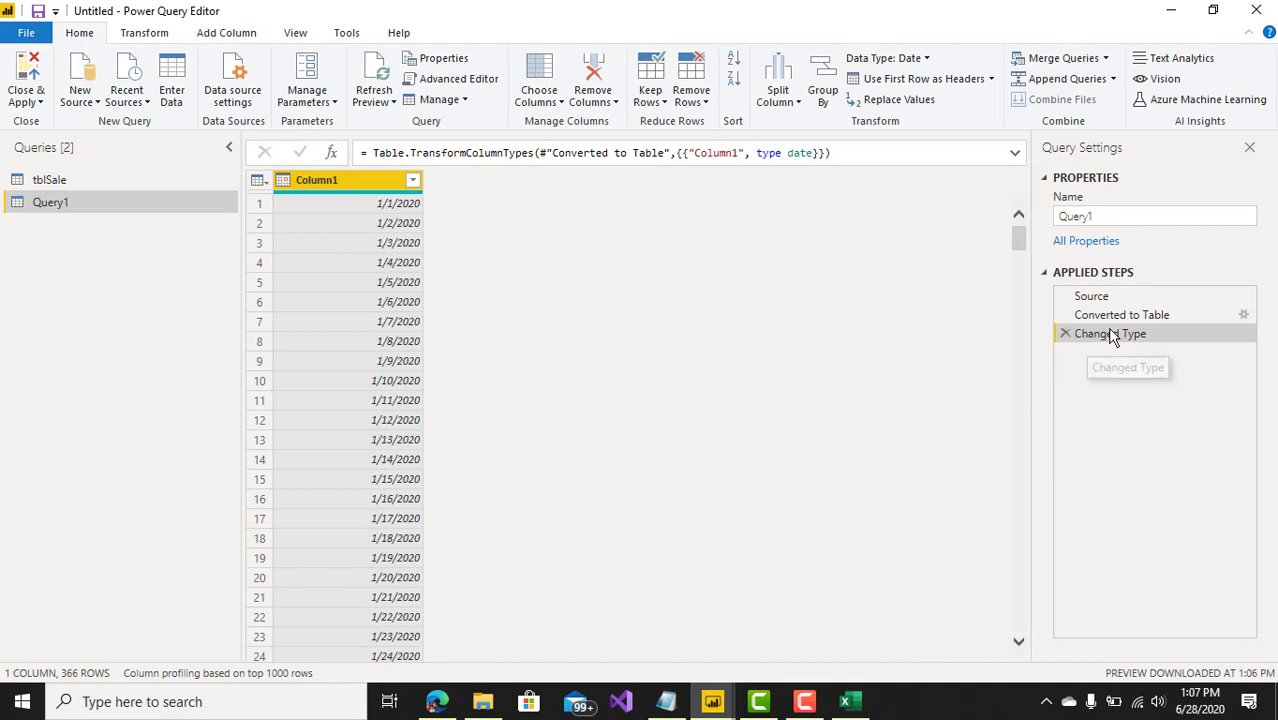
# Delete the Changed Type and Converted to Table steps, then convert the list to a table again
pyautogui.click(1066, 334)
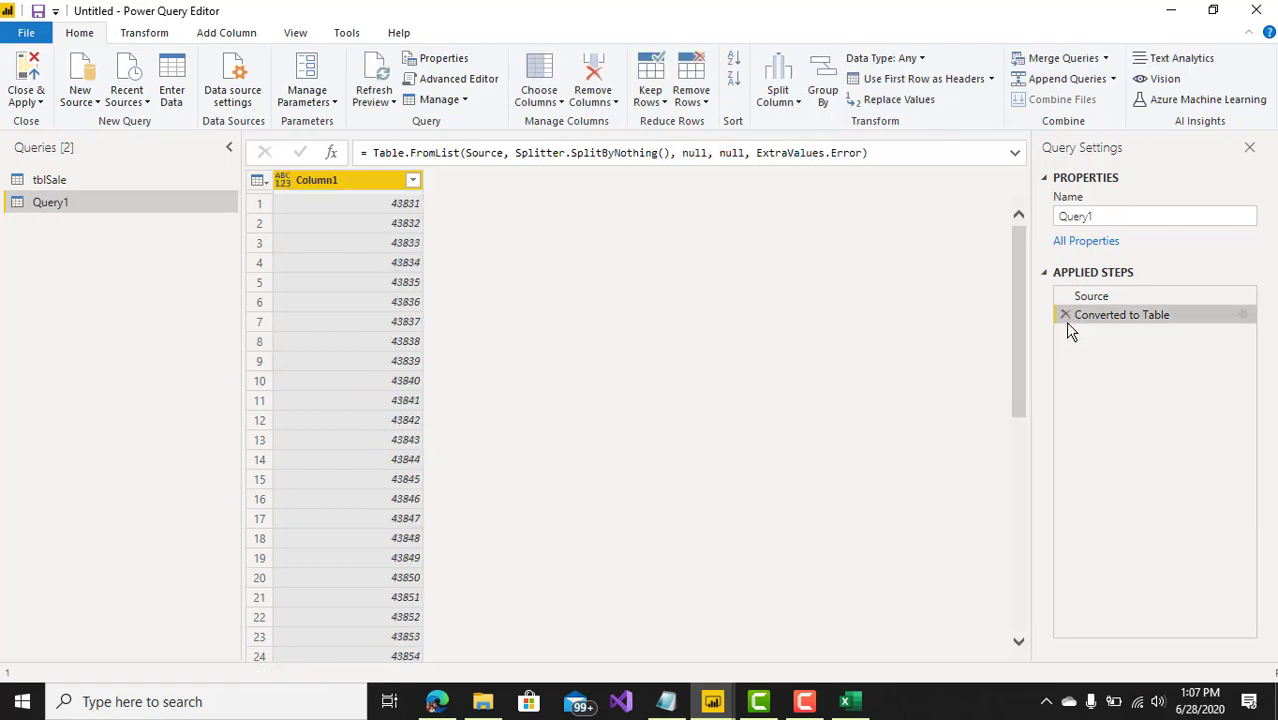
pyautogui.click(1065, 316)
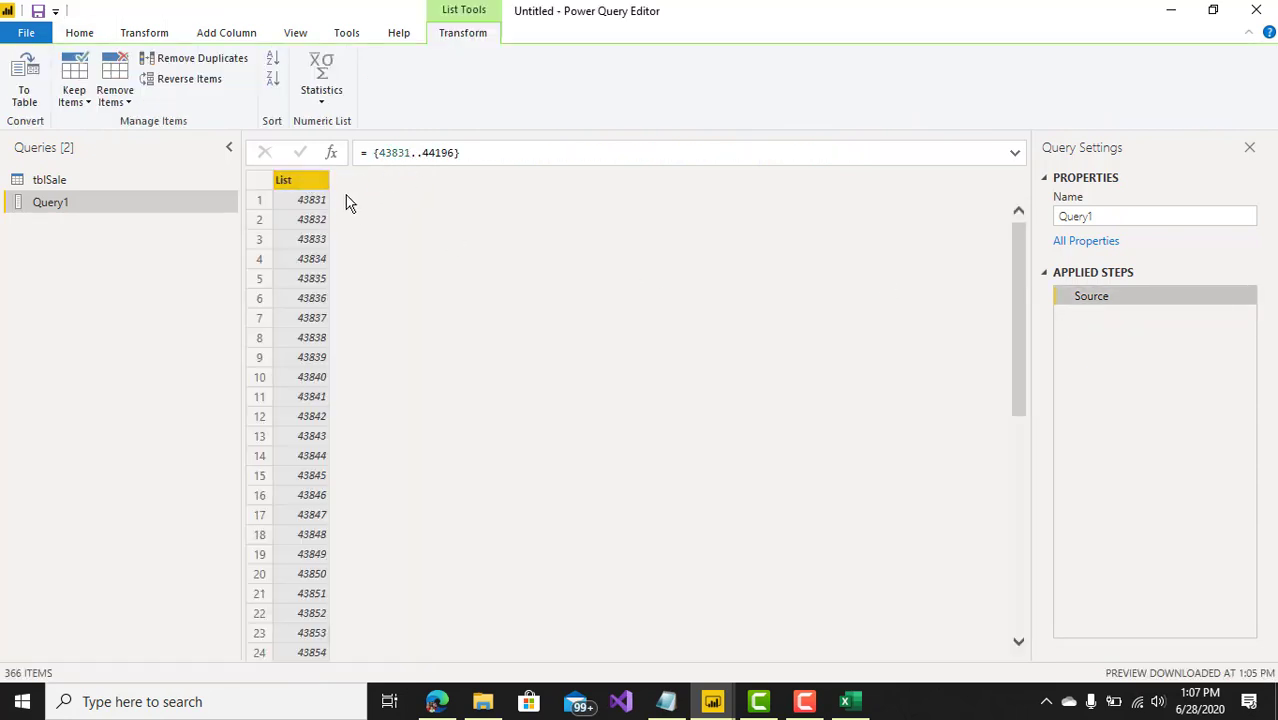
pyautogui.click(158, 40)
pyautogui.click(211, 40)
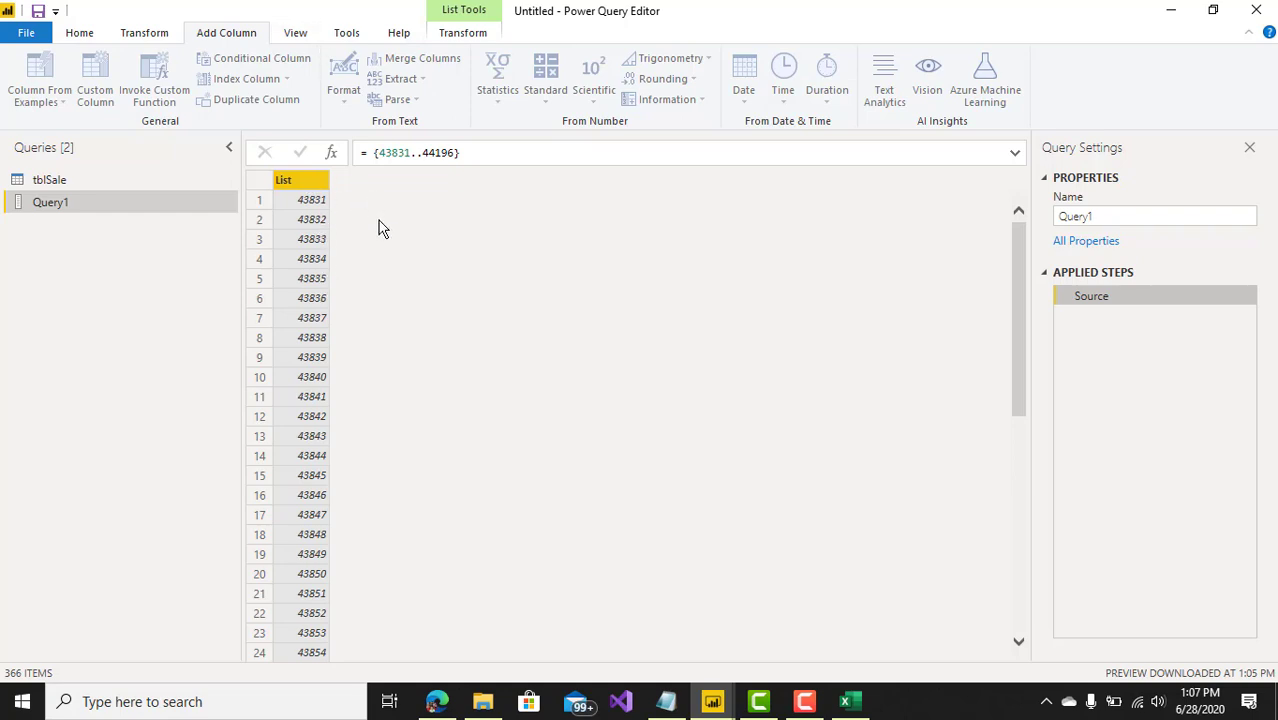
pyautogui.click(458, 33)
pyautogui.click(36, 75)
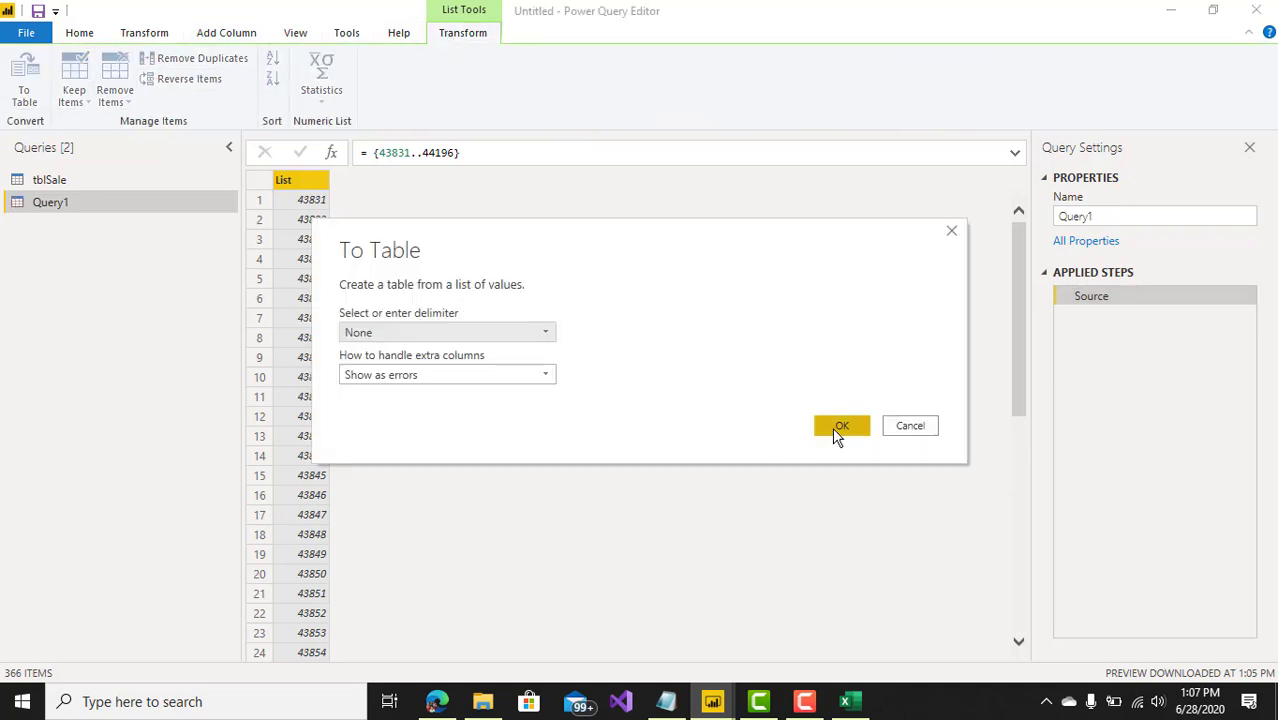
pyautogui.click(836, 428)
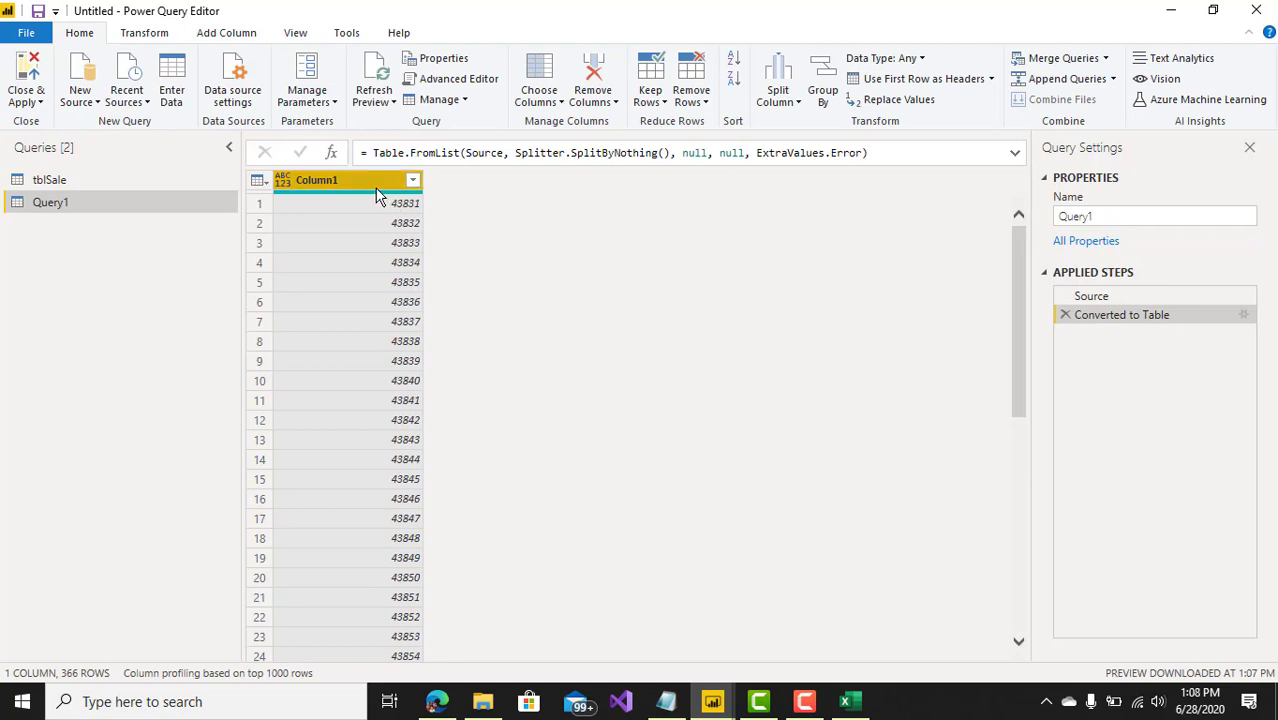
# Set the column's data type to Date and rename Column1 to date
pyautogui.click(918, 58)
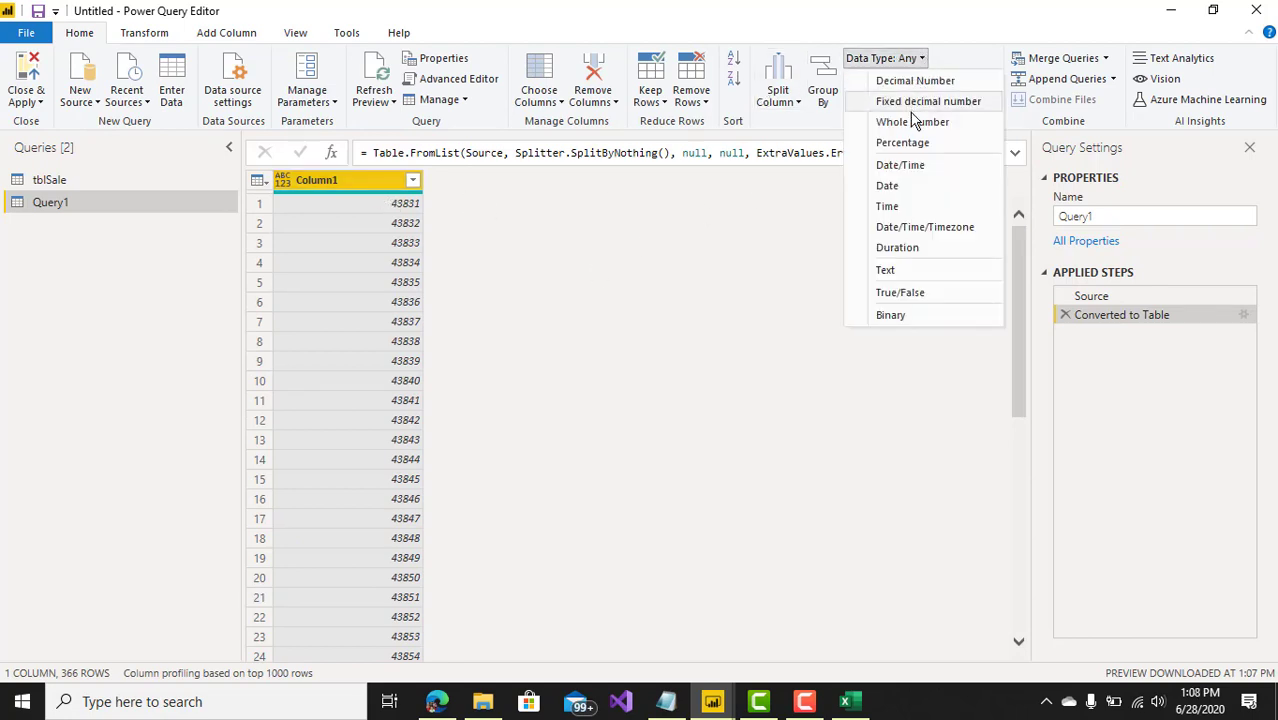
pyautogui.click(895, 186)
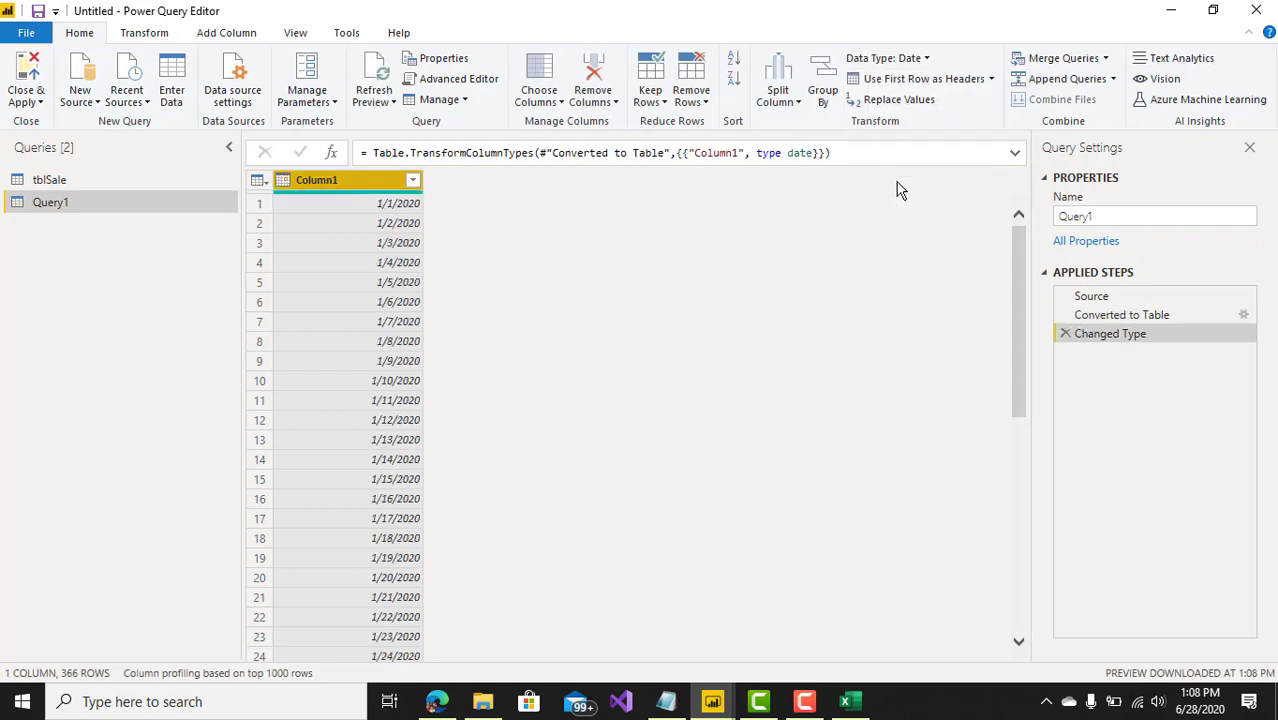
pyautogui.rightClick(385, 189)
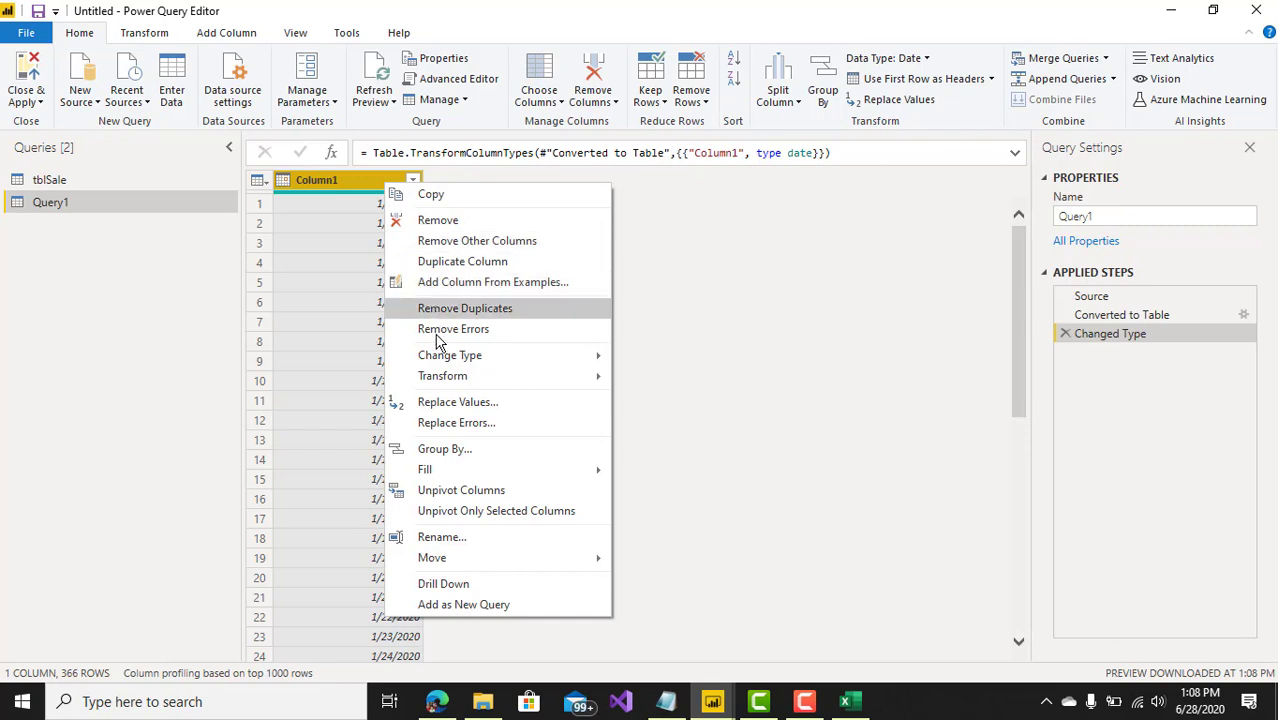
pyautogui.click(440, 538)
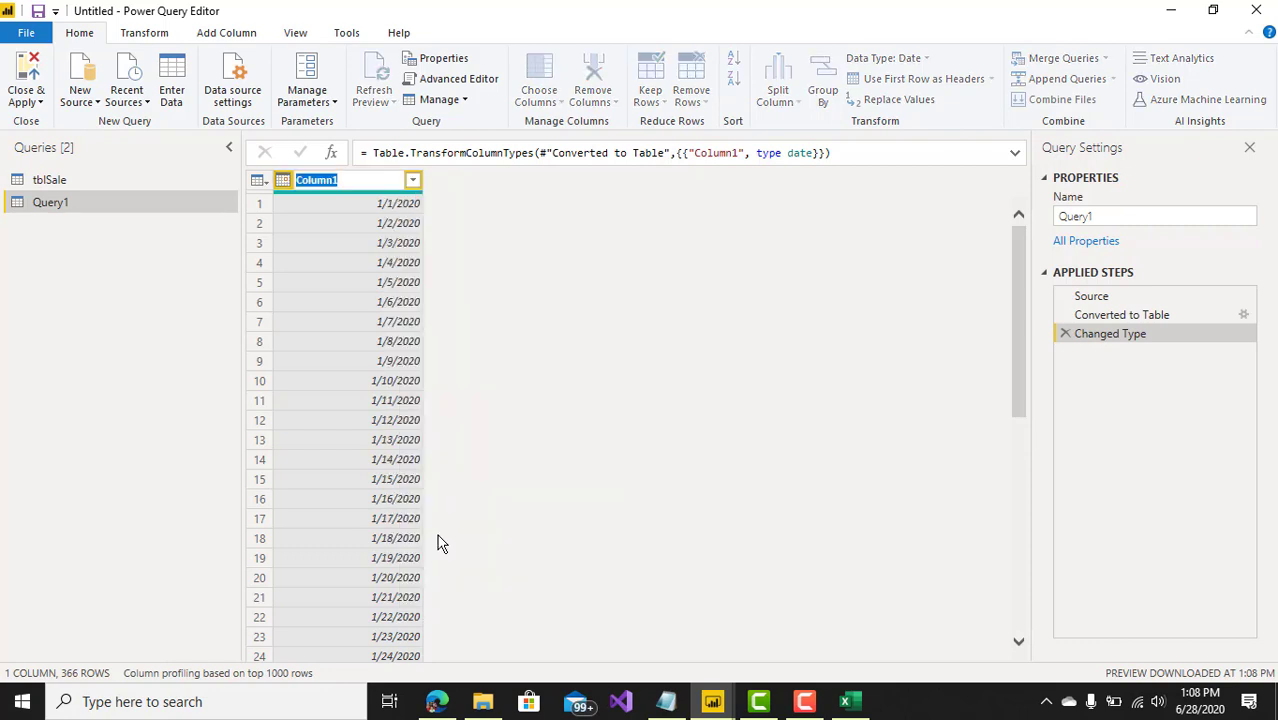
pyautogui.write('date')
pyautogui.press('Return')
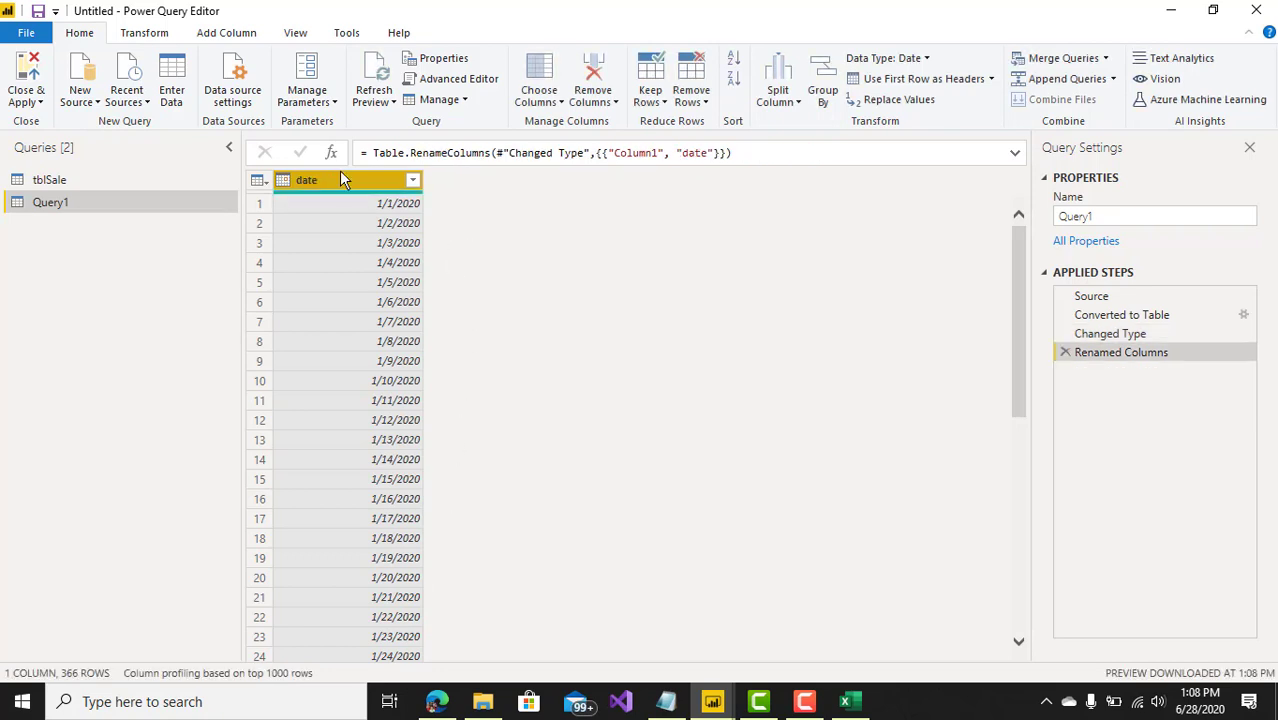
# Open and cancel the Custom Column dialog, then Close & Apply the query changes
pyautogui.click(245, 36)
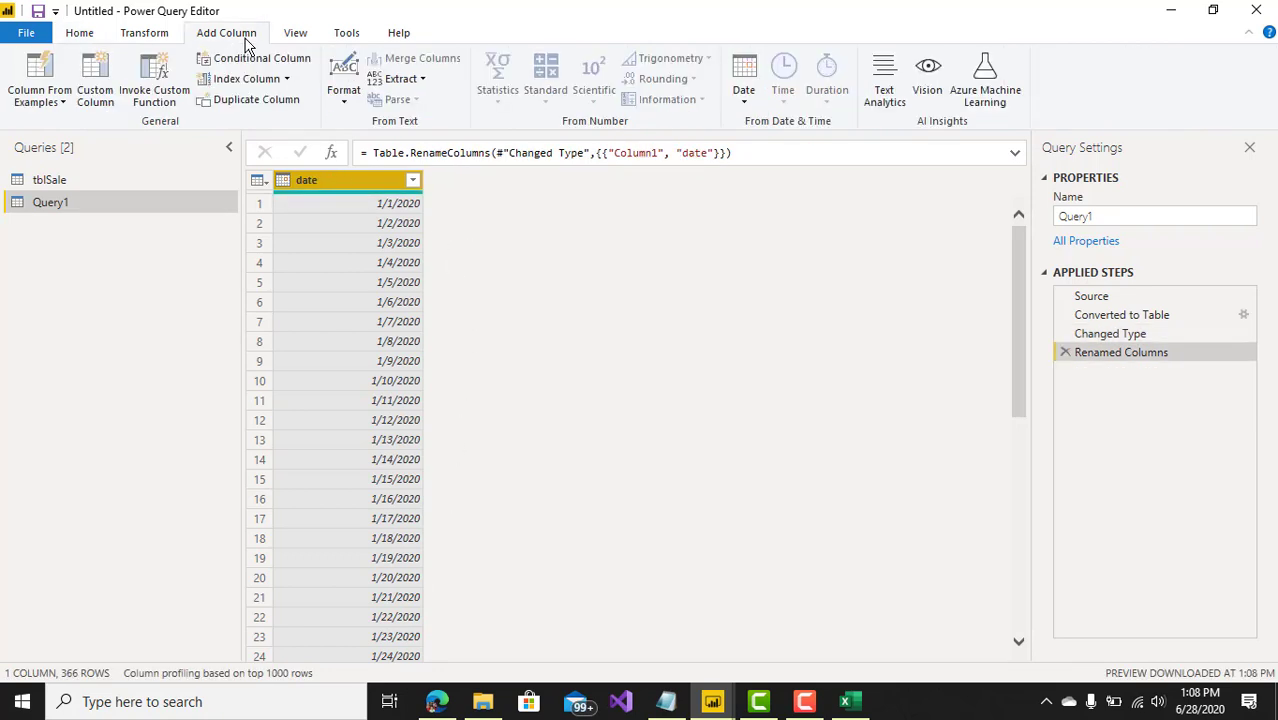
pyautogui.click(105, 94)
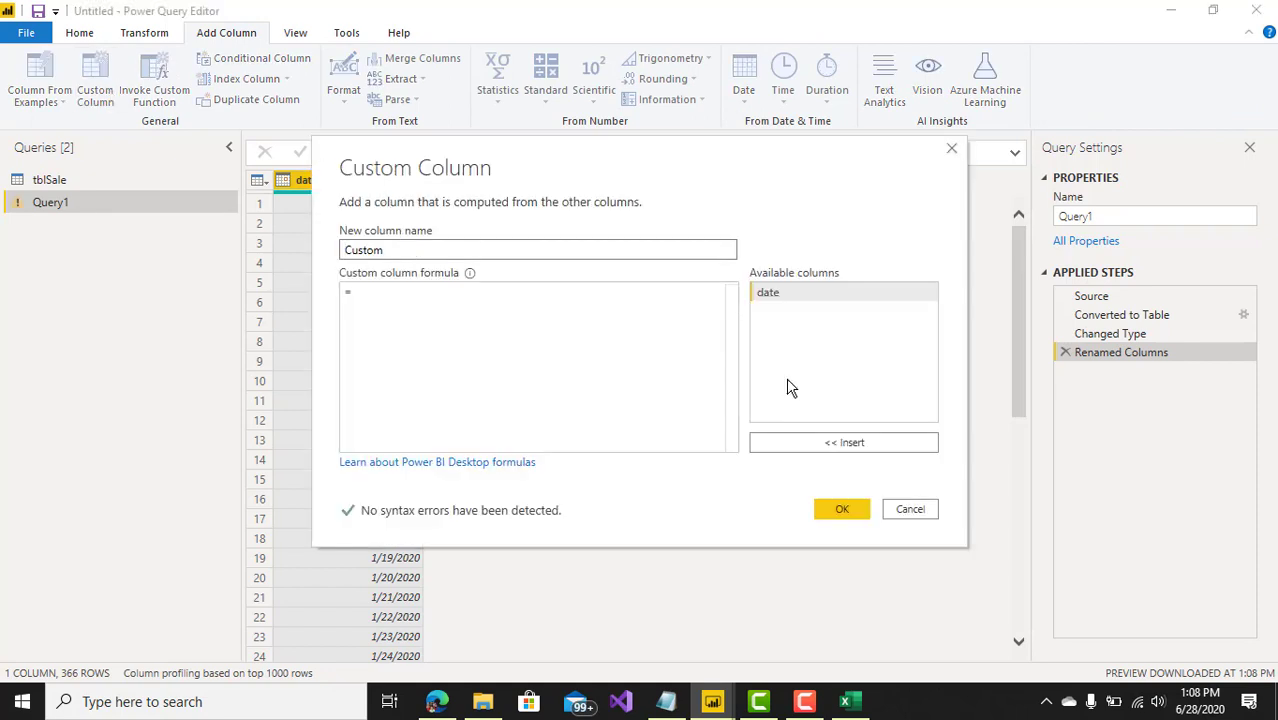
pyautogui.click(913, 511)
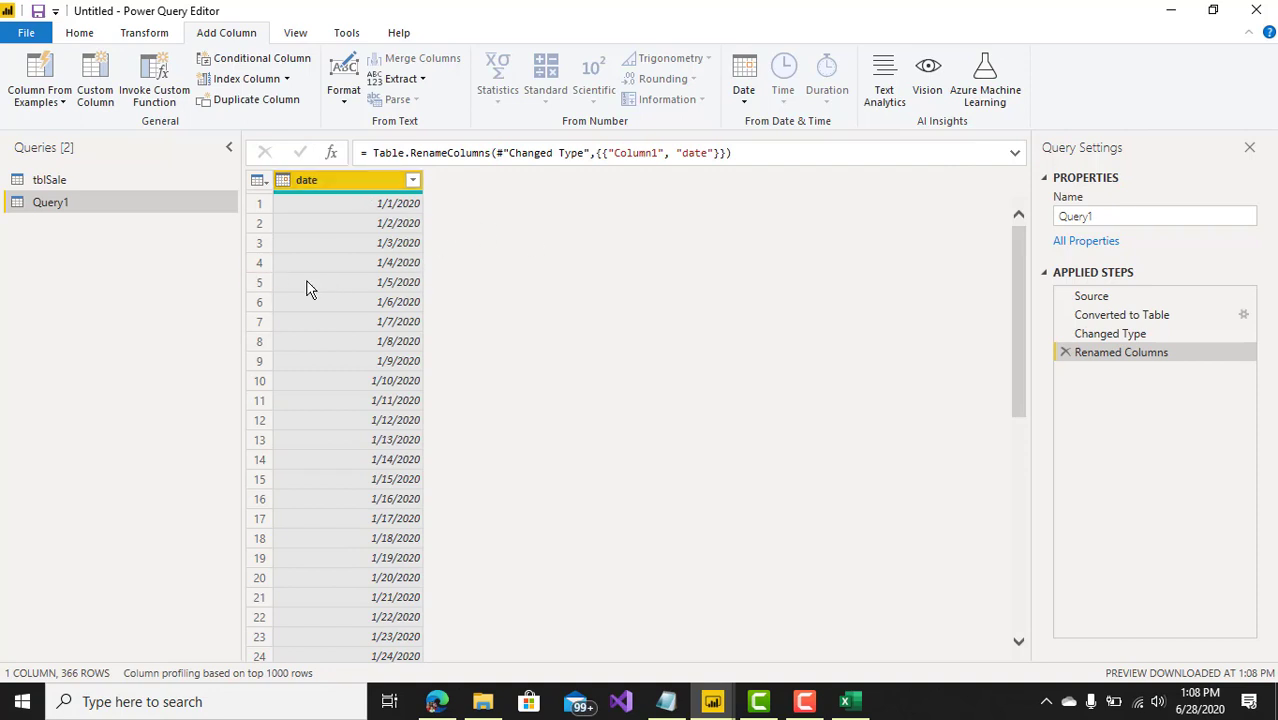
pyautogui.click(97, 38)
pyautogui.click(34, 100)
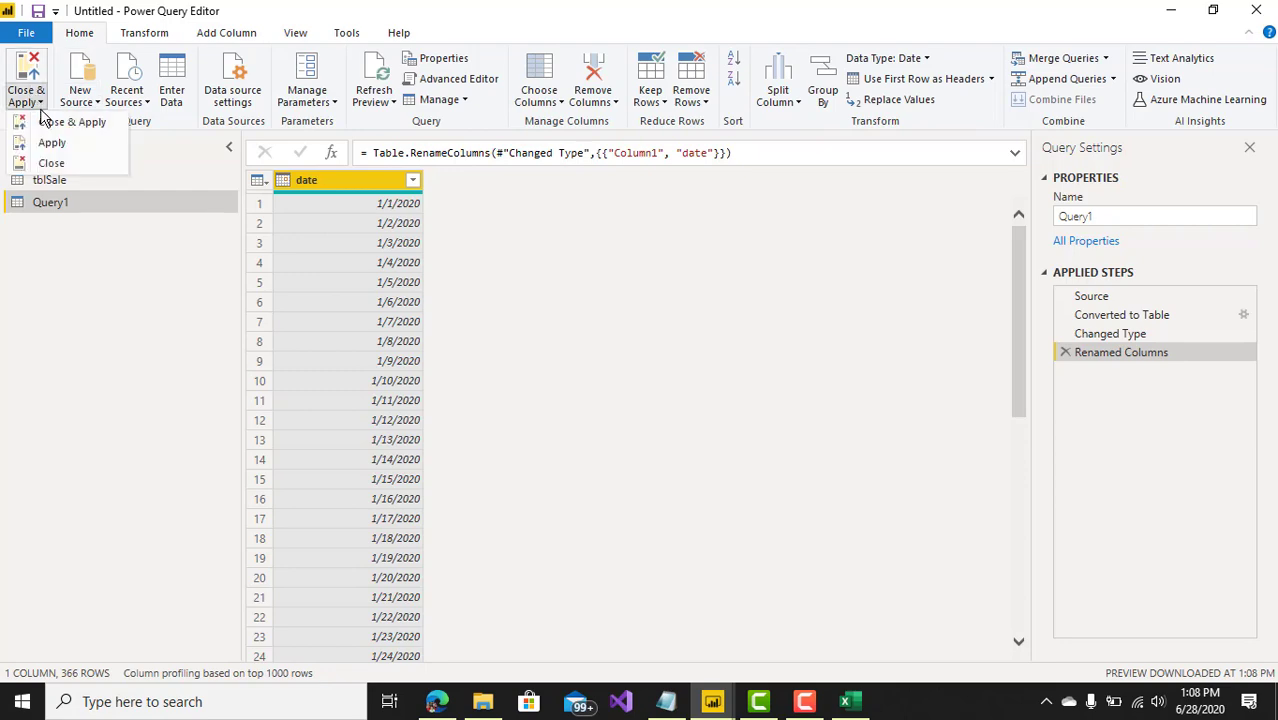
pyautogui.click(45, 123)
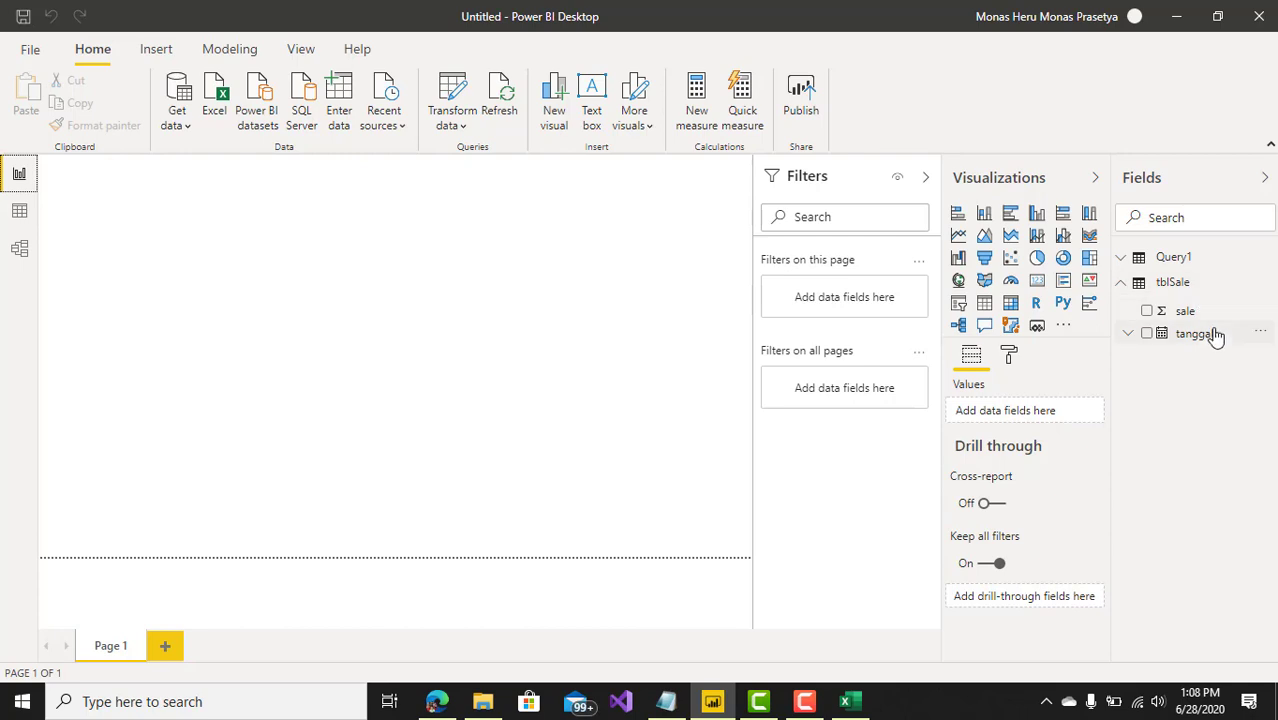
# Expand Query1 in the Fields pane to show its date field, then deselect it
pyautogui.click(1128, 335)
pyautogui.click(1128, 335)
pyautogui.click(1127, 261)
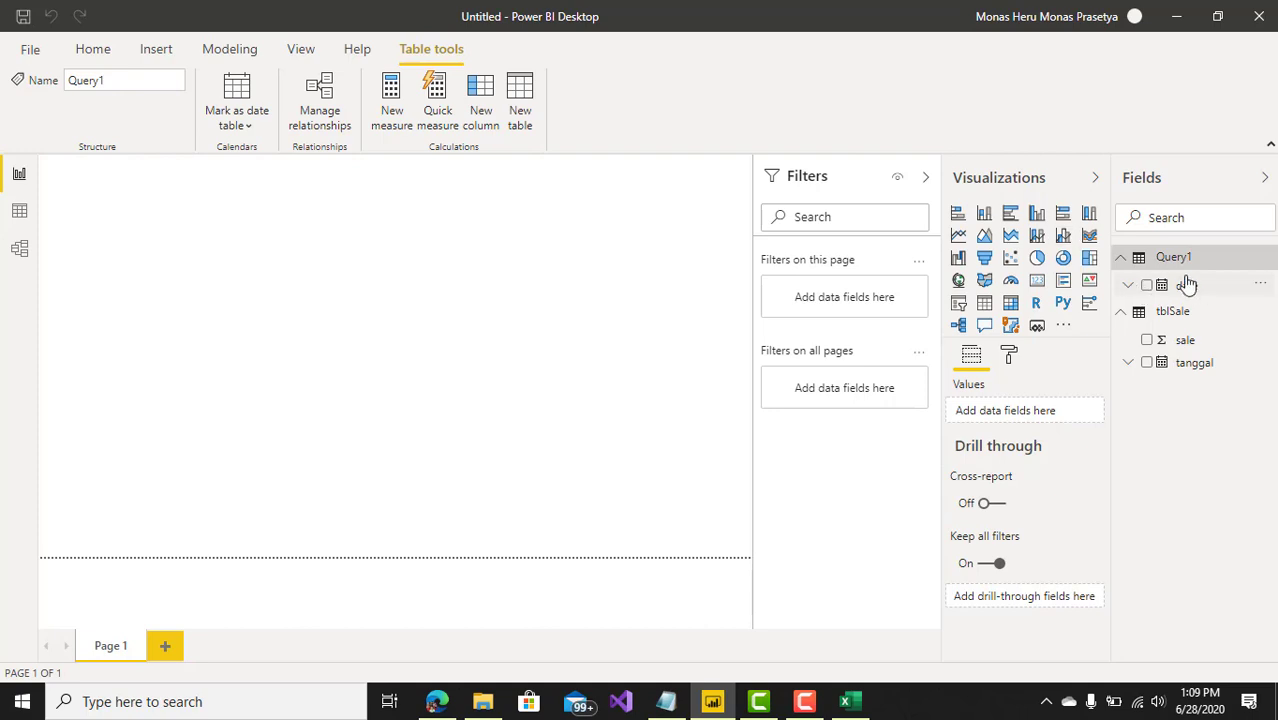
pyautogui.click(471, 229)
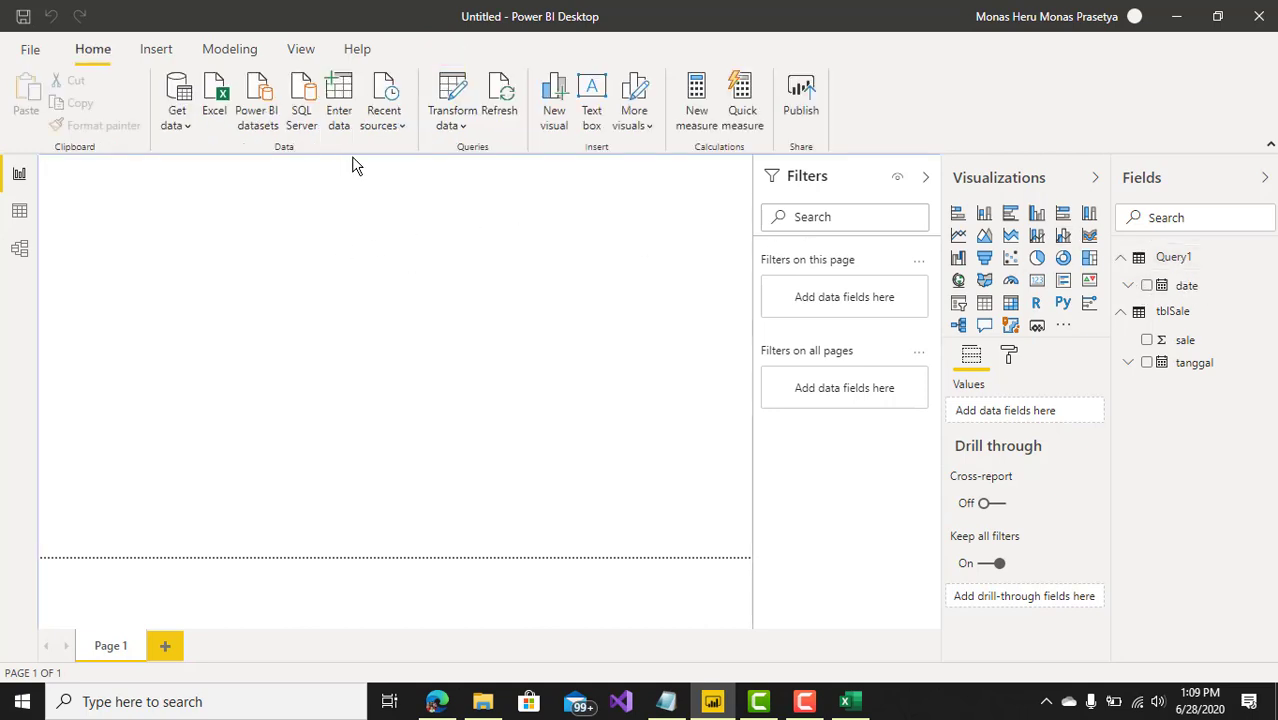
# Create a new measure in the Query1 table and clear its default text
pyautogui.click(1165, 257)
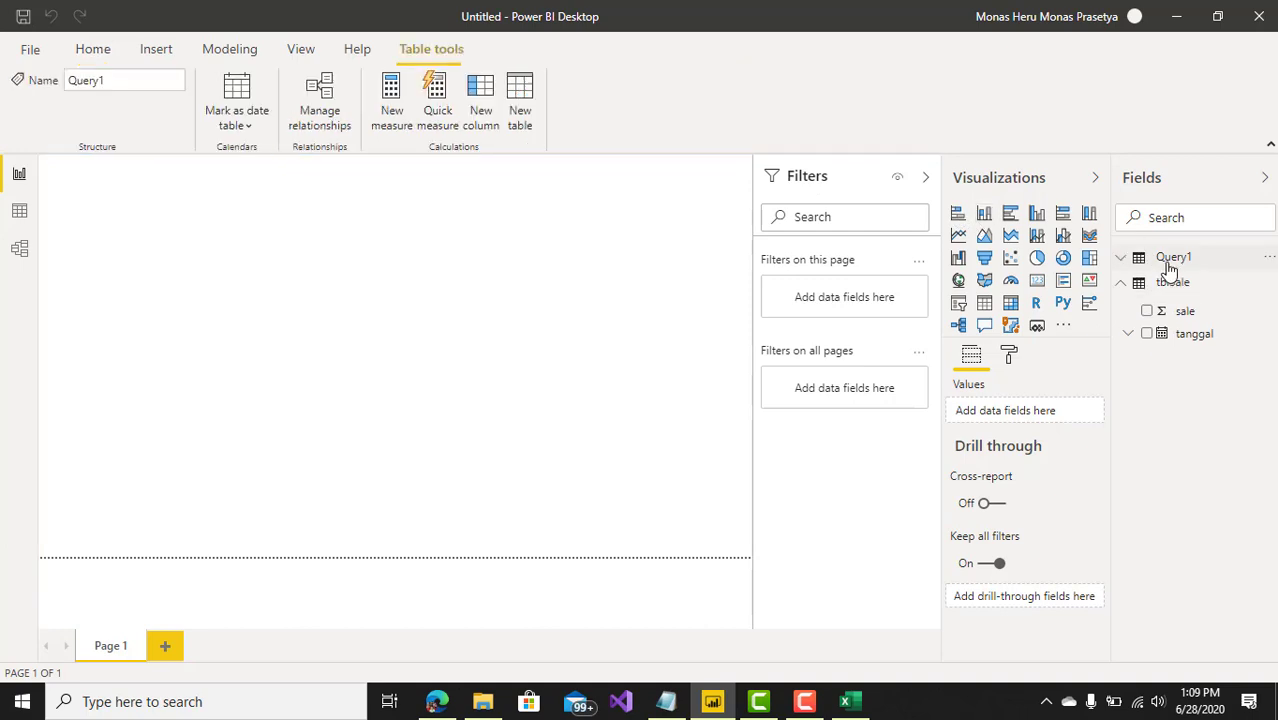
pyautogui.rightClick(1165, 257)
pyautogui.press('Escape')
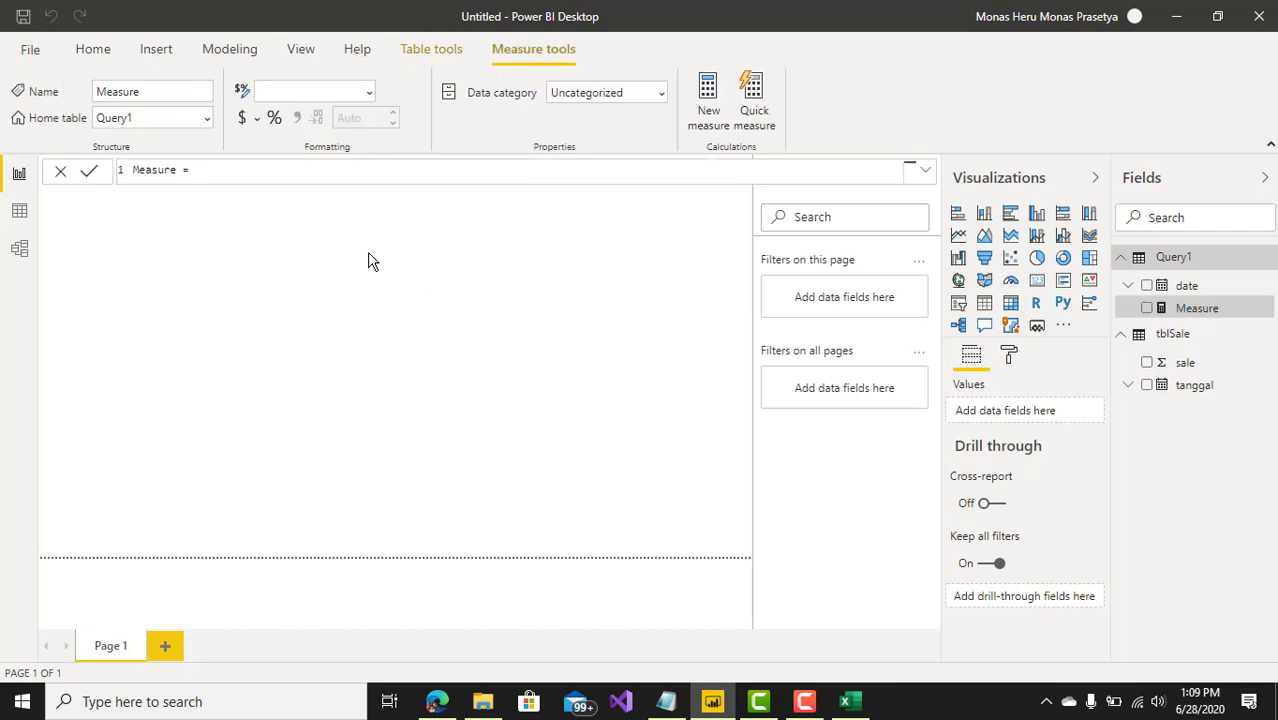
pyautogui.hotkey('ctrl', 'a')
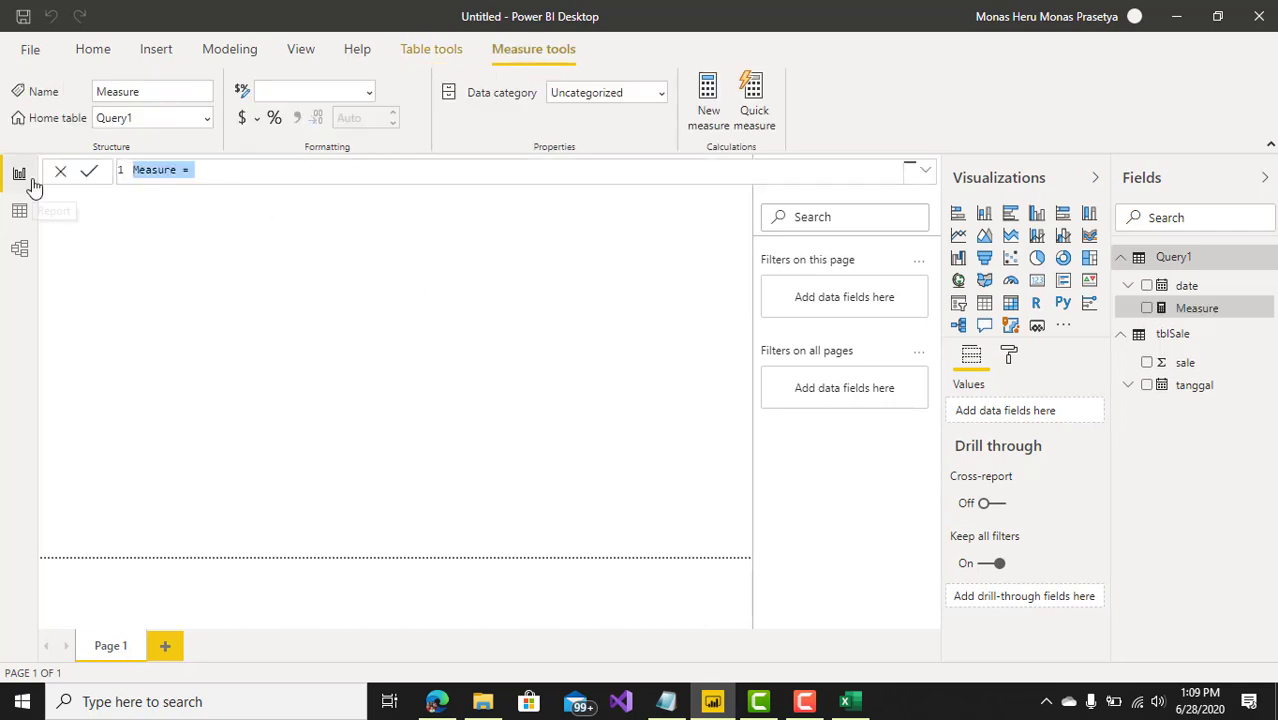
pyautogui.press('BackSpace')
# Write the formula tes = ADDCOLUMNS( and remove the automatic closing bracket
pyautogui.write('M')
pyautogui.press('BackSpace')
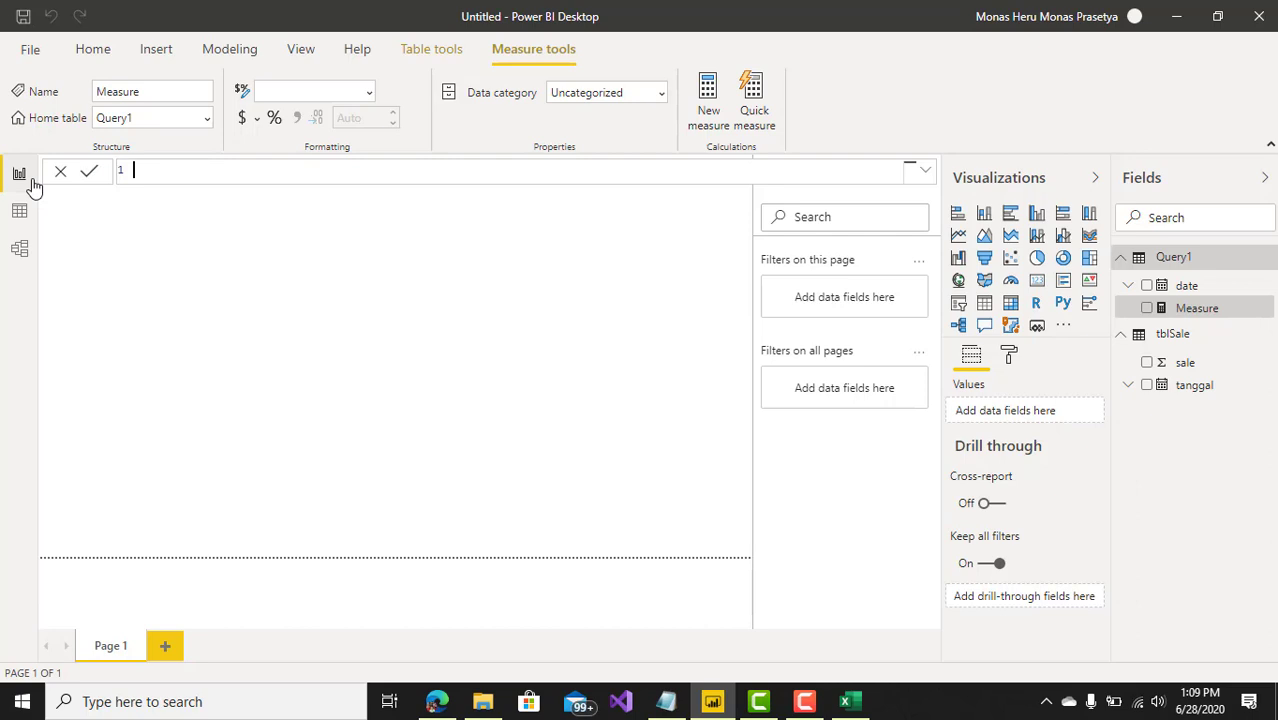
pyautogui.write('=')
pyautogui.write('ad')
pyautogui.press('Tab')
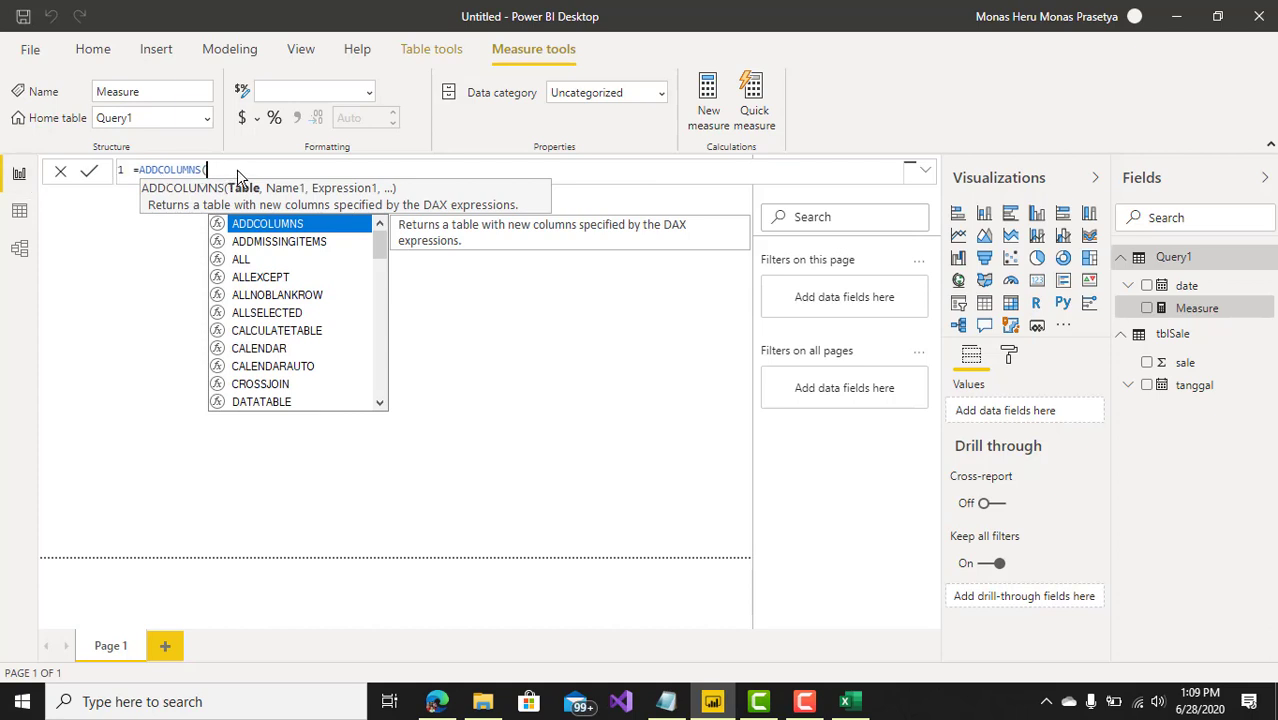
pyautogui.click(135, 176)
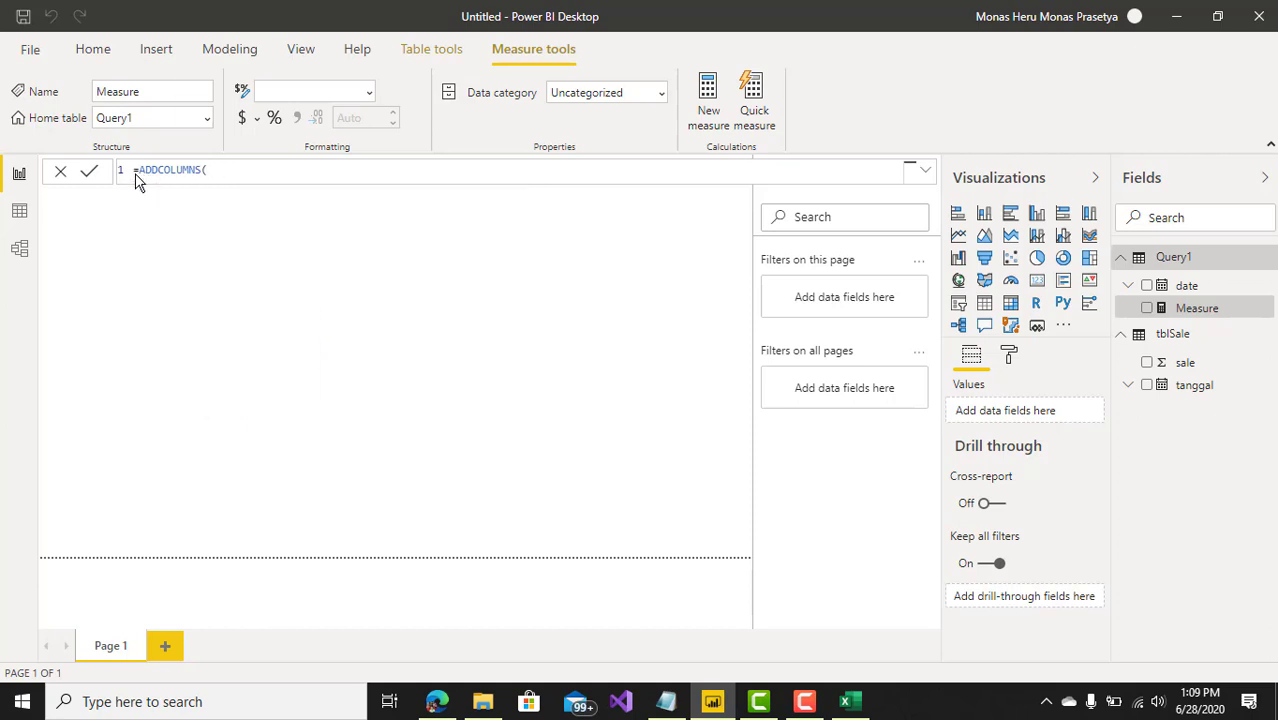
pyautogui.write('tes')
pyautogui.press('Return')
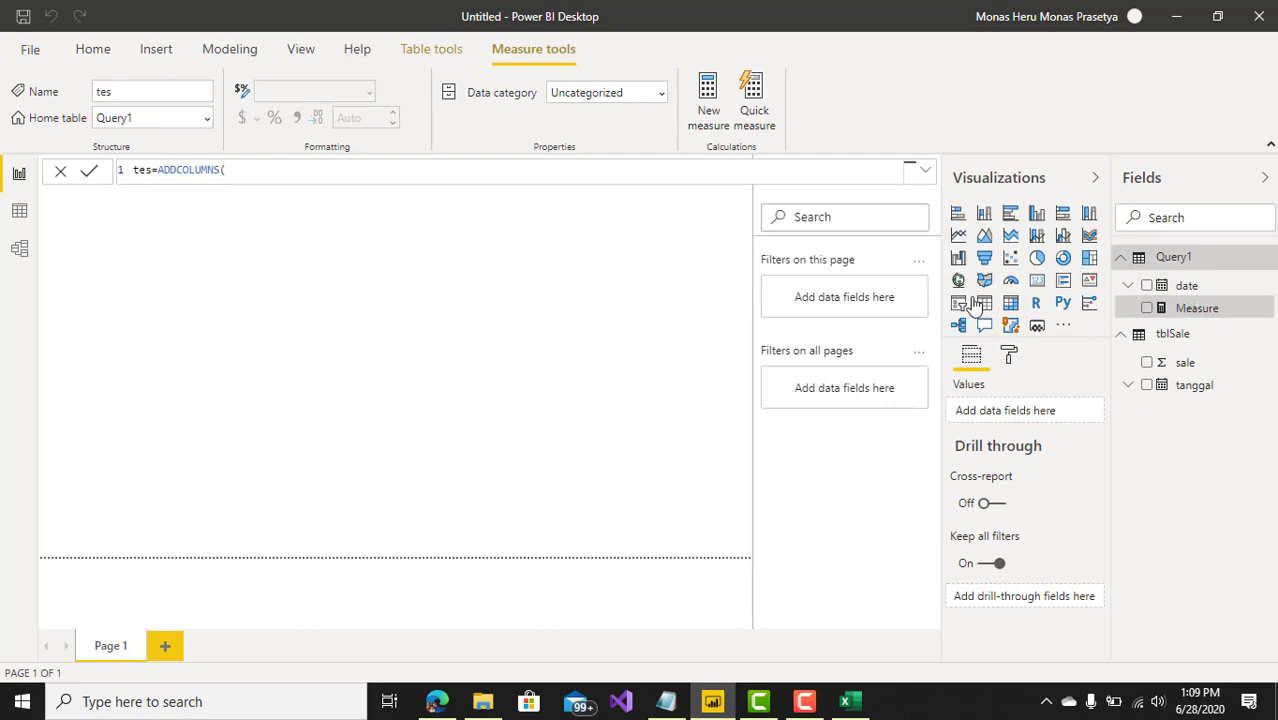
pyautogui.click(314, 176)
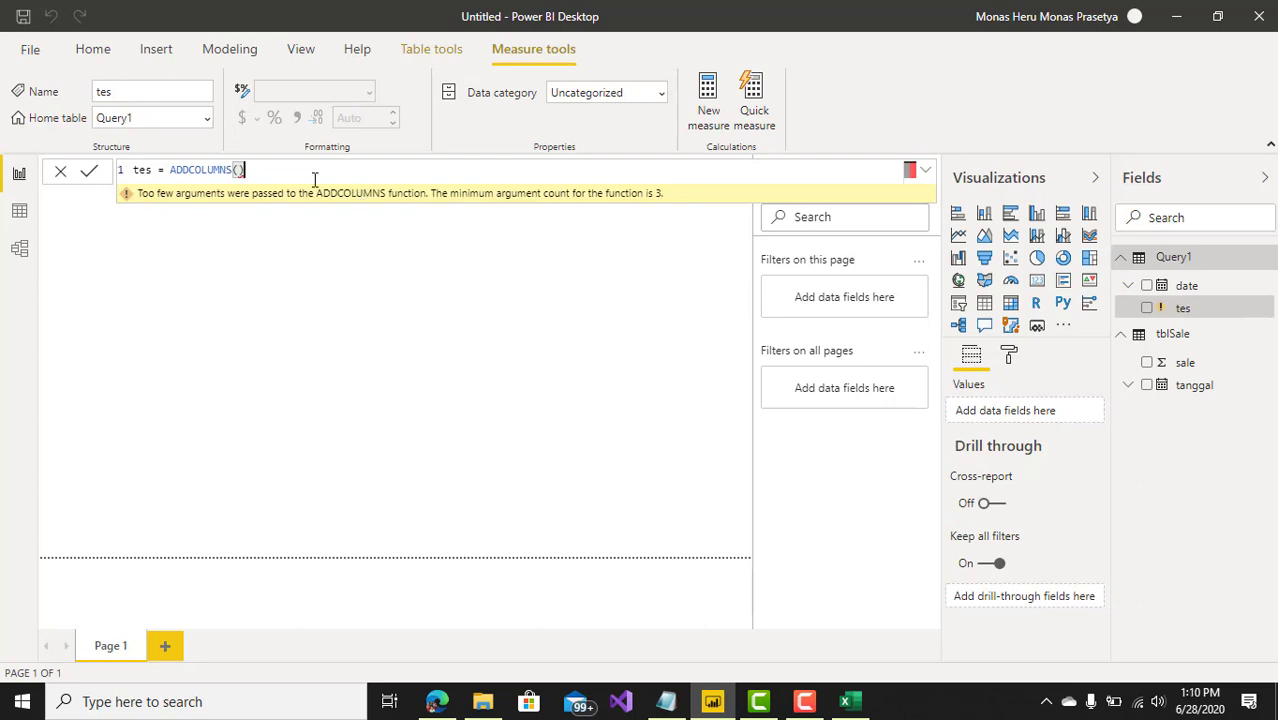
pyautogui.press('BackSpace')
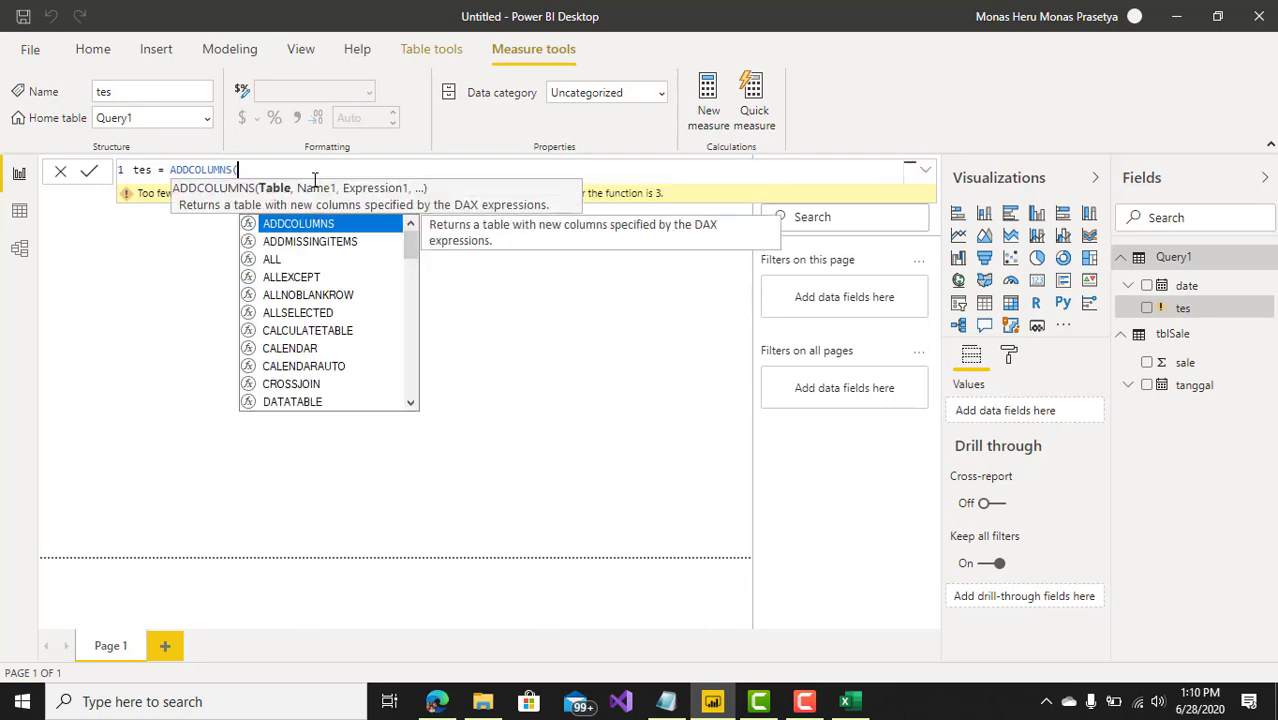
# Enter tes = ADDCOLUMNS(Query1,"Bulan",FORMAT(Query1[date],"mm")) and commit it
pyautogui.write('da')
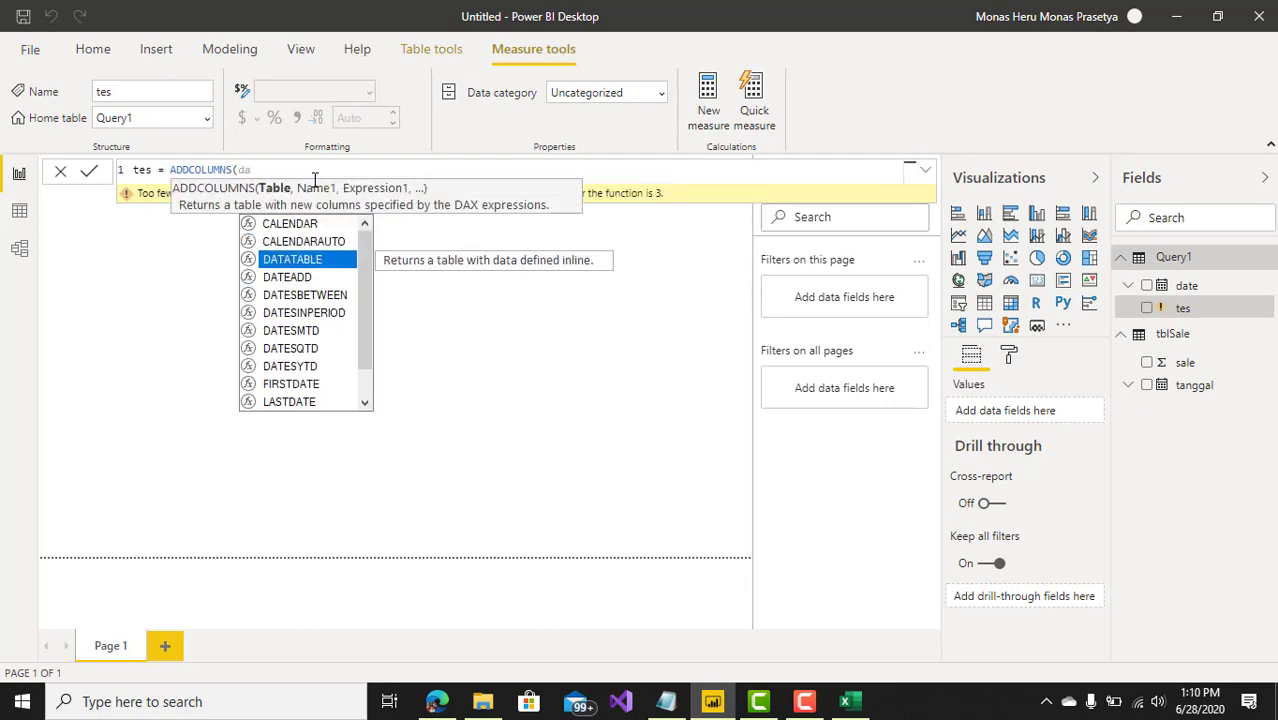
pyautogui.press('BackSpace')
pyautogui.press('BackSpace')
pyautogui.write('q')
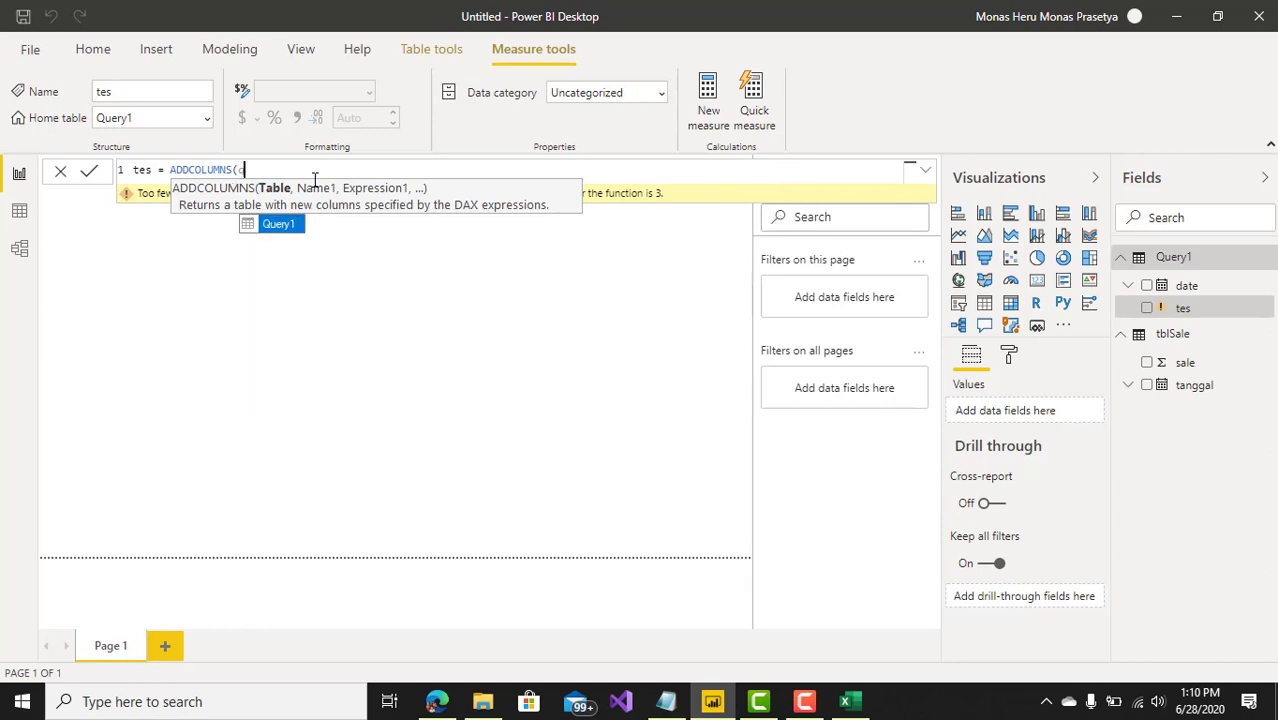
pyautogui.press('Tab')
pyautogui.write(',')
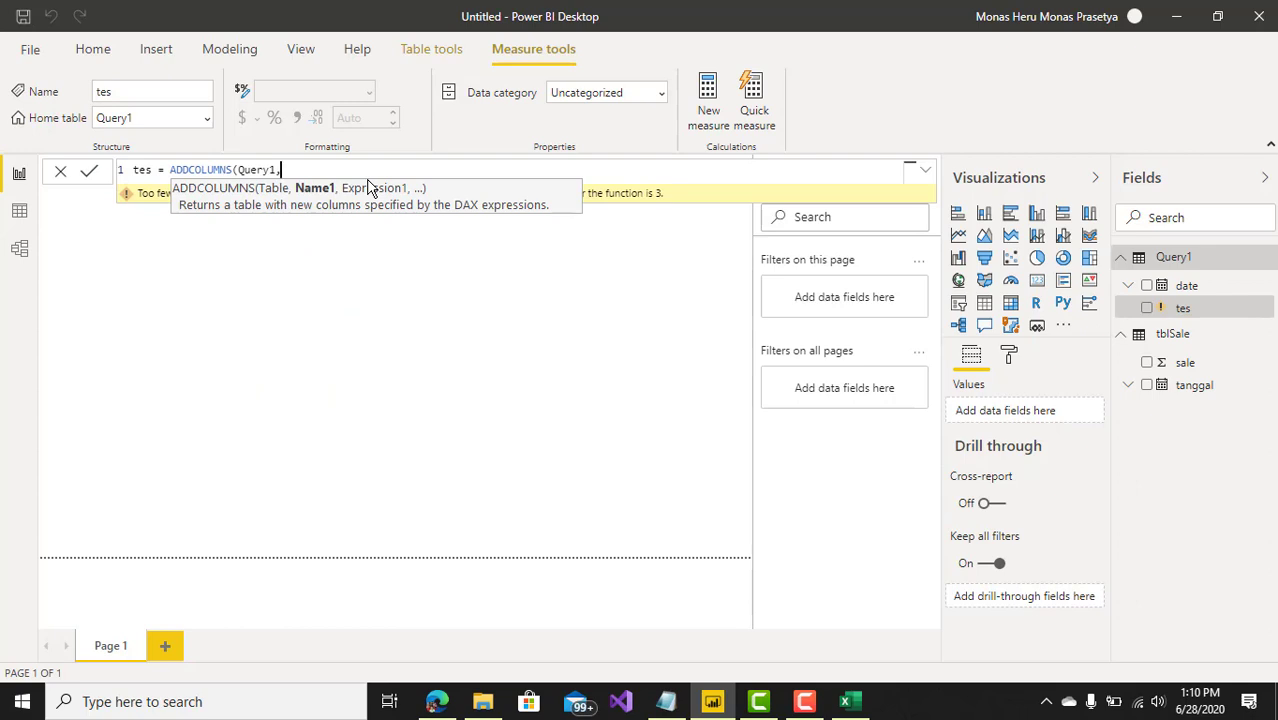
pyautogui.write('"')
pyautogui.write('Bula')
pyautogui.write('n",')
pyautogui.write('"')
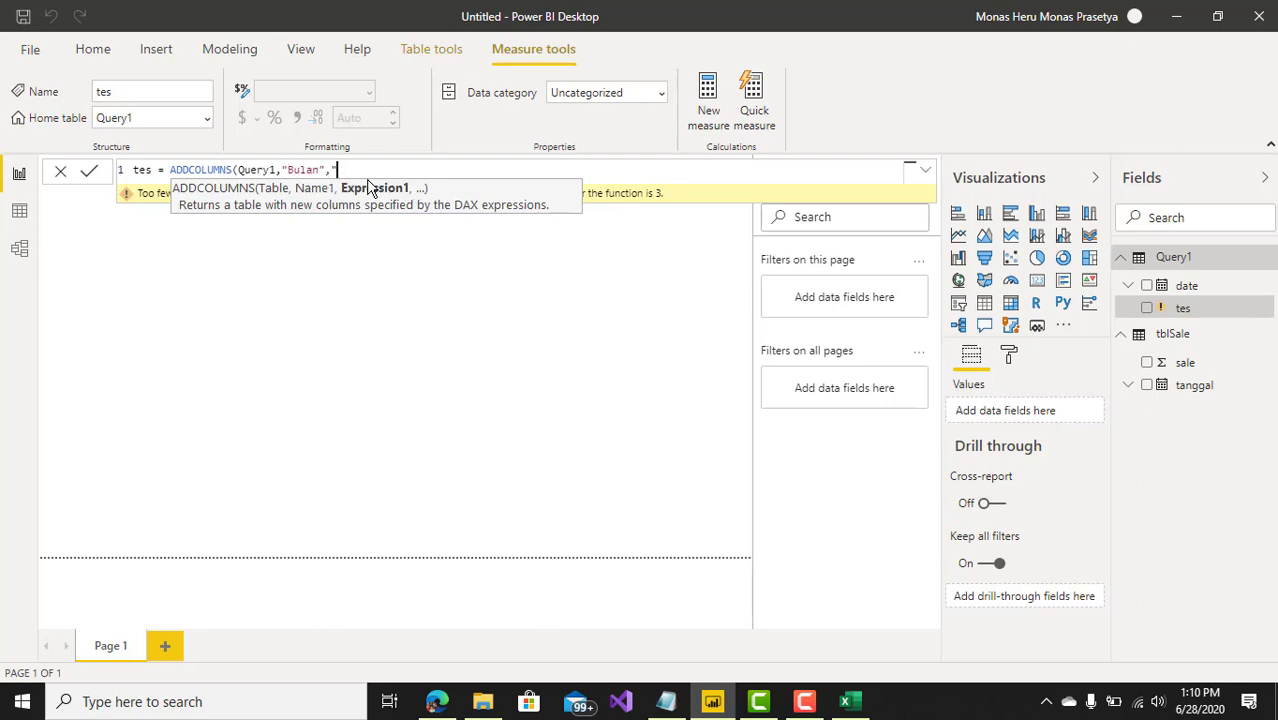
pyautogui.write('For')
pyautogui.press('BackSpace')
pyautogui.press('BackSpace')
pyautogui.press('BackSpace')
pyautogui.press('BackSpace')
pyautogui.write('FORMAT(')
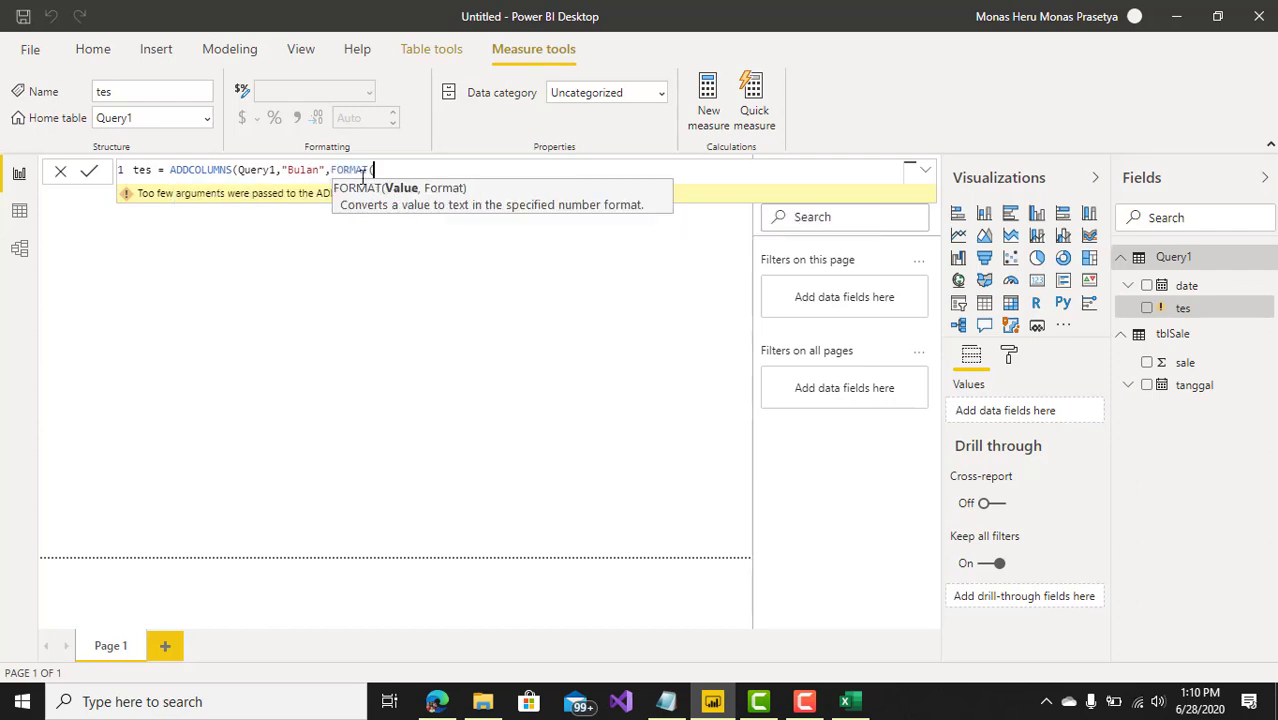
pyautogui.write('qu')
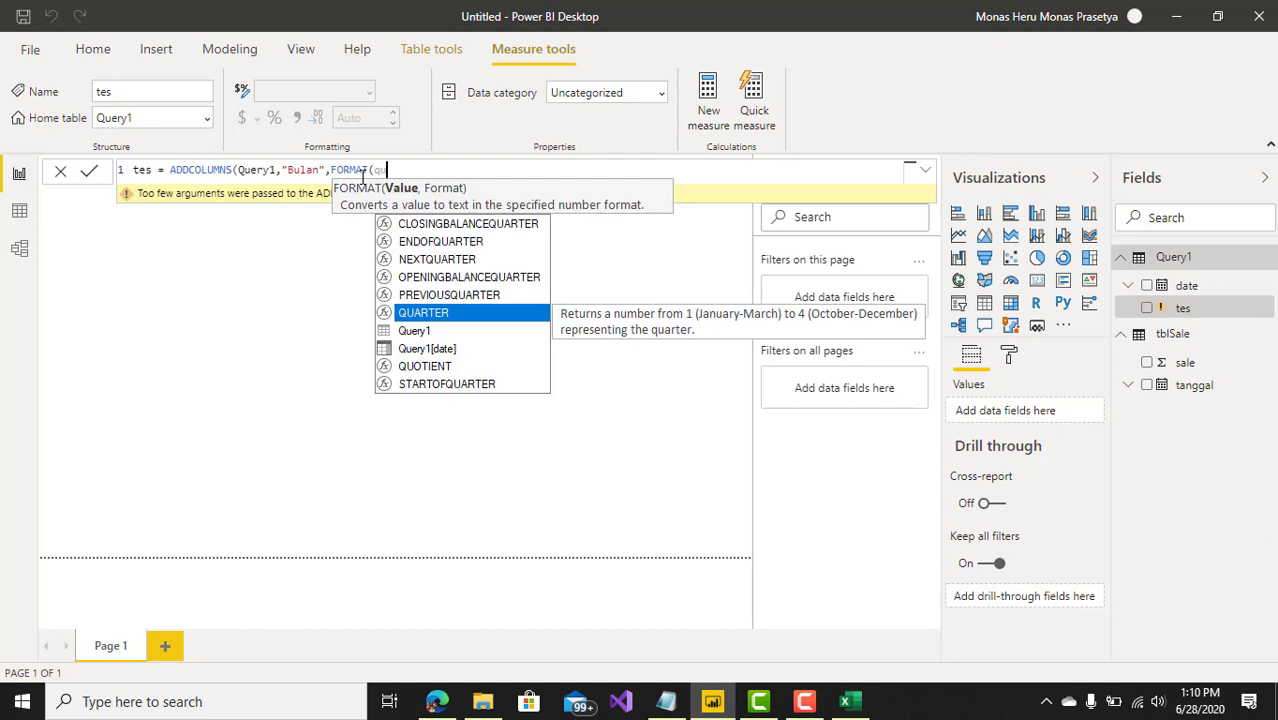
pyautogui.press('Down')
pyautogui.press('Down')
pyautogui.press('Tab')
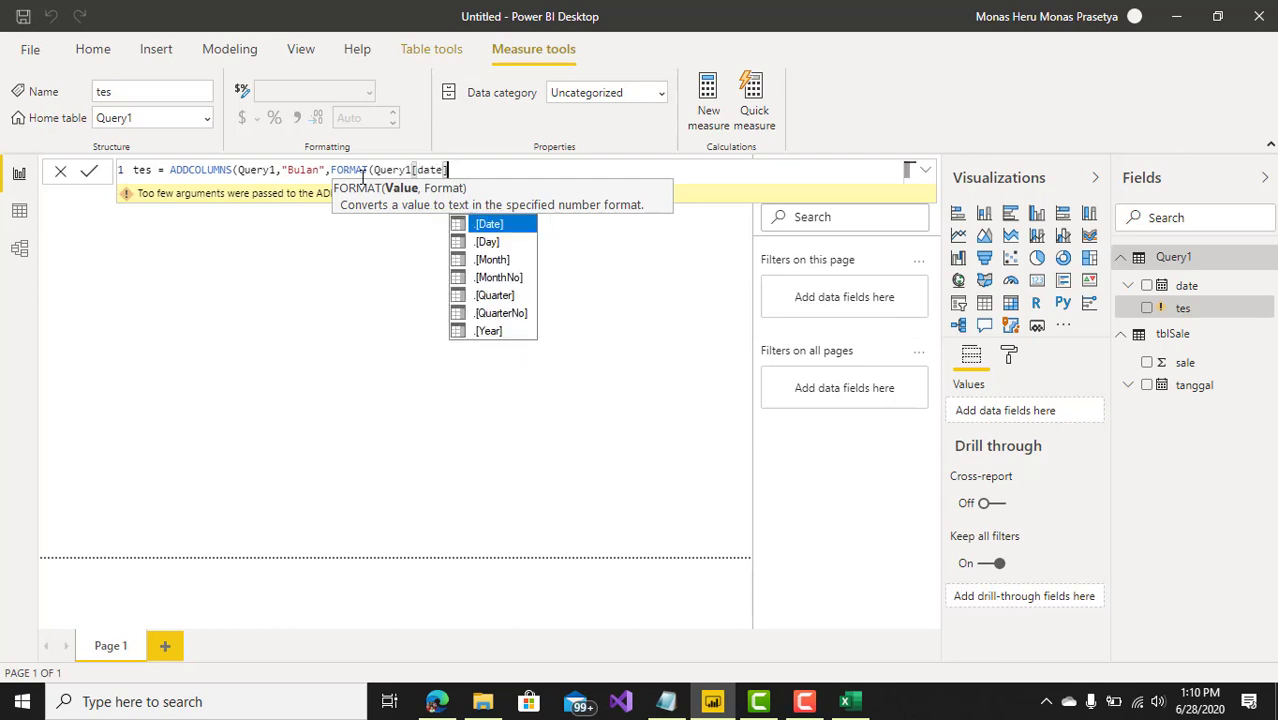
pyautogui.write(',"')
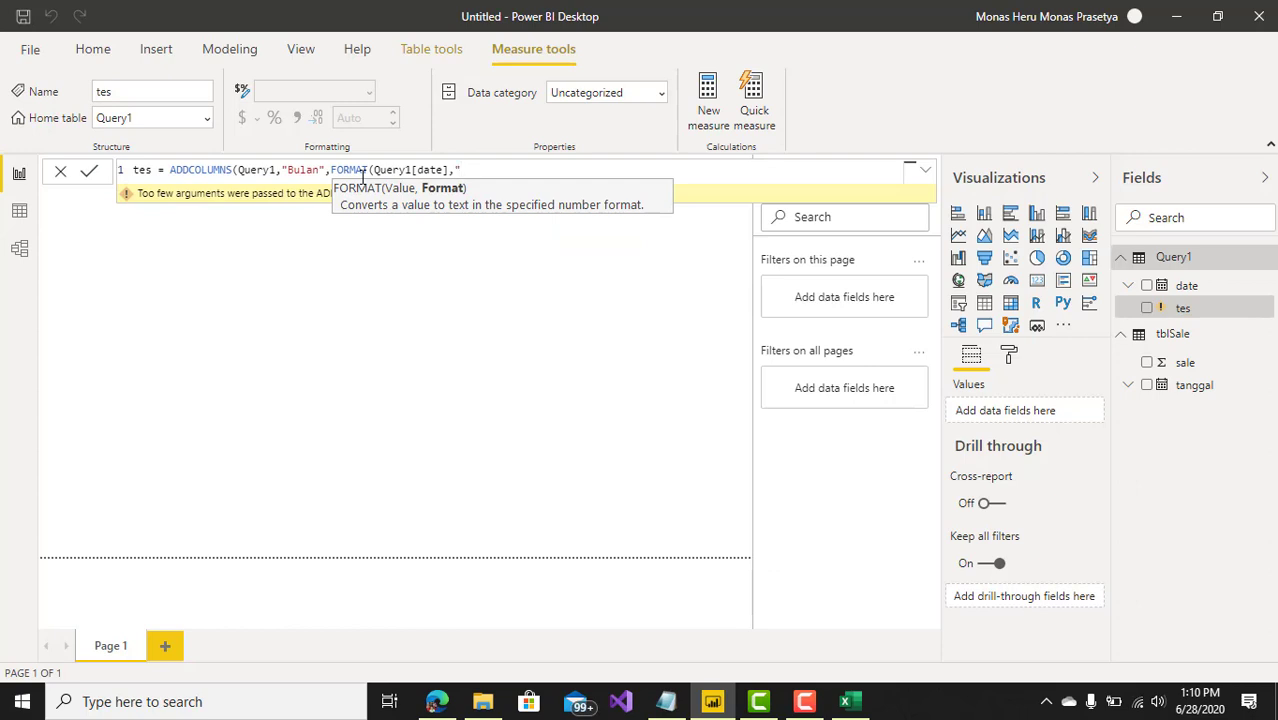
pyautogui.write('mm"')
pyautogui.write(')')
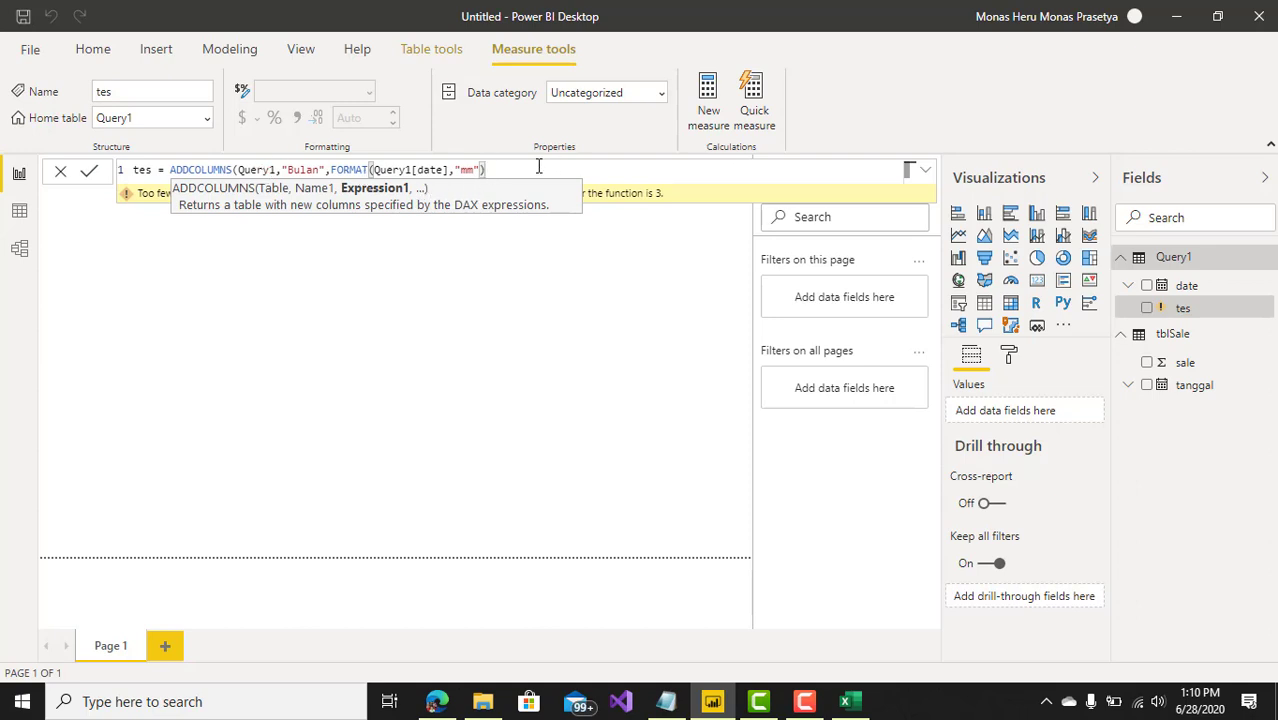
pyautogui.press('Escape')
pyautogui.press('Return')
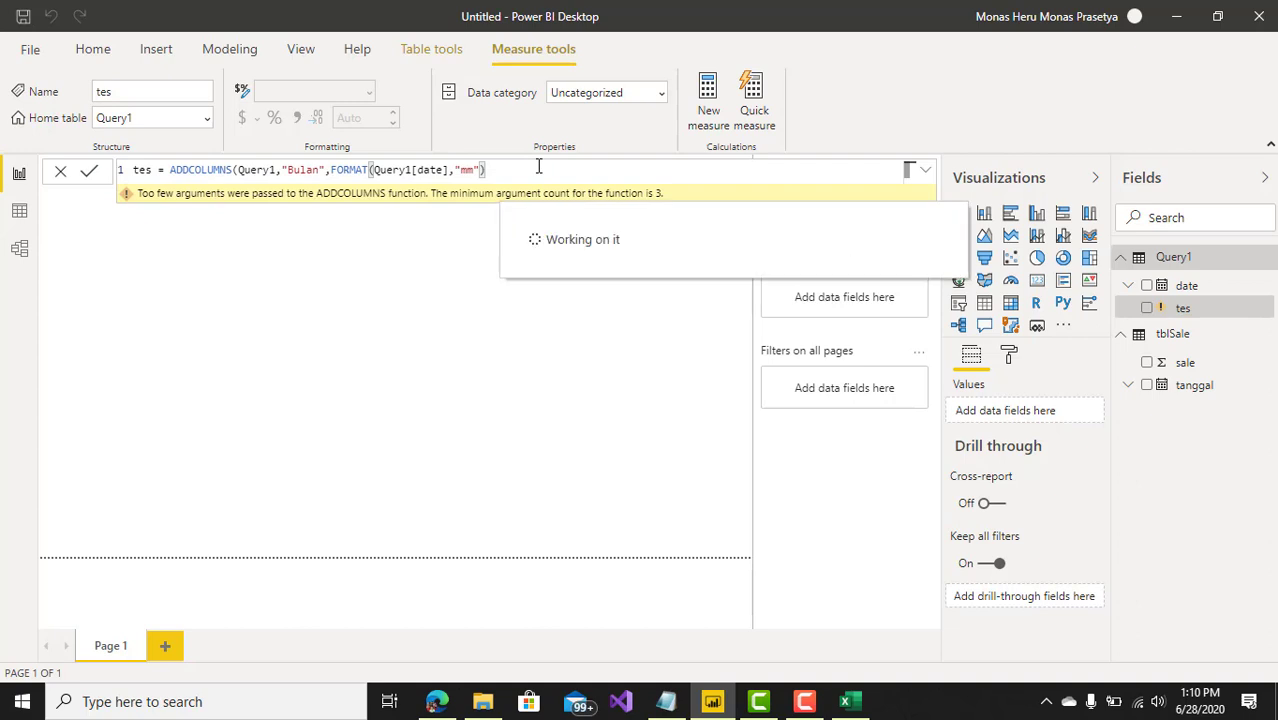
# Revise the formula to ADDCOLUMNS(Query1,"Bulan",FORMAT([date],"mm")), which fails as non-scalar
pyautogui.write(')')
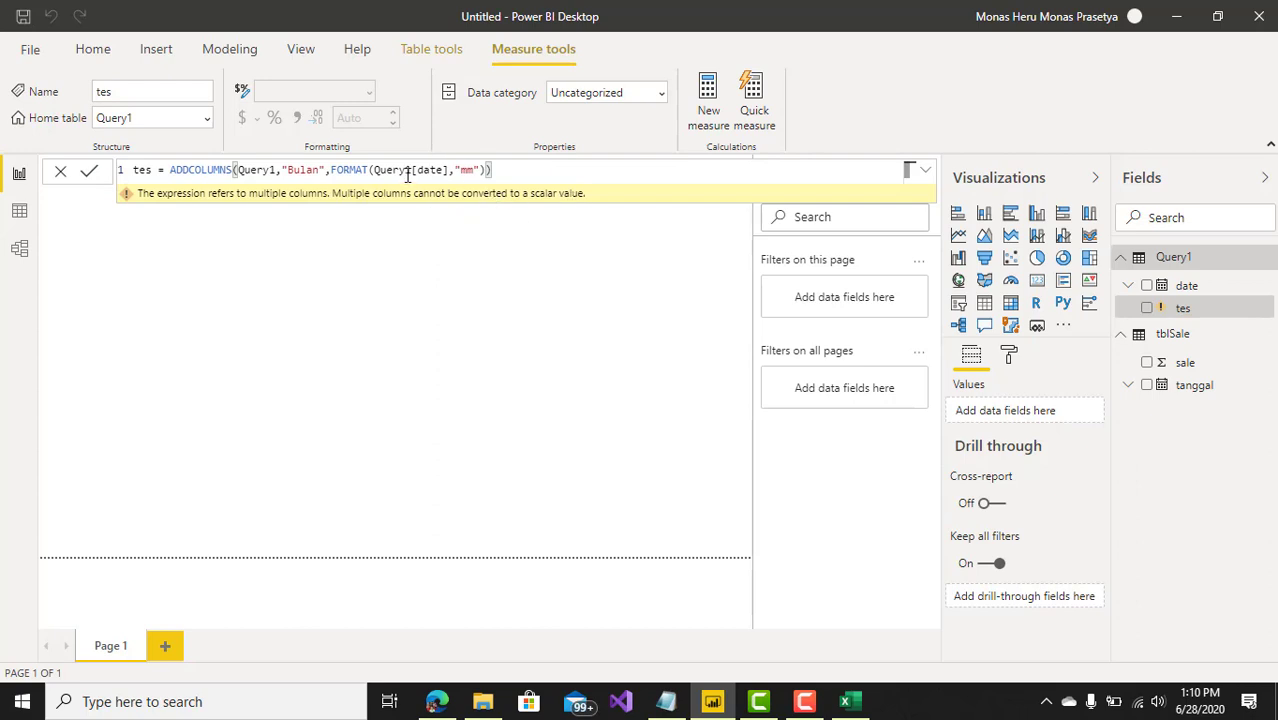
pyautogui.click(274, 171)
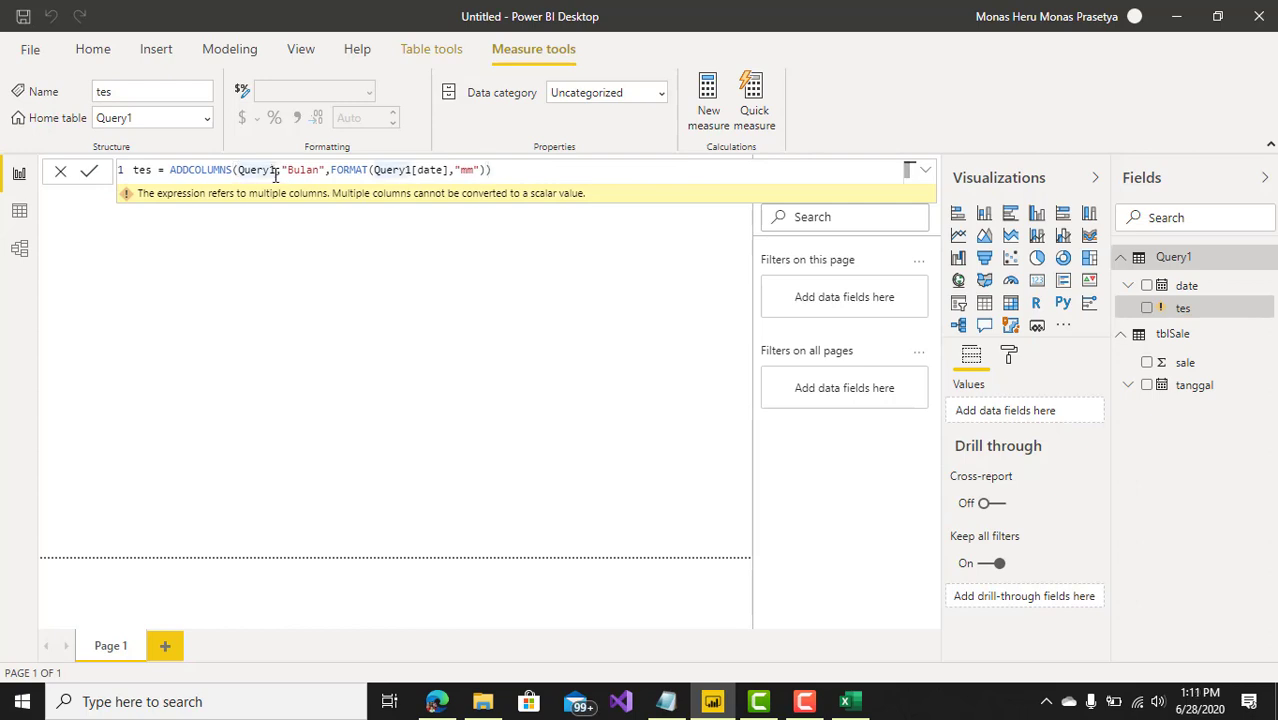
pyautogui.press('BackSpace')
pyautogui.press('BackSpace')
pyautogui.press('BackSpace')
pyautogui.press('BackSpace')
pyautogui.press('BackSpace')
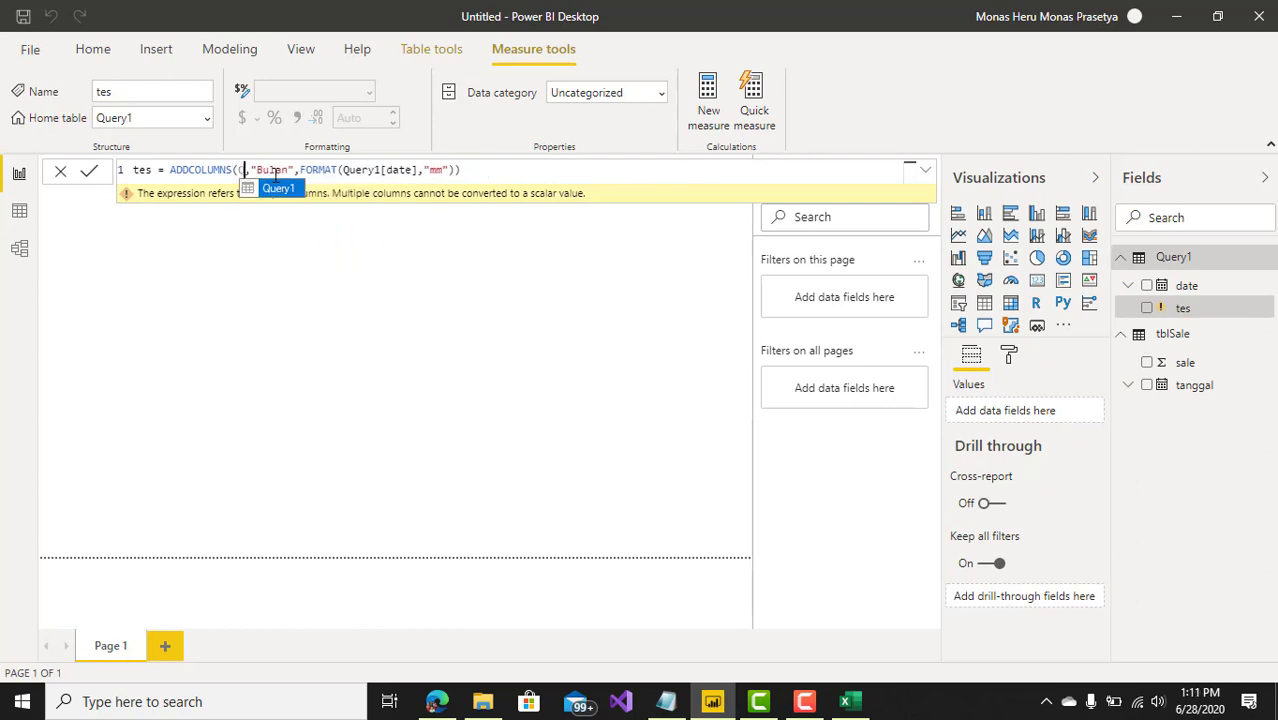
pyautogui.press('BackSpace')
pyautogui.write('[da')
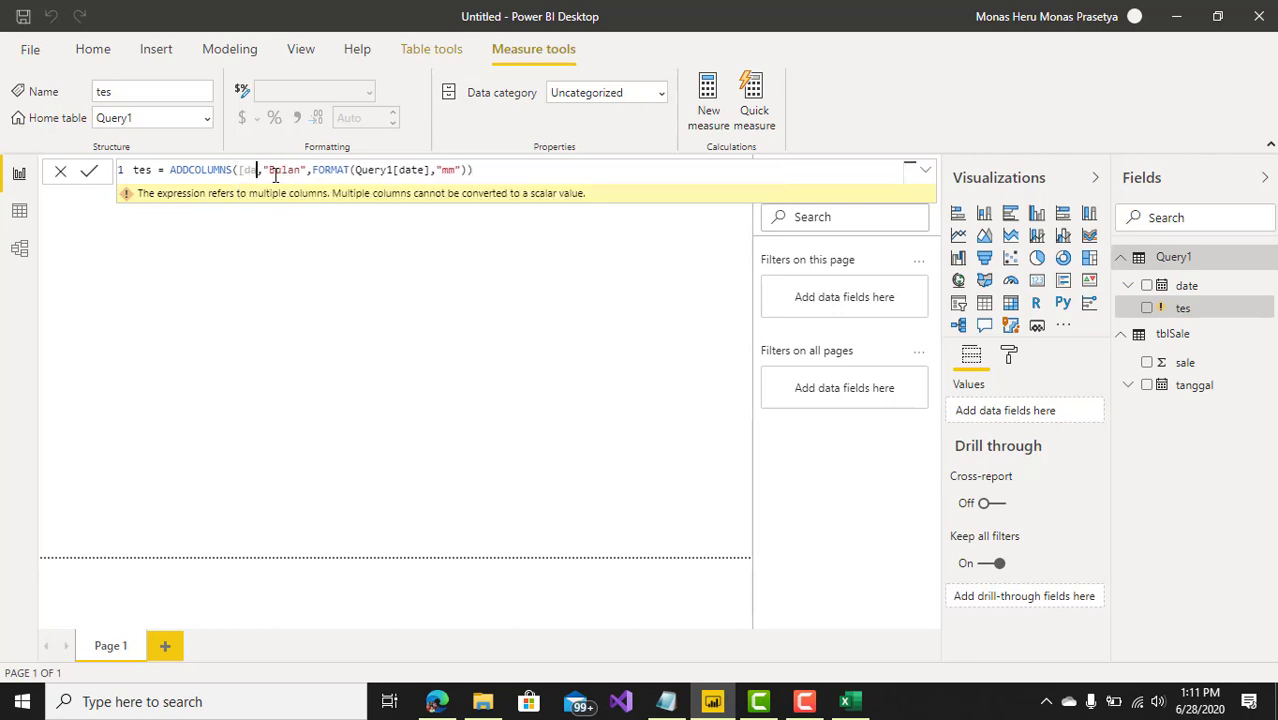
pyautogui.write('te]')
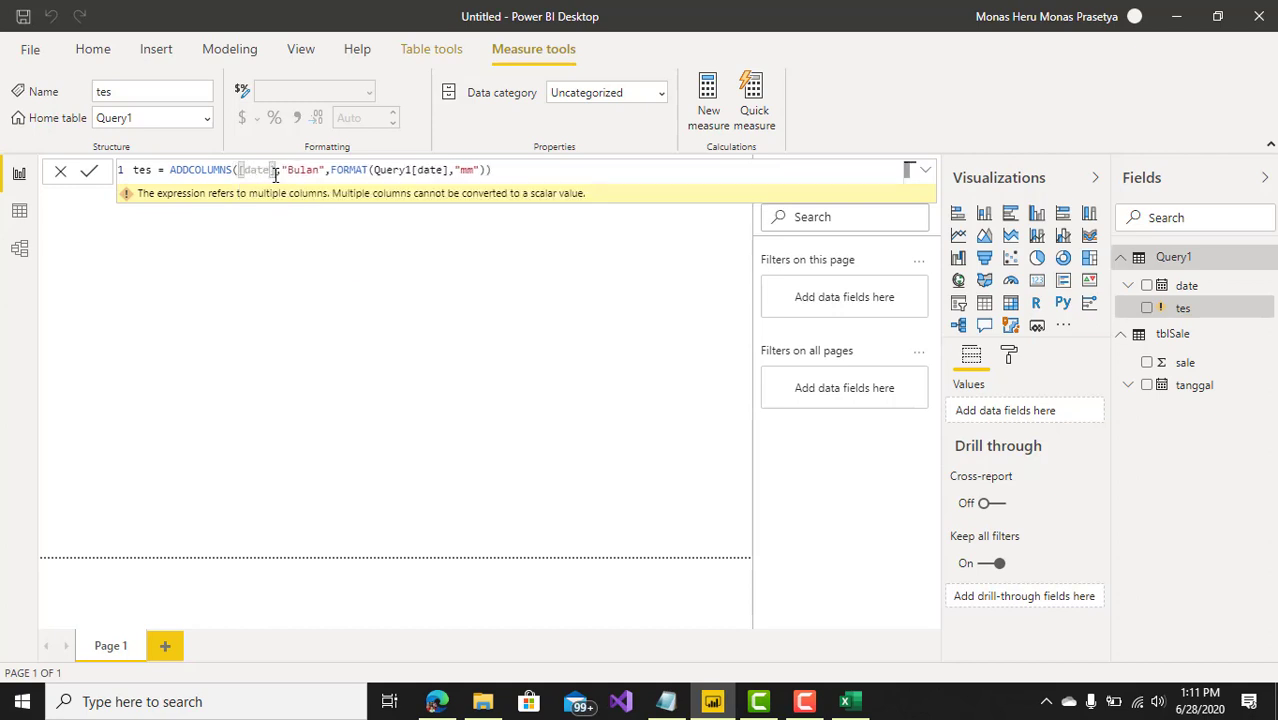
pyautogui.click(520, 168)
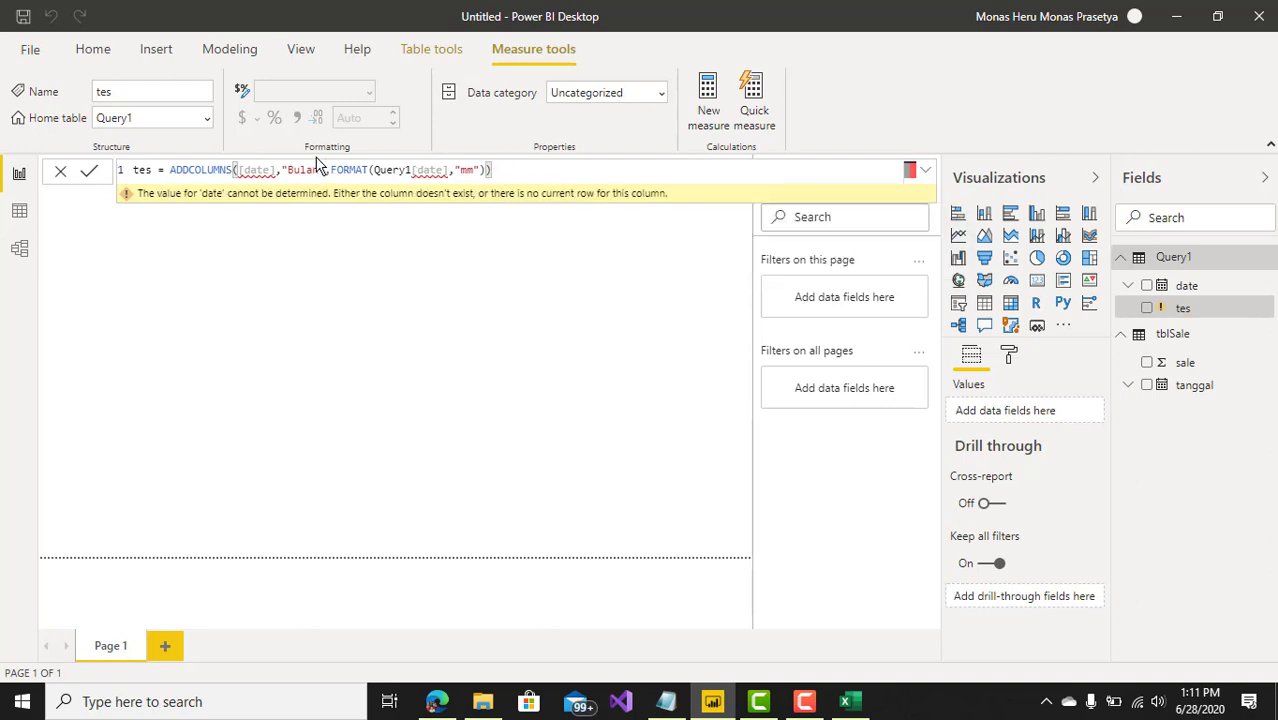
pyautogui.click(276, 170)
pyautogui.press('BackSpace')
pyautogui.press('BackSpace')
pyautogui.press('BackSpace')
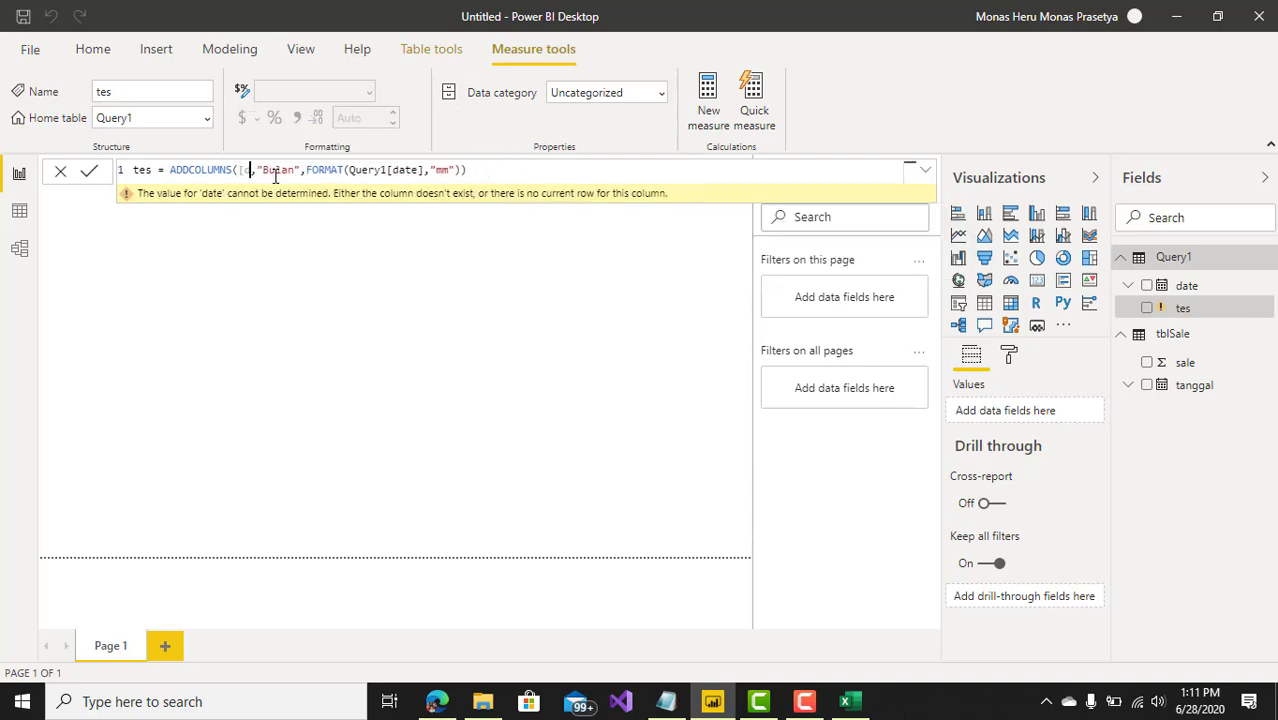
pyautogui.hotkey('ctrl', 'space')
pyautogui.write('Query1')
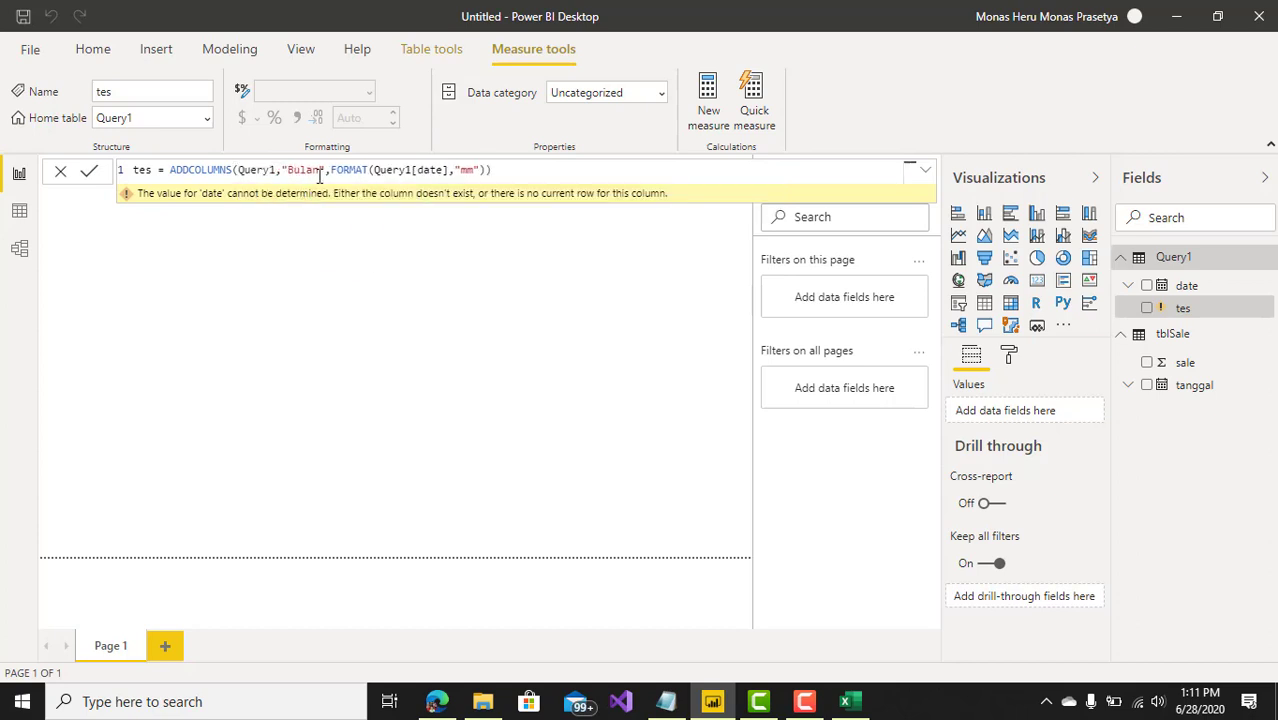
pyautogui.click(410, 170)
pyautogui.press('BackSpace')
pyautogui.press('BackSpace')
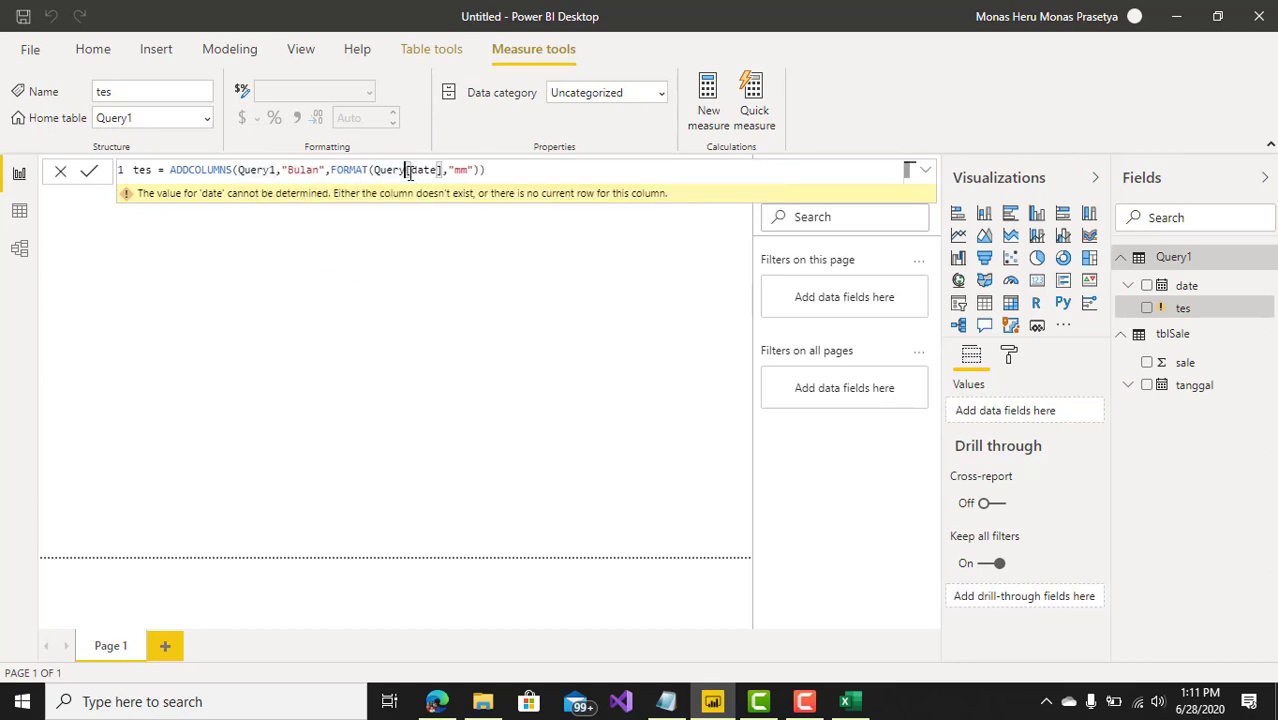
pyautogui.press('BackSpace')
pyautogui.press('BackSpace')
pyautogui.press('BackSpace')
pyautogui.press('BackSpace')
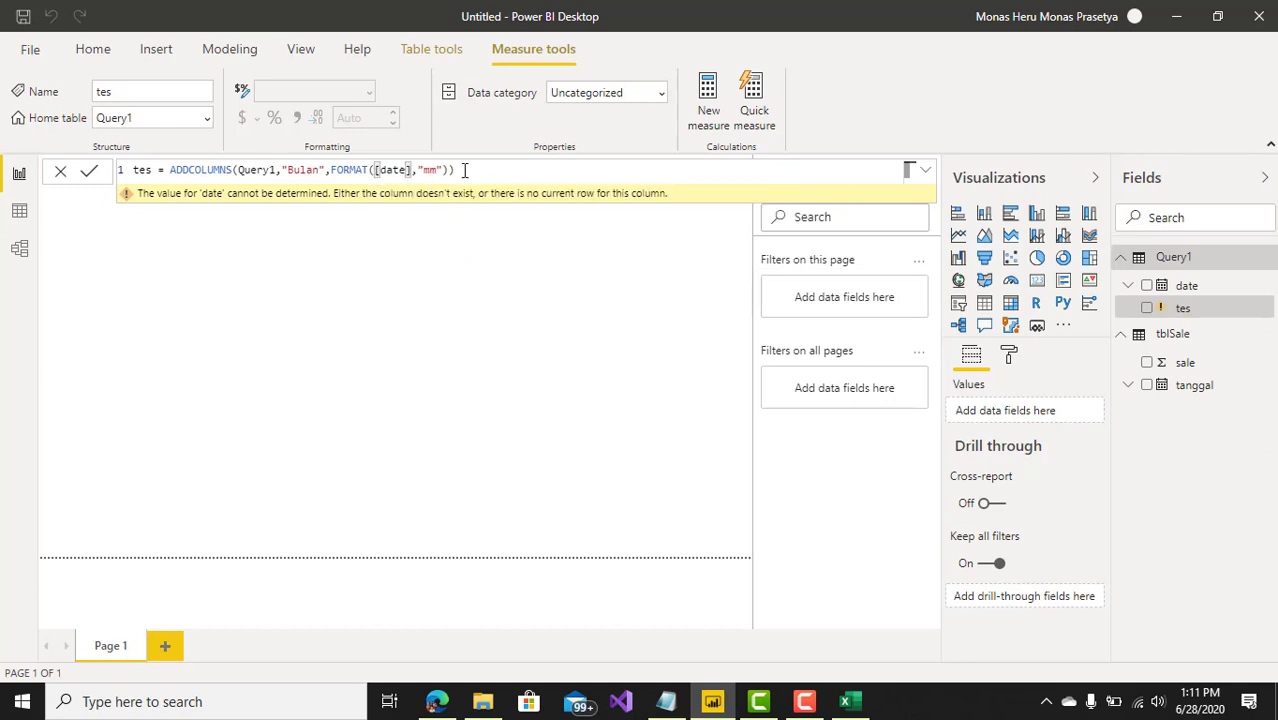
pyautogui.click(465, 171)
pyautogui.press('Return')
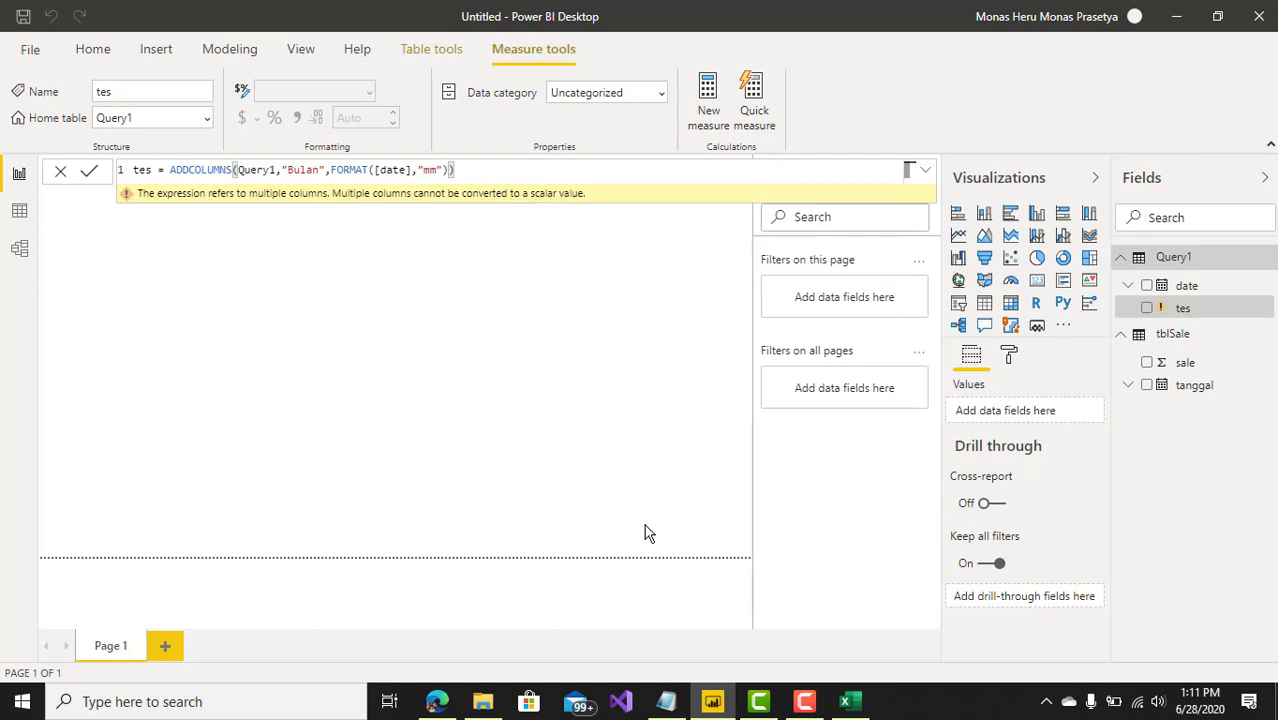
pyautogui.click(804, 701)
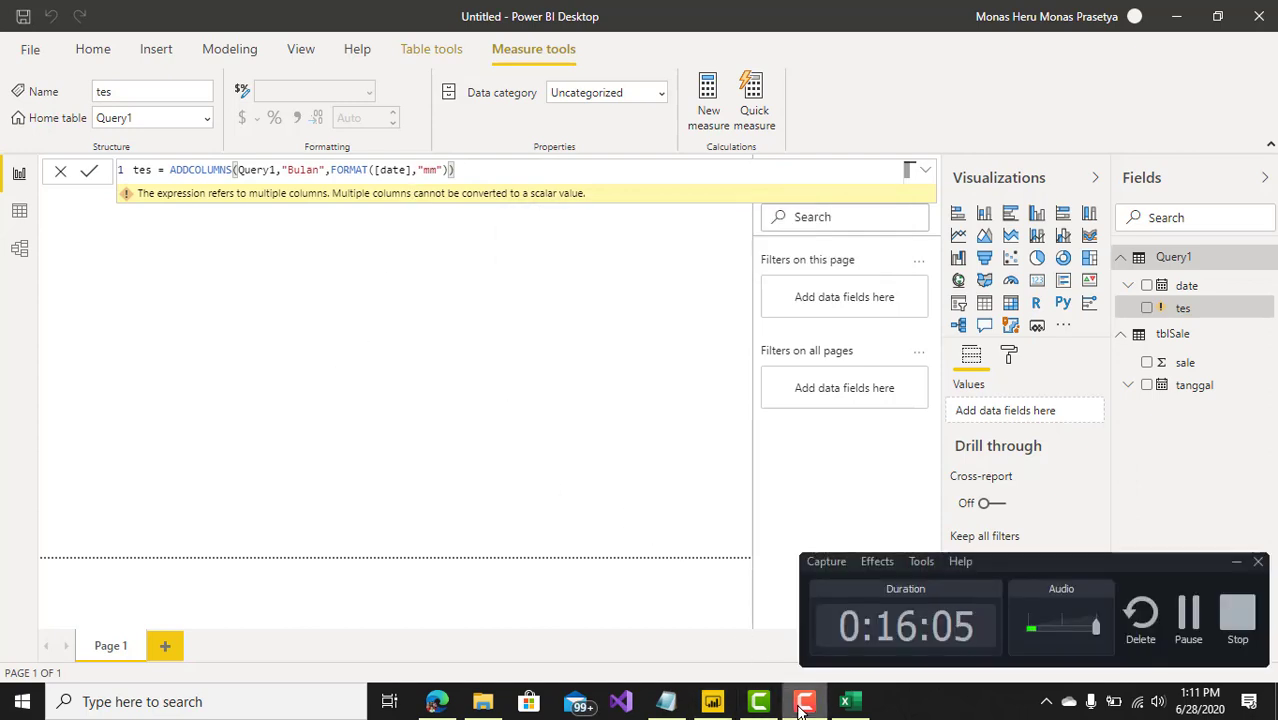
# Clear the new measure's formula text and close the formula editor
pyautogui.click(1190, 612)
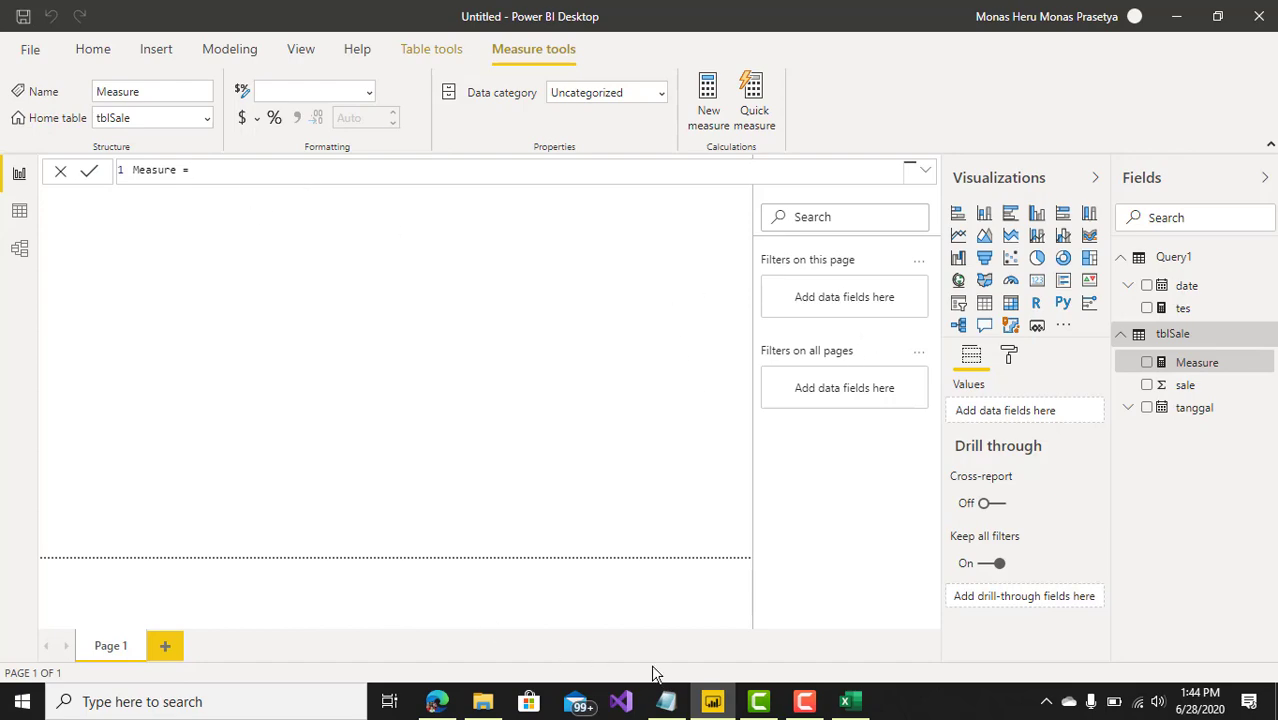
pyautogui.click(717, 706)
pyautogui.click(717, 706)
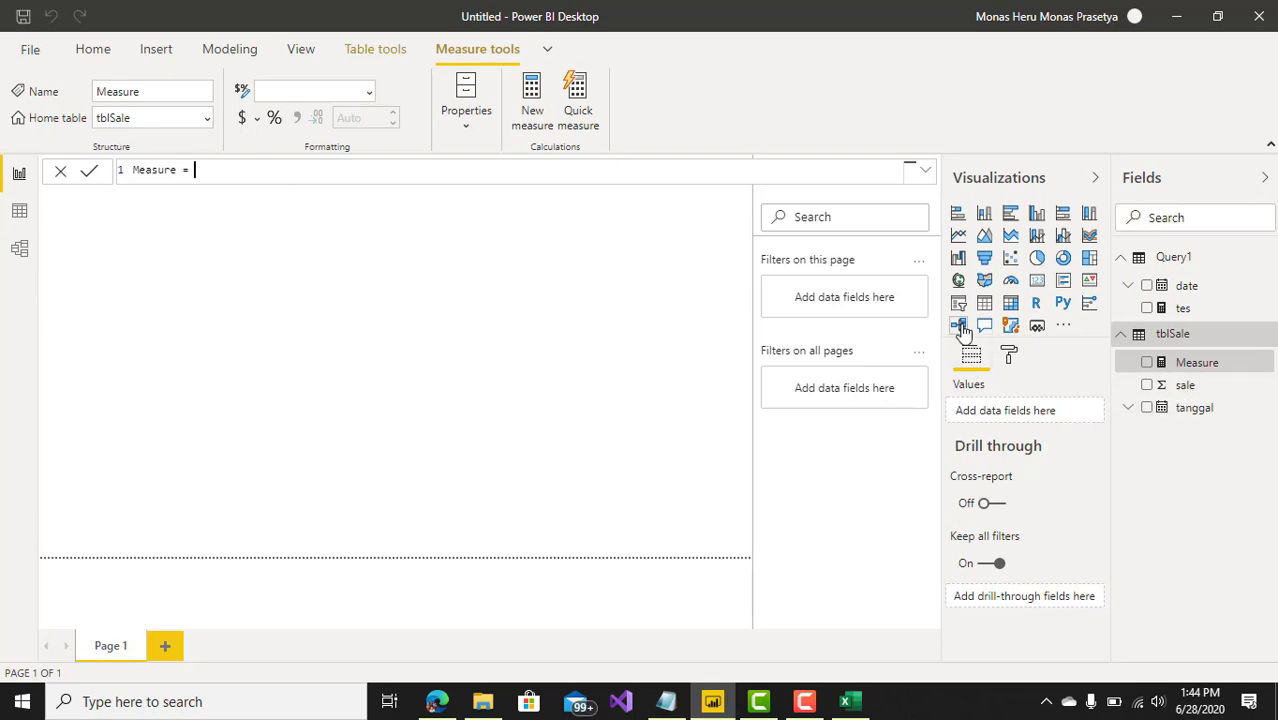
pyautogui.press('BackSpace')
pyautogui.press('BackSpace')
pyautogui.press('BackSpace')
pyautogui.press('BackSpace')
pyautogui.click(735, 323)
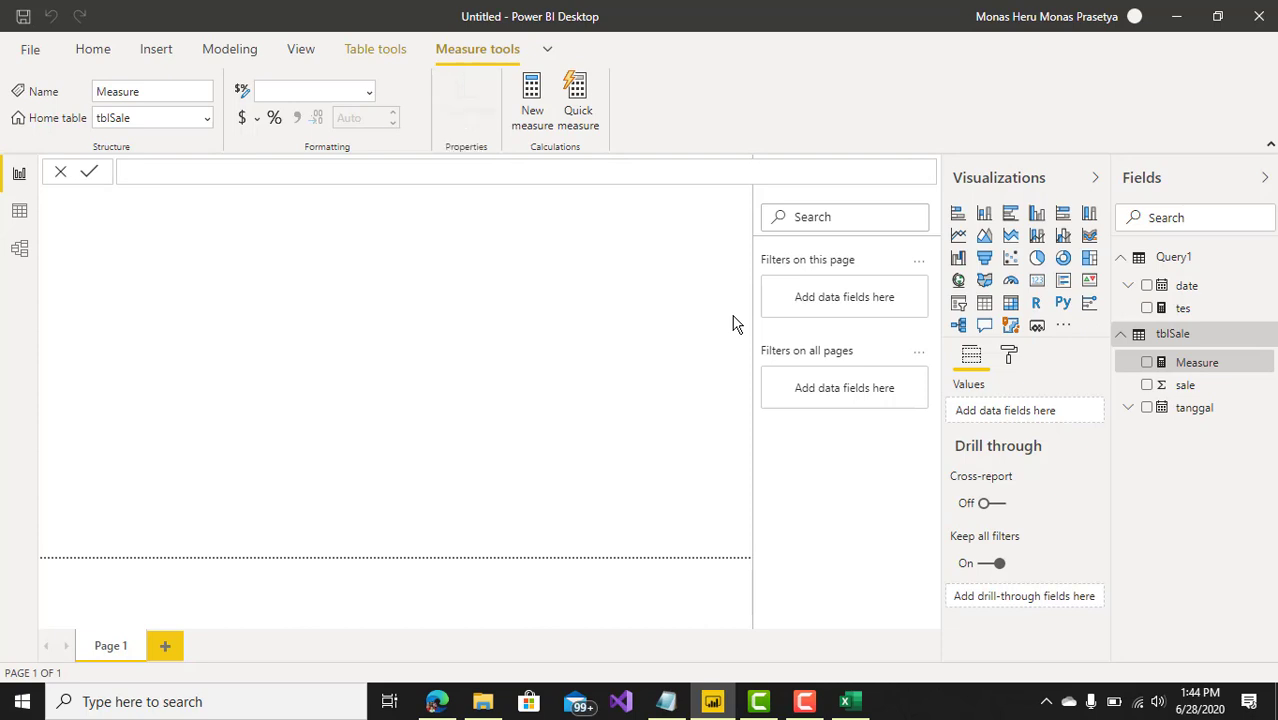
pyautogui.click(385, 313)
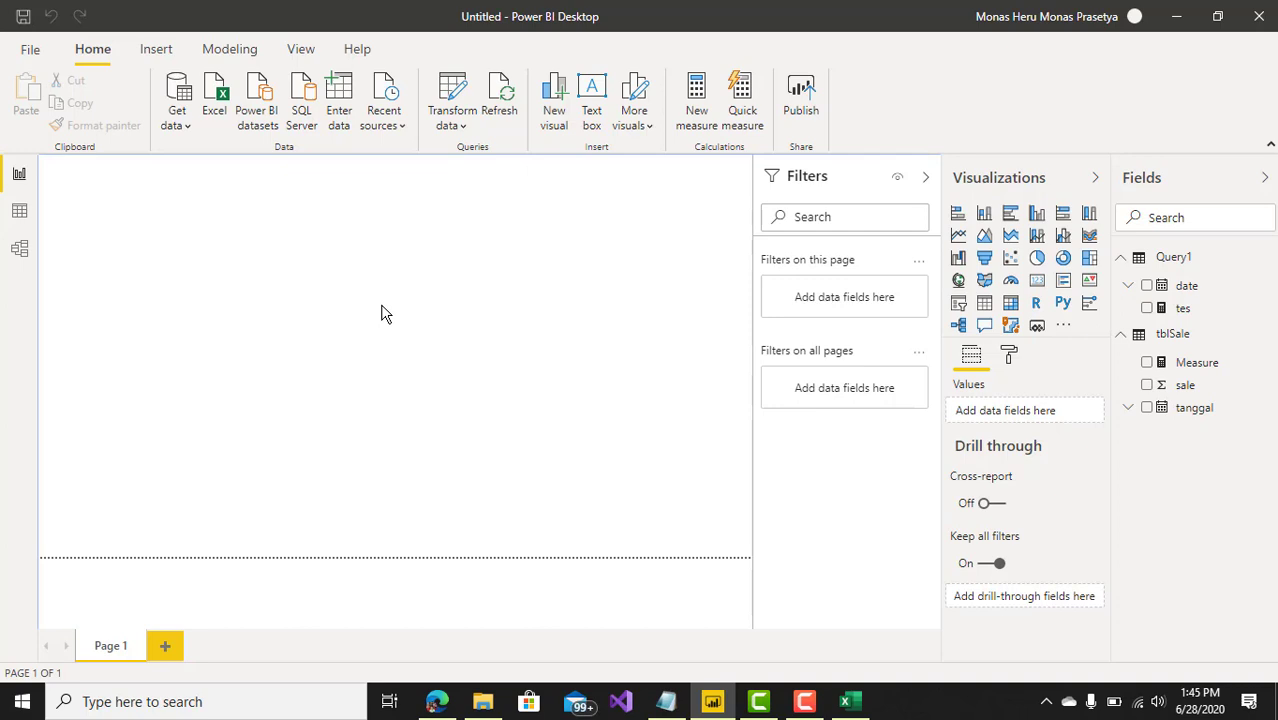
# Start a new empty calculated table, then switch to the DAX Fridays ADDCOLUMNS video in Edge
pyautogui.click(1187, 287)
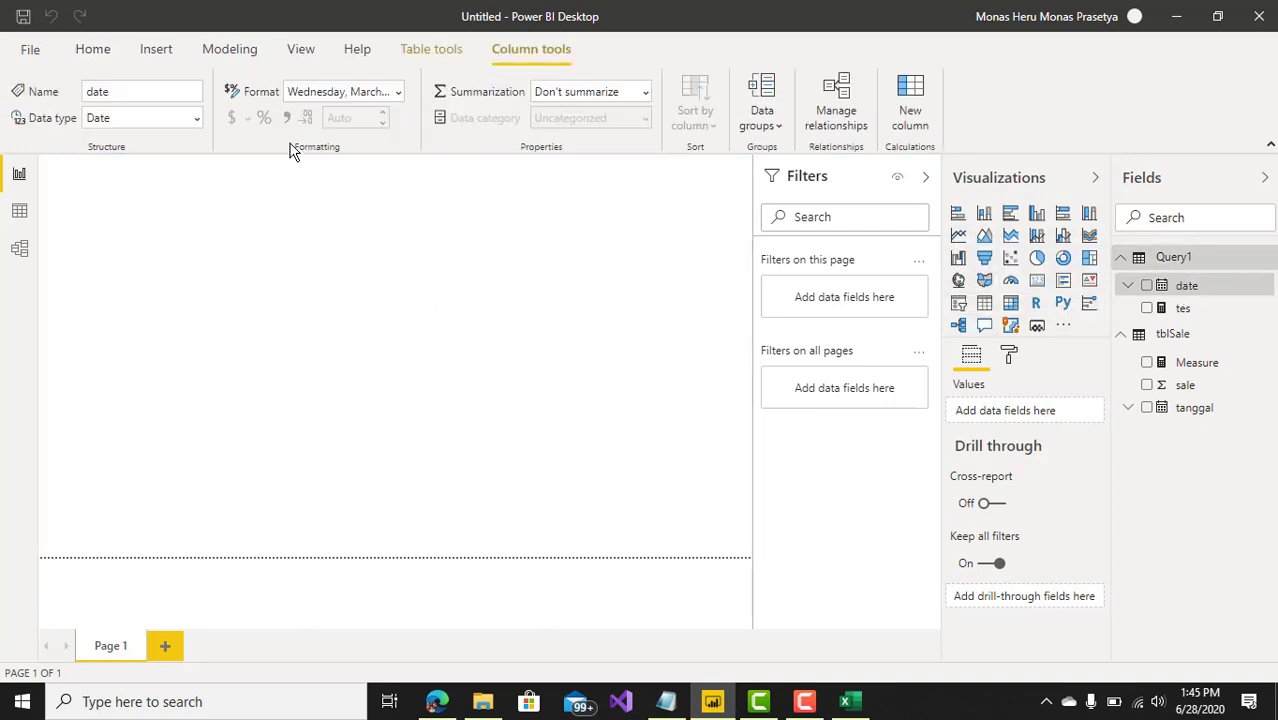
pyautogui.click(97, 54)
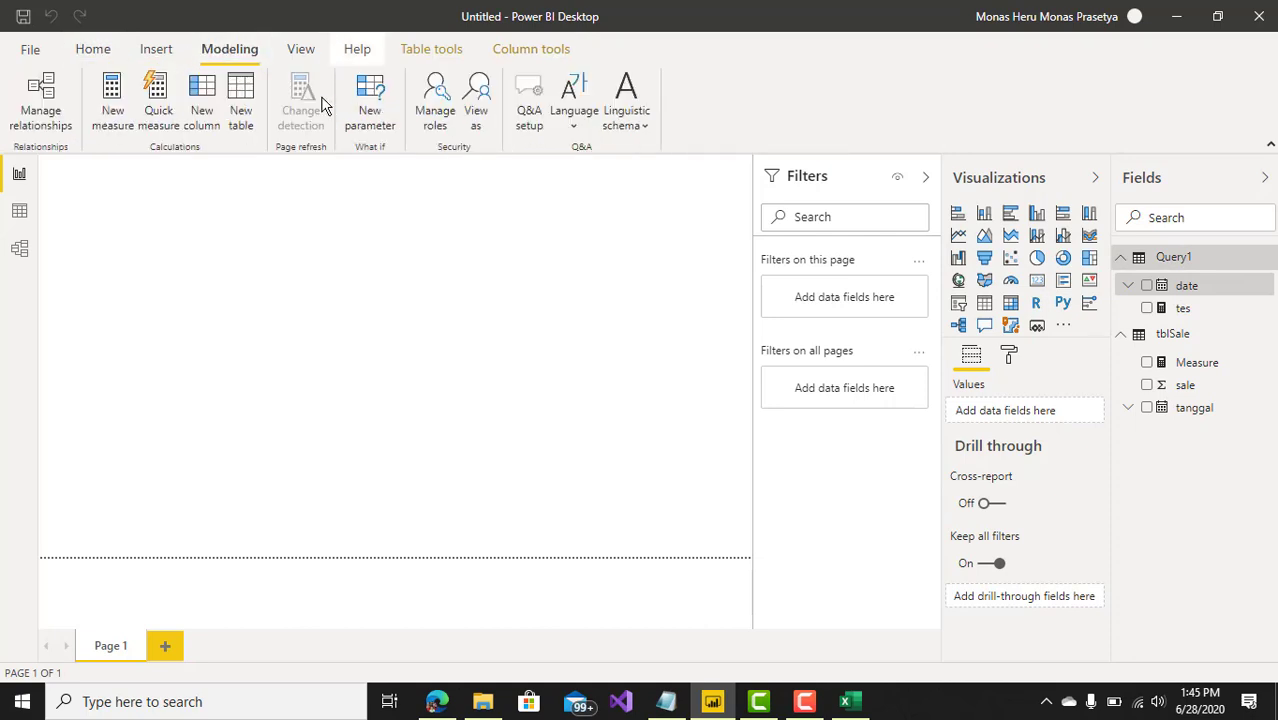
pyautogui.click(249, 113)
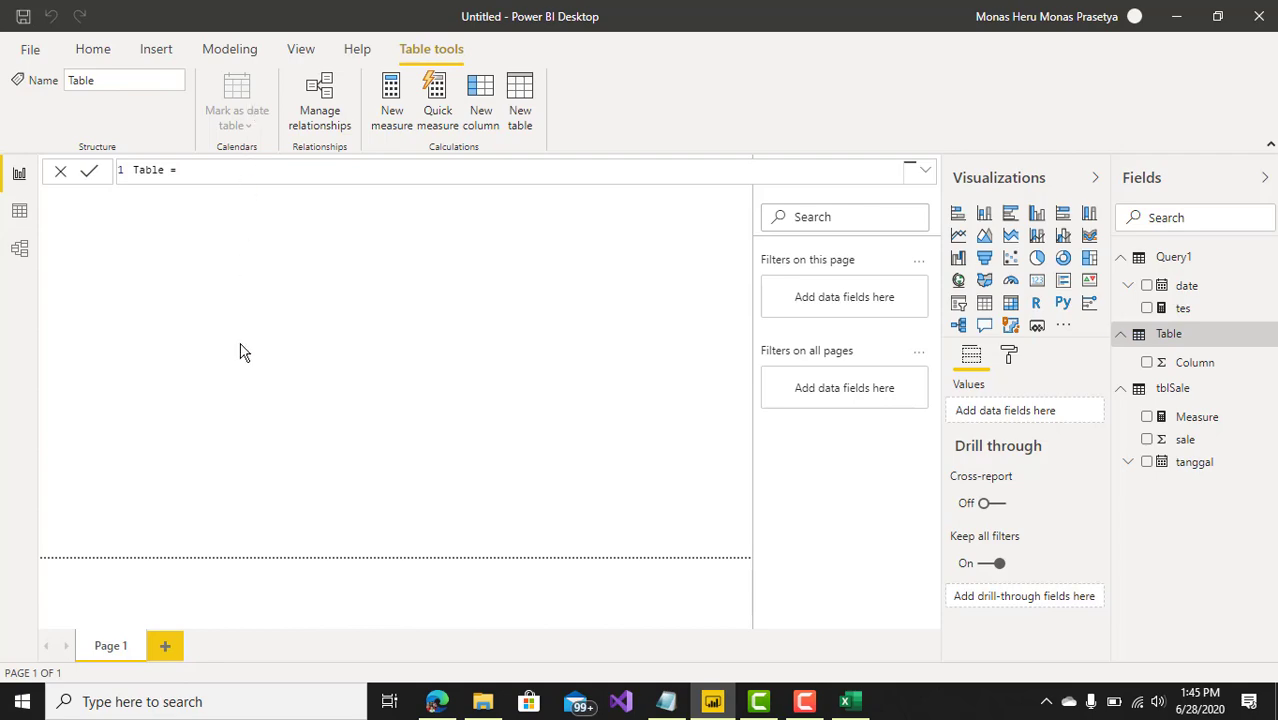
pyautogui.click(437, 701)
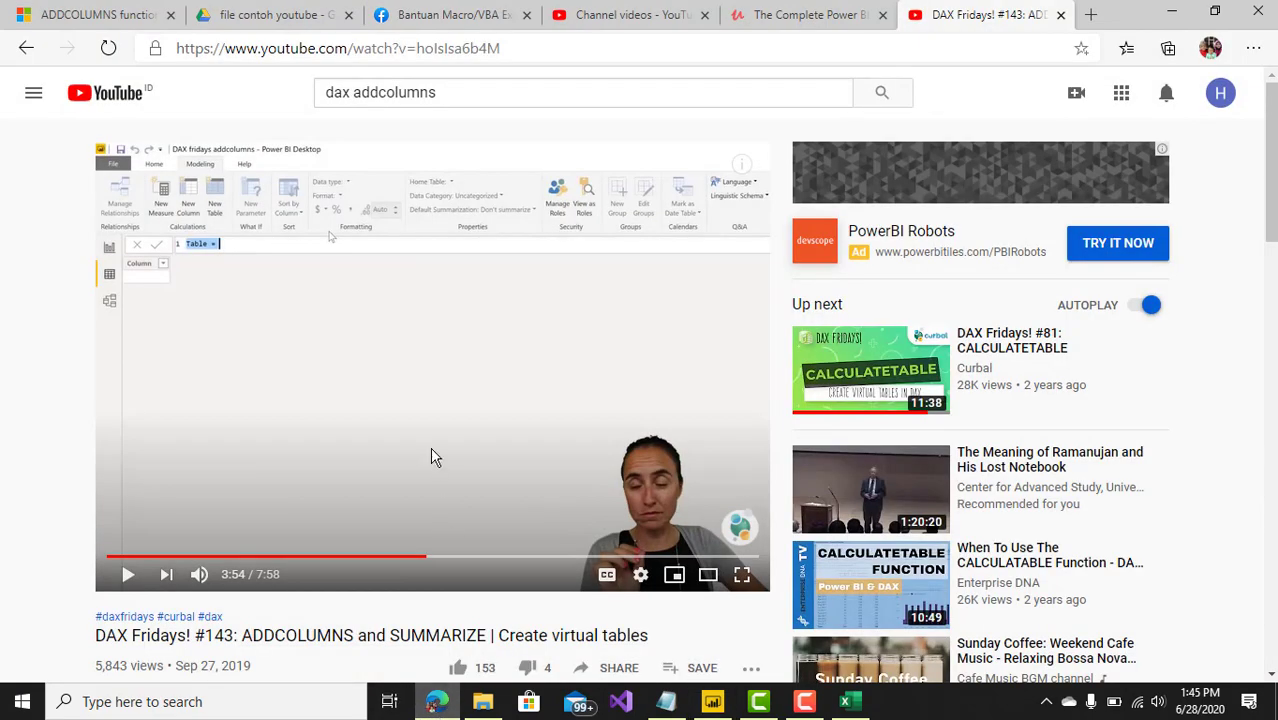
# Read the ADDCOLUMNS Parameters section in Microsoft Docs, then return to Power BI Desktop
pyautogui.click(95, 12)
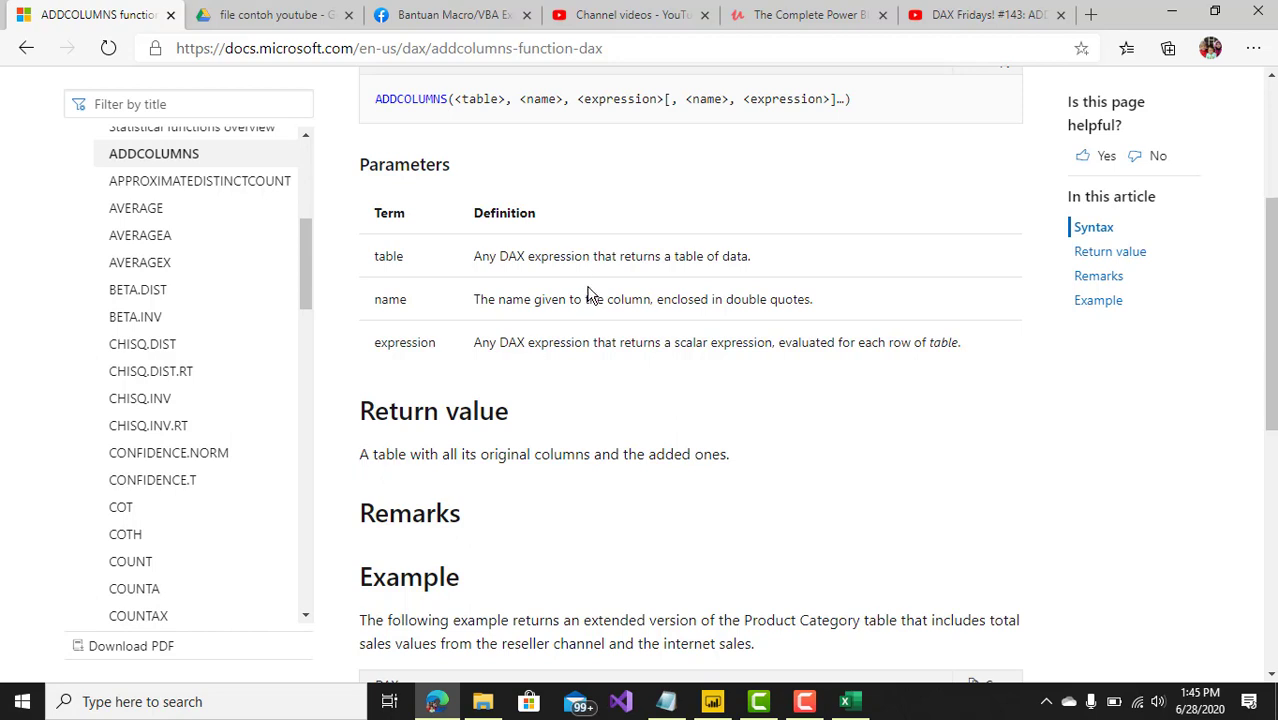
pyautogui.click(712, 701)
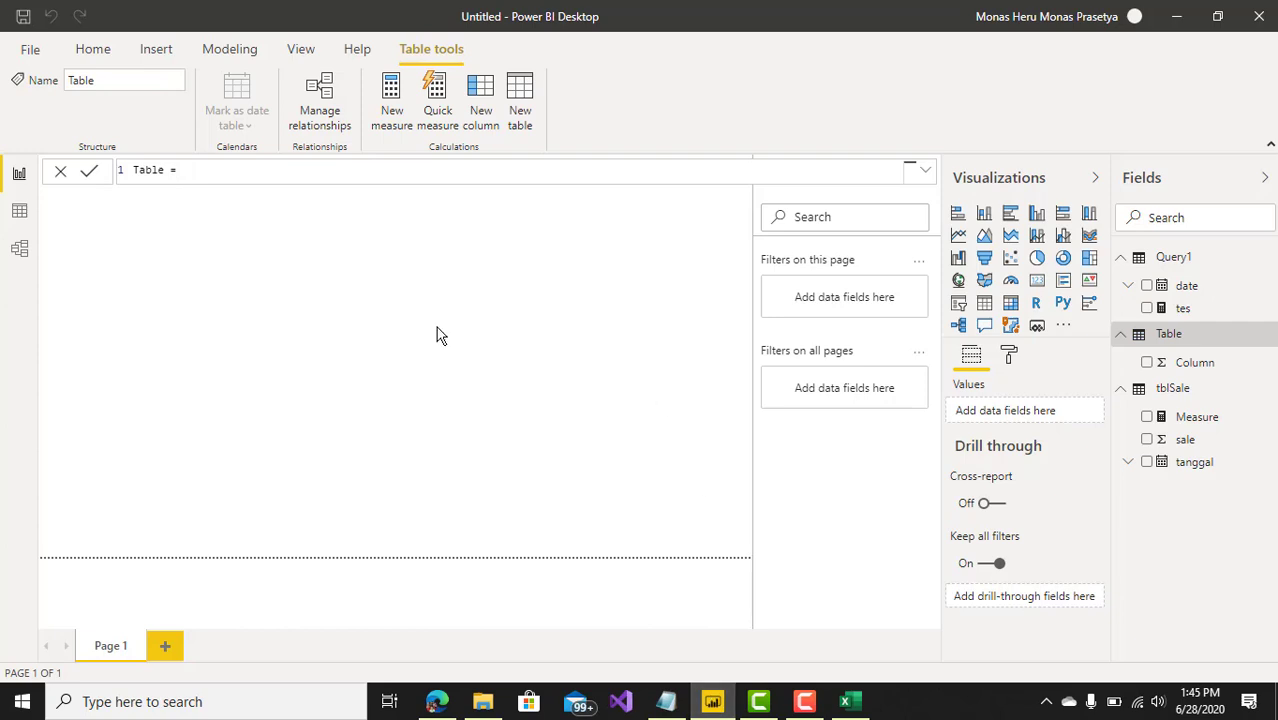
# Start a fresh calculated table beginning with ADDCOLUMNS over Query1
pyautogui.click(229, 49)
pyautogui.click(242, 118)
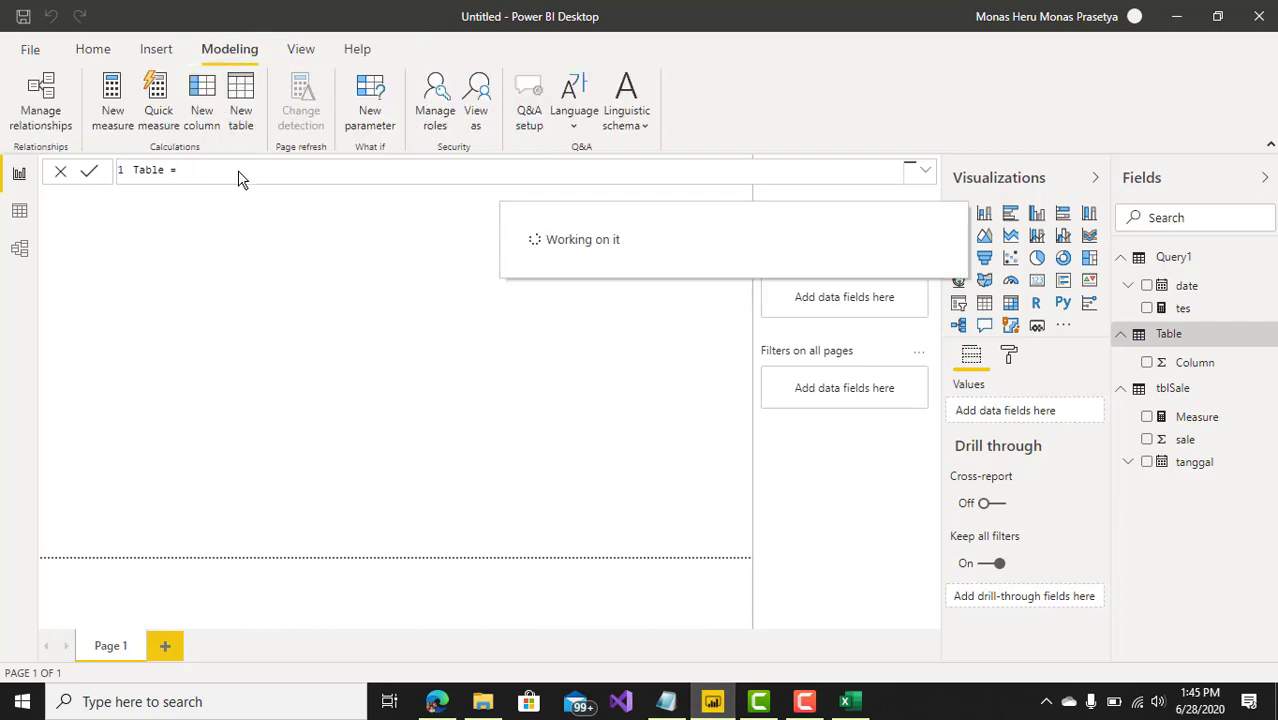
pyautogui.press('Escape')
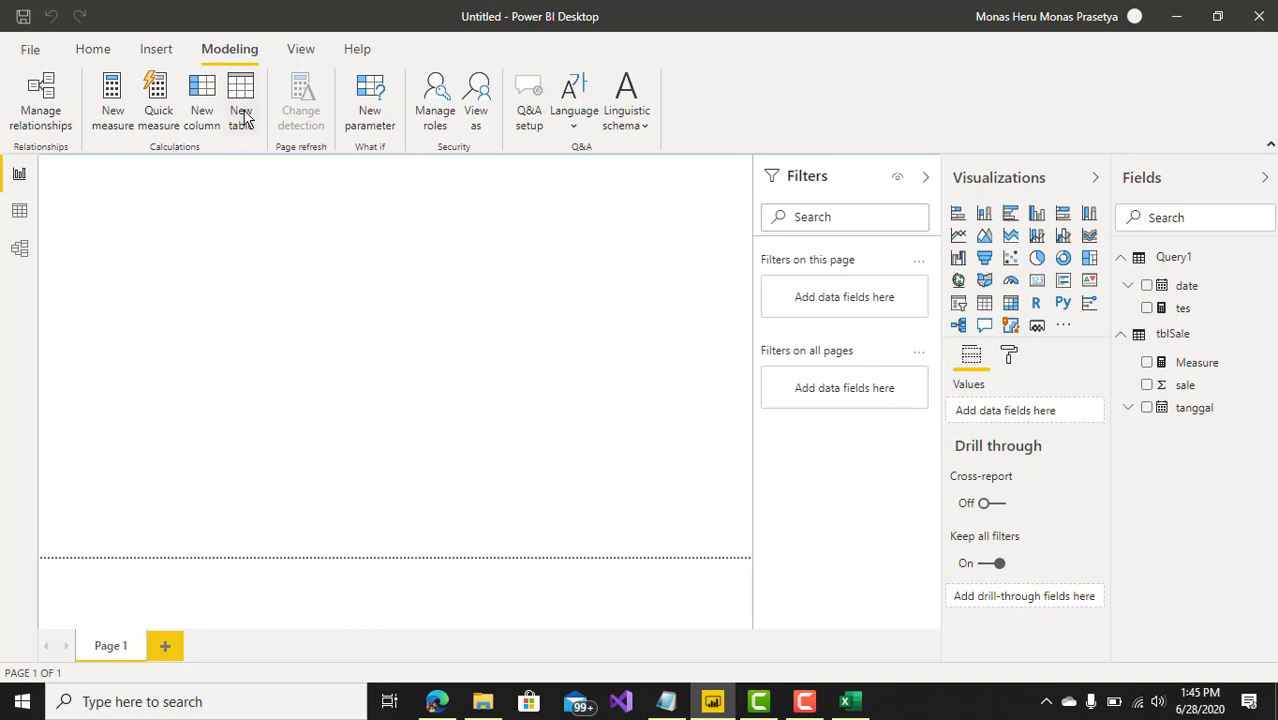
pyautogui.click(242, 118)
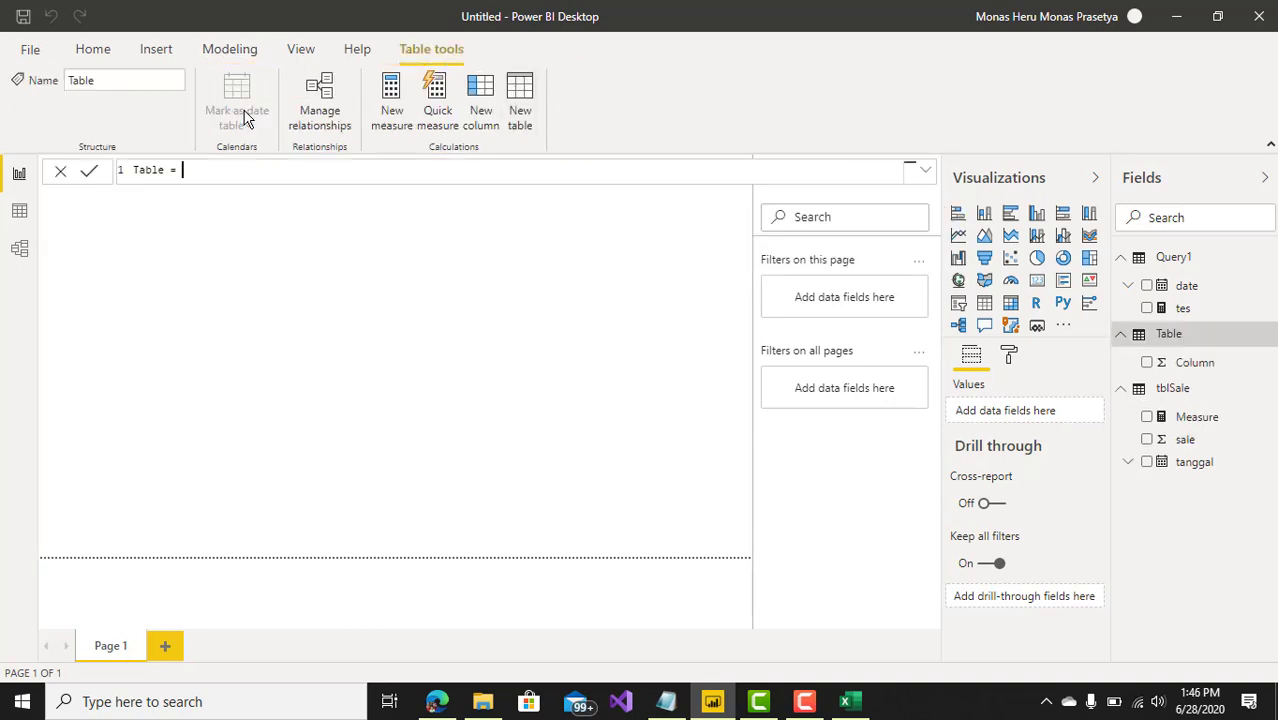
pyautogui.write('ADD')
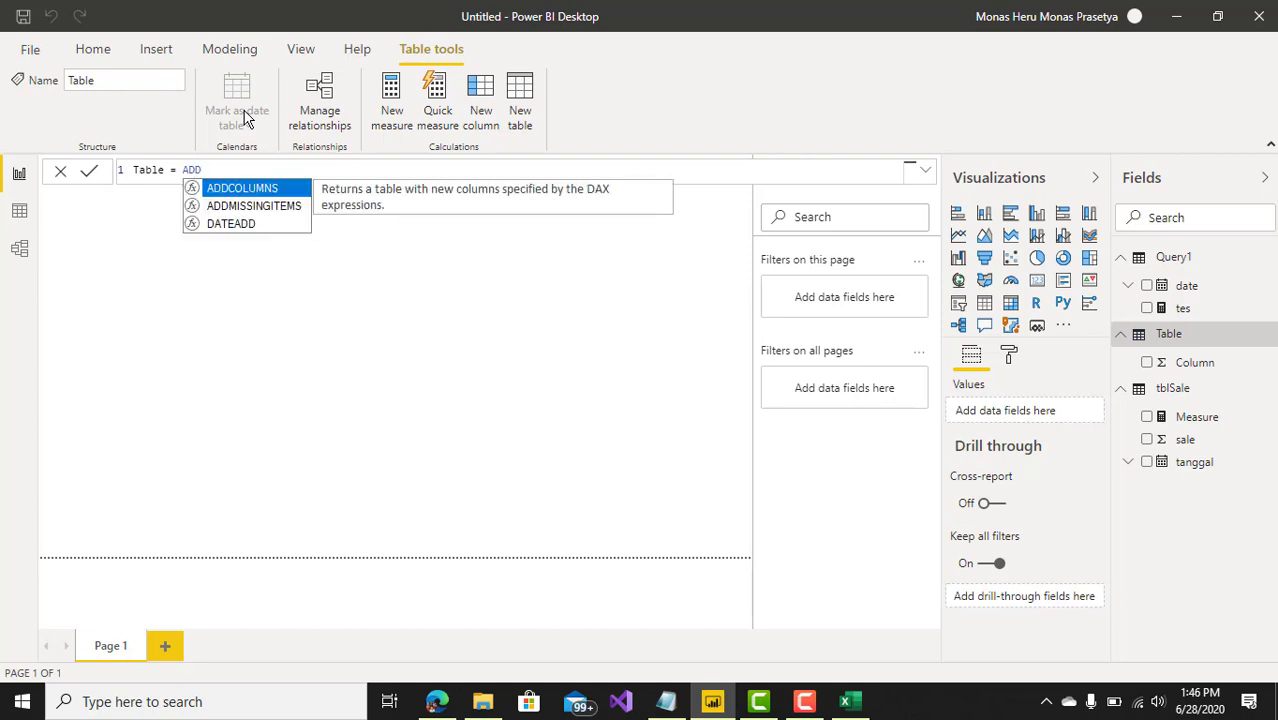
pyautogui.press('Tab')
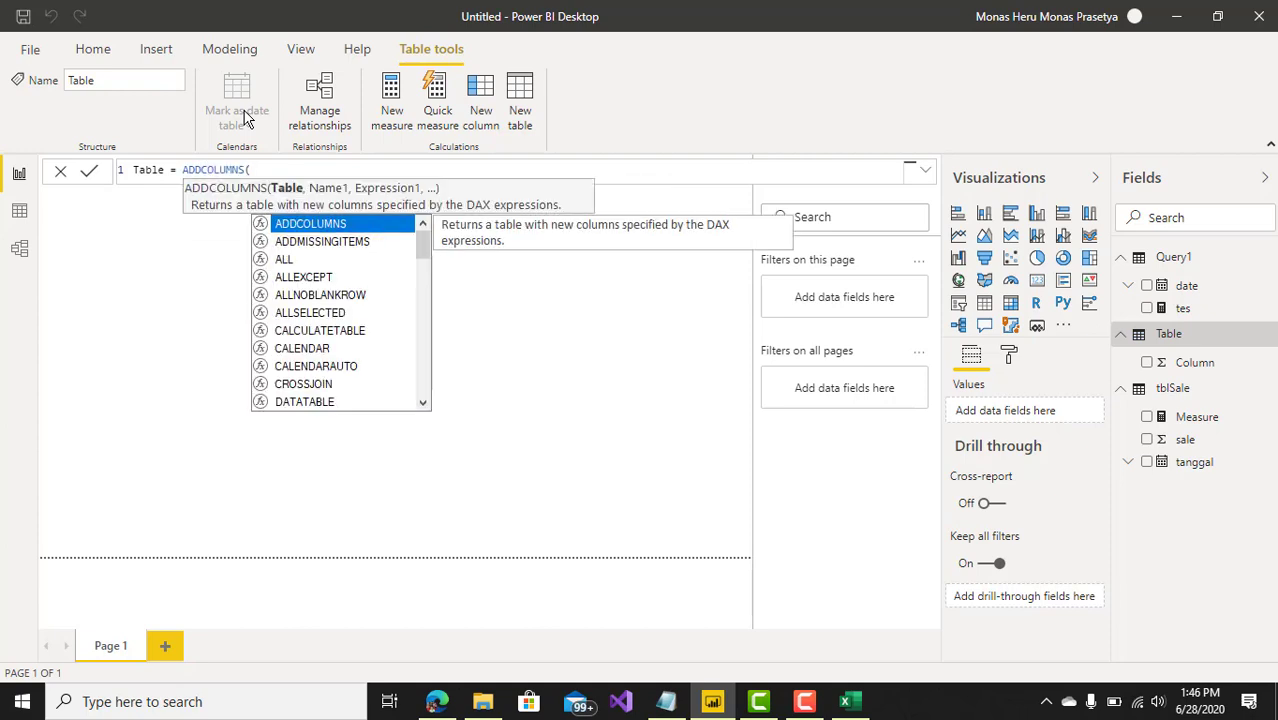
pyautogui.write('Qu')
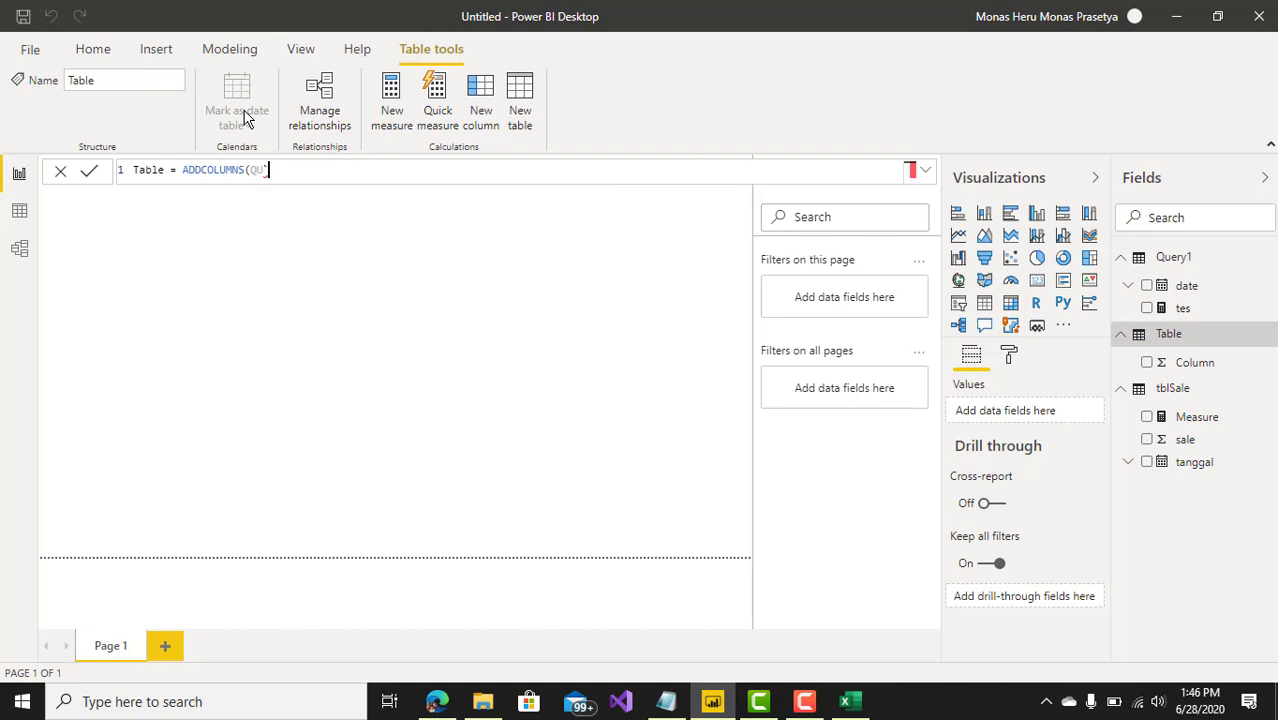
pyautogui.press('Tab')
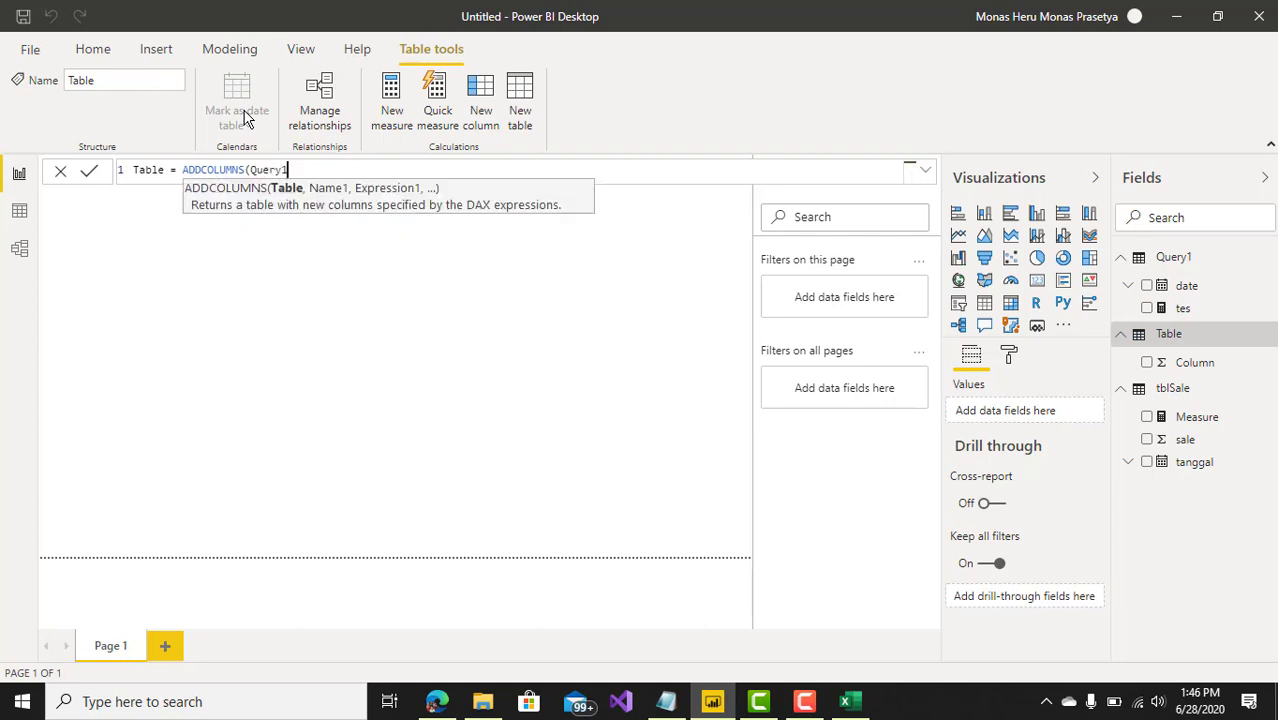
# Add a BULAN column as FORMAT(Query1[date],"mmm") and commit the formula
pyautogui.write(',')
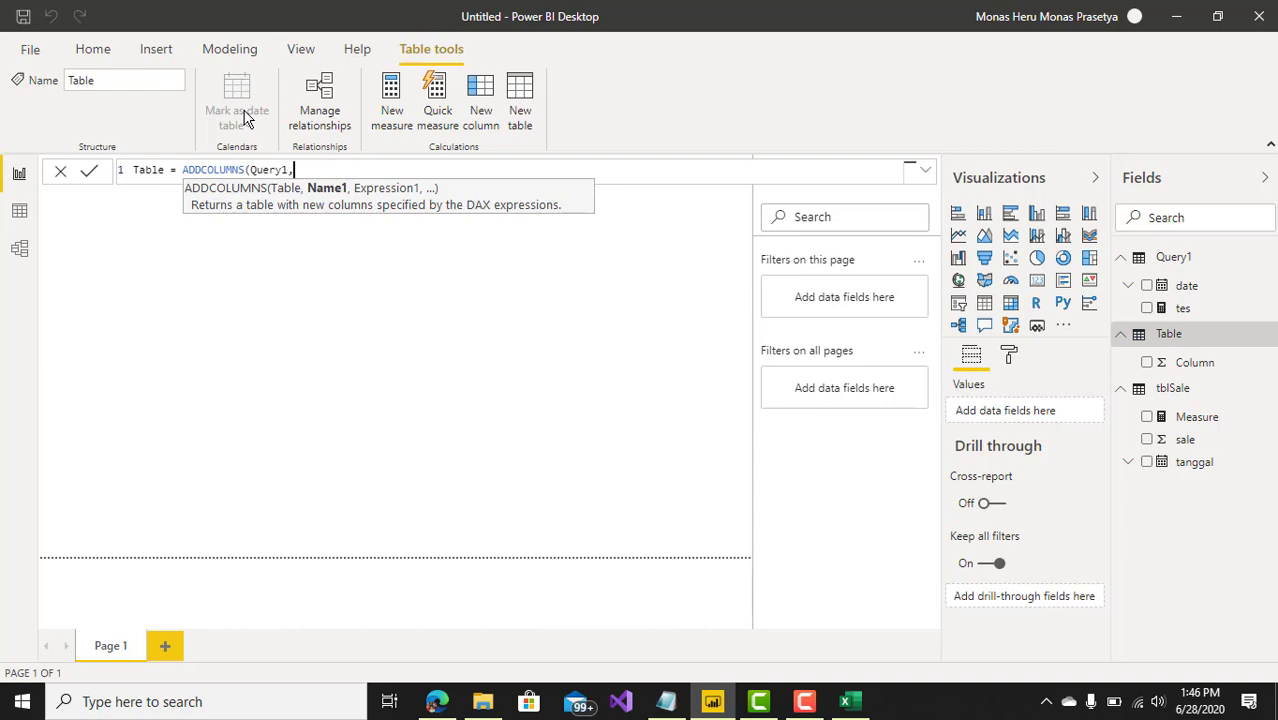
pyautogui.write('"BL')
pyautogui.write('LAN ')
pyautogui.write('"BULAN"')
pyautogui.write(',')
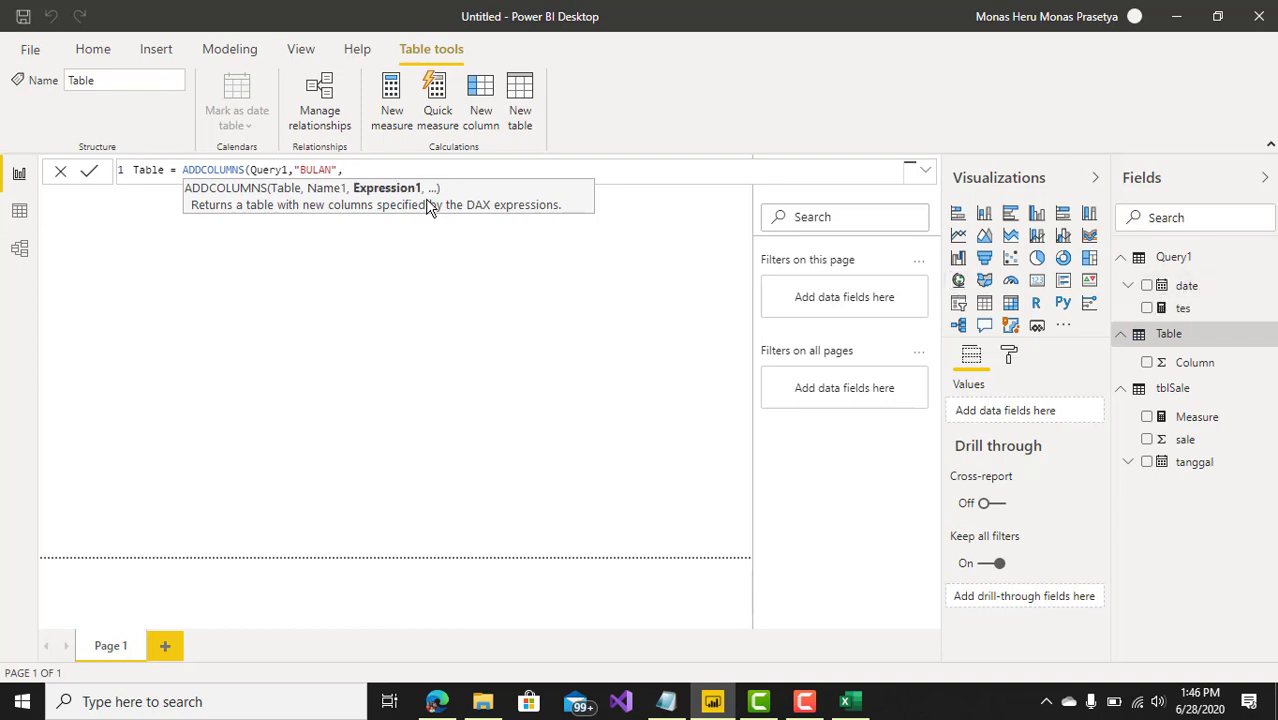
pyautogui.write('F')
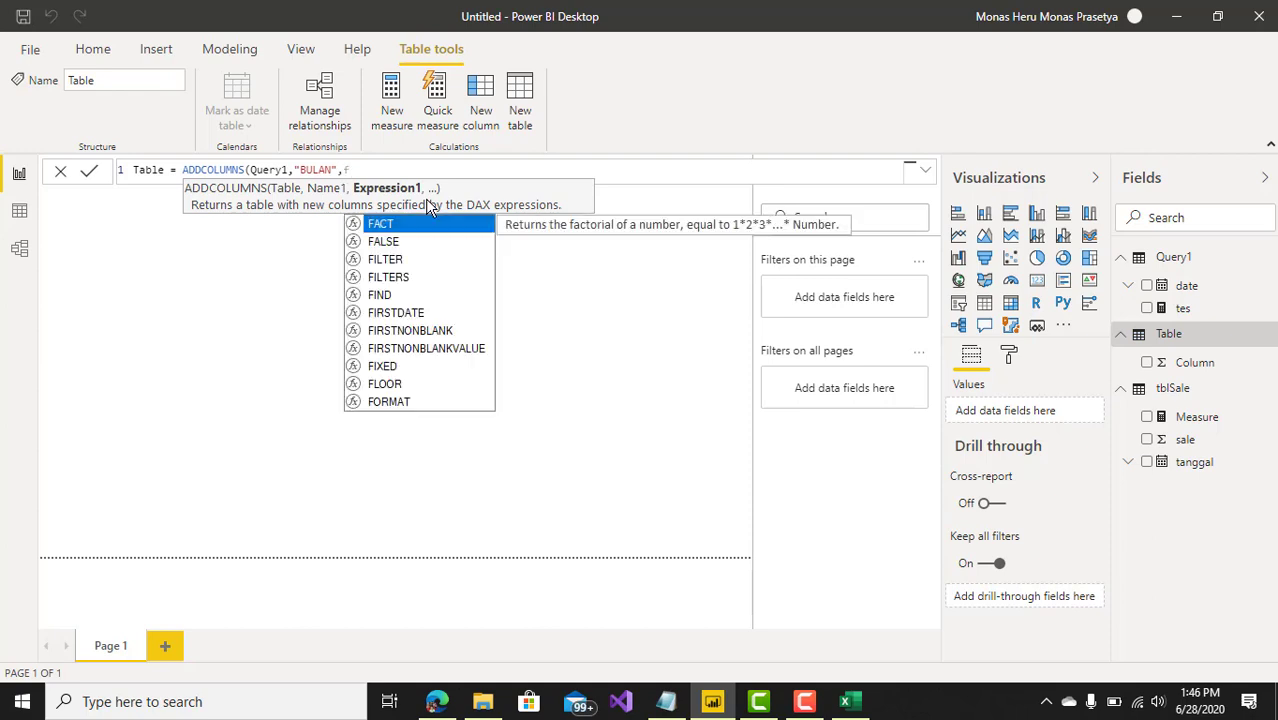
pyautogui.write('ormat')
pyautogui.press('Tab')
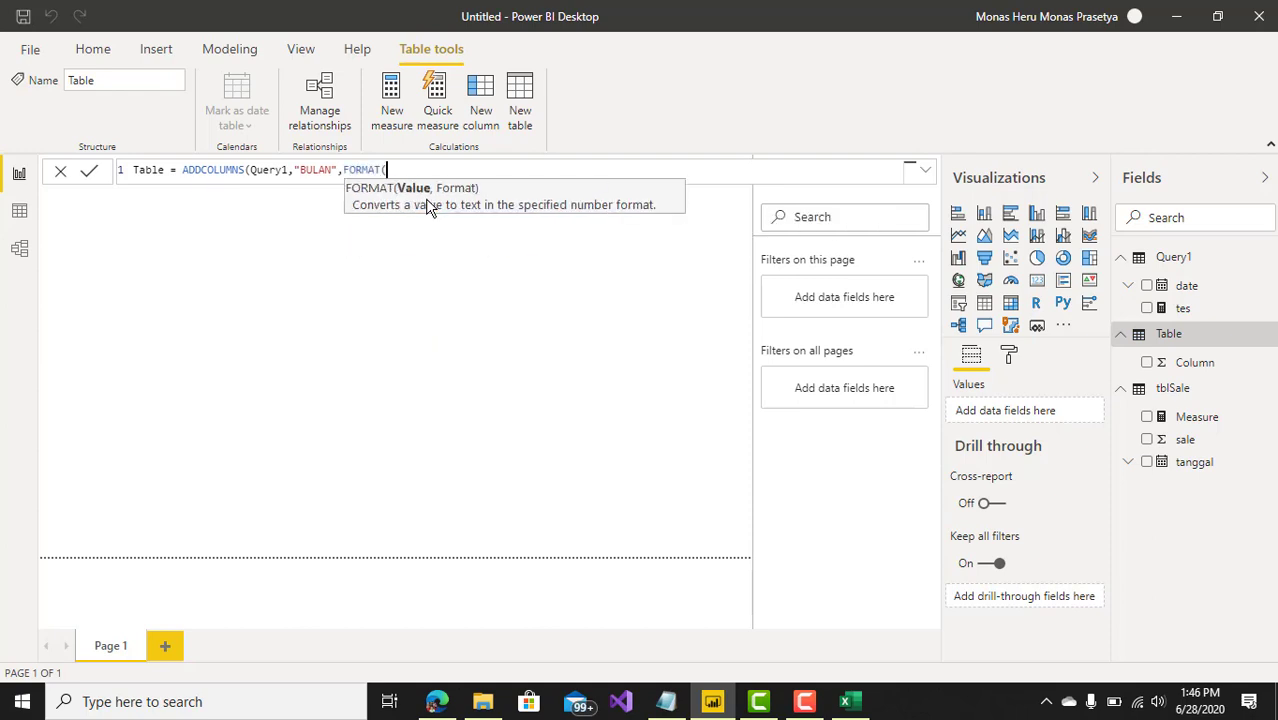
pyautogui.write('Q')
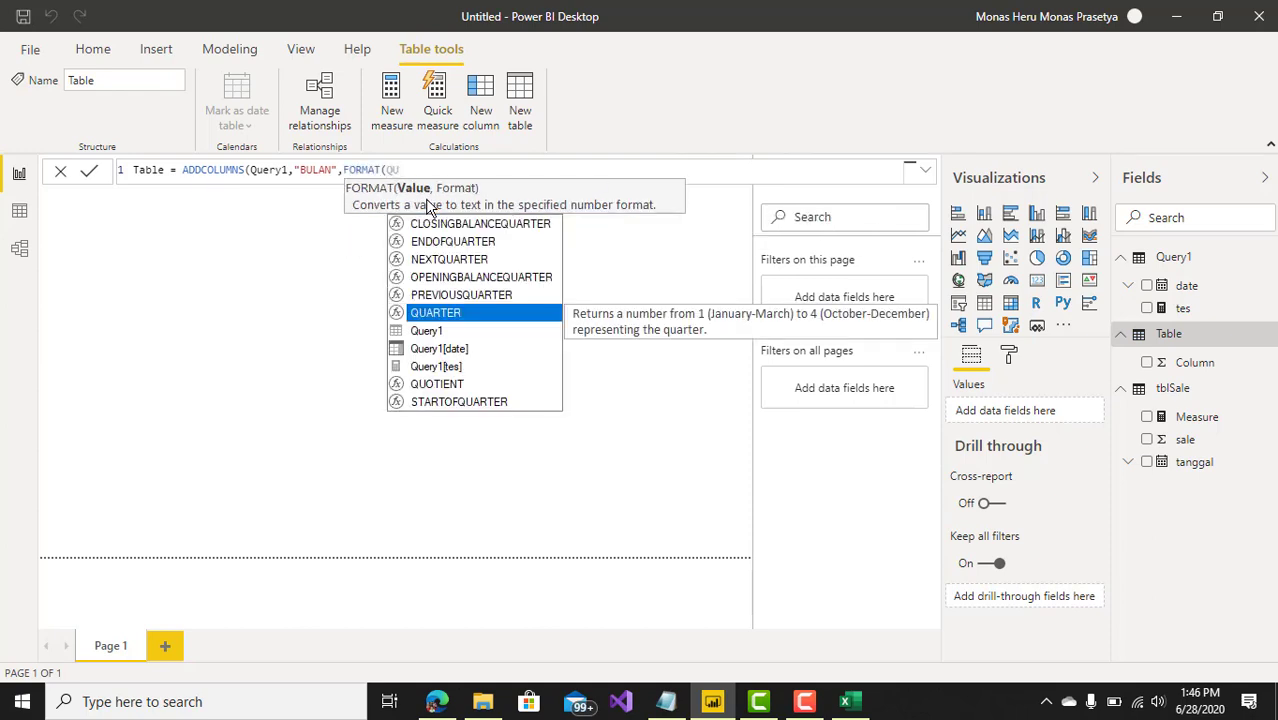
pyautogui.write('u')
pyautogui.press('Down')
pyautogui.press('Tab')
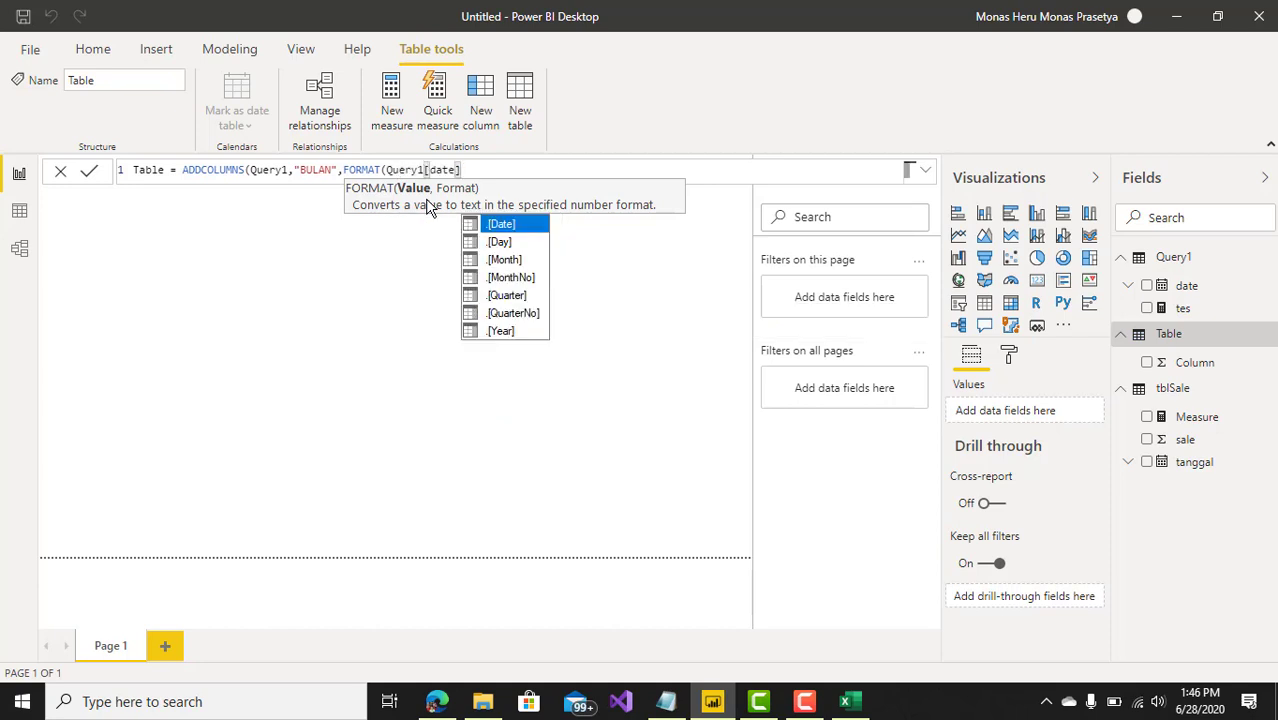
pyautogui.write(", '")
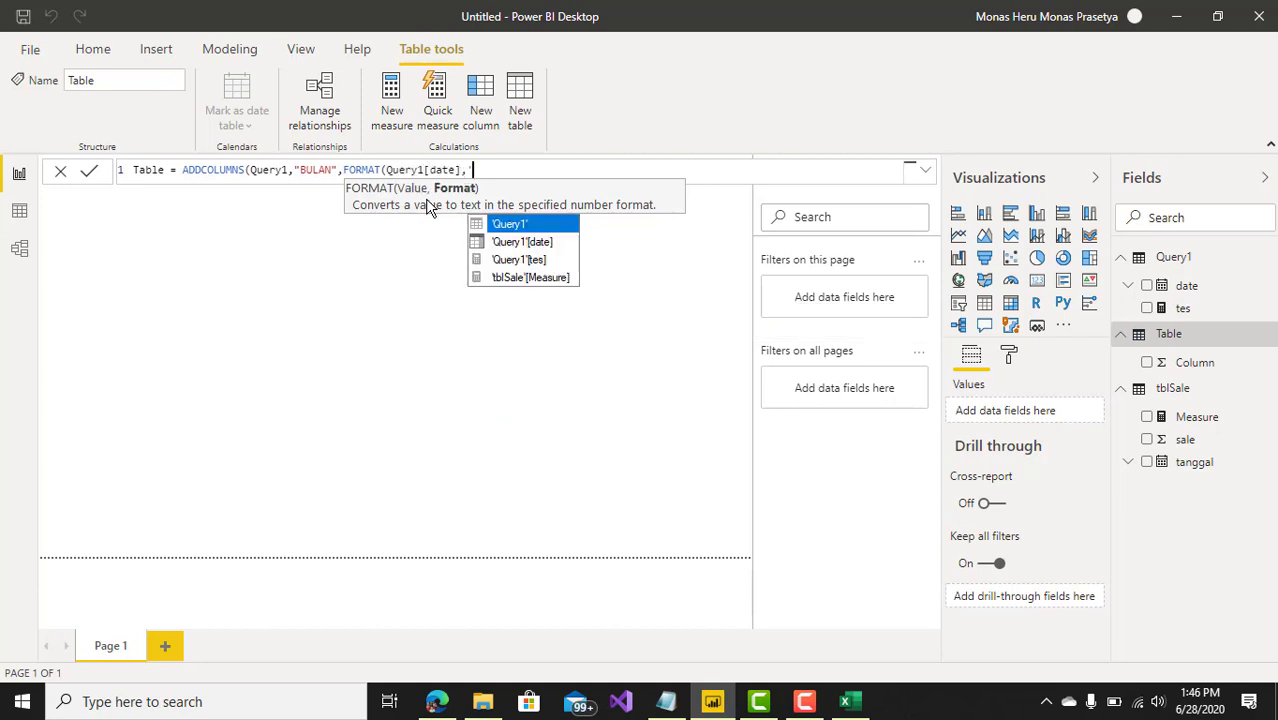
pyautogui.press('BackSpace')
pyautogui.write('"mmm')
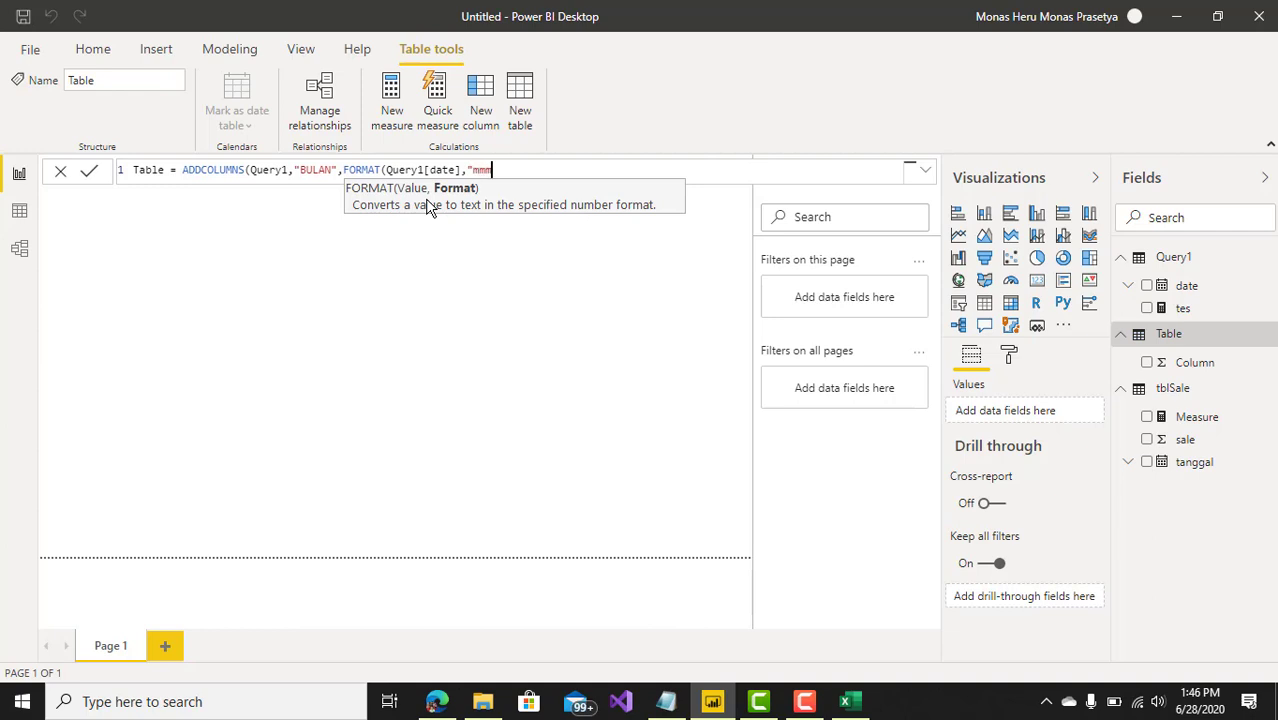
pyautogui.write('")')
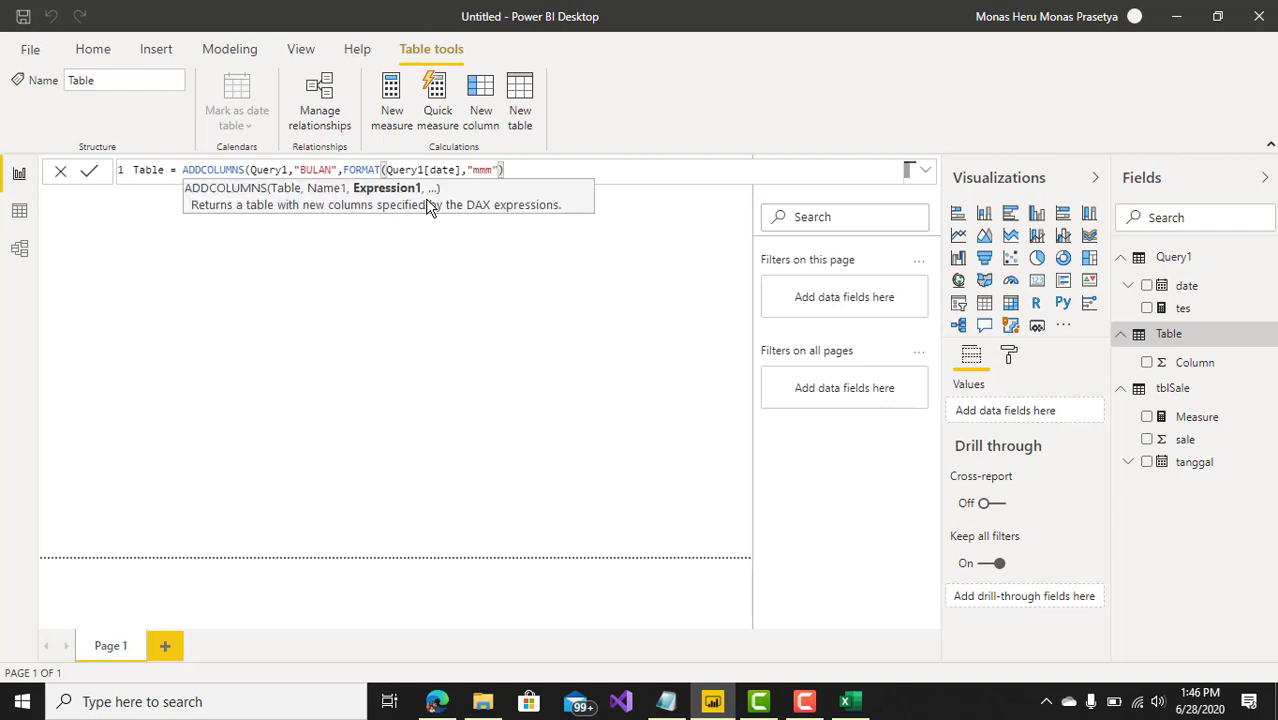
pyautogui.write(')')
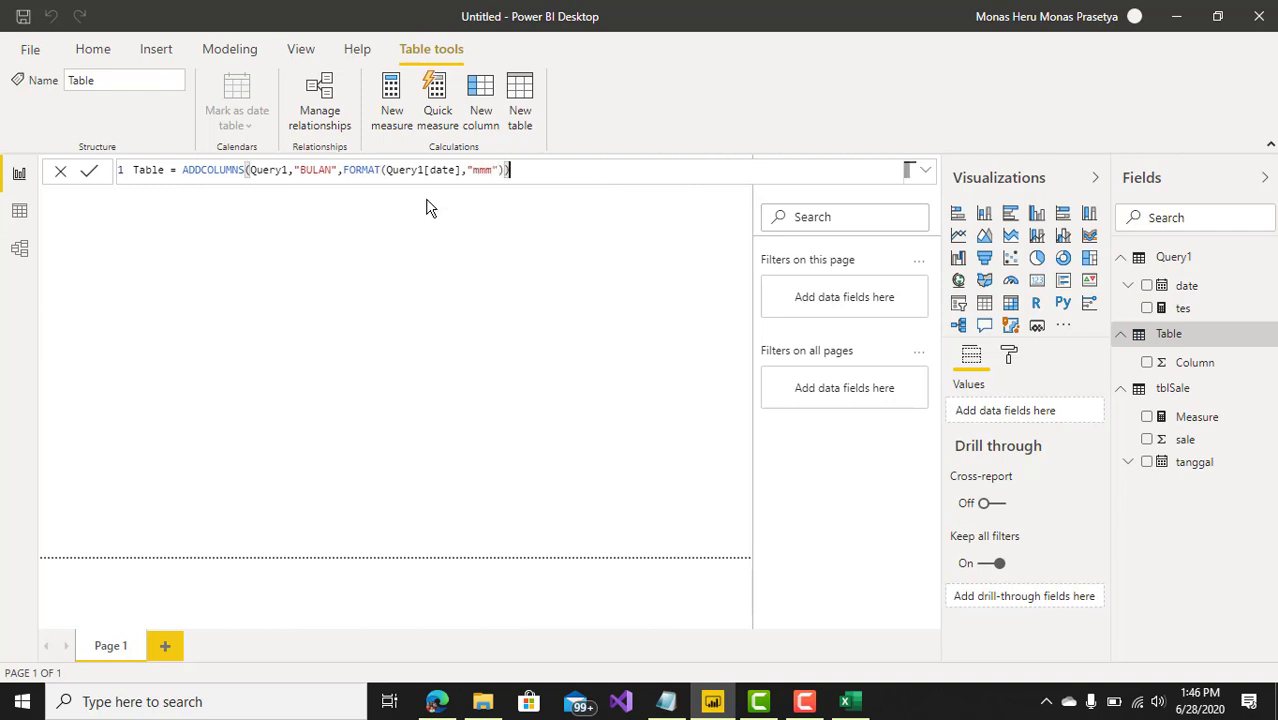
pyautogui.press('Return')
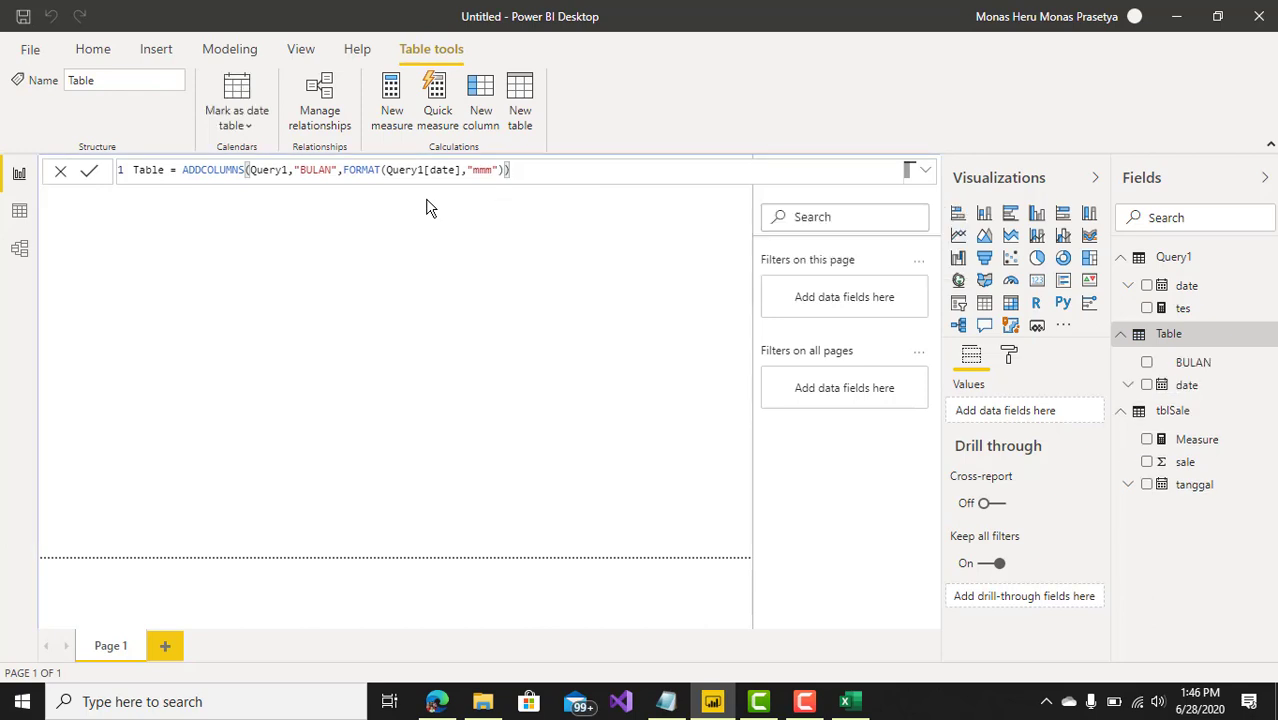
# Switch to Data view to see tblSale's six tanggal dates with sale values 200–500
pyautogui.click(490, 328)
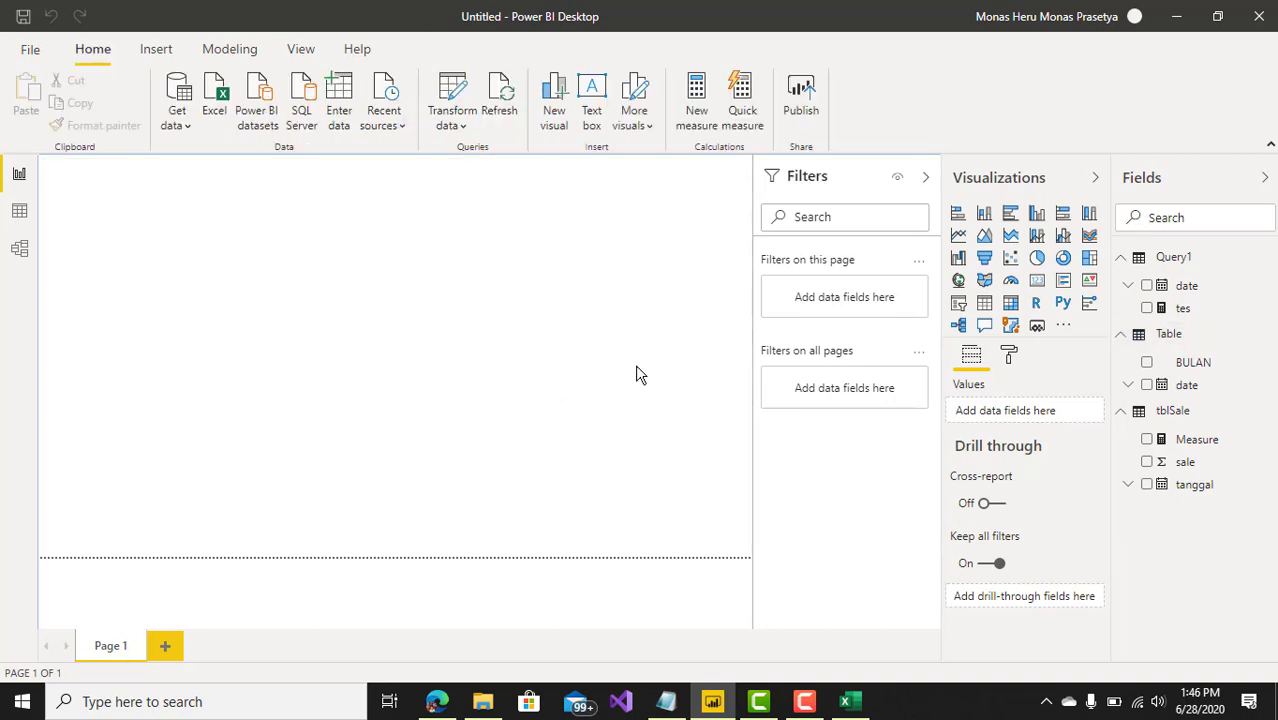
pyautogui.click(1170, 335)
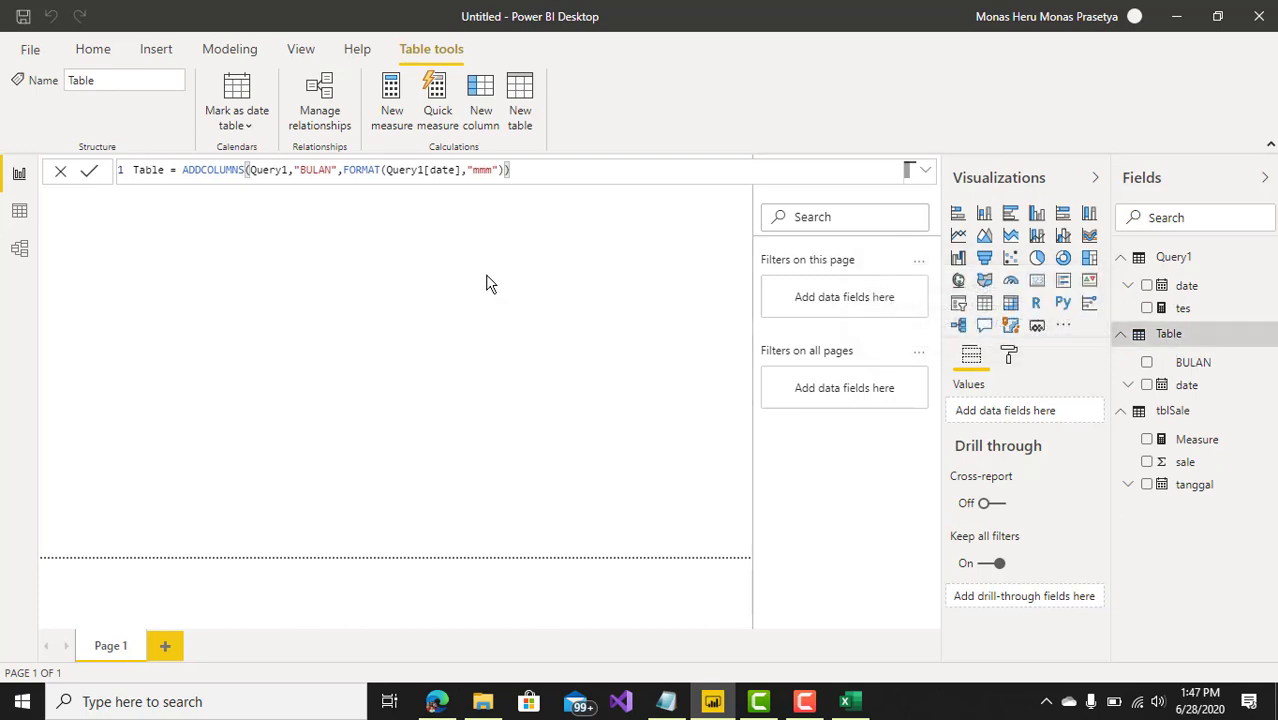
pyautogui.click(20, 214)
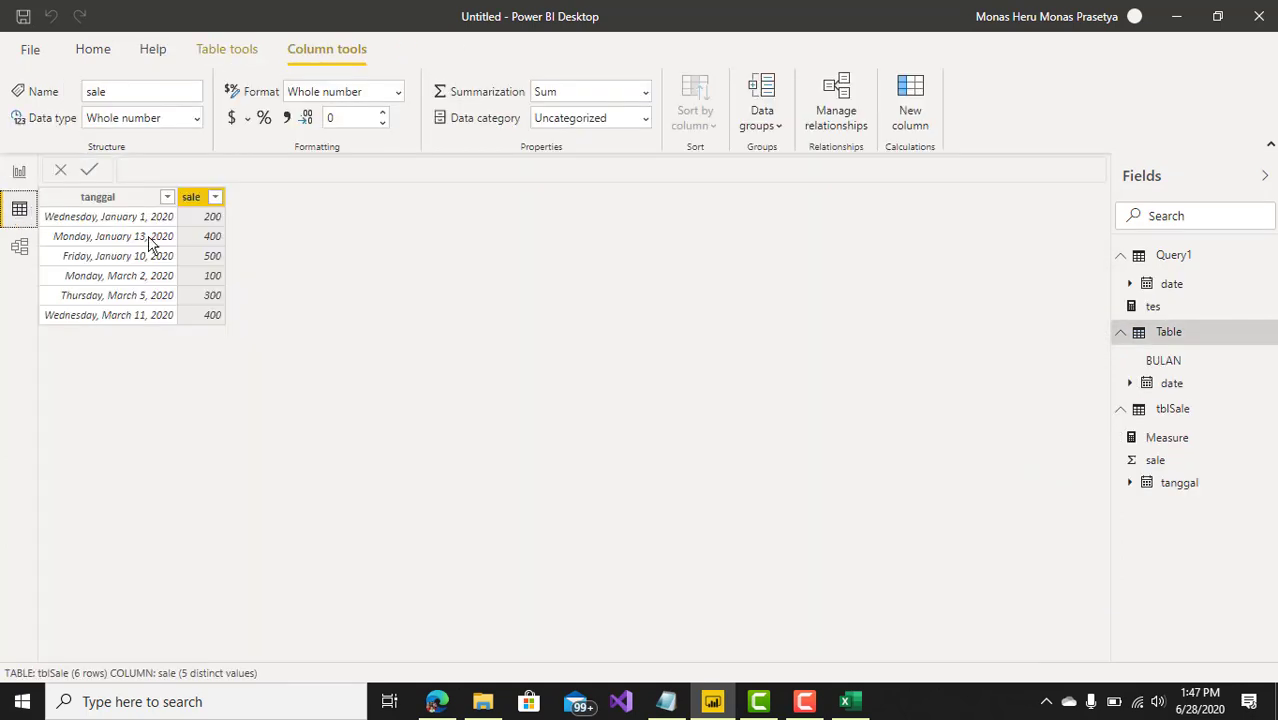
# Show Table's rows and reopen its ADDCOLUMNS formula, removing the closing parenthesis
pyautogui.doubleClick(1165, 333)
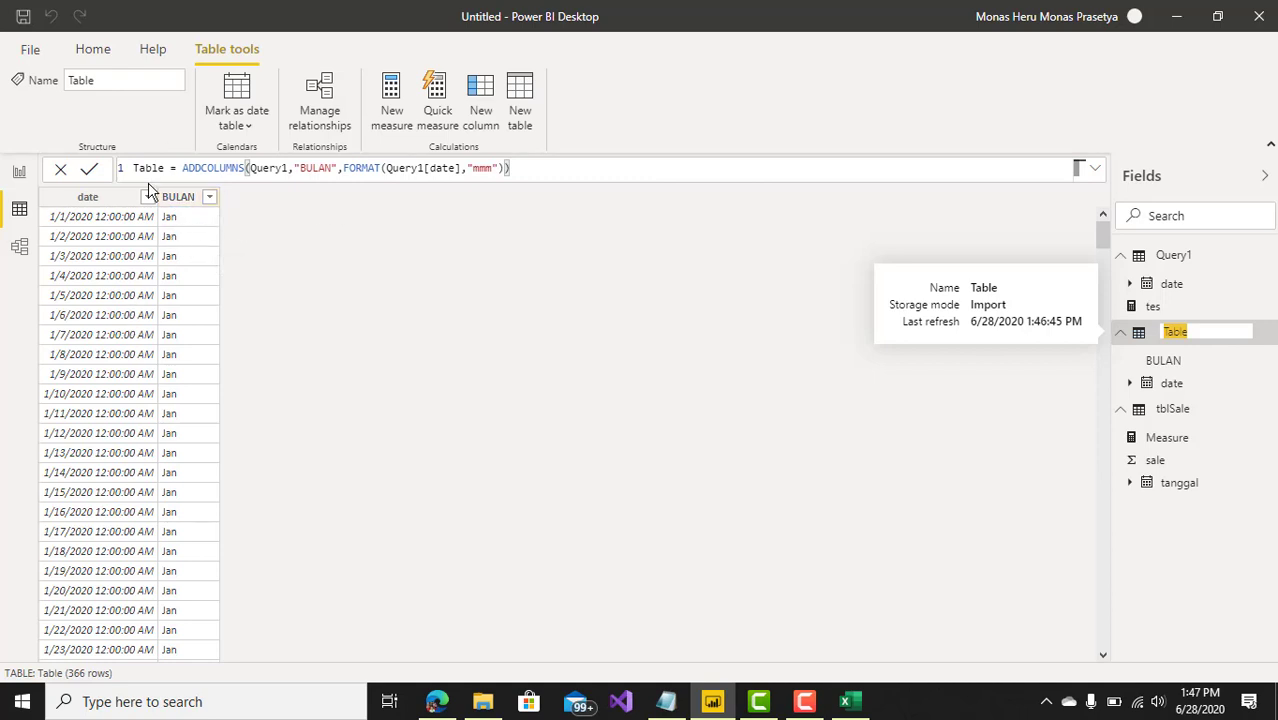
pyautogui.click(544, 165)
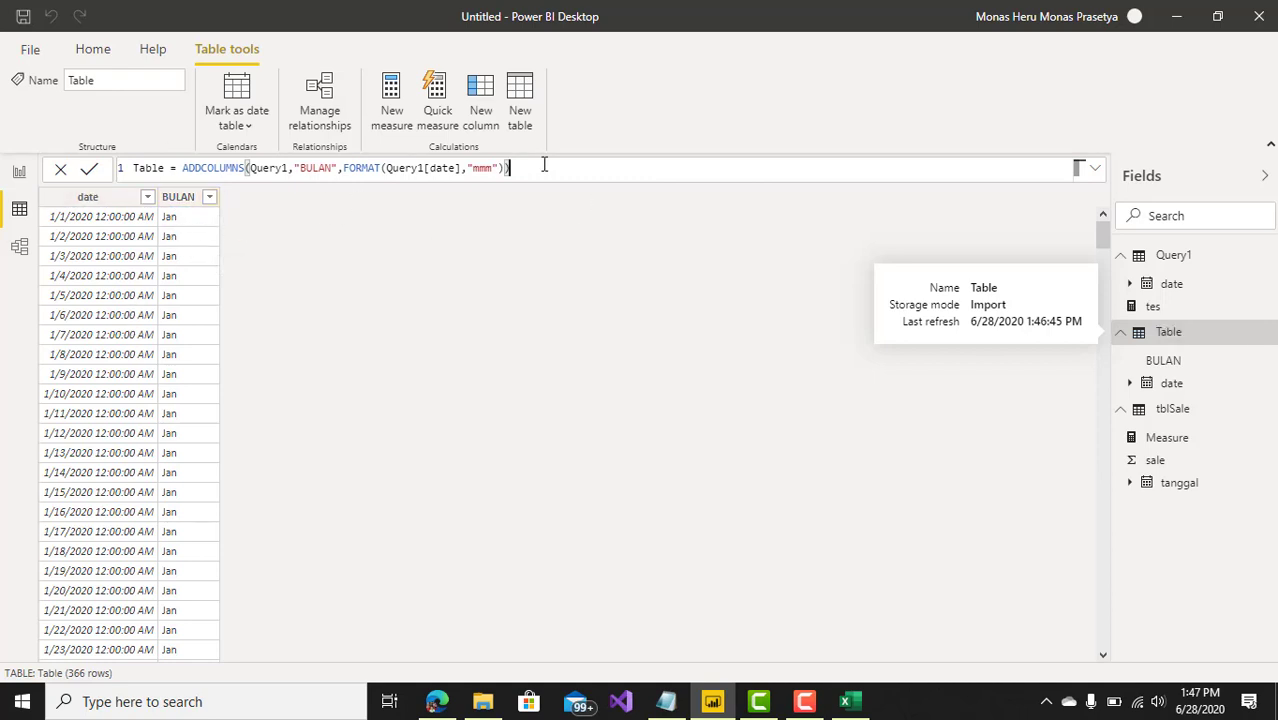
pyautogui.press('BackSpace')
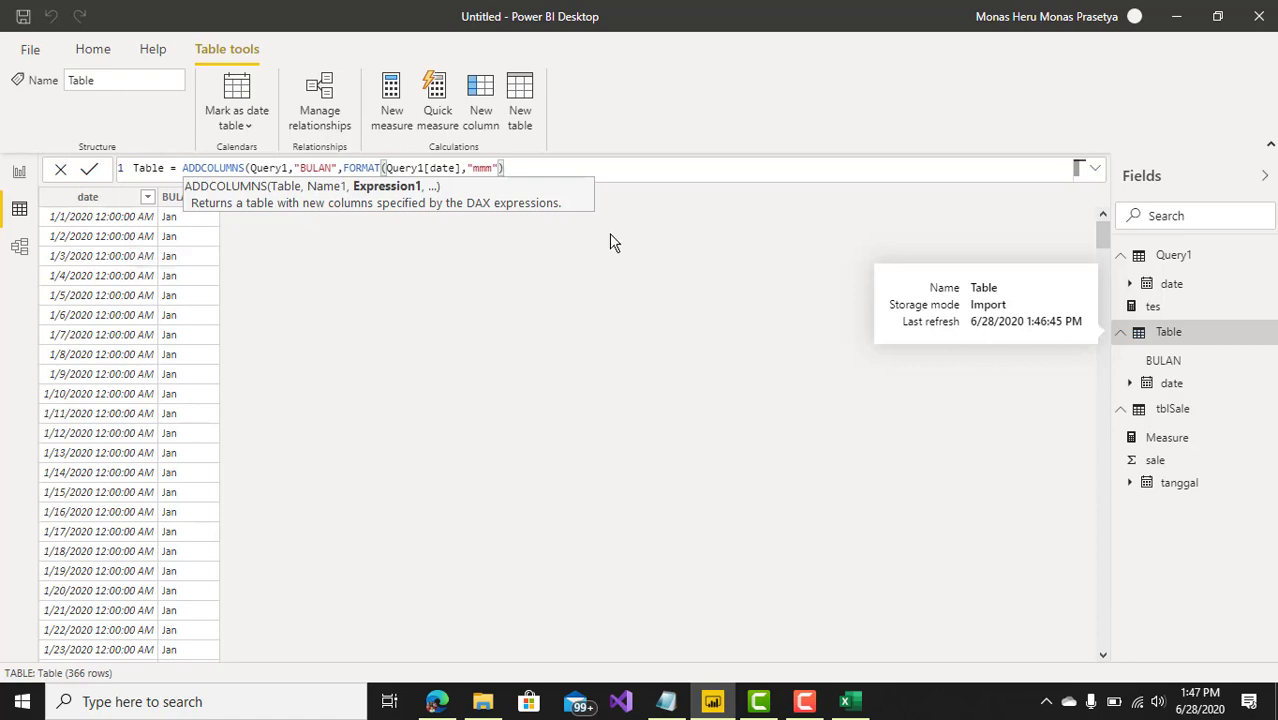
# Add a tahun column as FORMAT(Query1[date],"YYYY") and commit the formula
pyautogui.write(',')
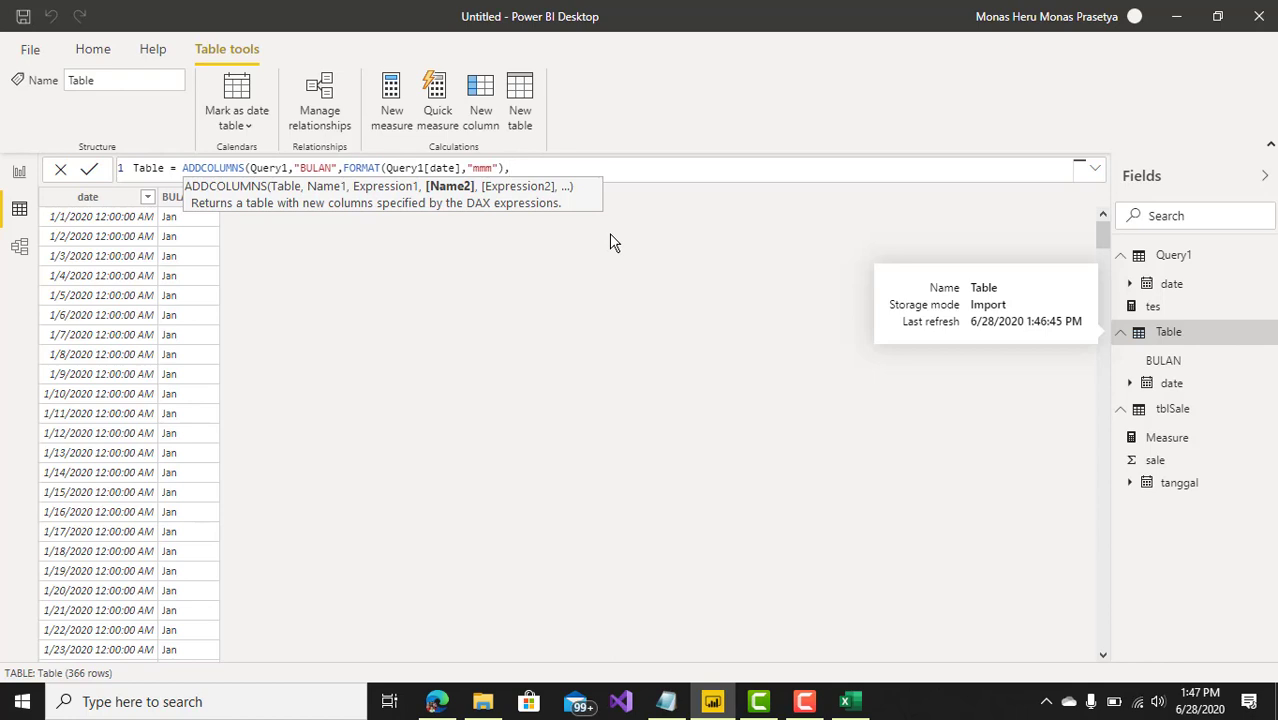
pyautogui.write('"tAH')
pyautogui.press('BackSpace')
pyautogui.press('BackSpace')
pyautogui.write('ahun"')
pyautogui.write(',')
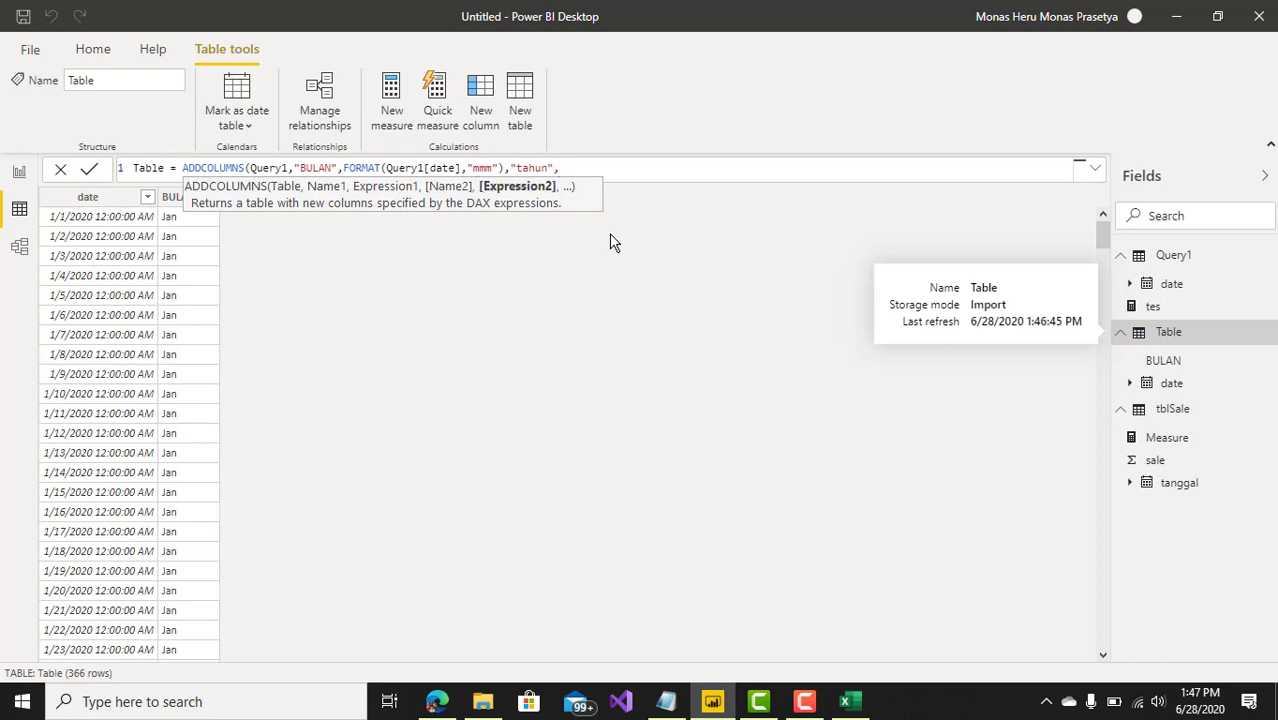
pyautogui.write('form')
pyautogui.press('Tab')
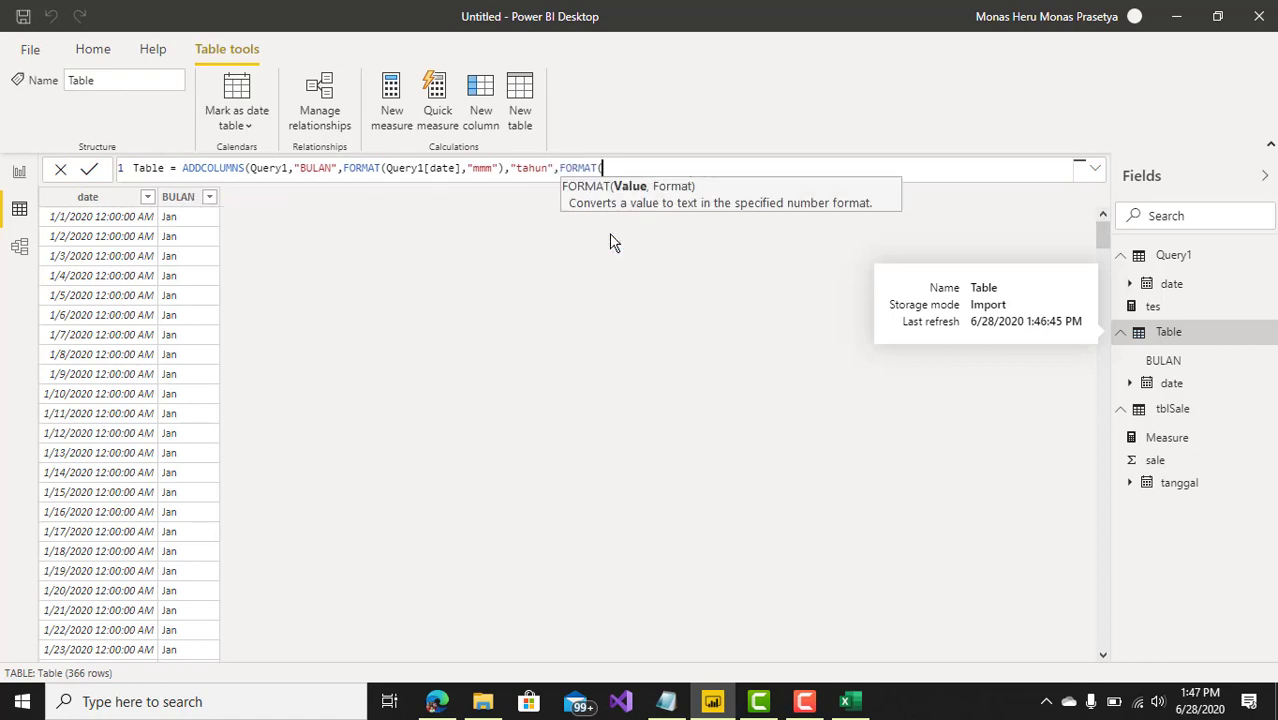
pyautogui.write('q')
pyautogui.write('uer')
pyautogui.press('Tab')
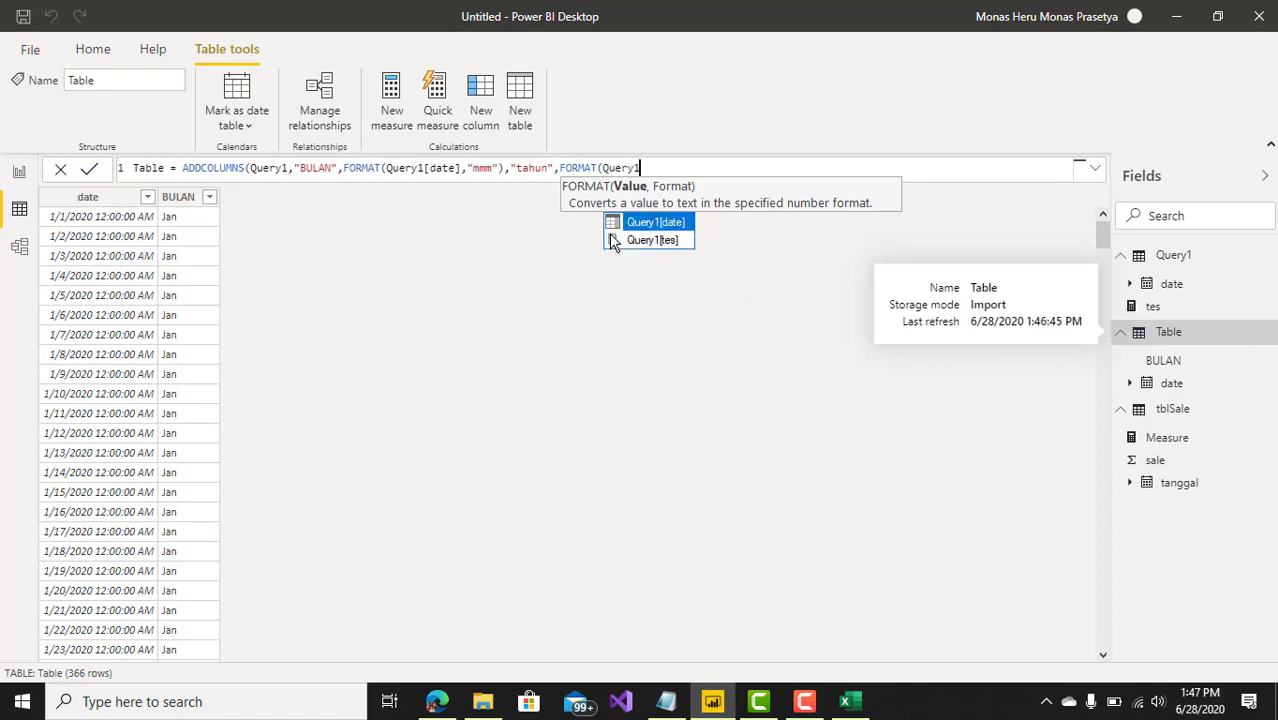
pyautogui.write('[te')
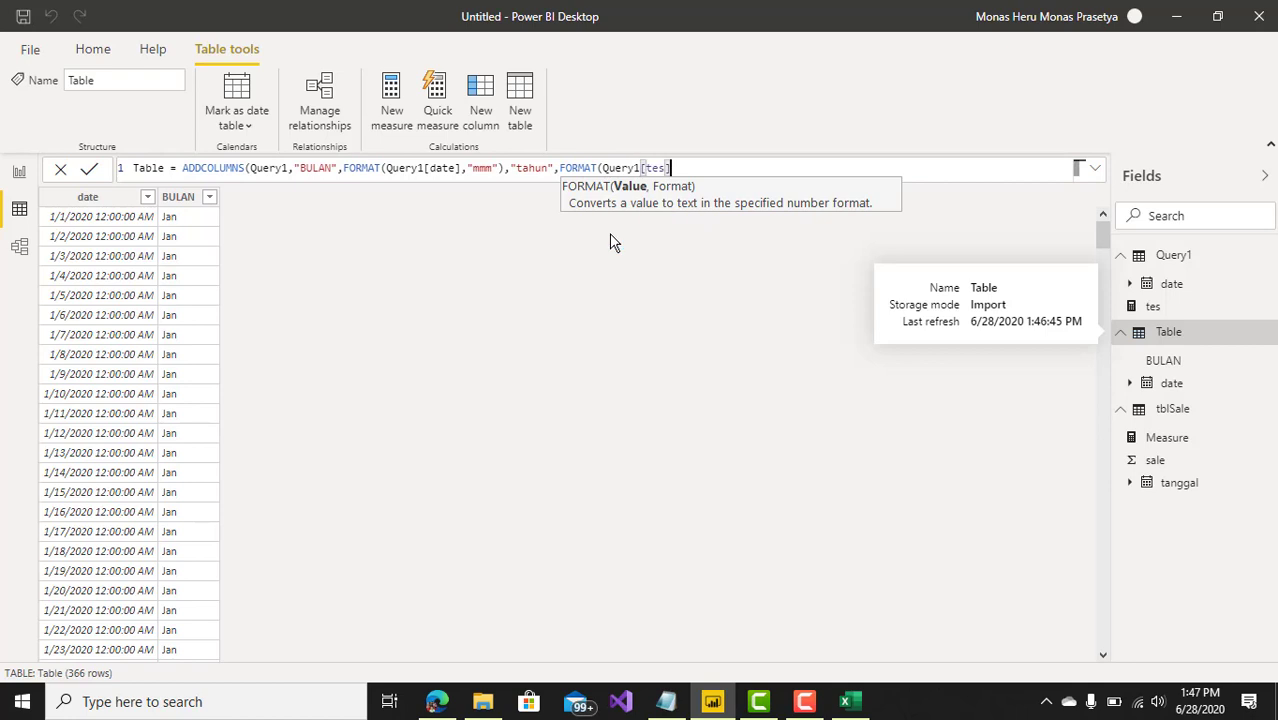
pyautogui.press('BackSpace')
pyautogui.press('BackSpace')
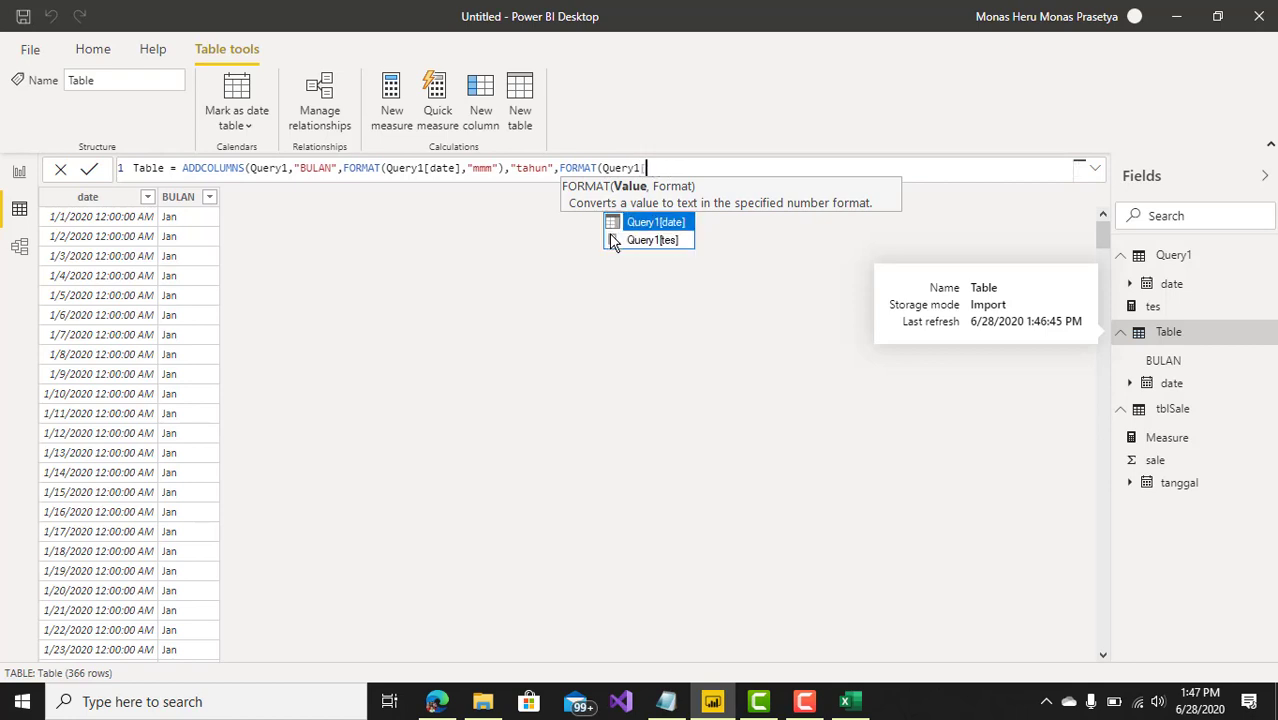
pyautogui.press('Tab')
pyautogui.write(',')
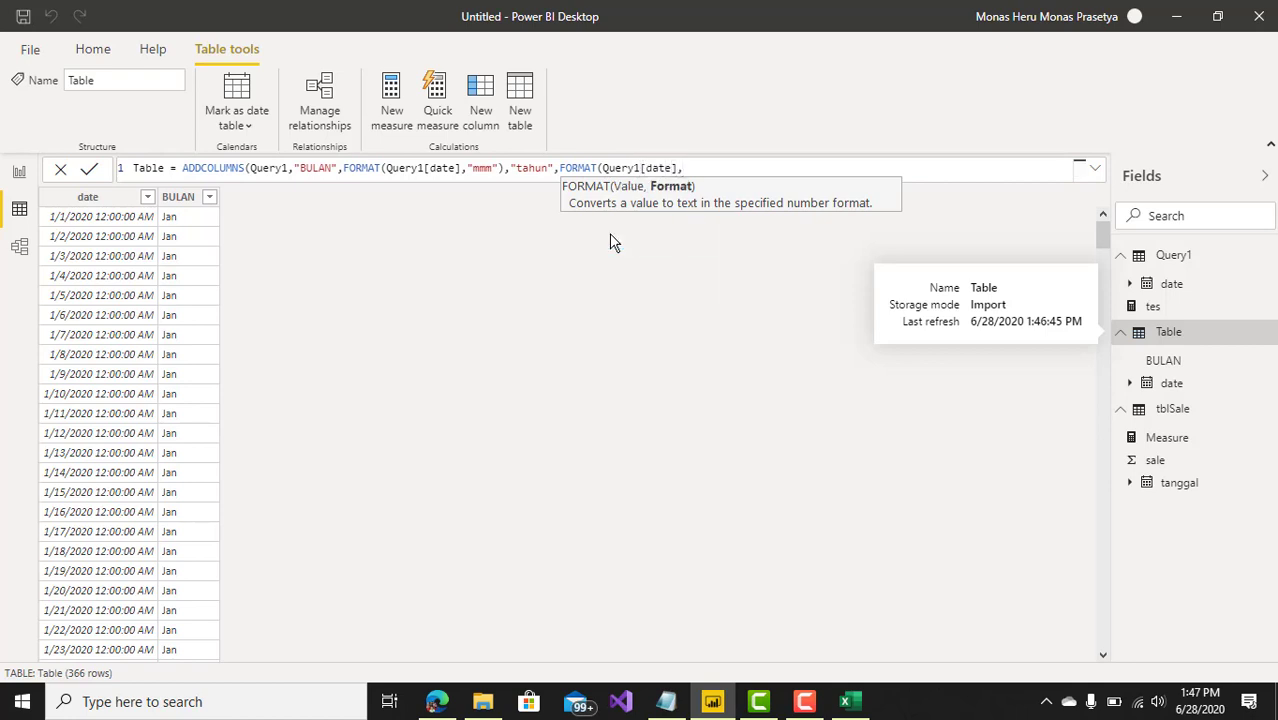
pyautogui.write('"')
pyautogui.write('YYYY')
pyautogui.write('"))')
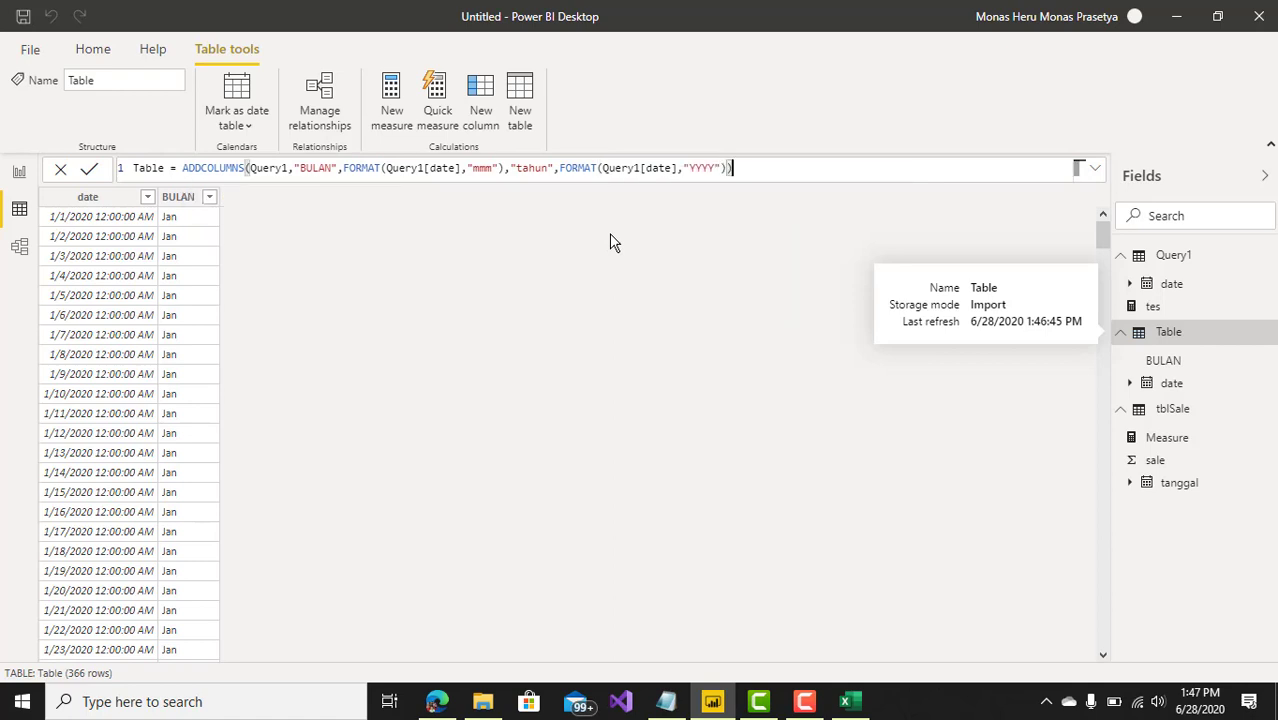
pyautogui.press('Return')
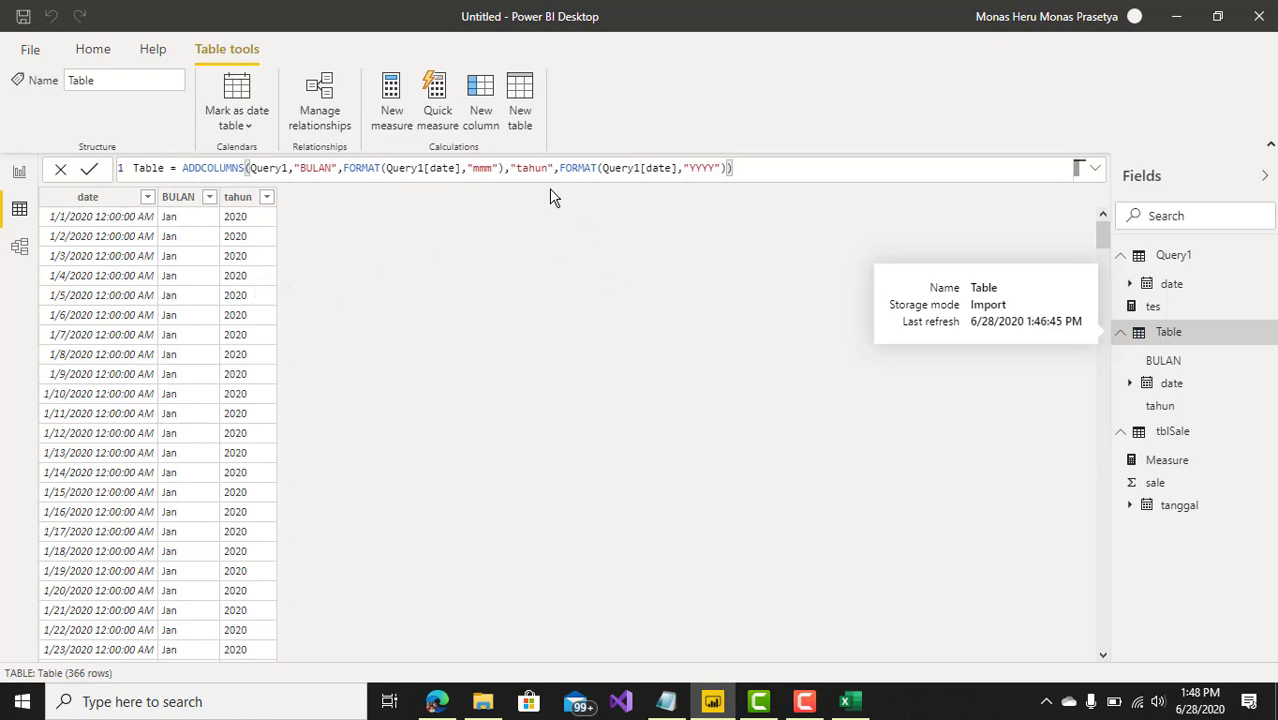
# From the report page, create a new calculated table named Table Sale addcol
pyautogui.click(19, 172)
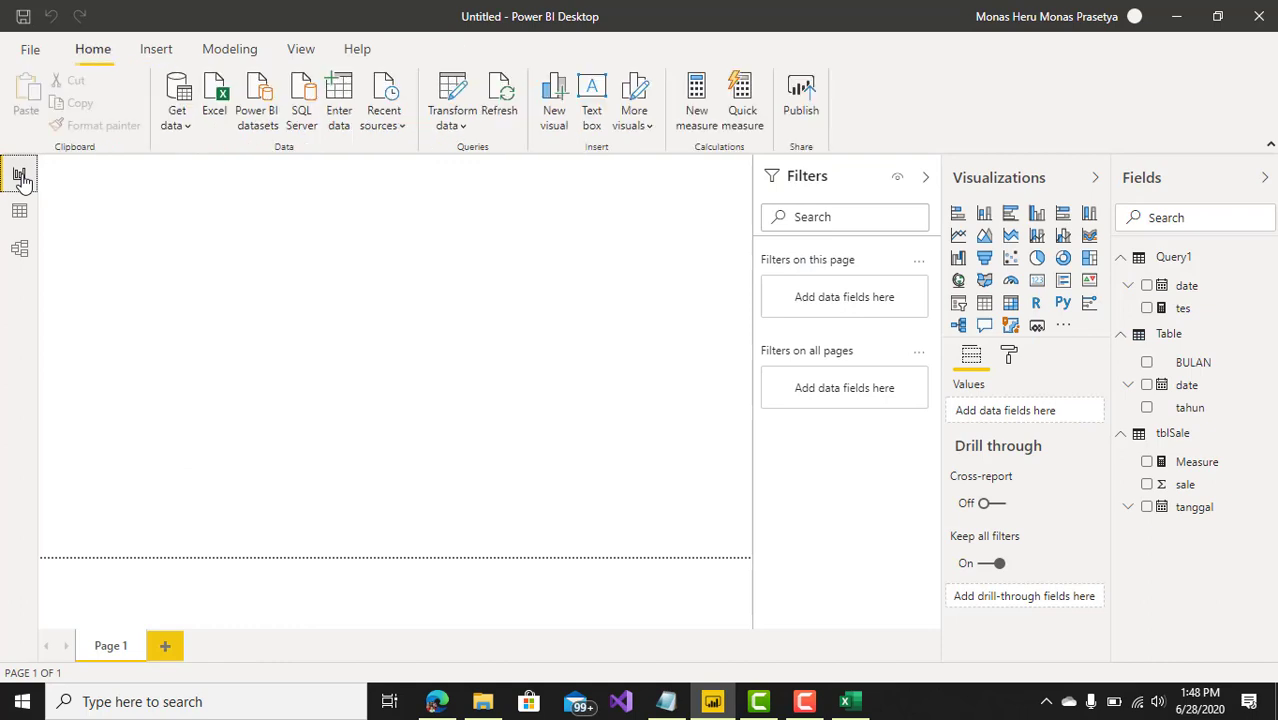
pyautogui.click(250, 52)
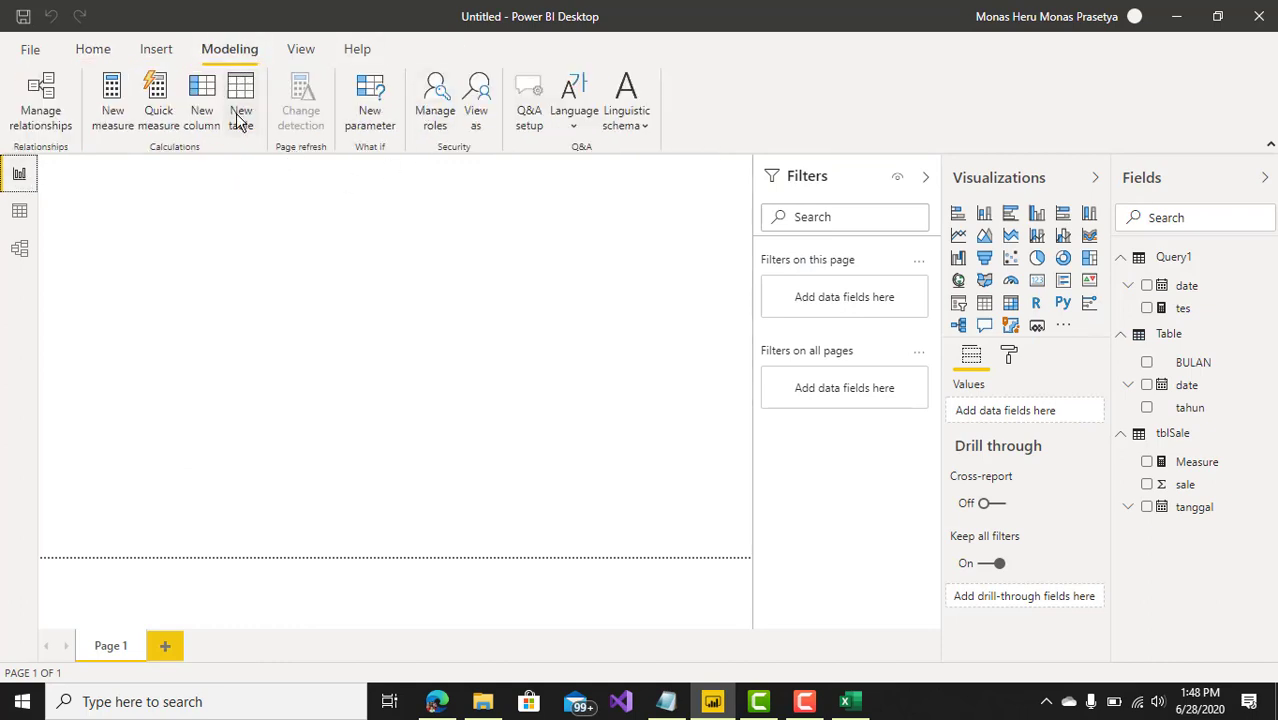
pyautogui.click(240, 112)
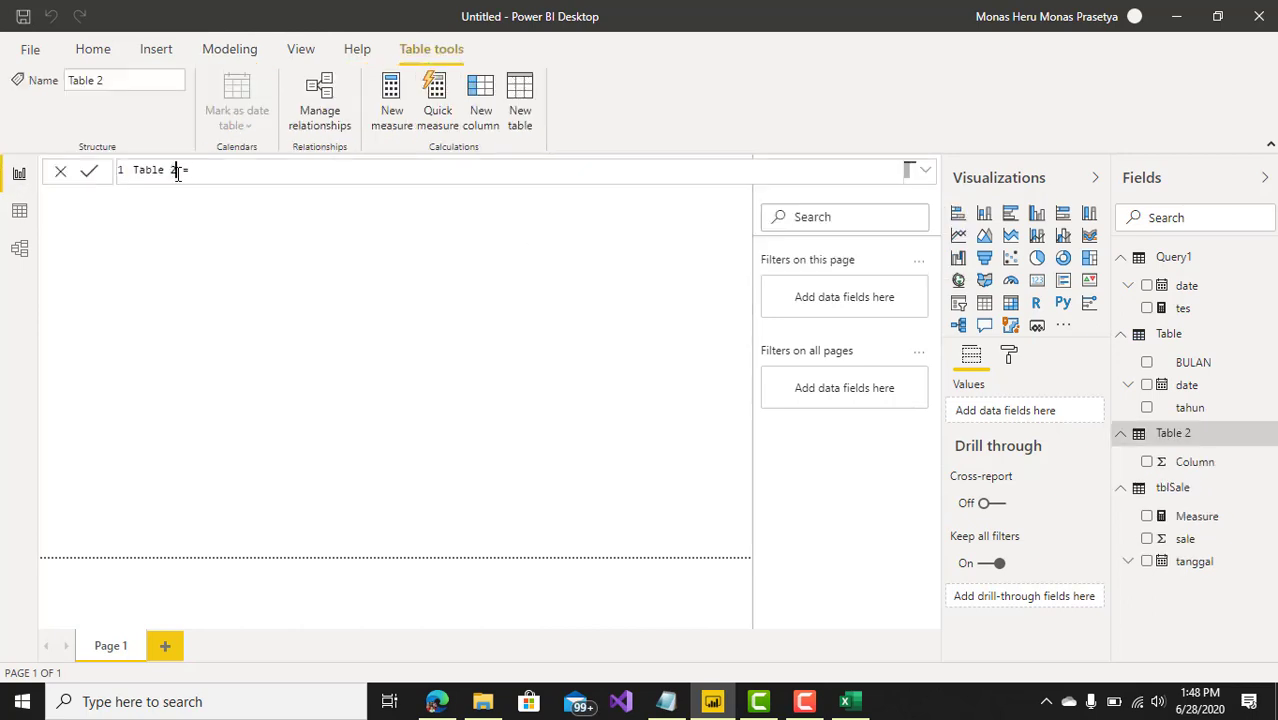
pyautogui.click(177, 173)
pyautogui.press('BackSpace')
pyautogui.write('A')
pyautogui.press('BackSpace')
pyautogui.write('Sale a')
pyautogui.write('dd')
pyautogui.write('col')
# Start its formula as ADDCOLUMNS over tblSale
pyautogui.click(306, 176)
pyautogui.write('add')
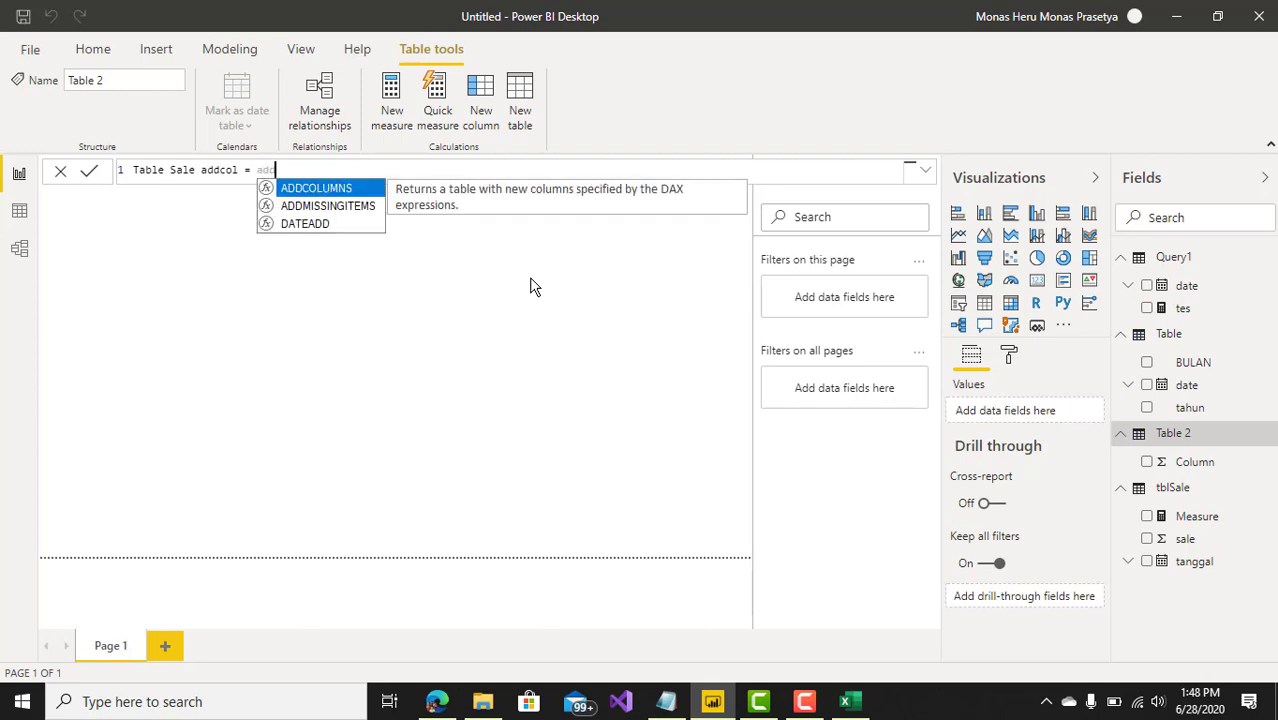
pyautogui.press('Tab')
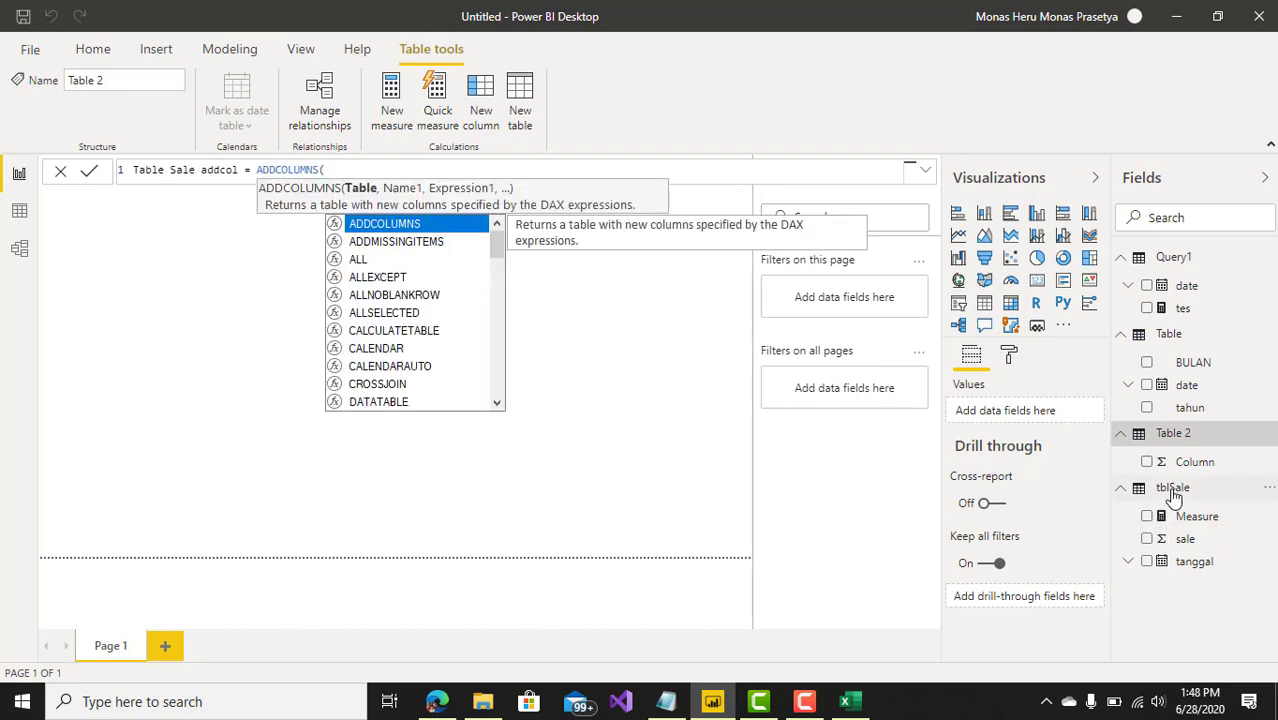
pyautogui.write('tab')
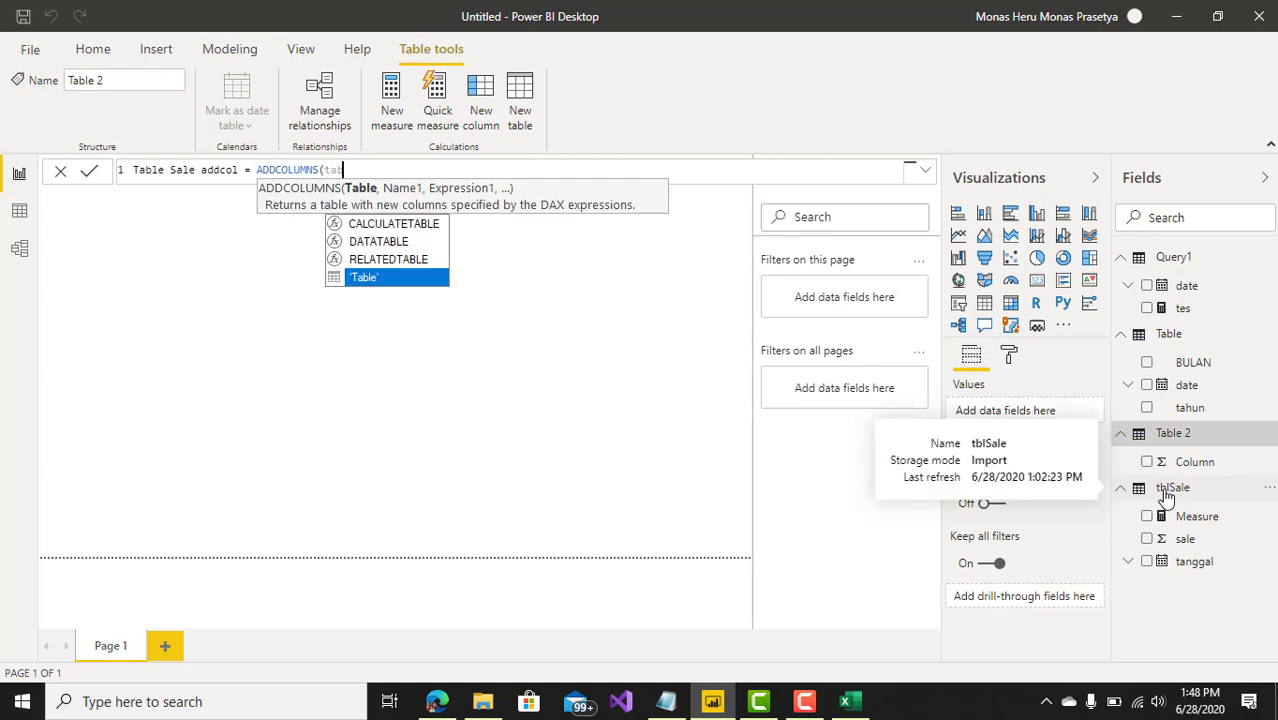
pyautogui.press('Tab')
pyautogui.press('BackSpace')
pyautogui.press('BackSpace')
pyautogui.press('BackSpace')
pyautogui.press('BackSpace')
pyautogui.press('BackSpace')
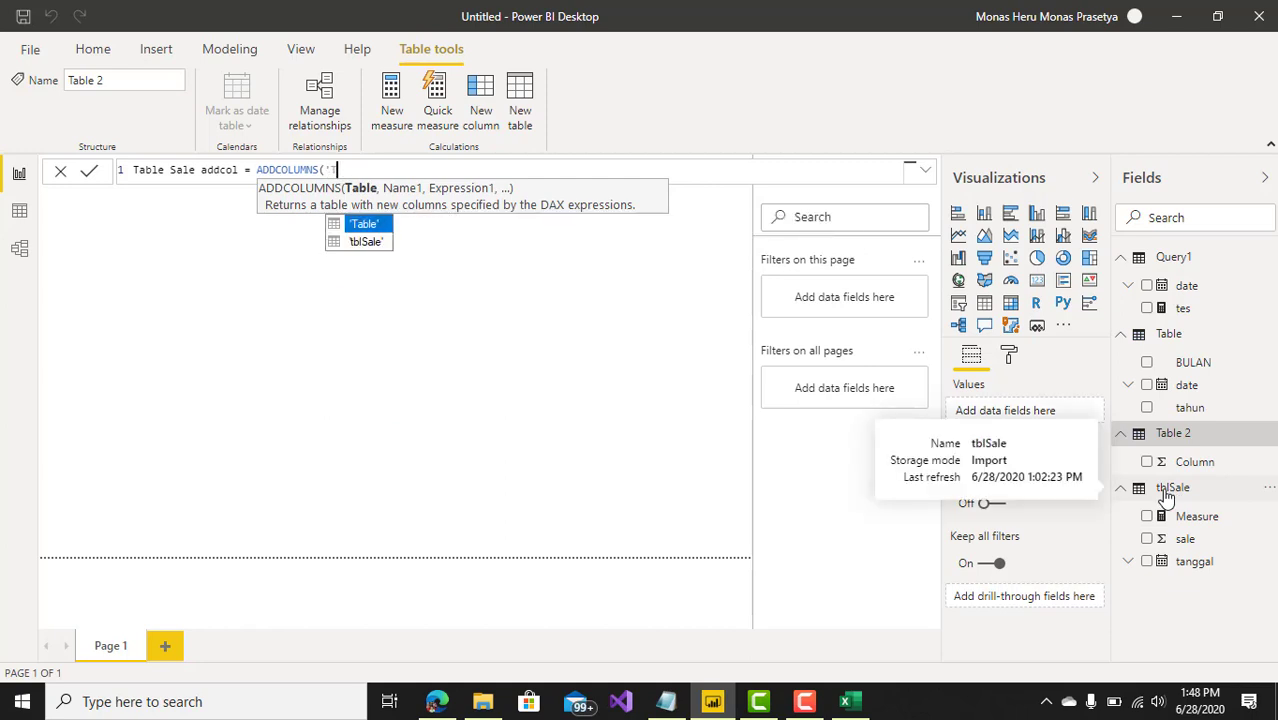
pyautogui.press('BackSpace')
pyautogui.press('BackSpace')
pyautogui.write('ta')
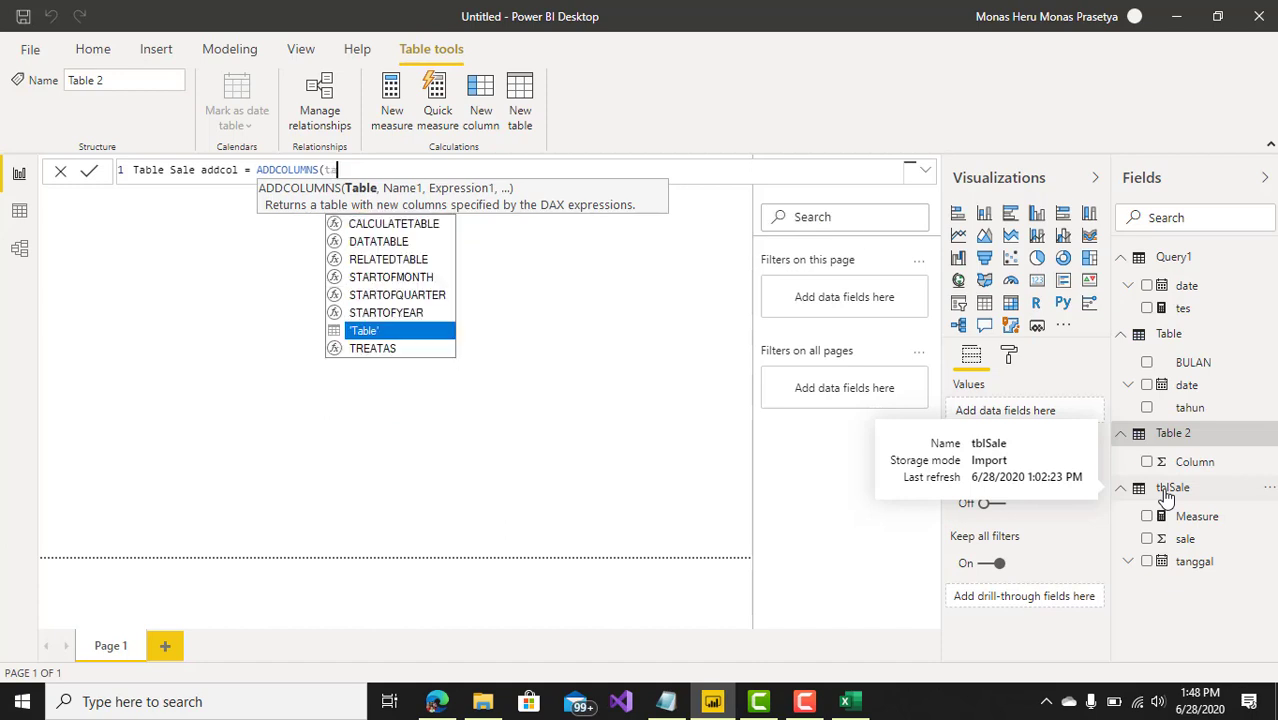
pyautogui.press('BackSpace')
pyautogui.write('b')
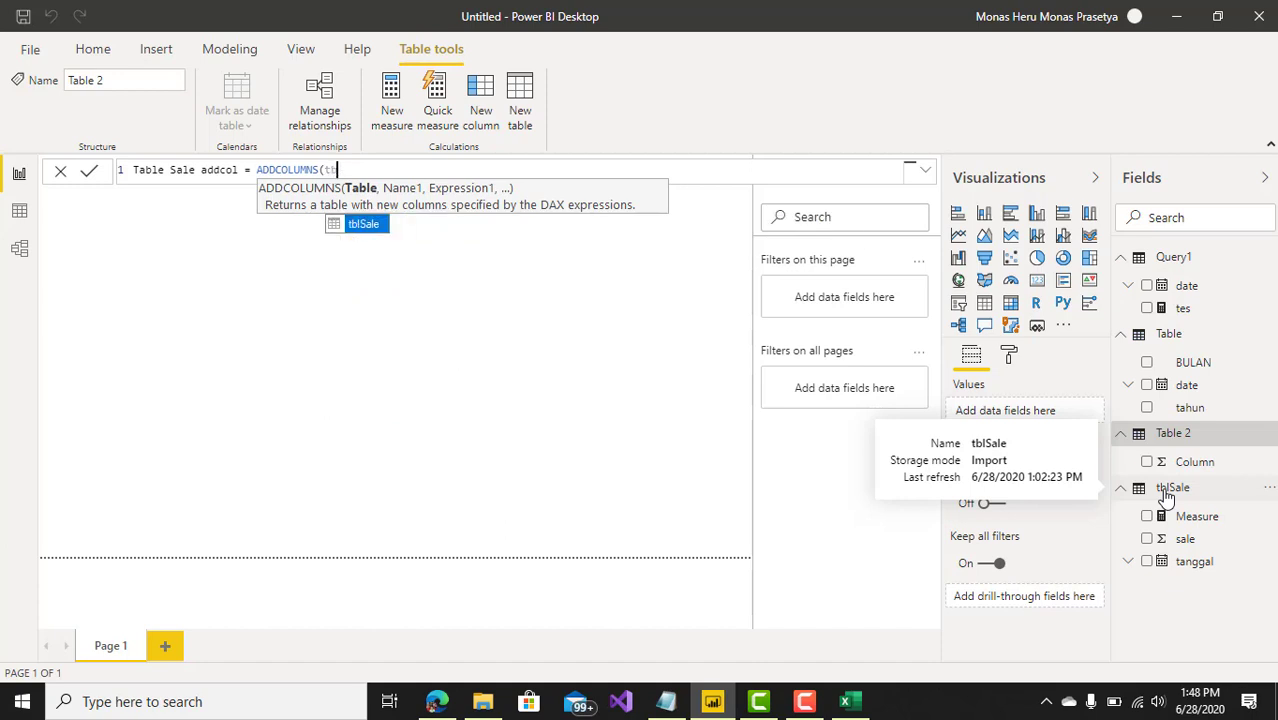
pyautogui.press('Tab')
# Add a Bulan column as FORMAT(tblSale[tanggal],"MMM") and commit the formula
pyautogui.write(',')
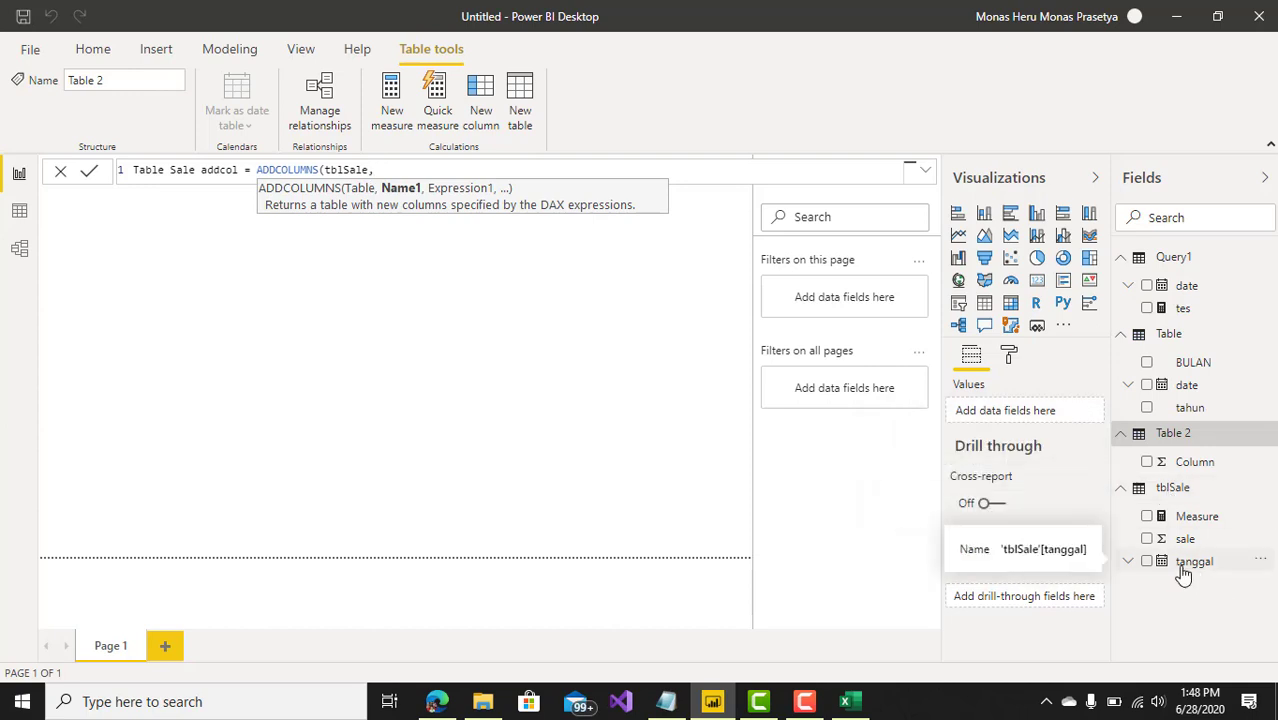
pyautogui.write('"')
pyautogui.write('Bula')
pyautogui.write('n"')
pyautogui.write(',form')
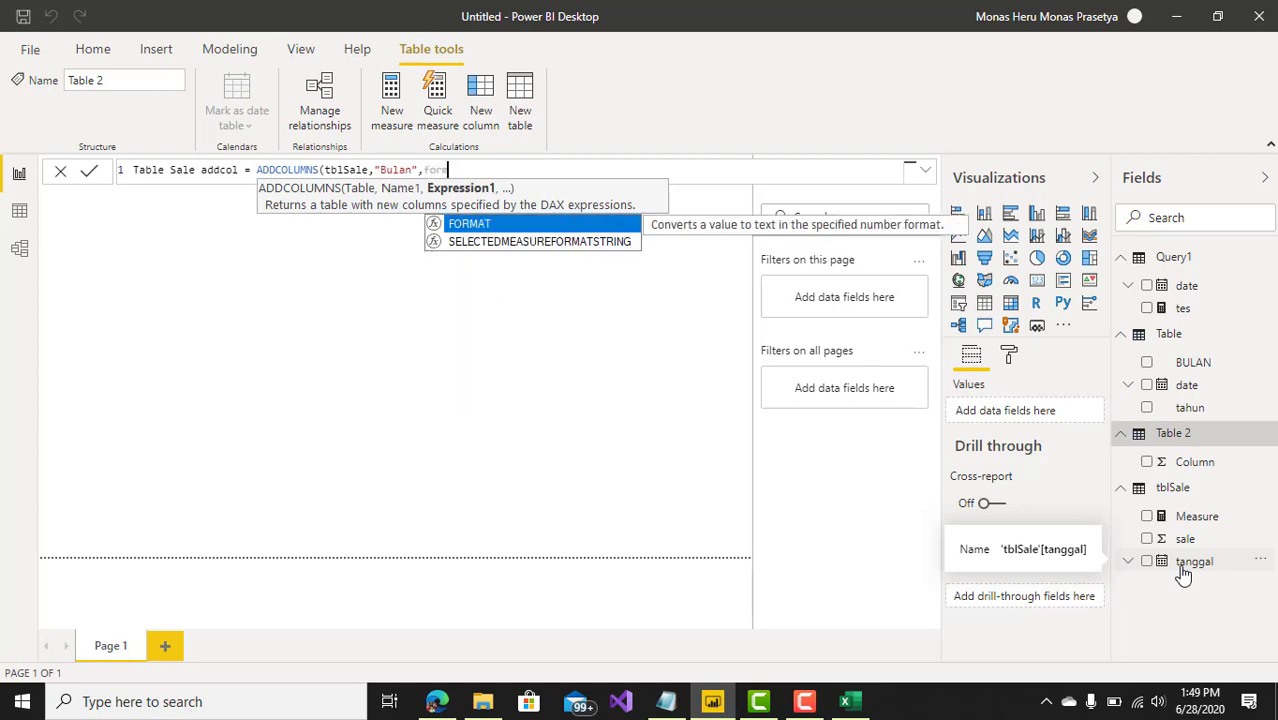
pyautogui.press('Tab')
pyautogui.write('tb')
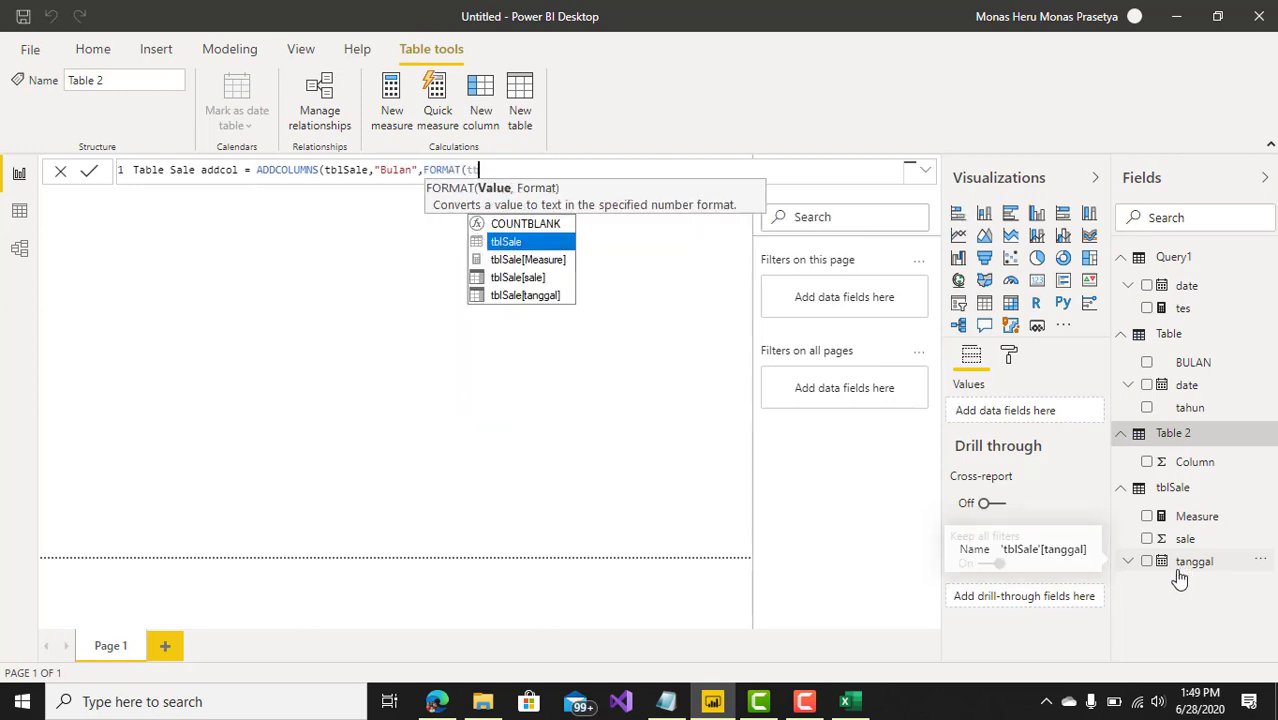
pyautogui.press('Down')
pyautogui.press('Down')
pyautogui.press('Down')
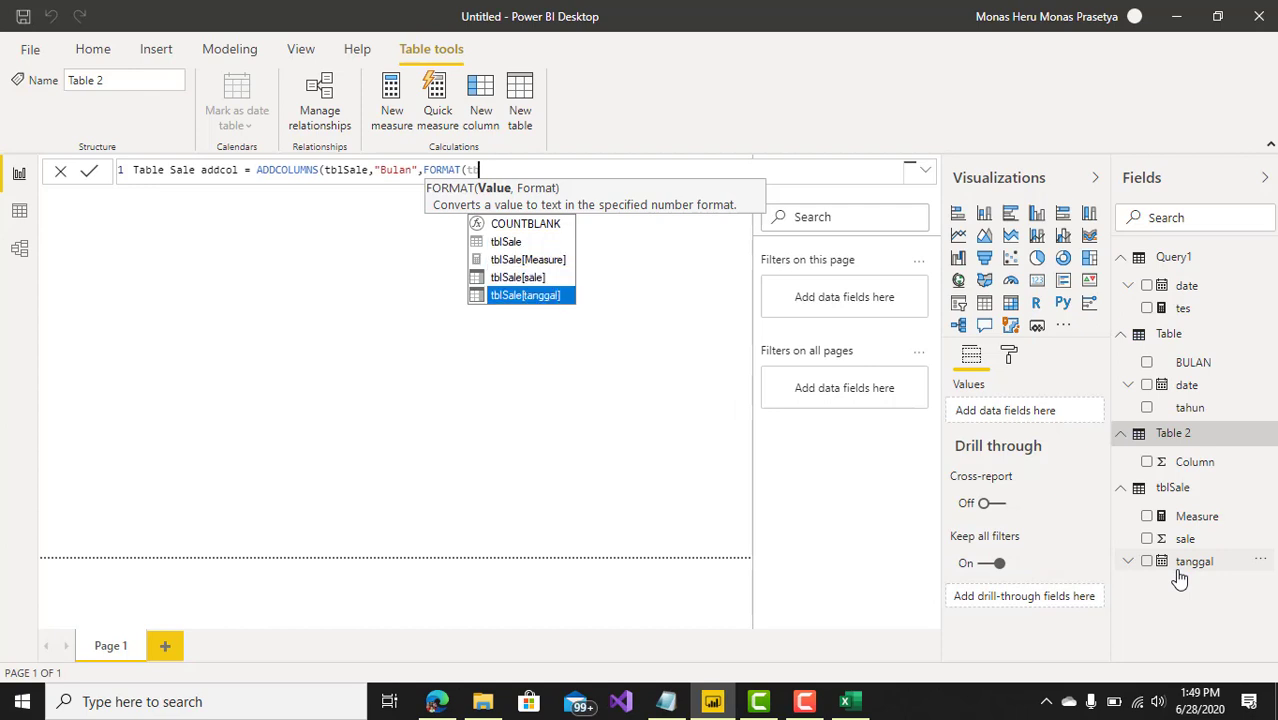
pyautogui.press('Tab')
pyautogui.write('.')
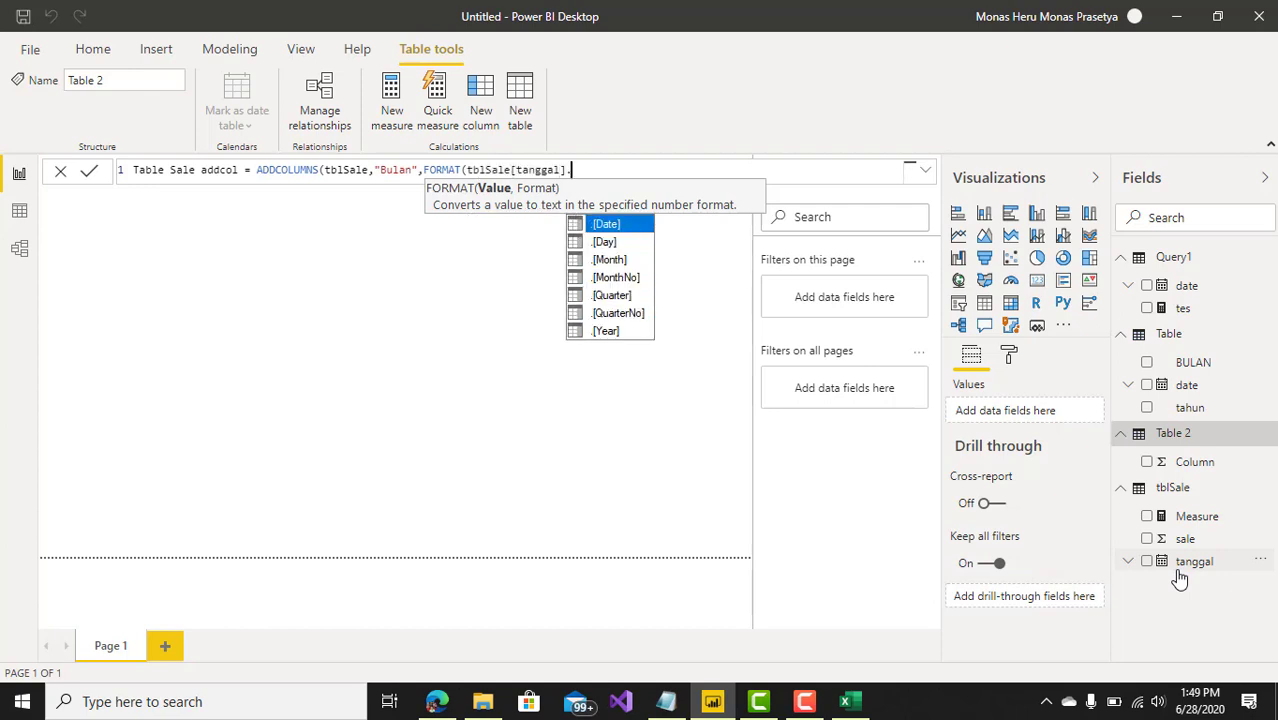
pyautogui.press('BackSpace')
pyautogui.write(',"')
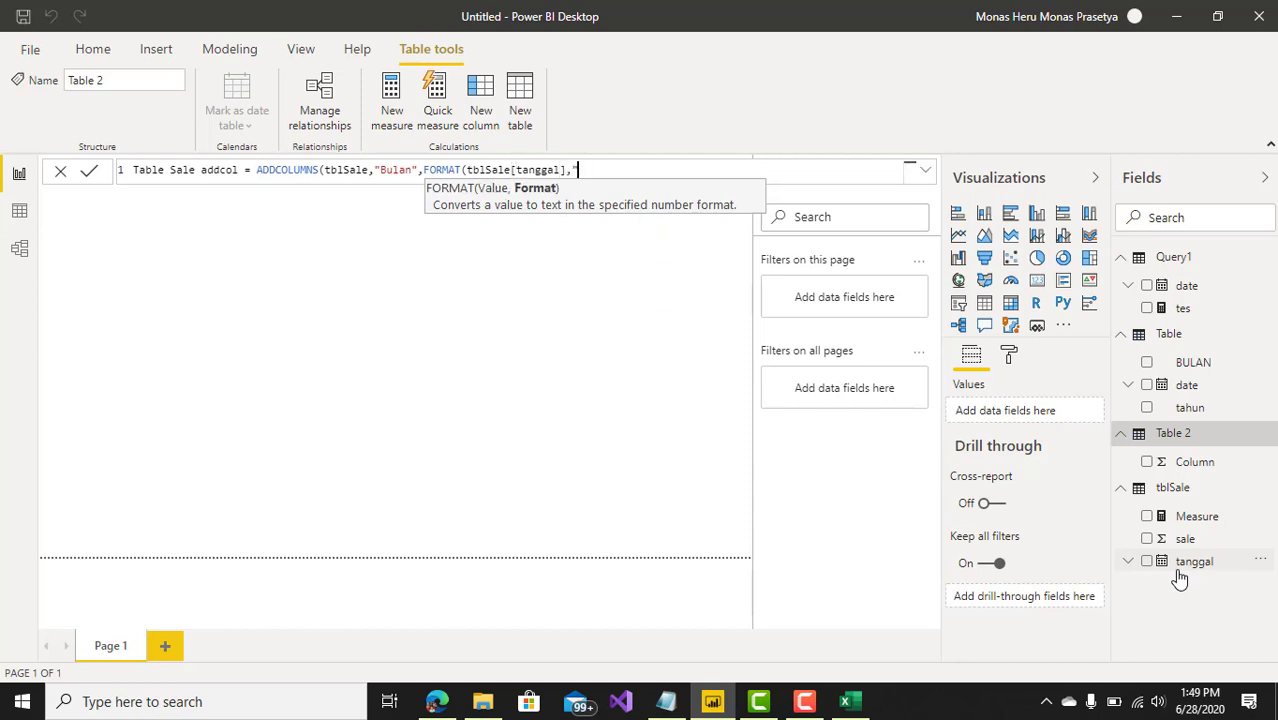
pyautogui.write('MMM"')
pyautogui.write('))')
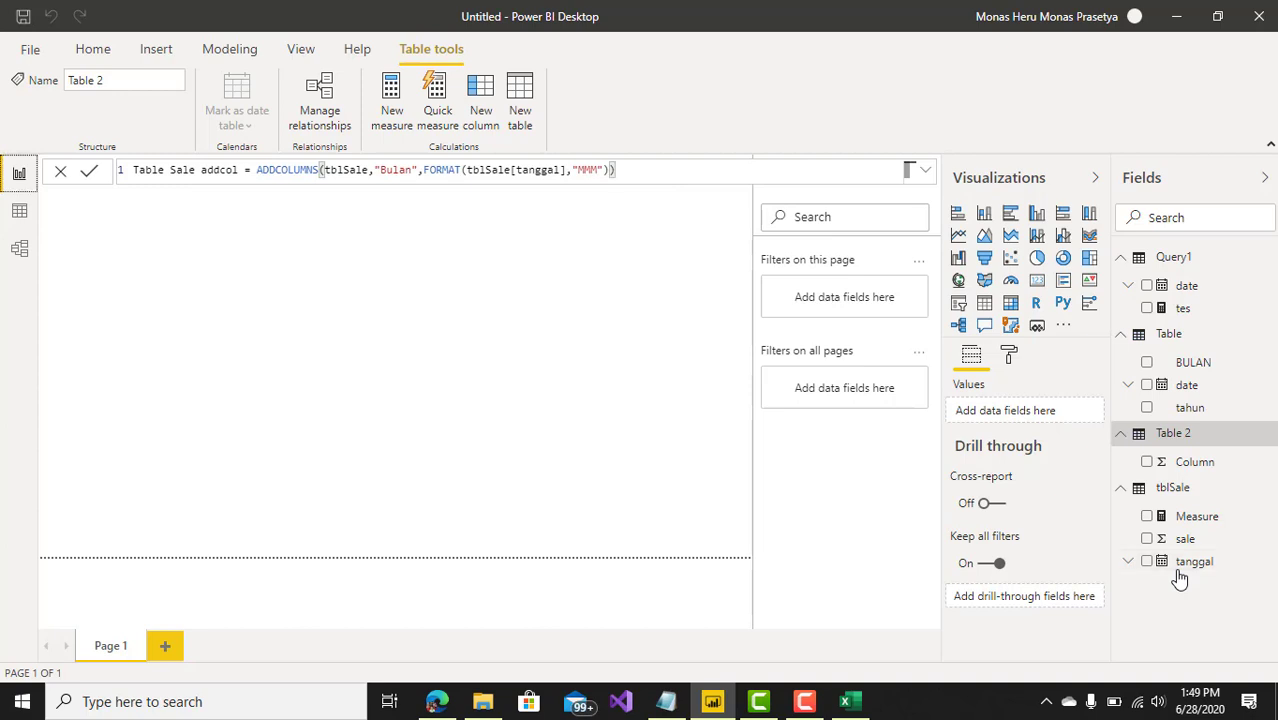
pyautogui.press('Return')
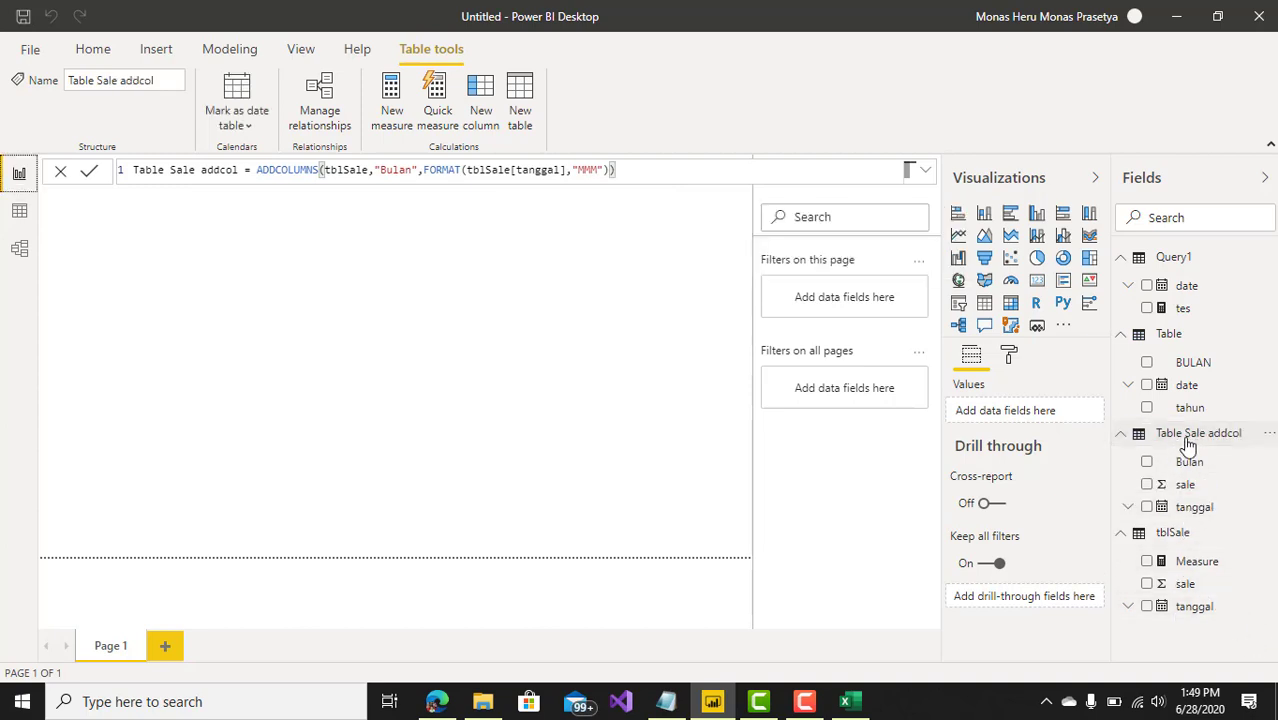
# Open Table Sale addcol in Data view and place the cursor at its formula's end
pyautogui.click(1190, 437)
pyautogui.click(20, 211)
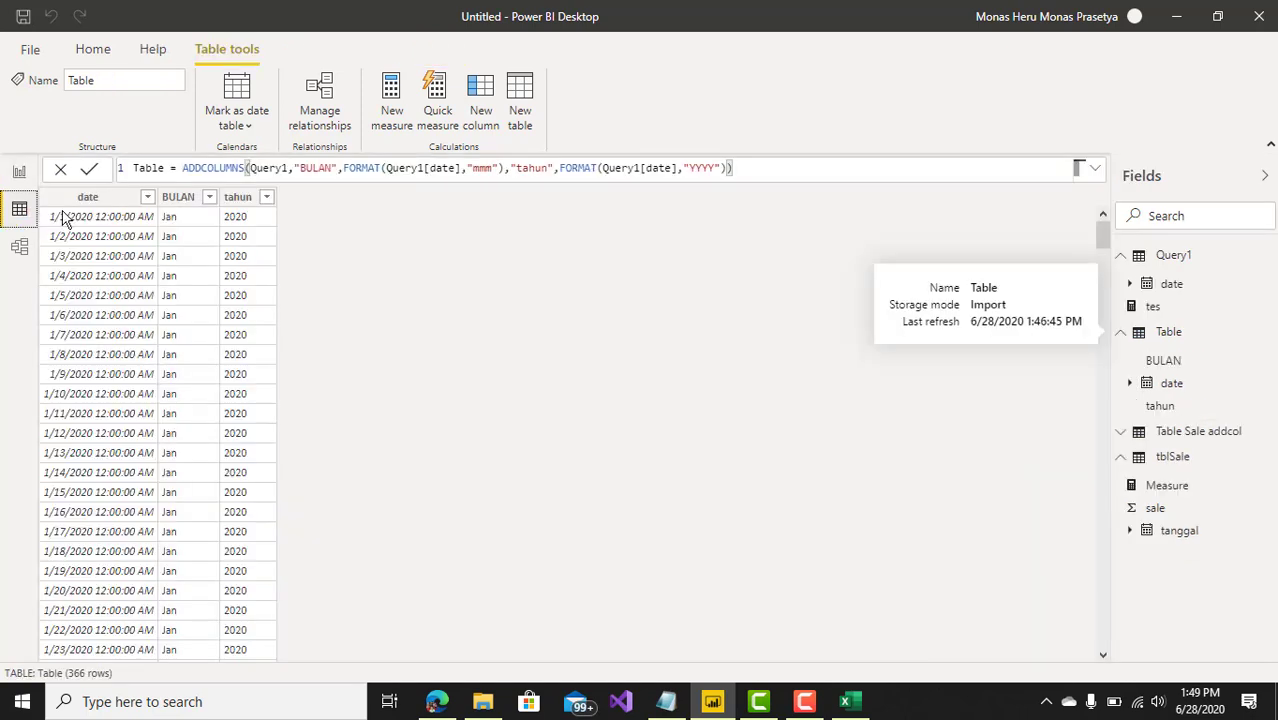
pyautogui.click(1168, 435)
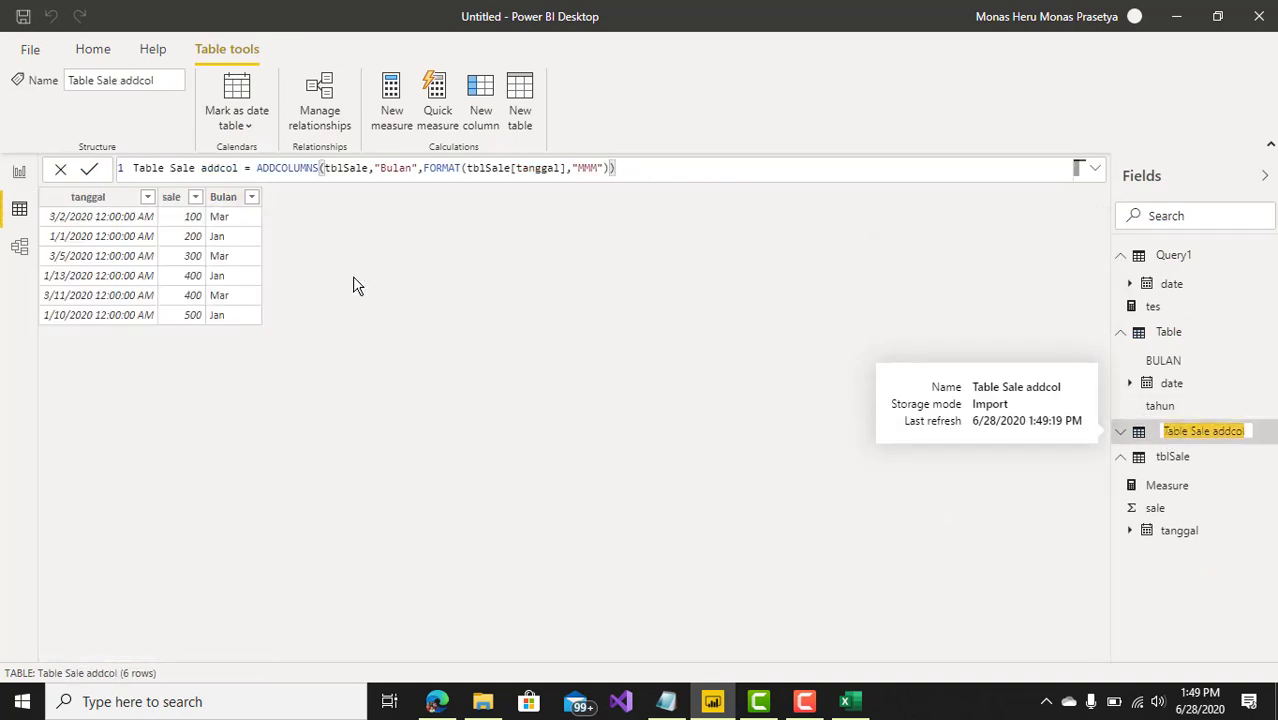
pyautogui.click(616, 170)
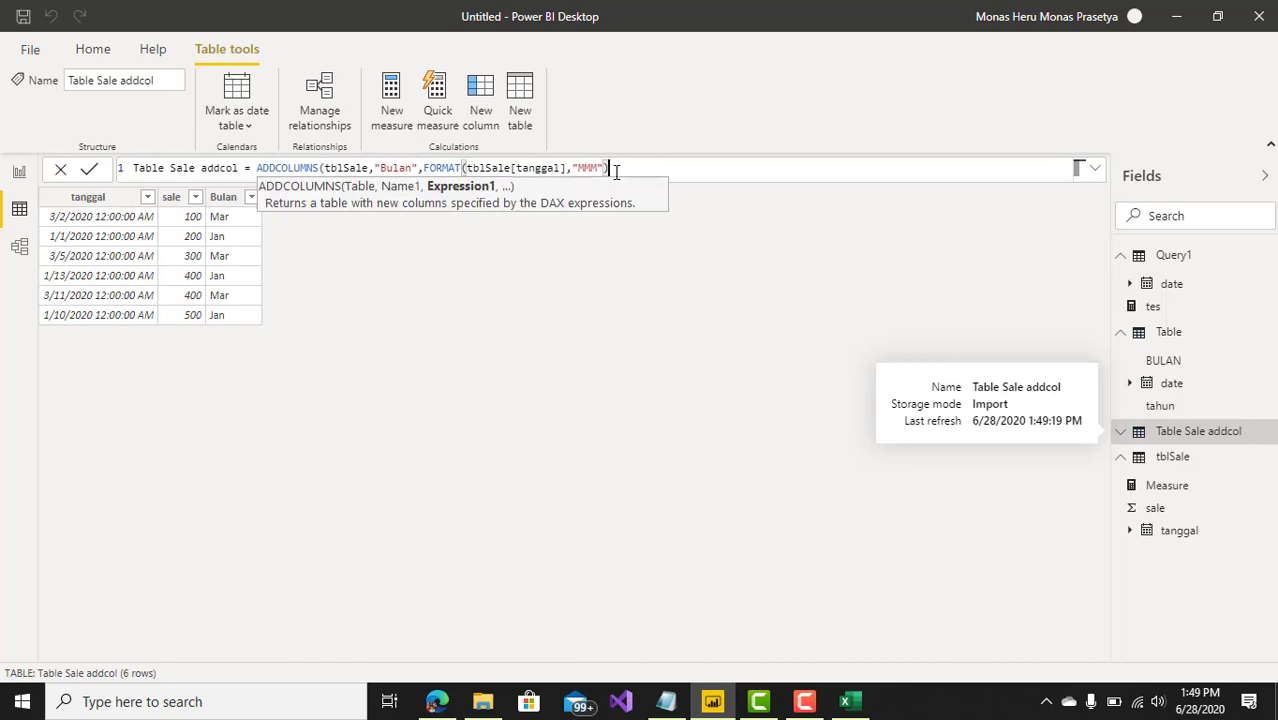
# Append a "tahun" column as FORMAT(tblSale[tanggal],"YYYY") to the formula
pyautogui.write(',')
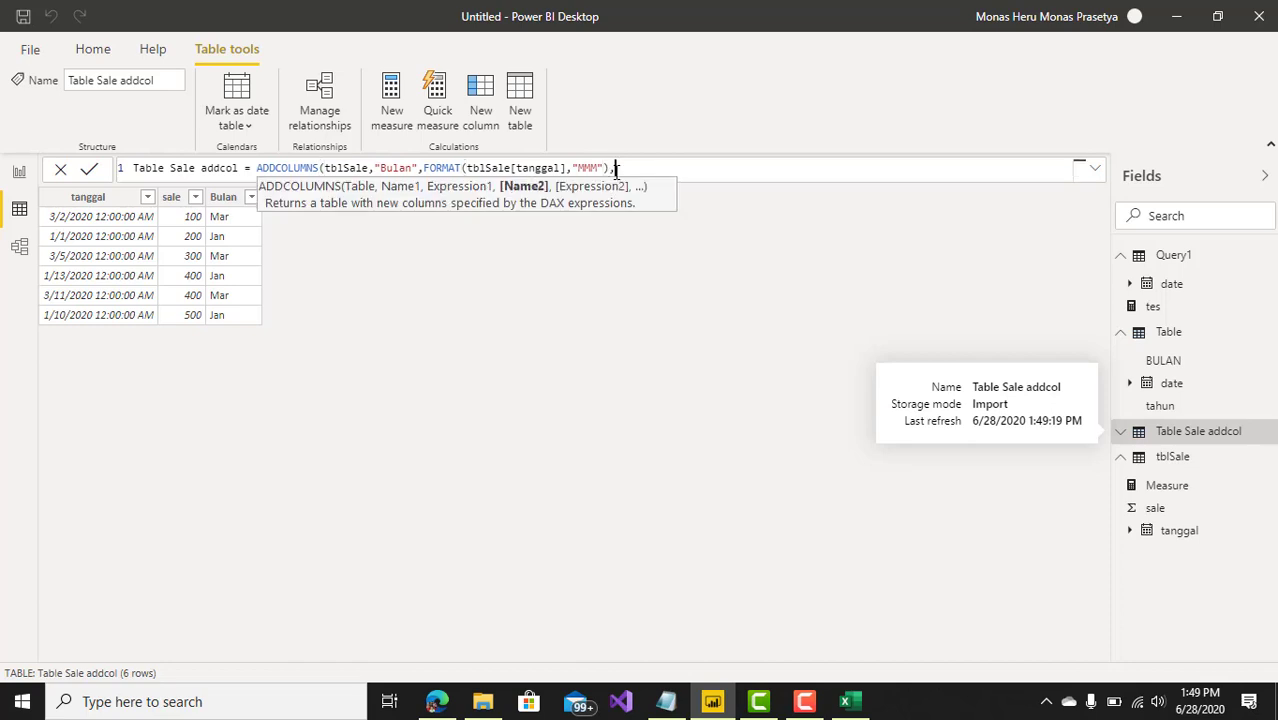
pyautogui.write('tb')
pyautogui.write('"ta')
pyautogui.write('hun"')
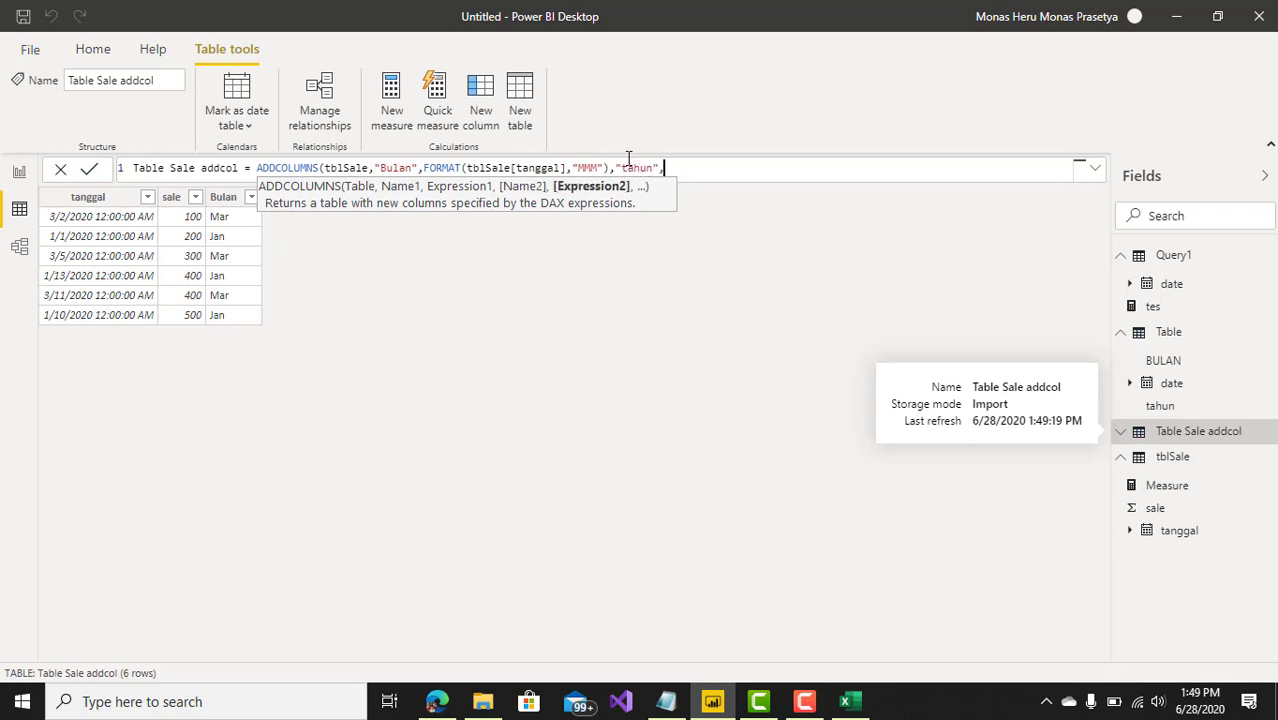
pyautogui.write(',FOR')
pyautogui.press('Tab')
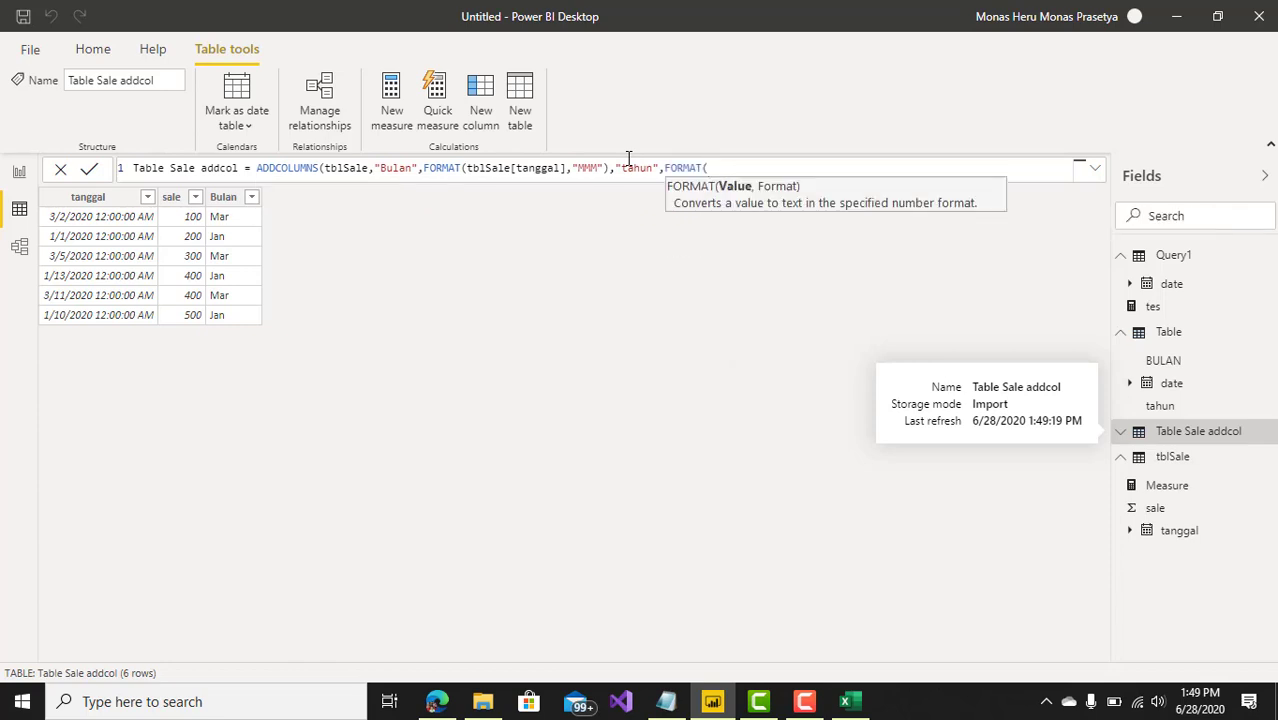
pyautogui.write('tbl')
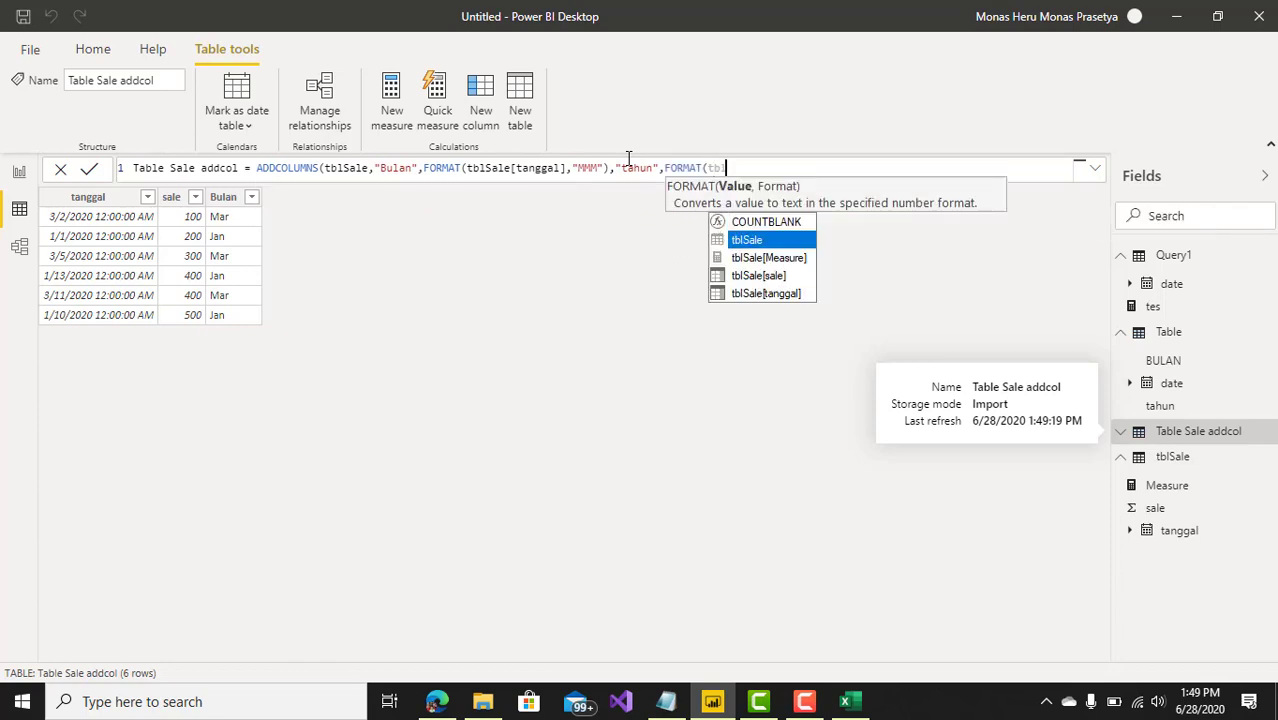
pyautogui.write('Sale')
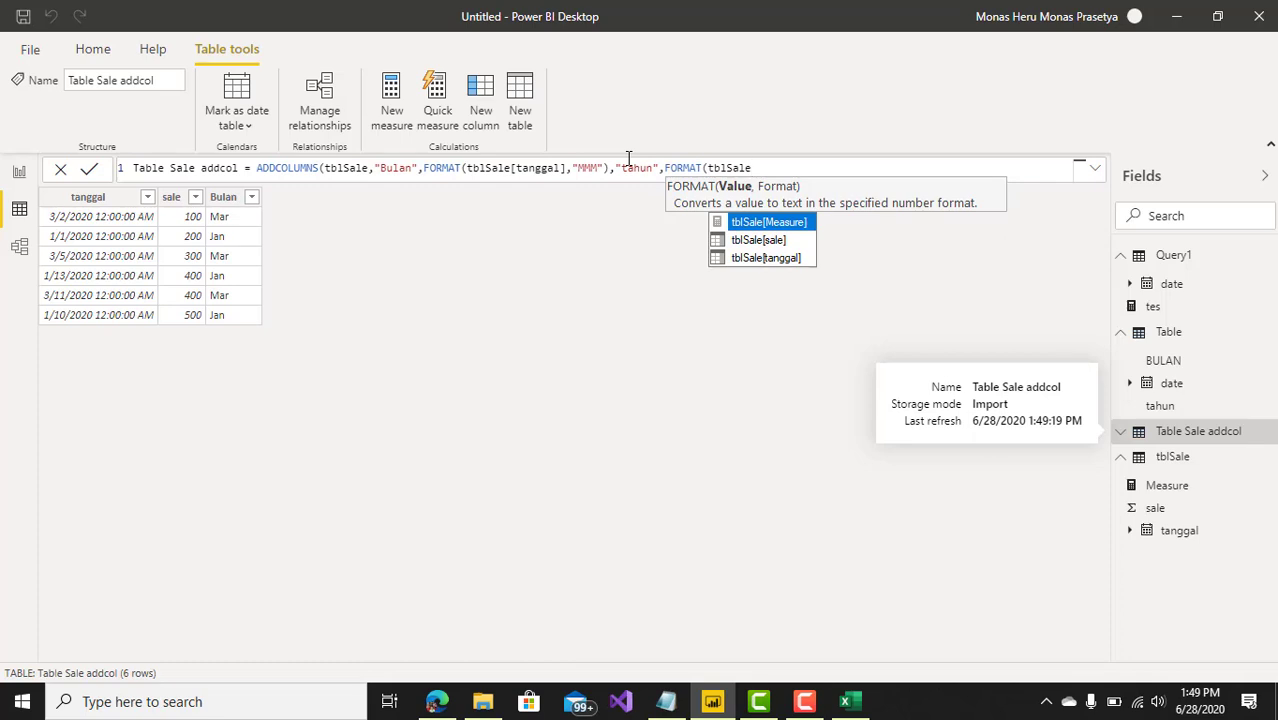
pyautogui.press('Down')
pyautogui.press('Down')
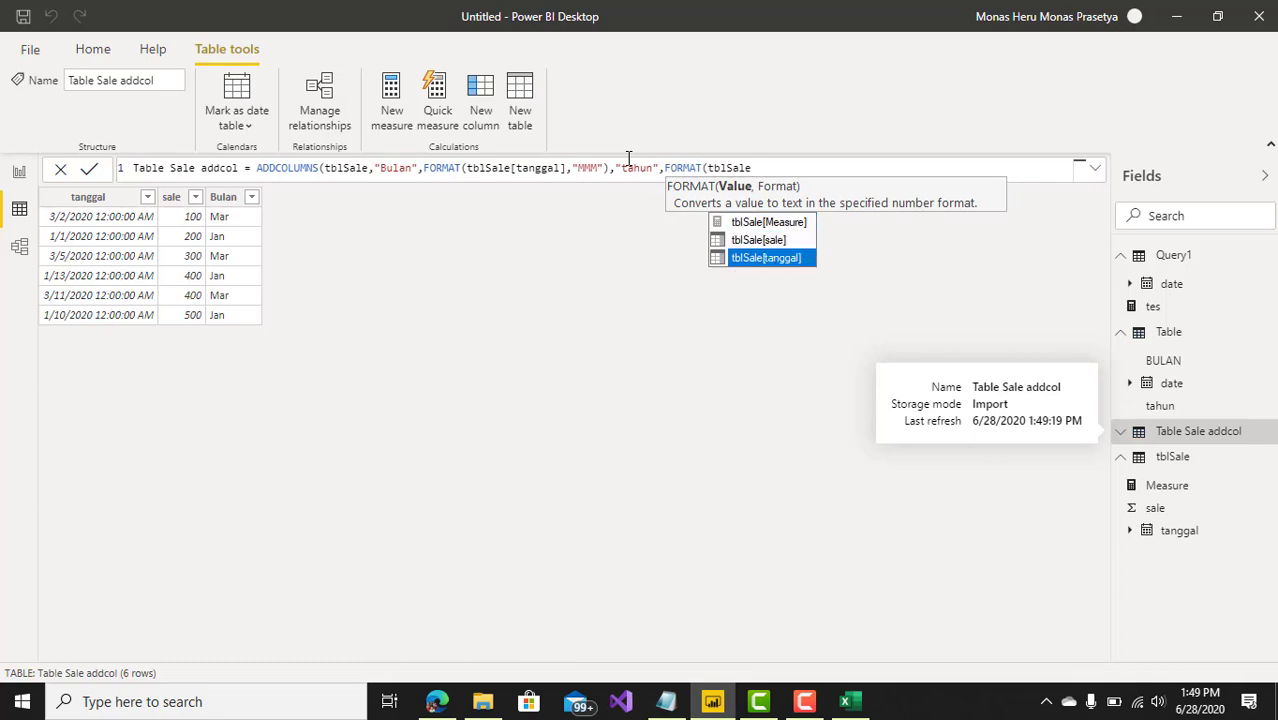
pyautogui.press('Tab')
pyautogui.write(',')
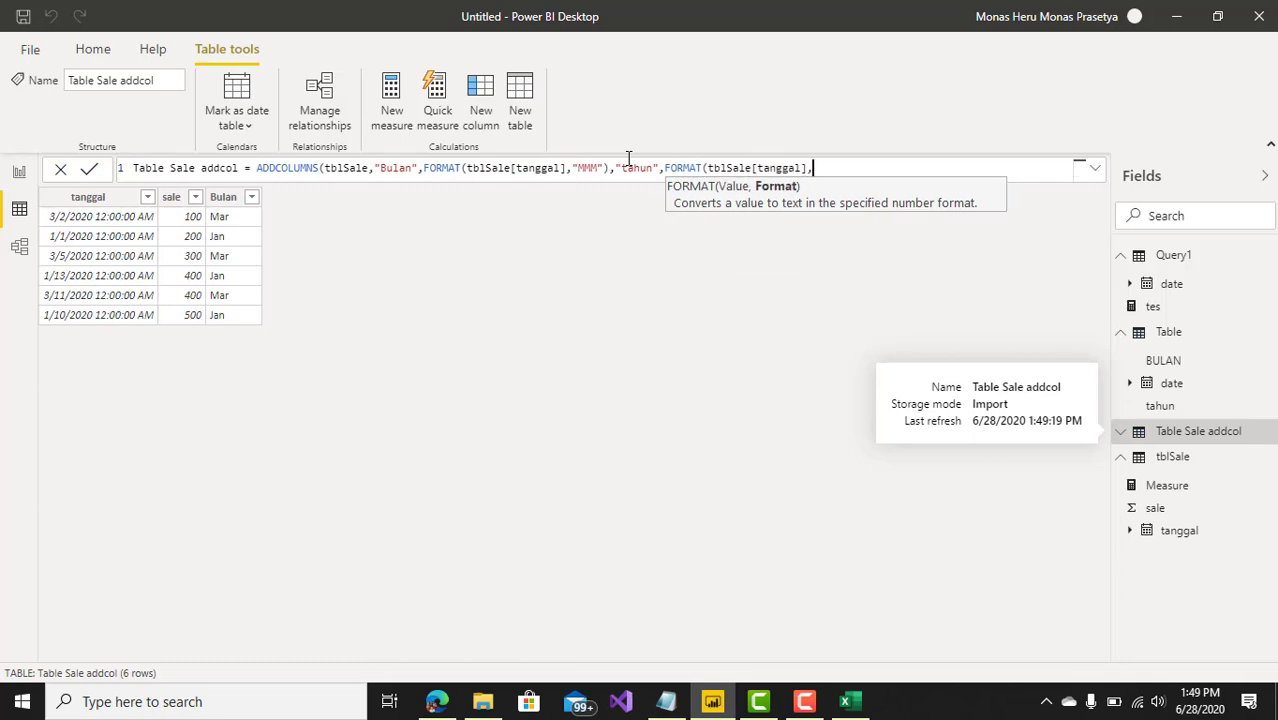
pyautogui.write('"')
pyautogui.write('YY')
pyautogui.write('YY"))')
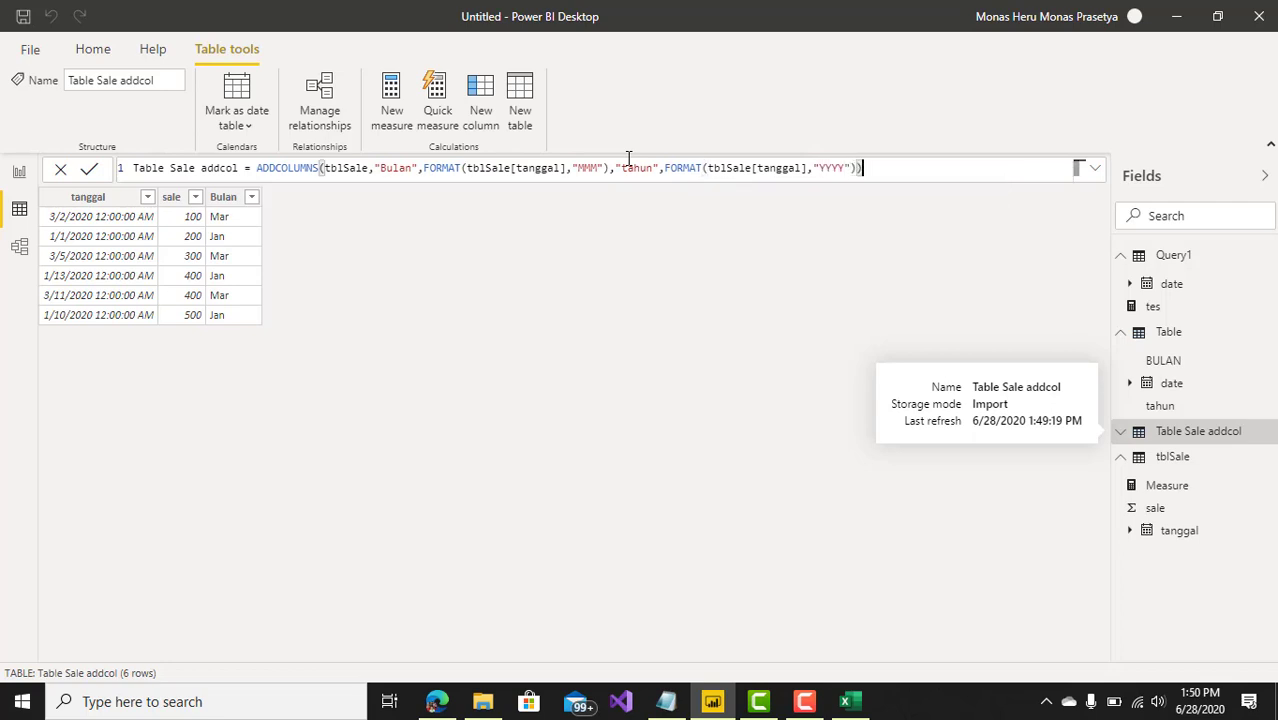
# Commit the formula so Table Sale addcol gains a tahun column showing 2020
pyautogui.press('Return')
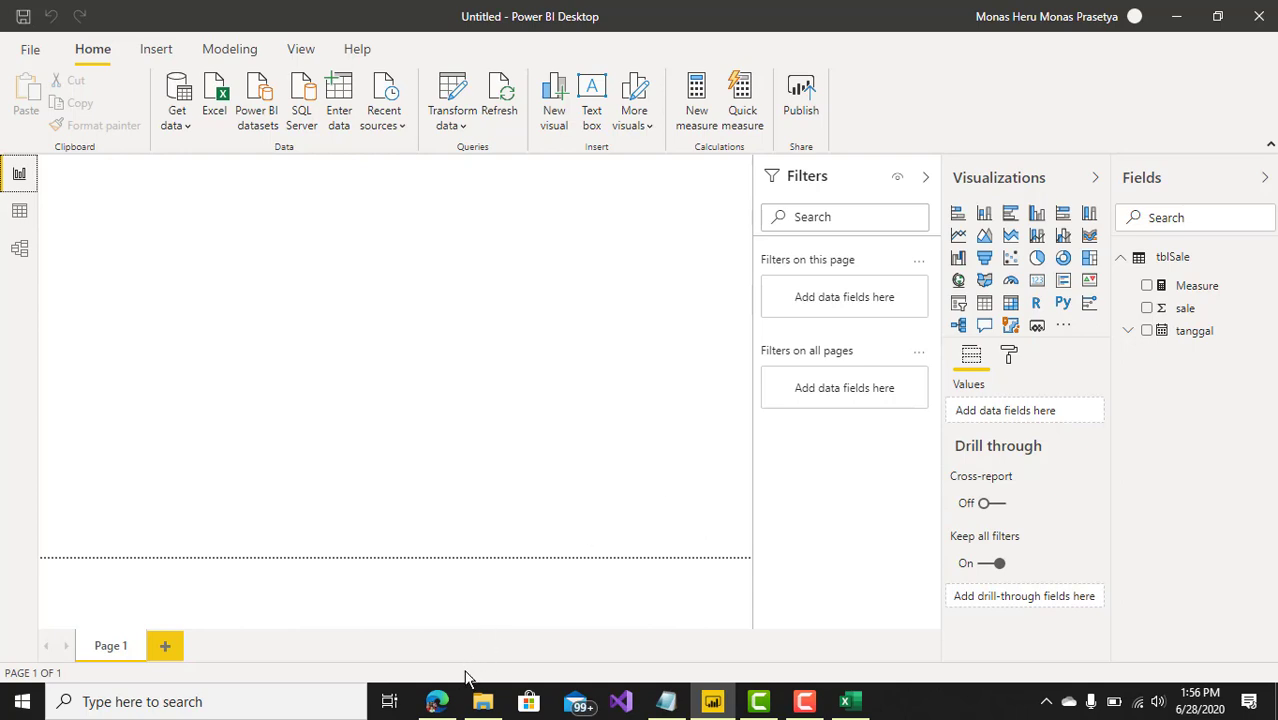
pyautogui.click(444, 701)
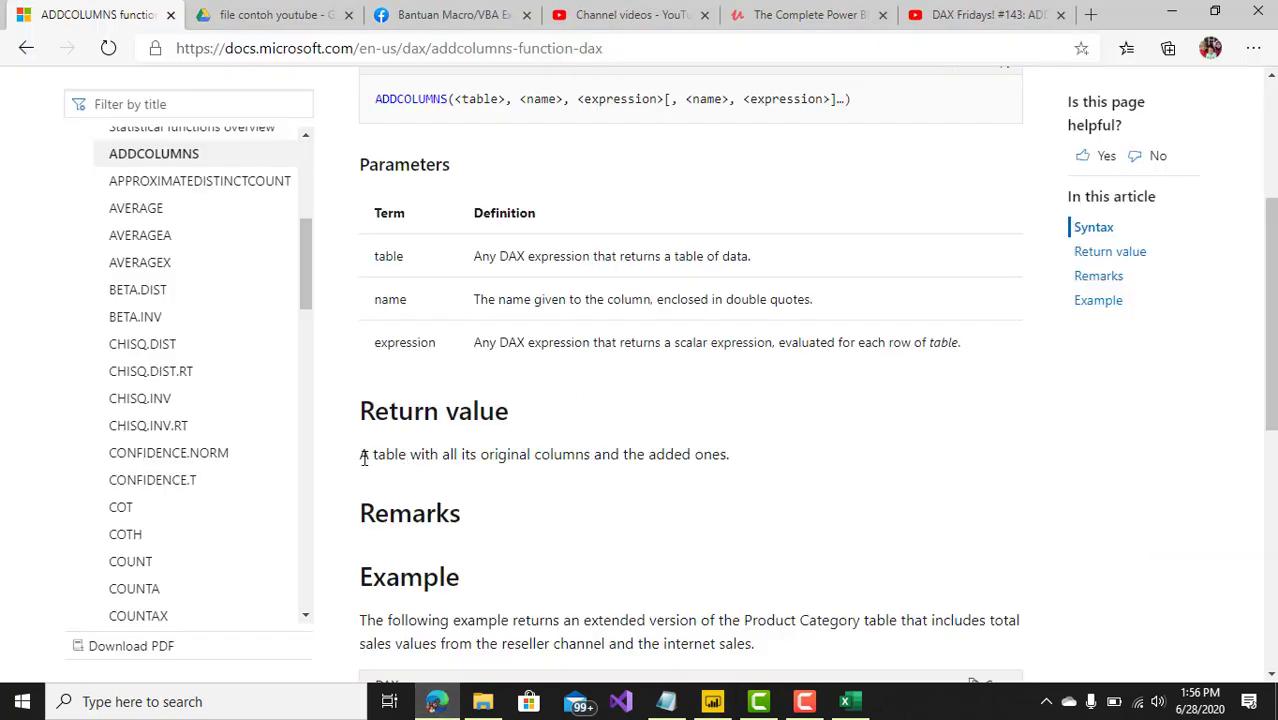
pyautogui.moveTo(364, 458); pyautogui.dragTo(412, 460)
pyautogui.click(722, 706)
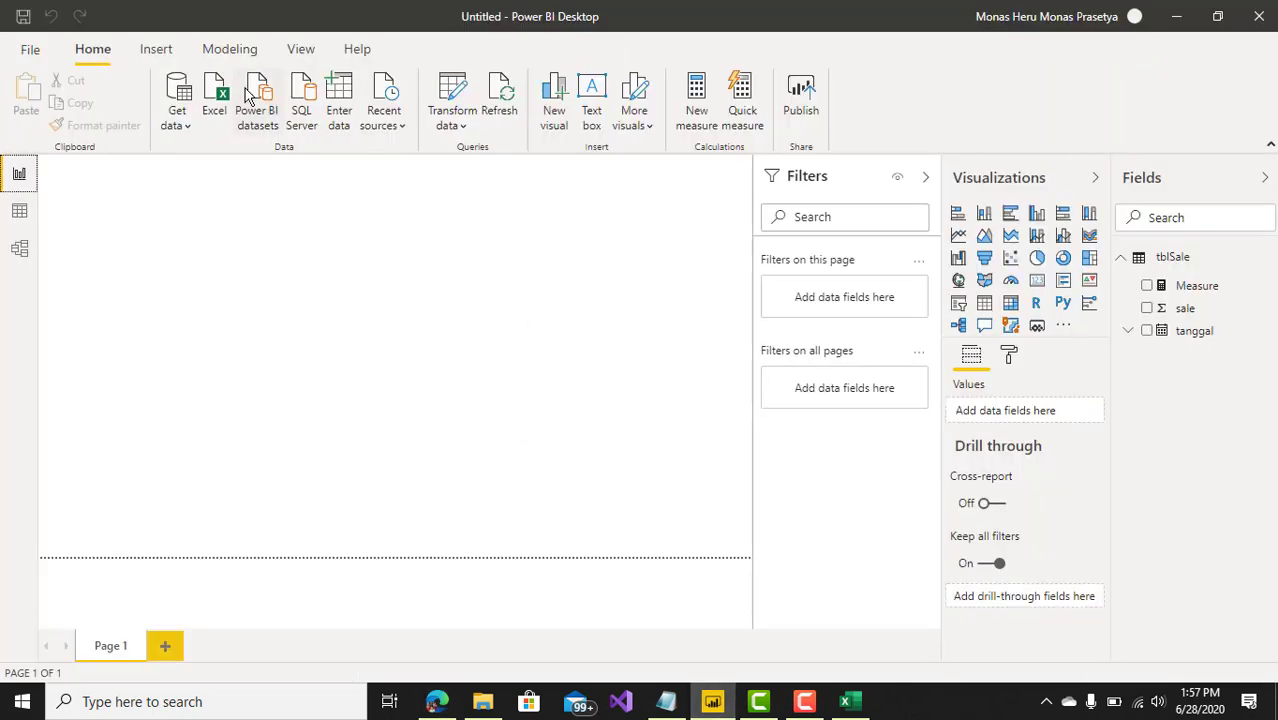
# Show the Modeling commands, then switch to the ADDCOLUMNS documentation in Edge
pyautogui.click(230, 50)
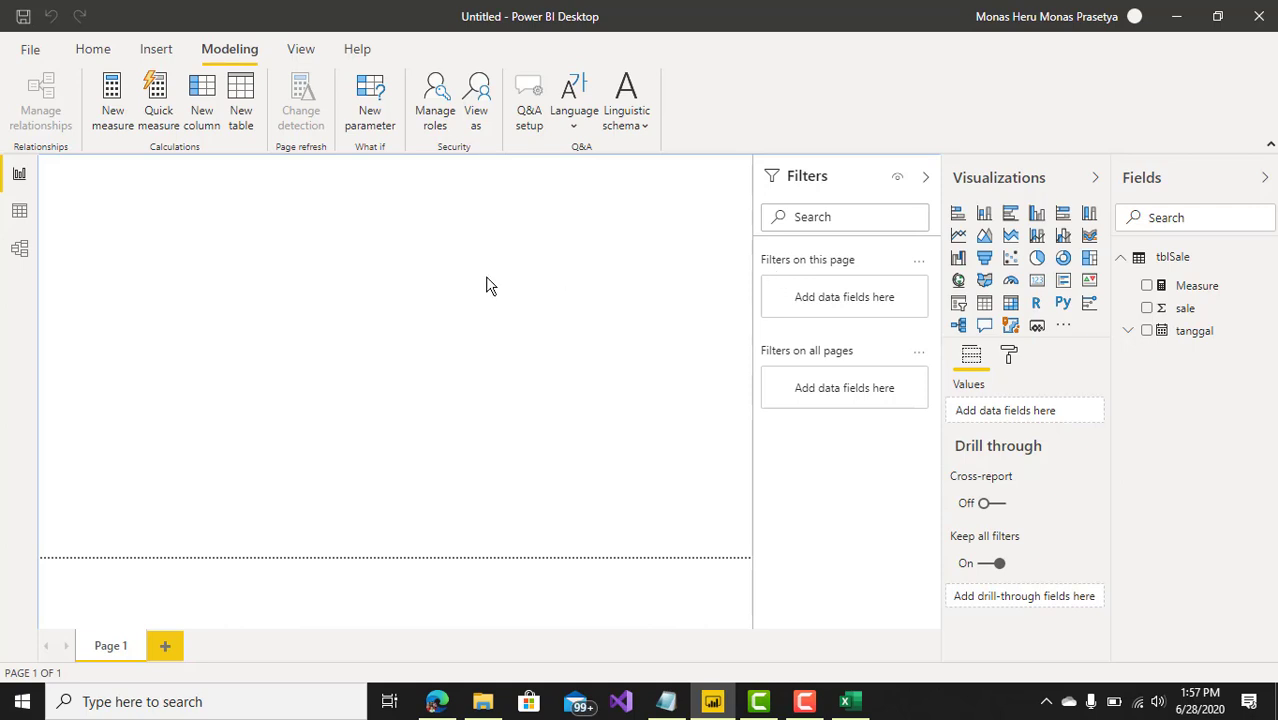
pyautogui.click(440, 703)
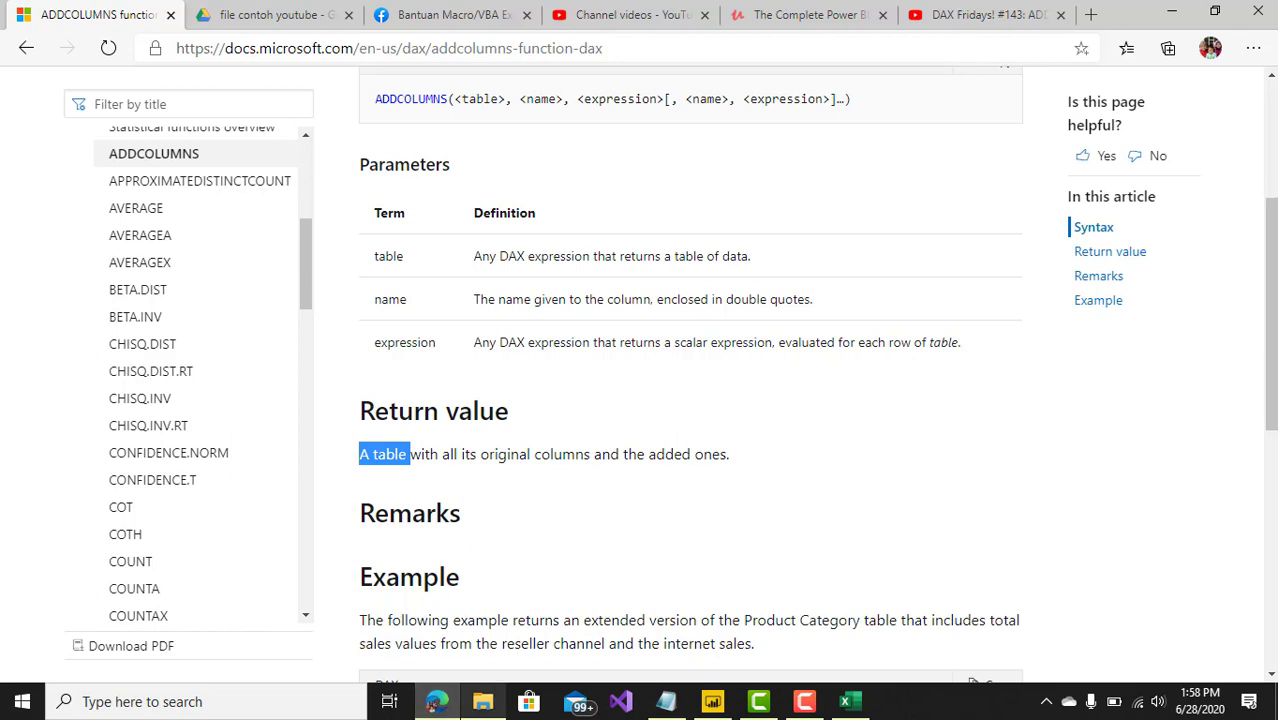
pyautogui.click(803, 703)
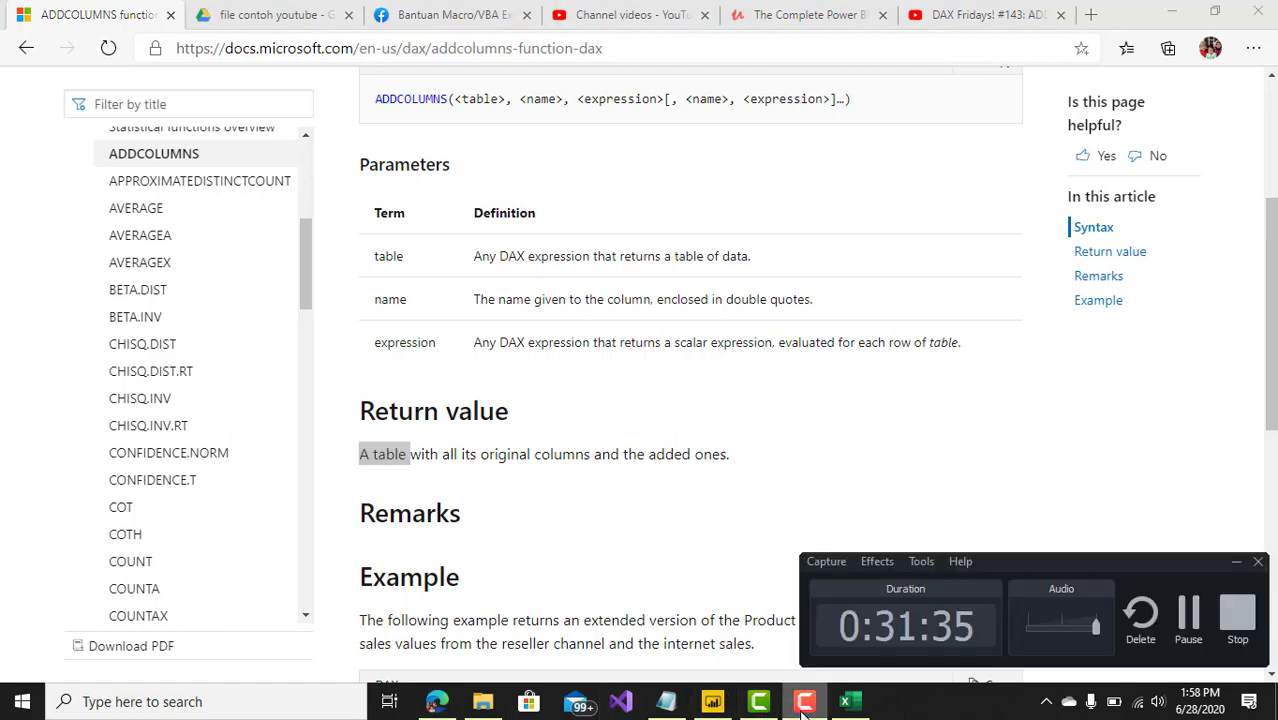